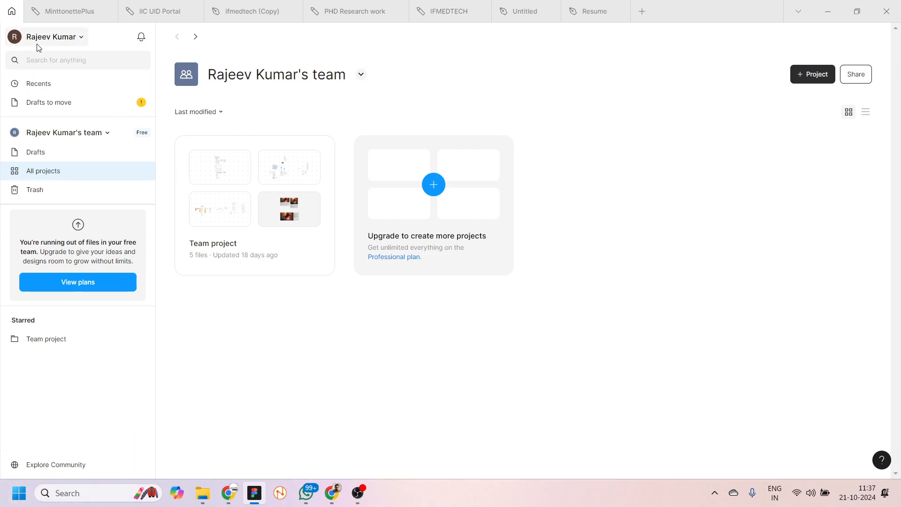
- Examine the account's theme, settings, account-switching and log-out options, plus the filters offered for searching files
{"action": "left_click", "coordinate": [70, 40]}
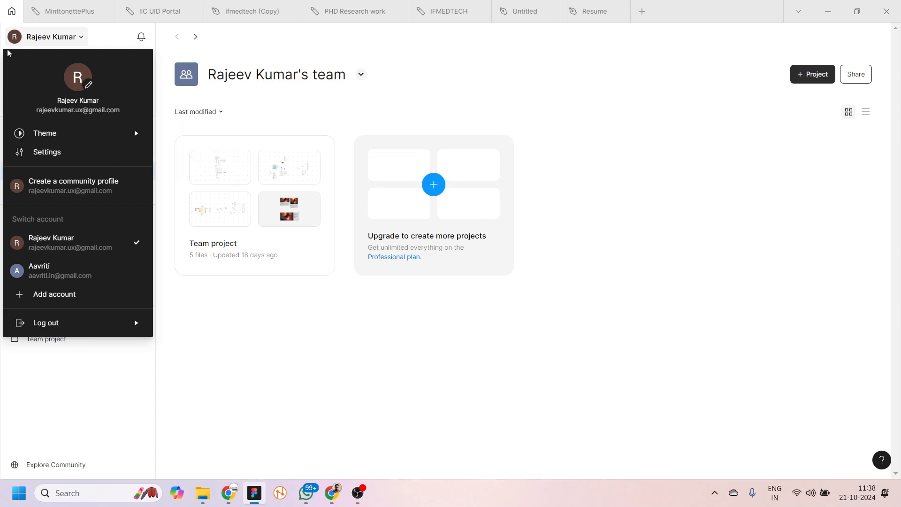
{"action": "left_click", "coordinate": [83, 37]}
{"action": "left_click", "coordinate": [80, 42]}
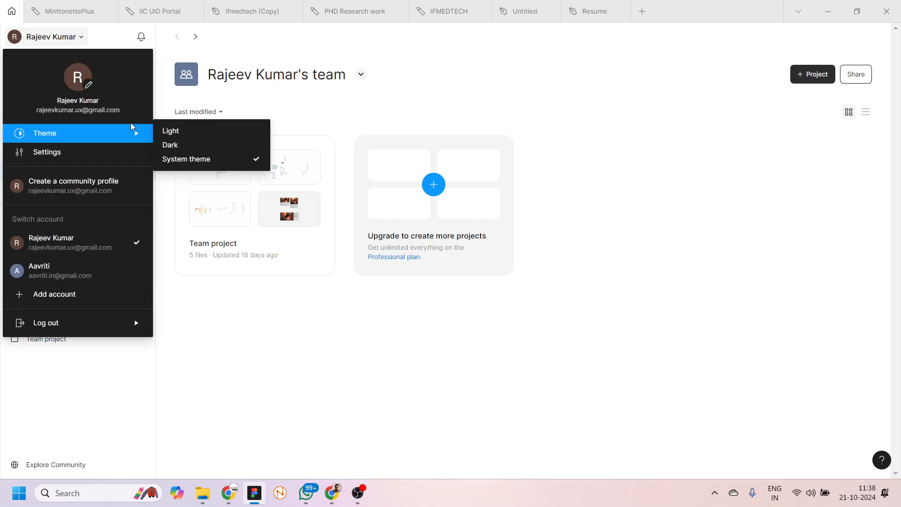
{"action": "mouse_move", "coordinate": [55, 323]}
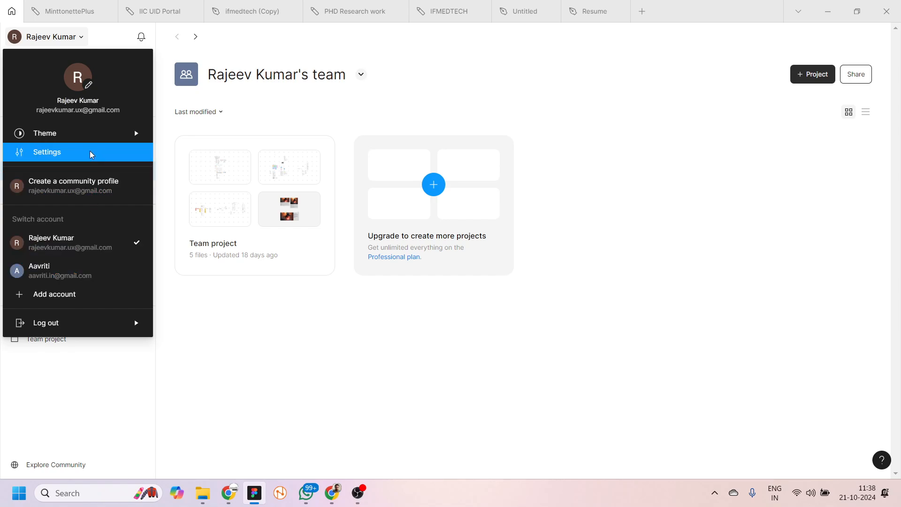
{"action": "mouse_move", "coordinate": [84, 137]}
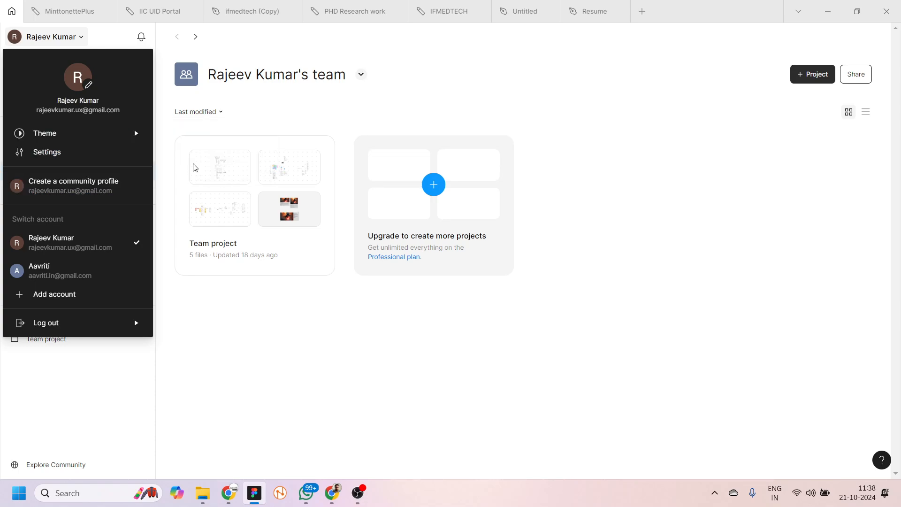
{"action": "mouse_move", "coordinate": [140, 134]}
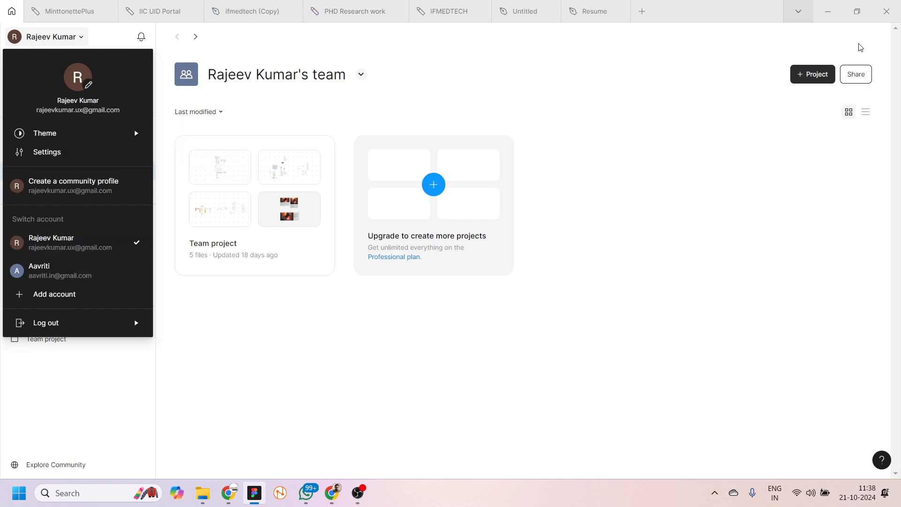
{"action": "mouse_move", "coordinate": [109, 322]}
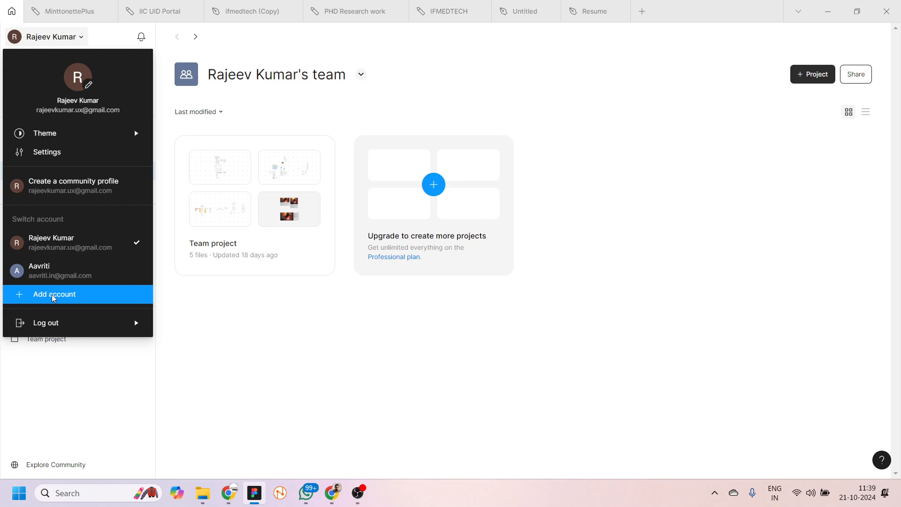
{"action": "mouse_move", "coordinate": [67, 324]}
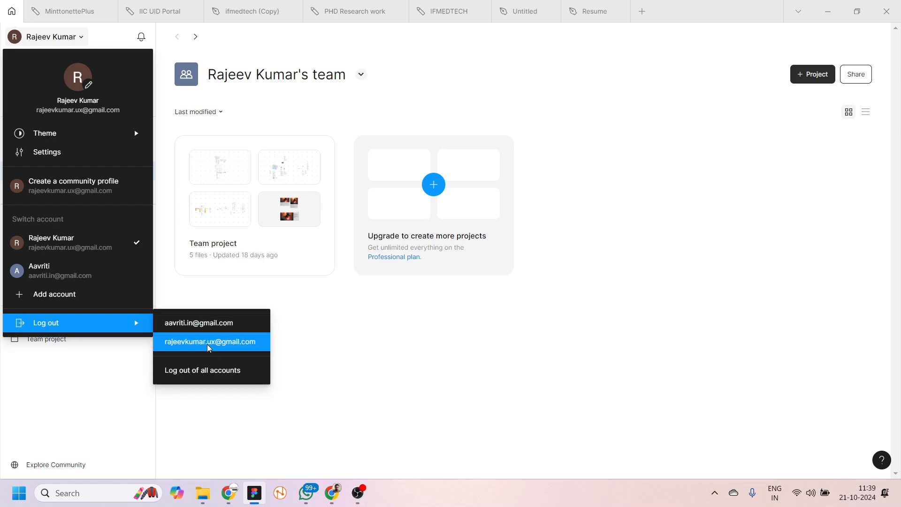
{"action": "left_click", "coordinate": [415, 299]}
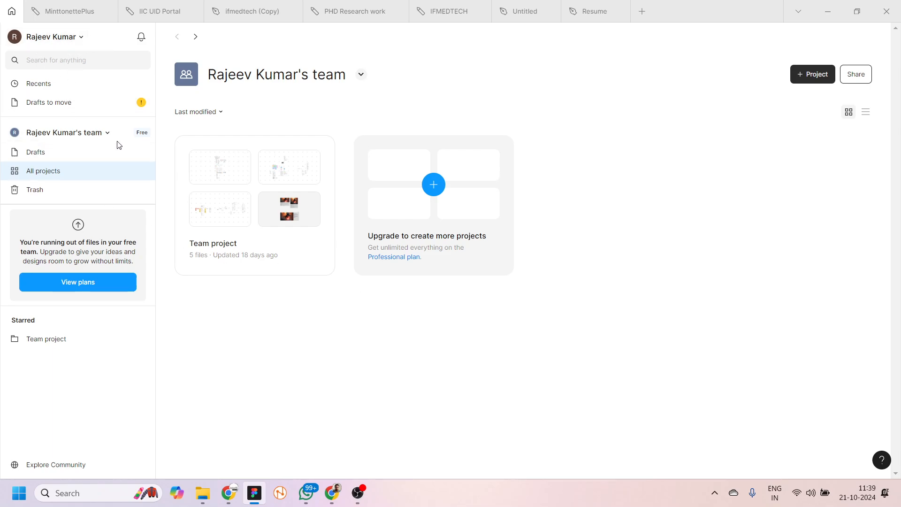
{"action": "left_click", "coordinate": [60, 61]}
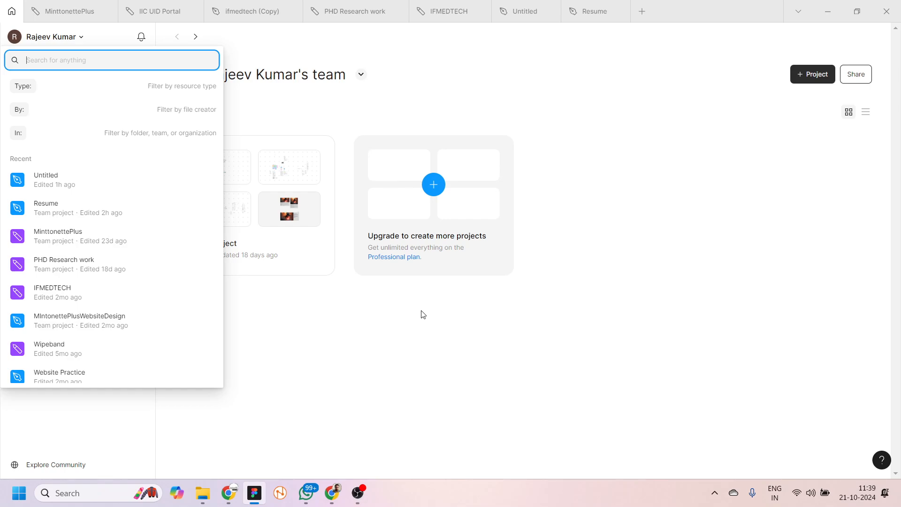
{"action": "left_click", "coordinate": [402, 331]}
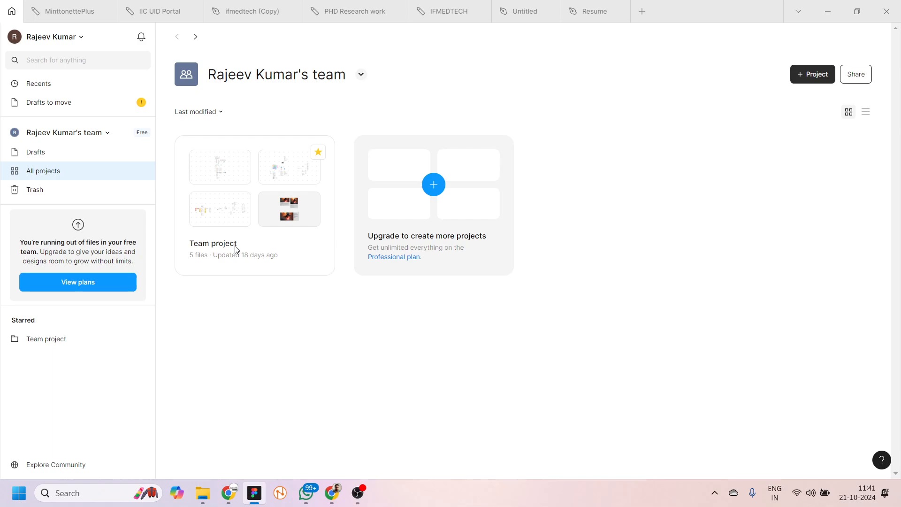
- Open the Team project, browse its files, and reopen it from the overview of all projects
{"action": "left_click", "coordinate": [220, 250]}
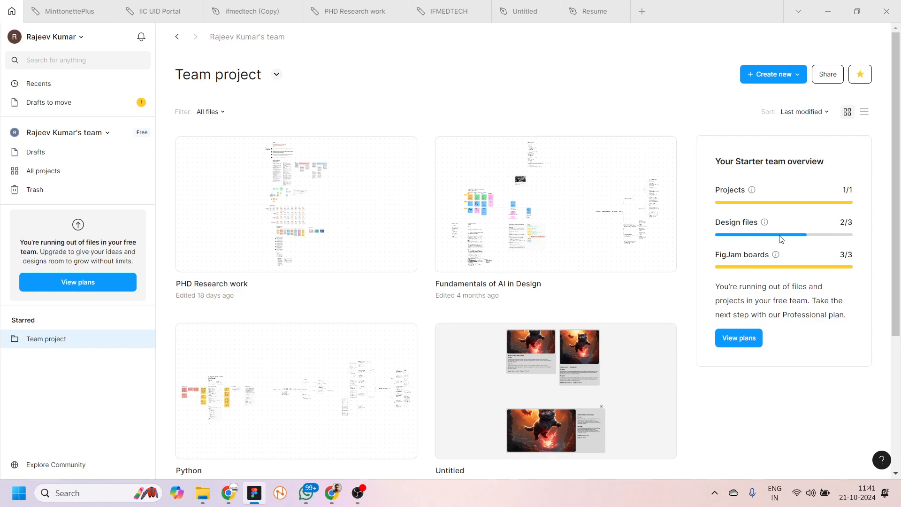
{"action": "scroll", "coordinate": [516, 277], "scroll_direction": "down", "scroll_amount": 4}
{"action": "scroll", "coordinate": [505, 277], "scroll_direction": "up", "scroll_amount": 4}
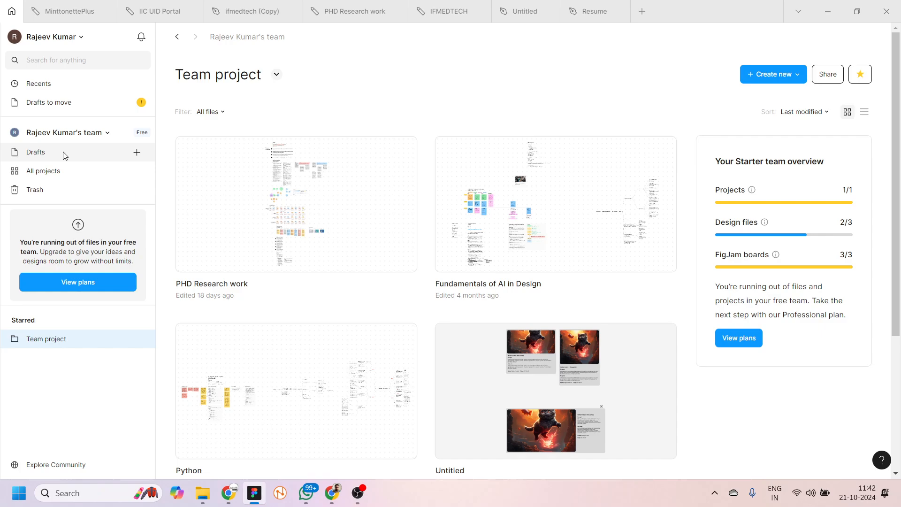
{"action": "left_click", "coordinate": [42, 177]}
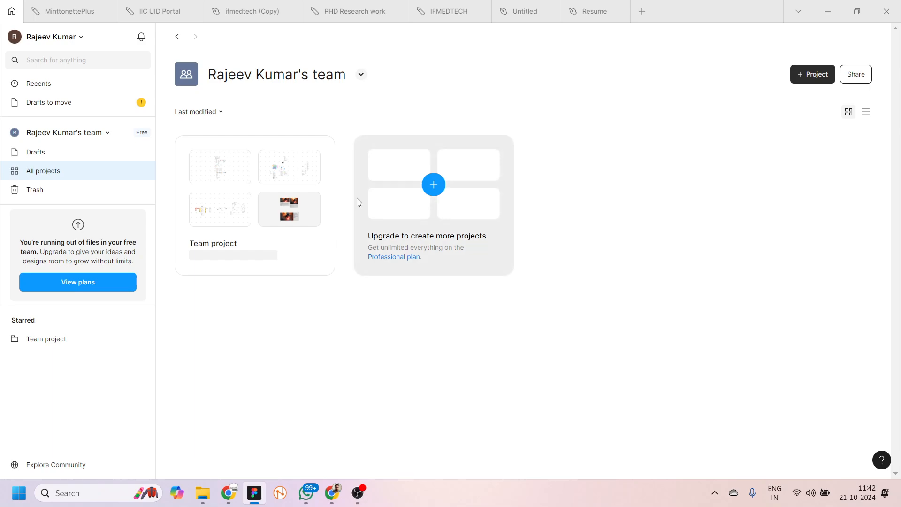
{"action": "left_click", "coordinate": [293, 252]}
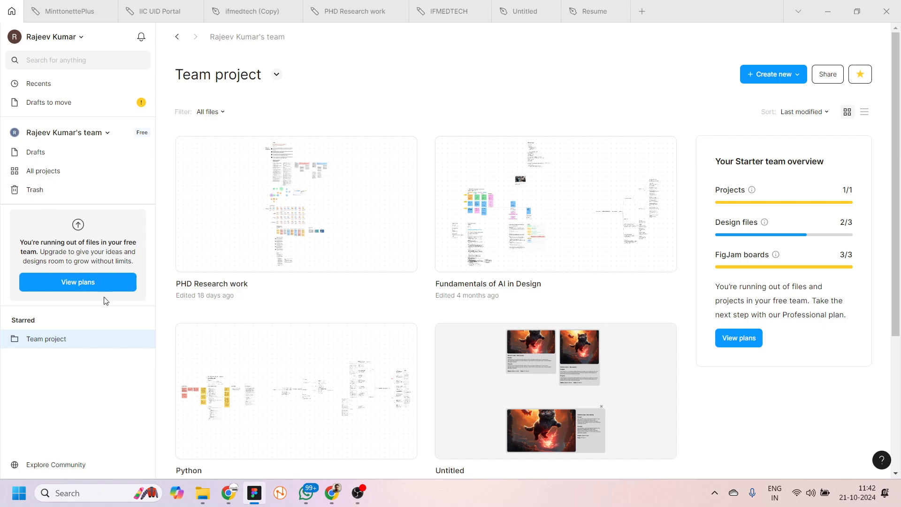
- Examine which teams and which signed-in accounts are available to switch to
{"action": "left_click", "coordinate": [103, 134]}
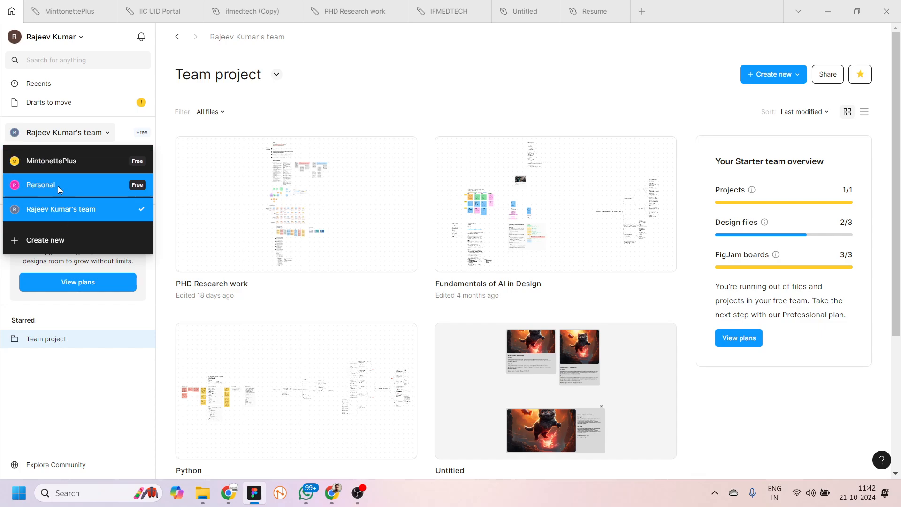
{"action": "left_click", "coordinate": [110, 385]}
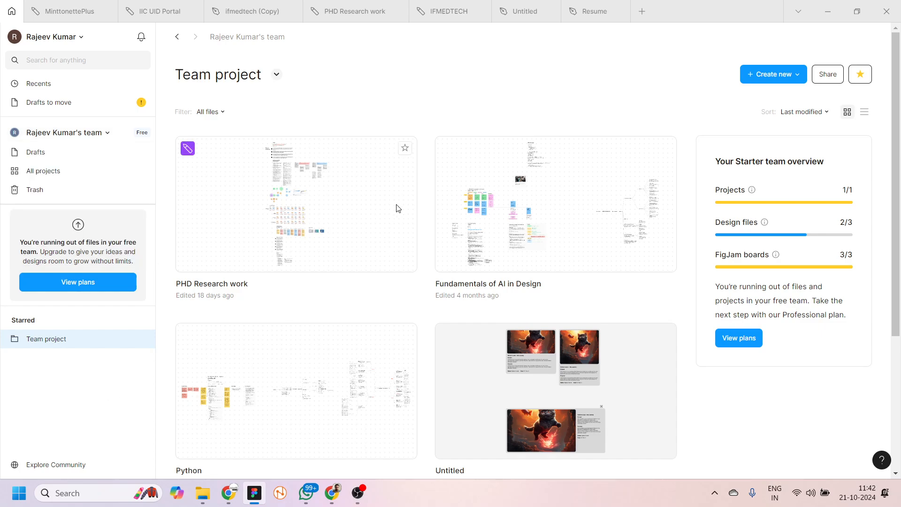
{"action": "left_click", "coordinate": [108, 134]}
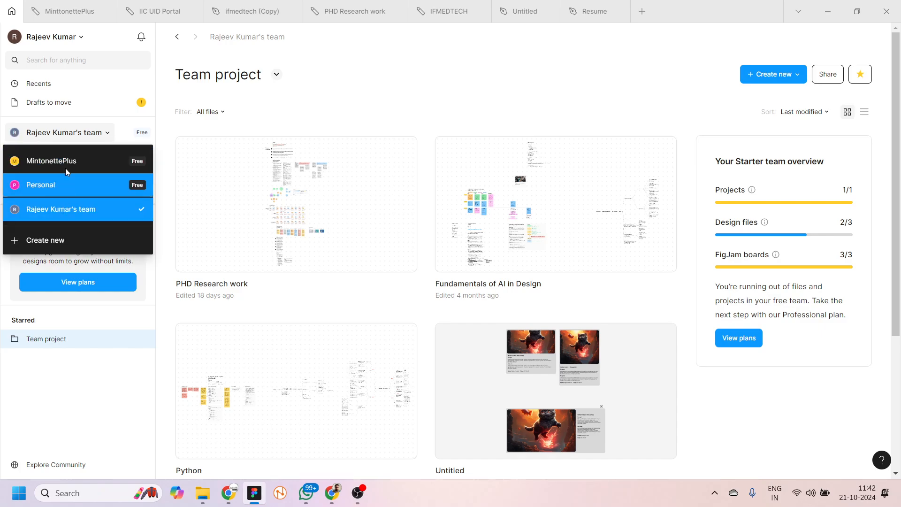
{"action": "left_click", "coordinate": [81, 36]}
{"action": "left_click", "coordinate": [80, 37]}
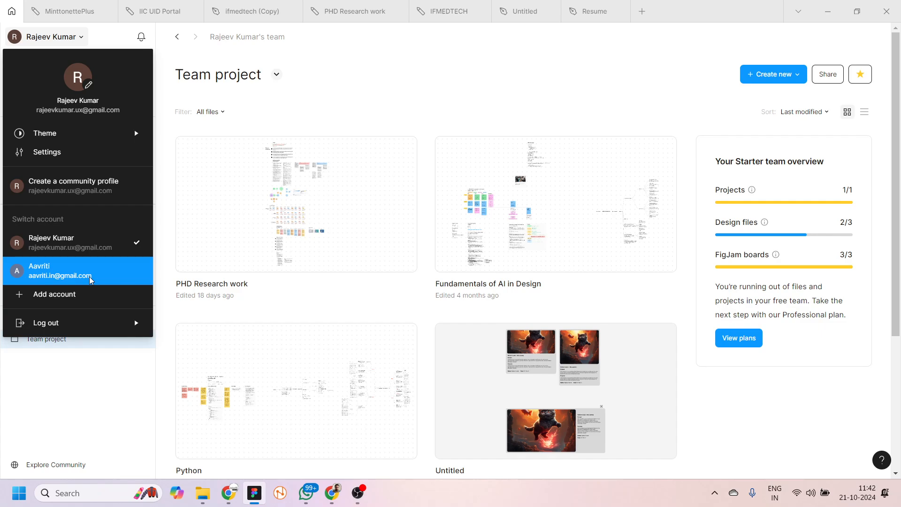
{"action": "left_click", "coordinate": [87, 384]}
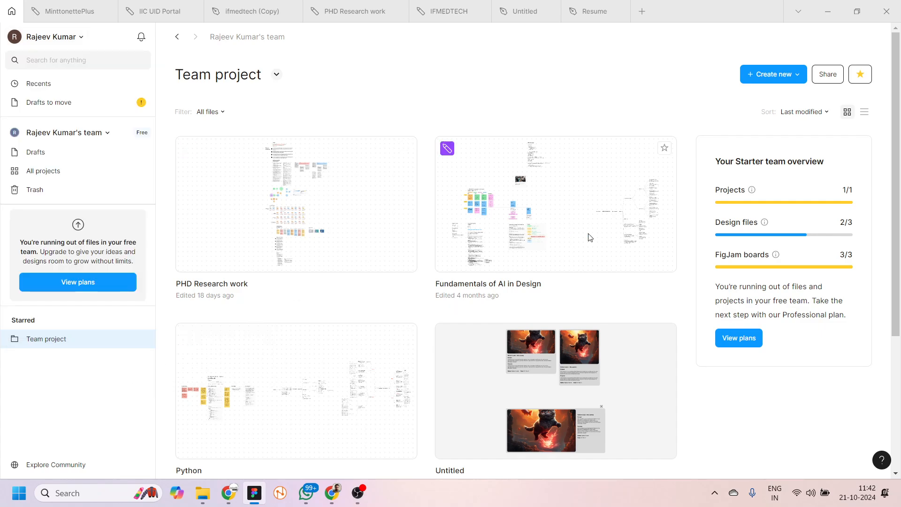
- Create a new design file in the Team project
{"action": "left_click", "coordinate": [773, 75]}
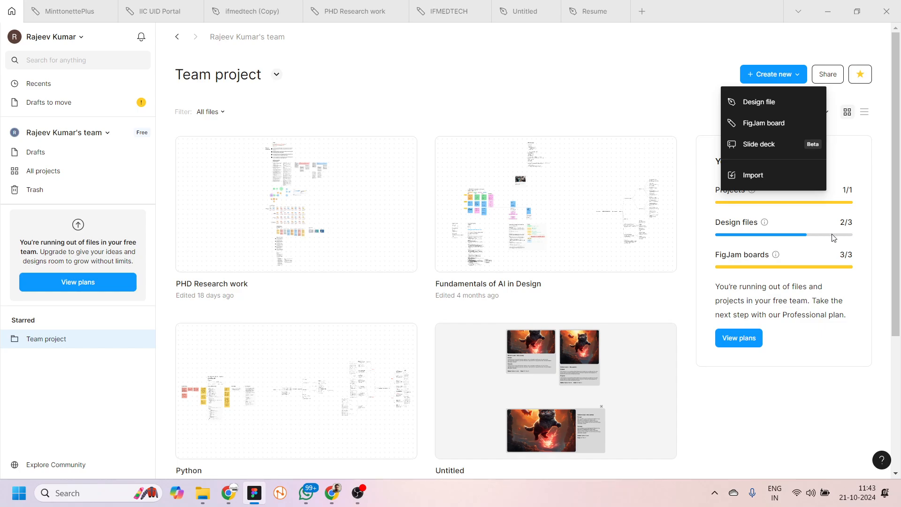
{"action": "left_click", "coordinate": [772, 103]}
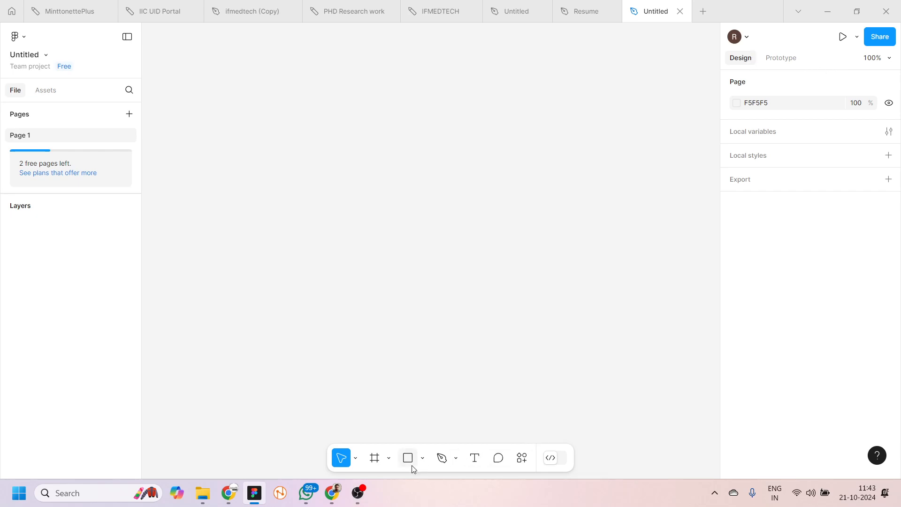
- Add a frame to the empty canvas with the Frame tool, using the iPhone 14 Plus phone preset
{"action": "left_click", "coordinate": [374, 458]}
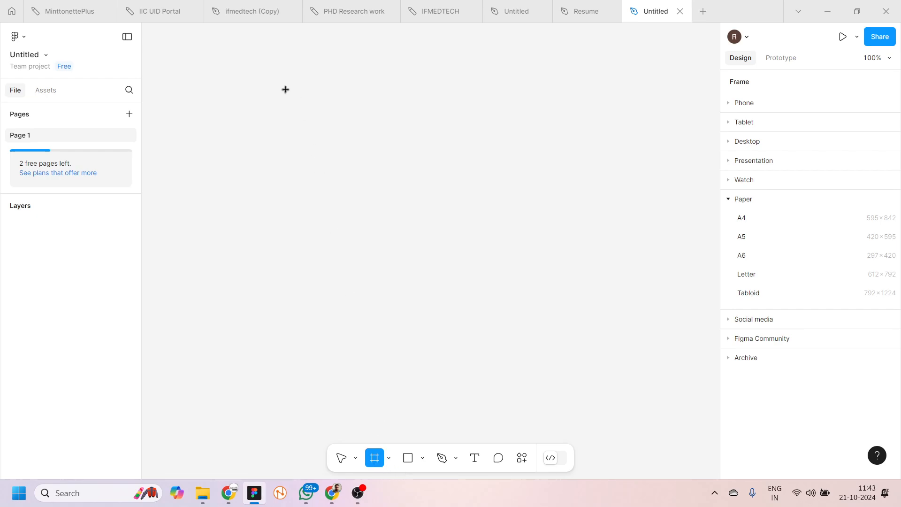
{"action": "left_click", "coordinate": [341, 457]}
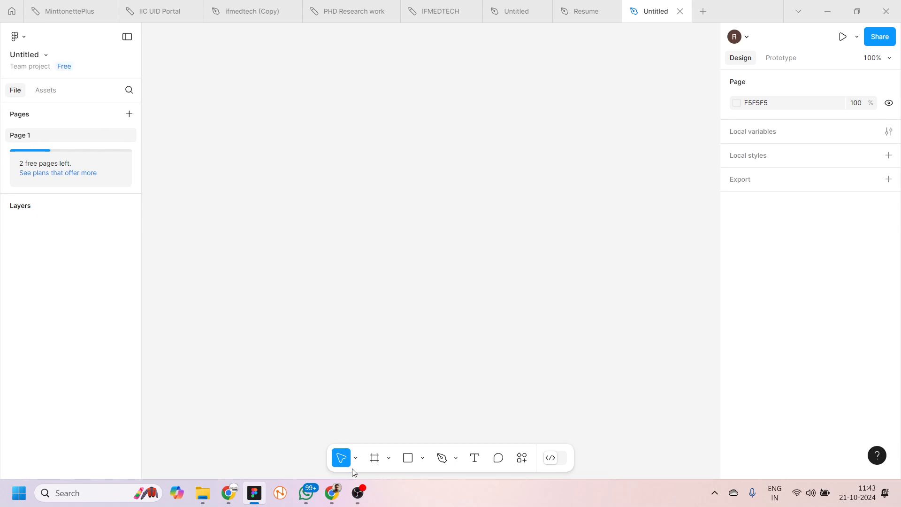
{"action": "left_click", "coordinate": [374, 458]}
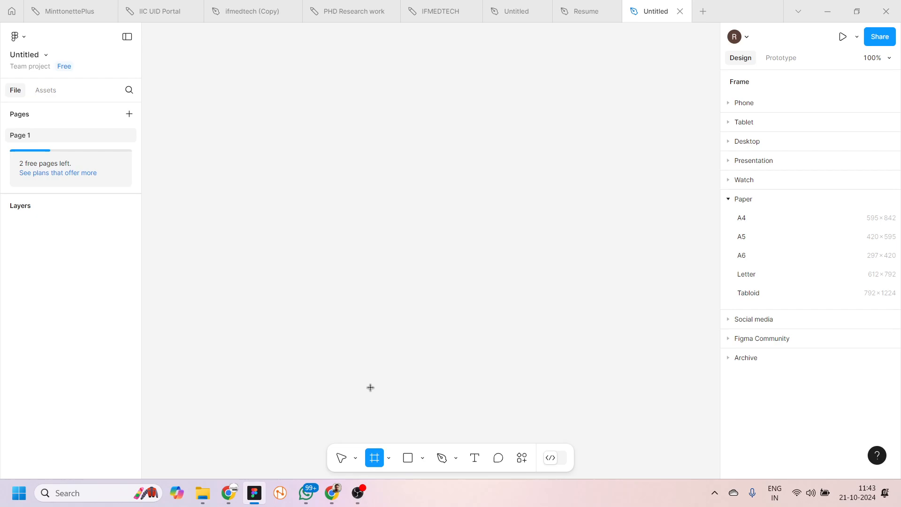
{"action": "left_click", "coordinate": [389, 457]}
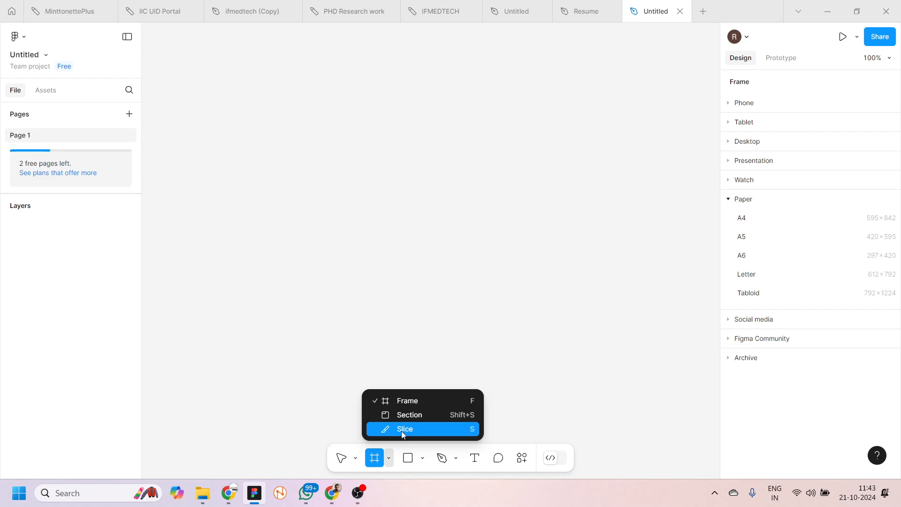
{"action": "left_click", "coordinate": [407, 402]}
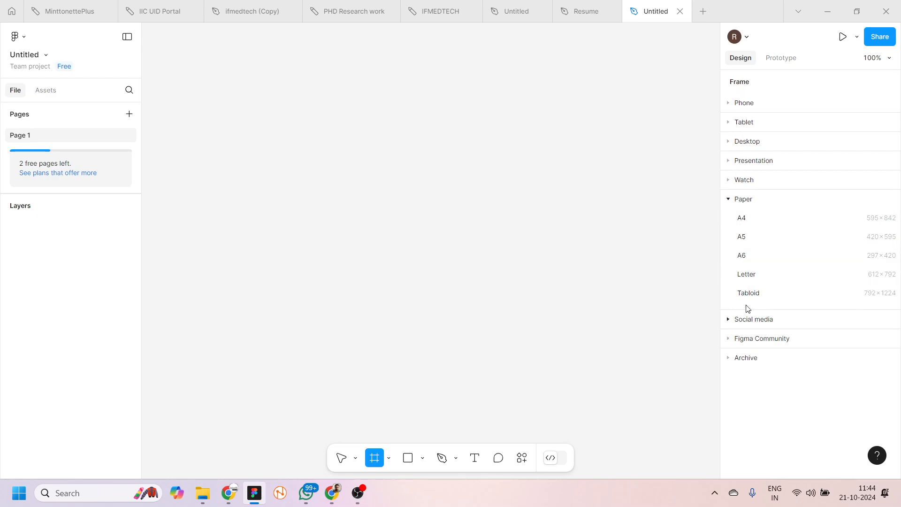
{"action": "left_click", "coordinate": [729, 200]}
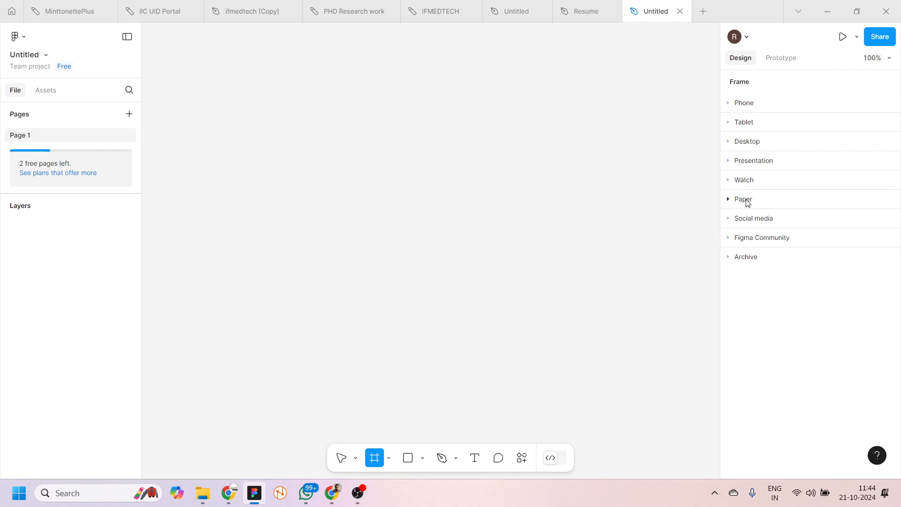
{"action": "left_click", "coordinate": [727, 220]}
{"action": "left_click", "coordinate": [727, 221]}
{"action": "left_click", "coordinate": [732, 109]}
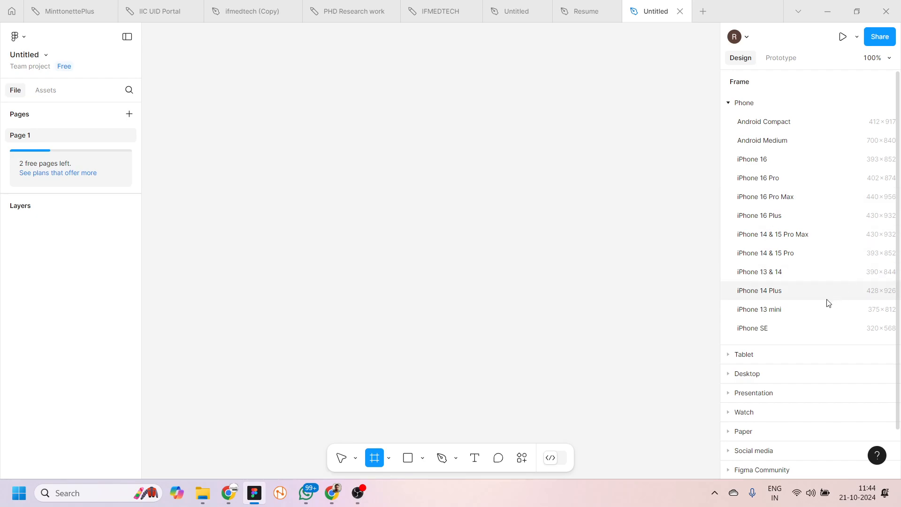
{"action": "left_click", "coordinate": [783, 299]}
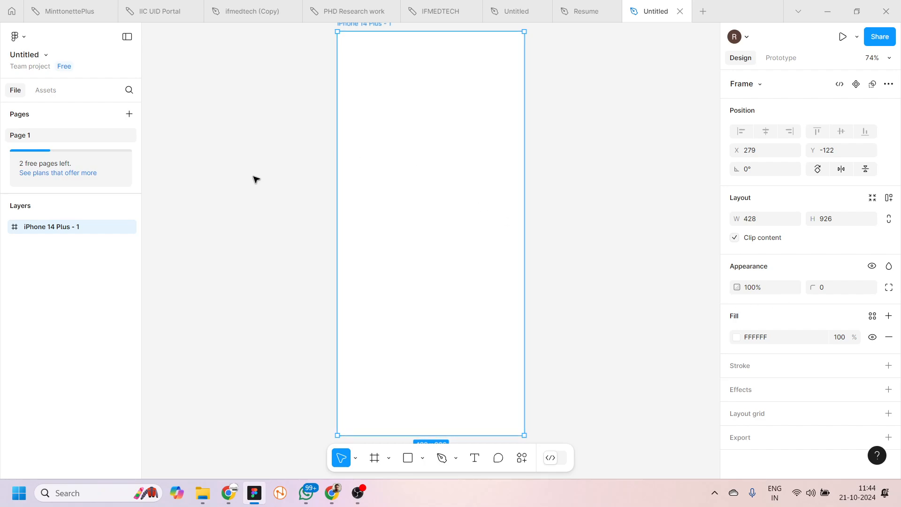
{"action": "scroll", "coordinate": [255, 179], "scroll_direction": "down", "scroll_amount": 3}
{"action": "scroll", "coordinate": [256, 179], "scroll_direction": "right", "scroll_amount": 2}
{"action": "scroll", "coordinate": [256, 179], "scroll_direction": "up", "scroll_amount": 1}
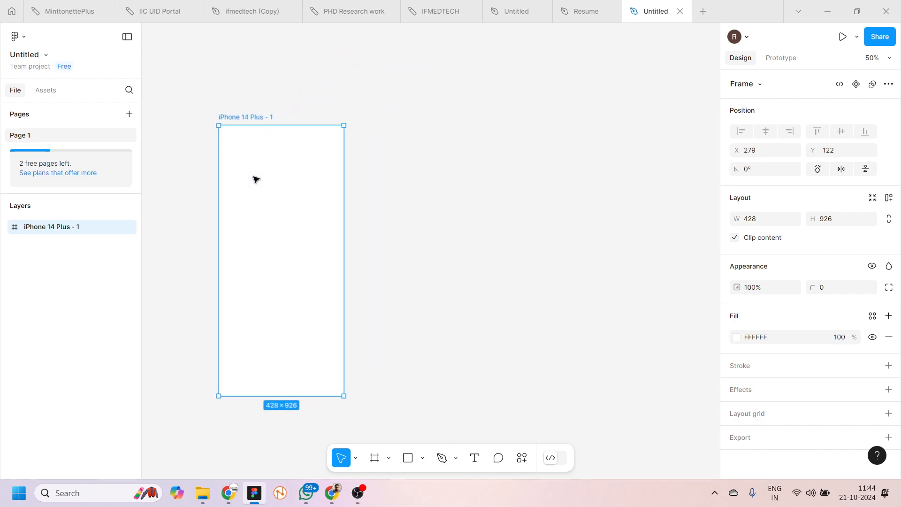
{"action": "scroll", "coordinate": [255, 179], "scroll_direction": "up", "scroll_amount": 2}
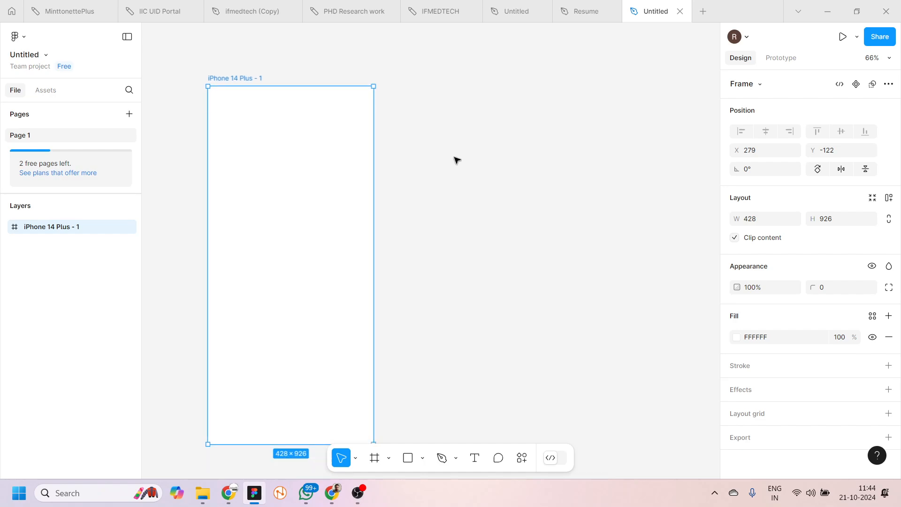
{"action": "scroll", "coordinate": [456, 160], "scroll_direction": "down", "scroll_amount": 1}
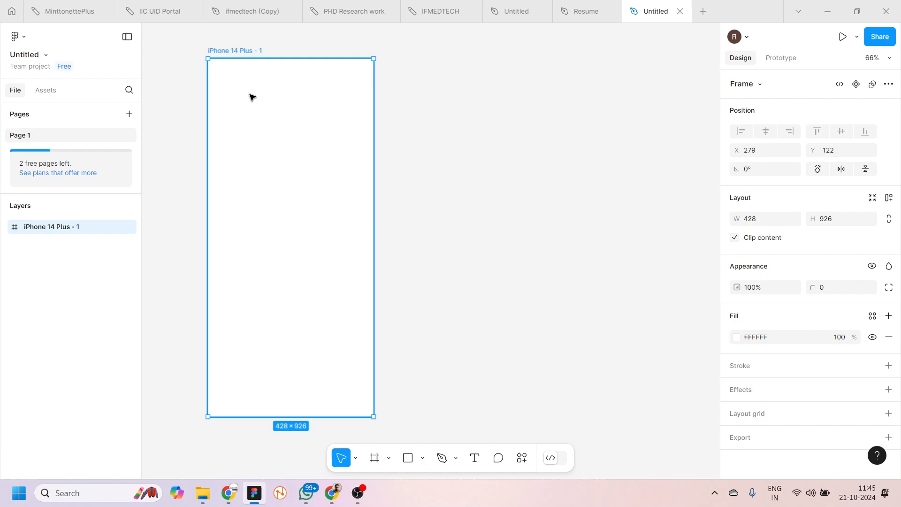
- Examine the File, Edit, View and Vector commands in the editor's main menu, including the outline options
{"action": "left_click", "coordinate": [26, 39]}
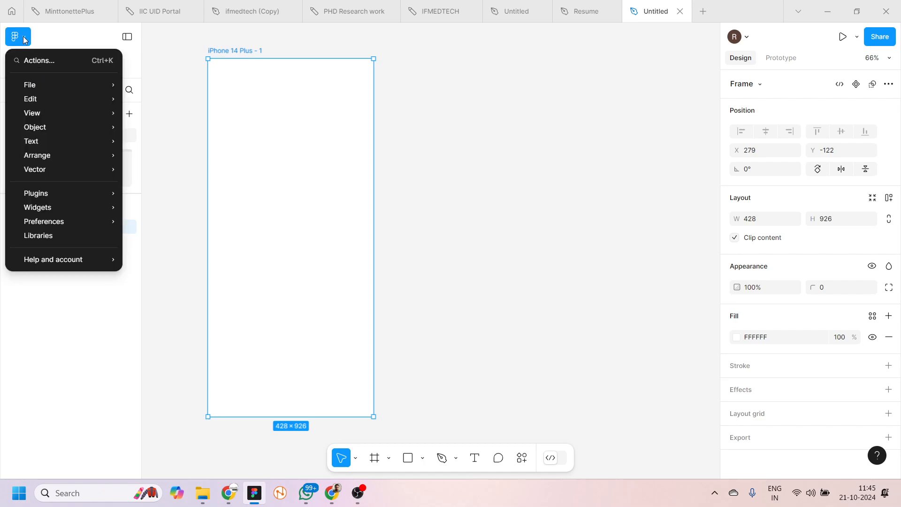
{"action": "mouse_move", "coordinate": [44, 84]}
{"action": "mouse_move", "coordinate": [80, 98]}
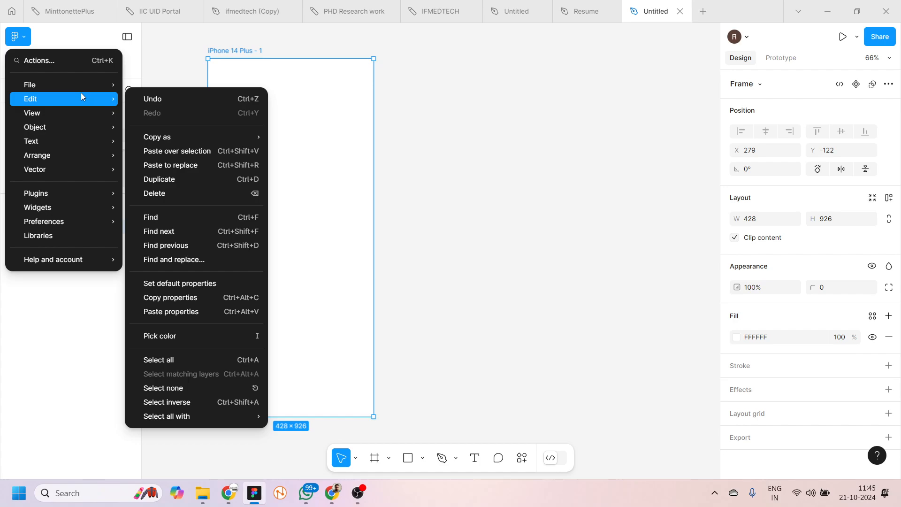
{"action": "mouse_move", "coordinate": [53, 167]}
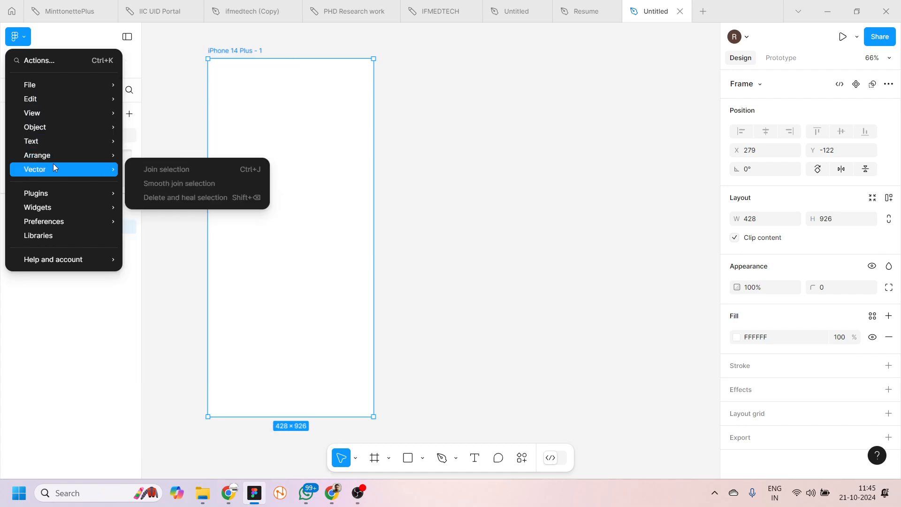
{"action": "mouse_move", "coordinate": [80, 76]}
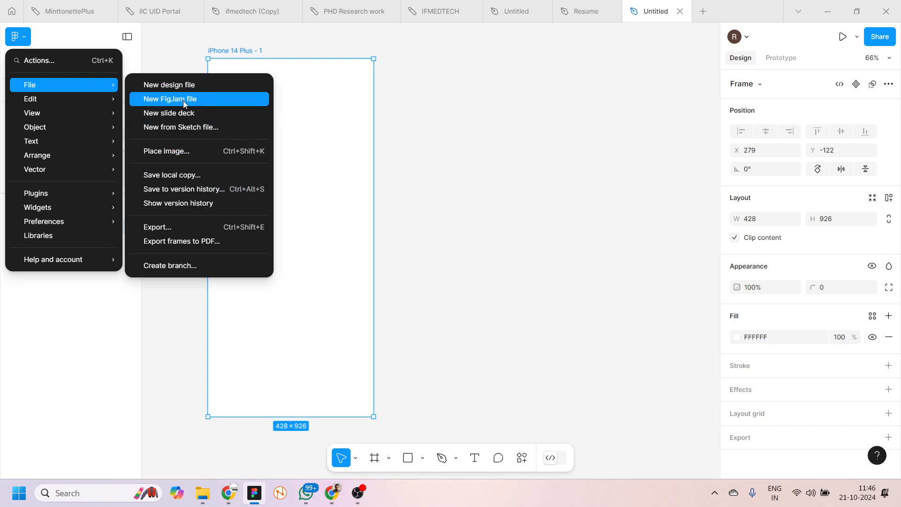
{"action": "mouse_move", "coordinate": [106, 150]}
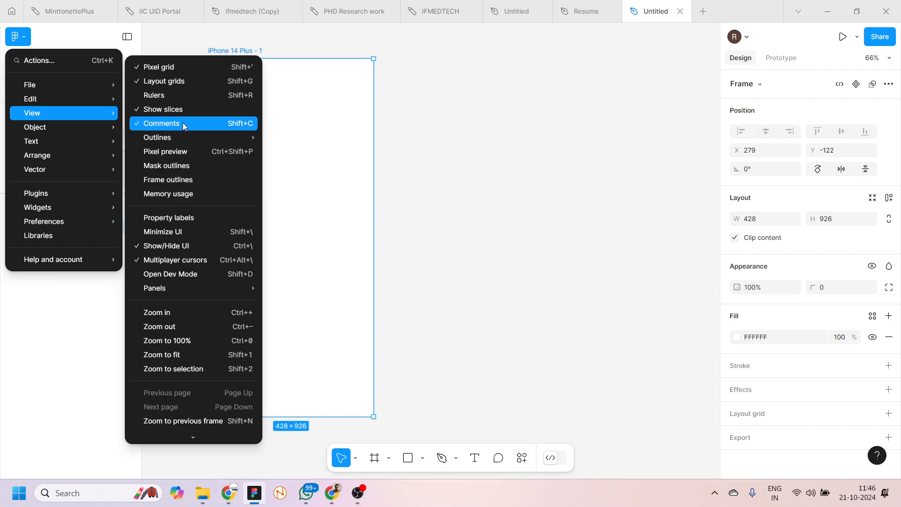
{"action": "mouse_move", "coordinate": [185, 140]}
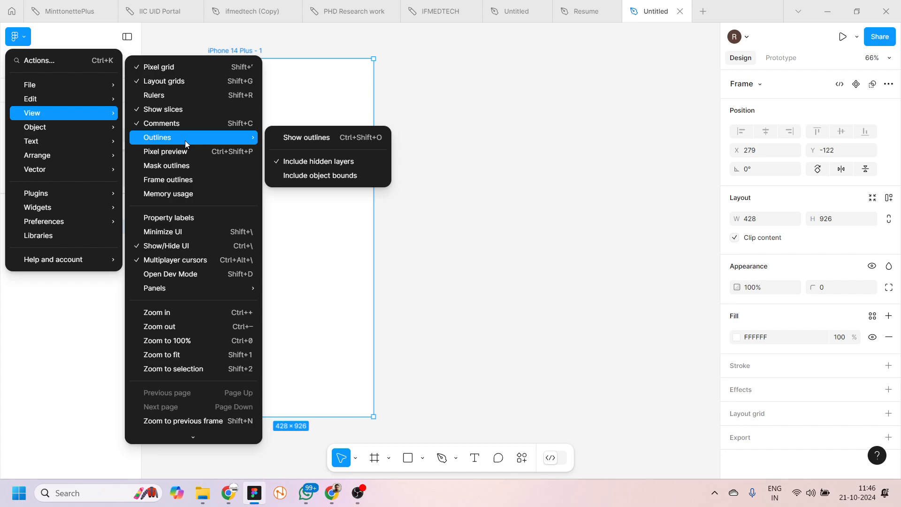
{"action": "mouse_move", "coordinate": [82, 173]}
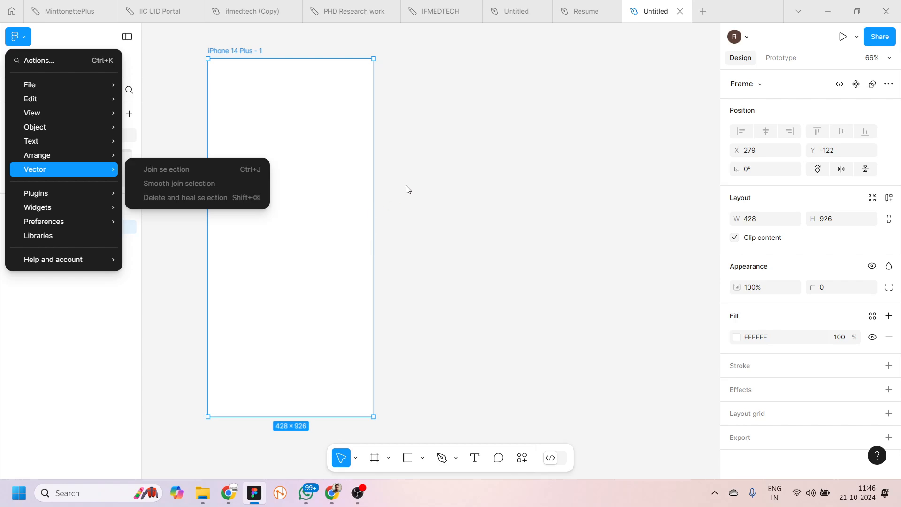
{"action": "key", "text": "Escape"}
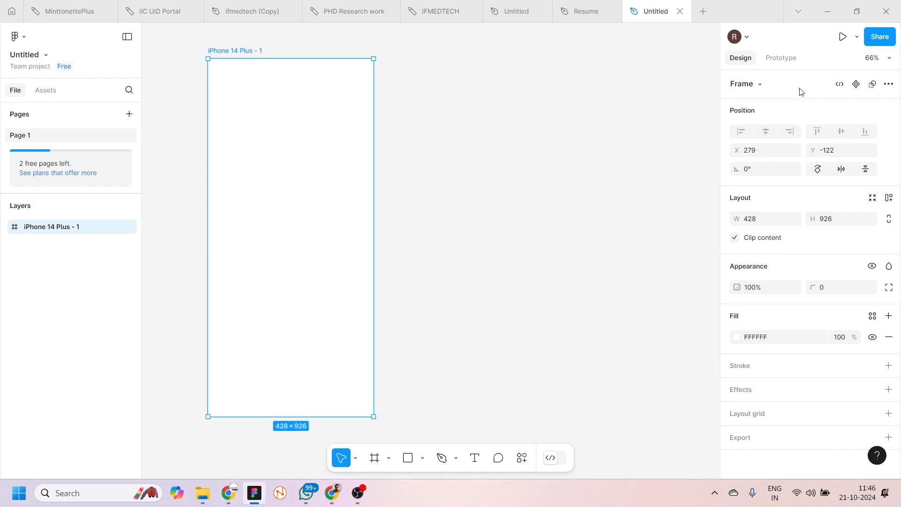
- Check the selected frame's type options and its prototype settings, and return to its design properties
{"action": "left_click", "coordinate": [762, 84]}
{"action": "left_click", "coordinate": [761, 81]}
{"action": "left_click", "coordinate": [786, 61]}
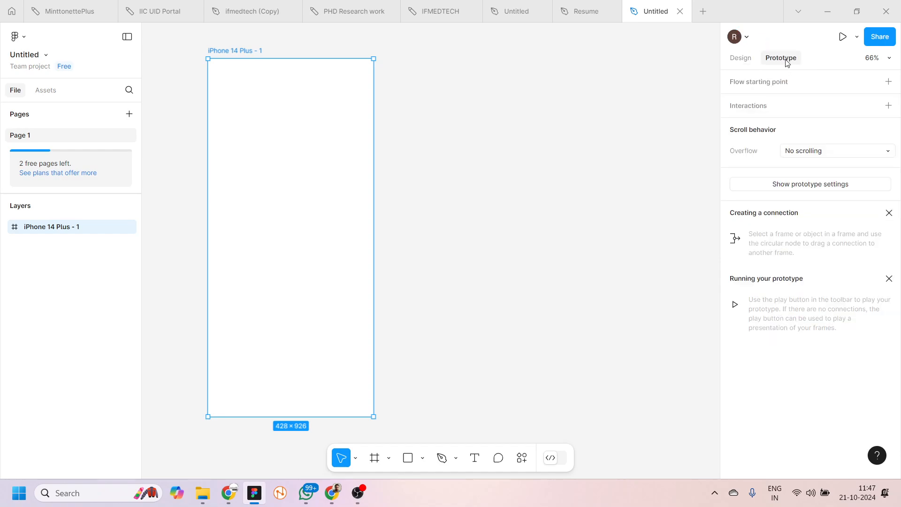
{"action": "left_click", "coordinate": [745, 59]}
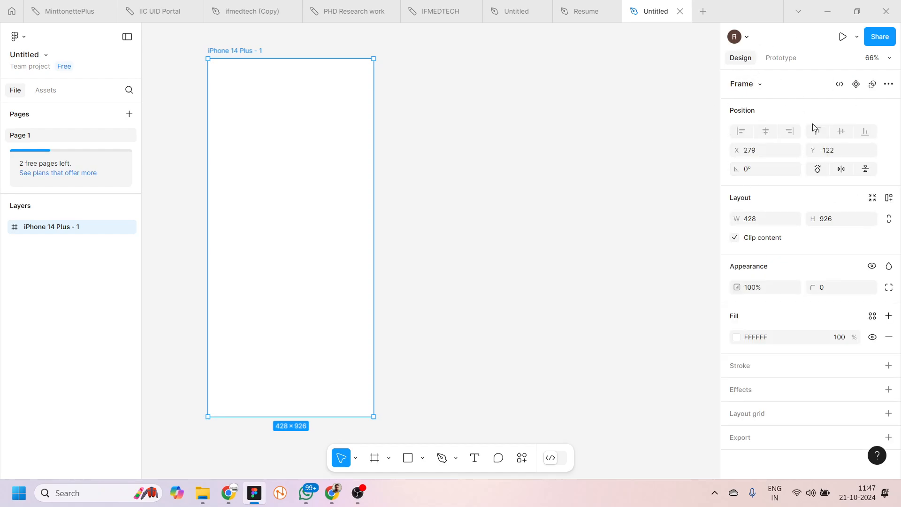
- Review the zoom and view options, and try zooming and panning around the iPhone 14 Plus frame
{"action": "left_click", "coordinate": [888, 63]}
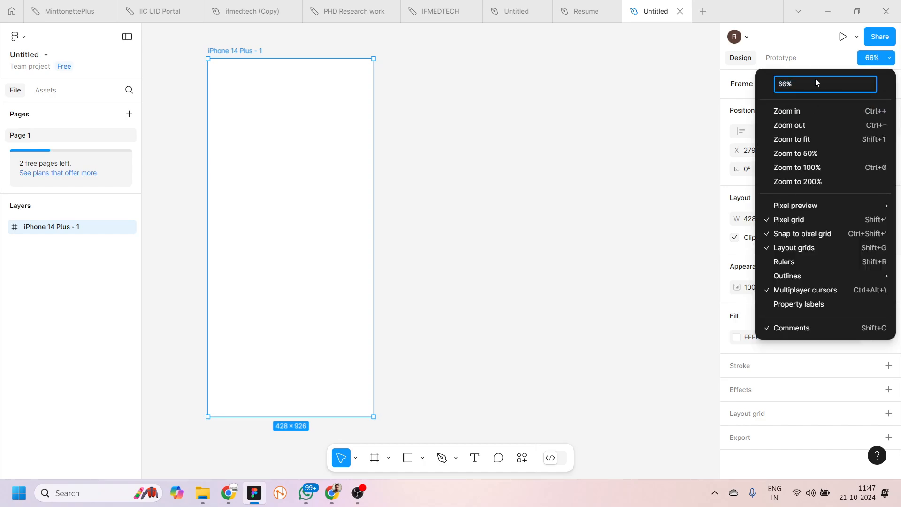
{"action": "left_click", "coordinate": [811, 62]}
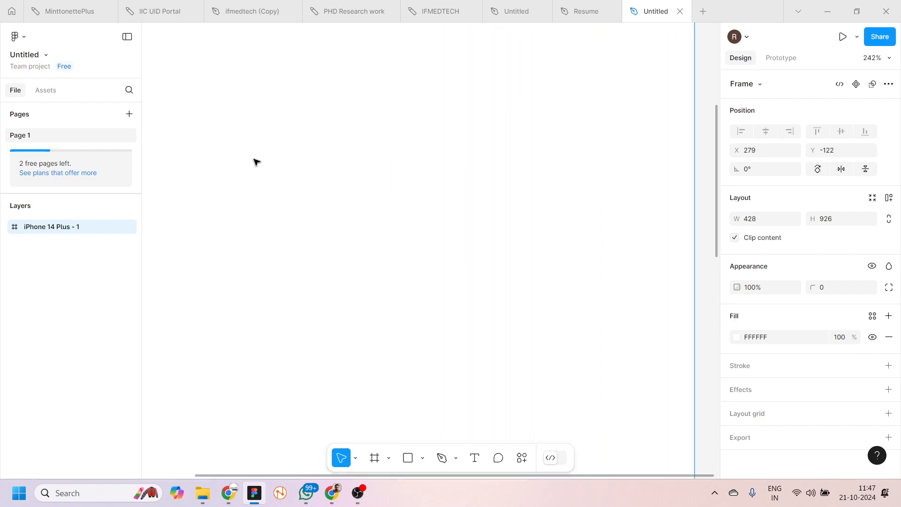
{"action": "scroll", "coordinate": [256, 162], "scroll_direction": "down", "scroll_amount": 2}
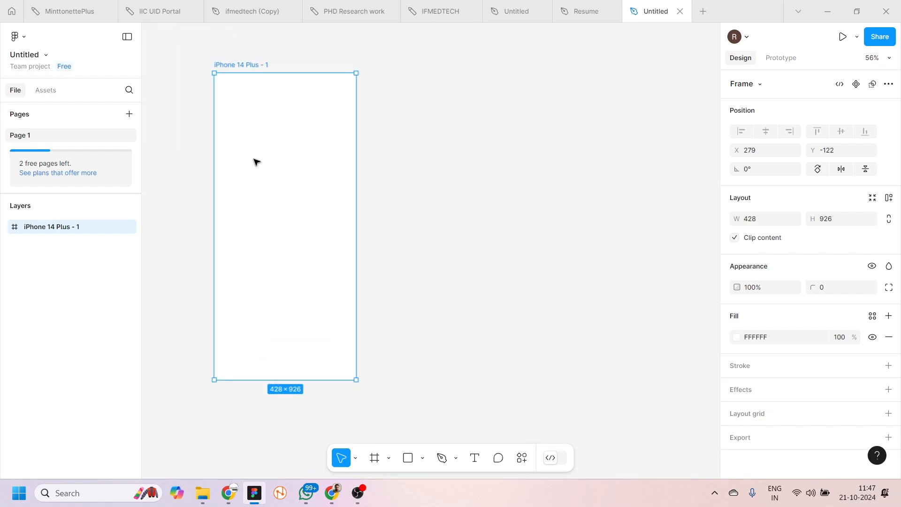
{"action": "scroll", "coordinate": [256, 162], "scroll_direction": "up", "scroll_amount": 4}
{"action": "scroll", "coordinate": [257, 162], "scroll_direction": "down", "scroll_amount": 4}
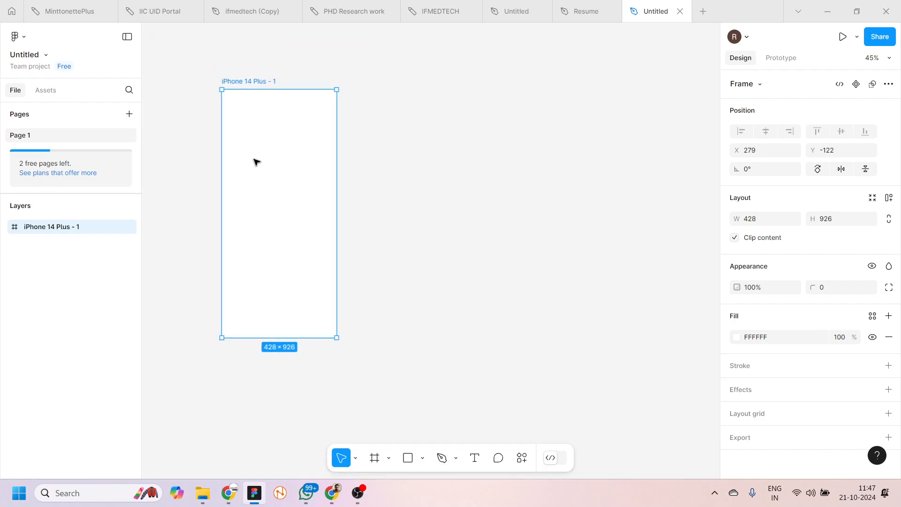
{"action": "scroll", "coordinate": [256, 162], "scroll_direction": "down", "scroll_amount": 1}
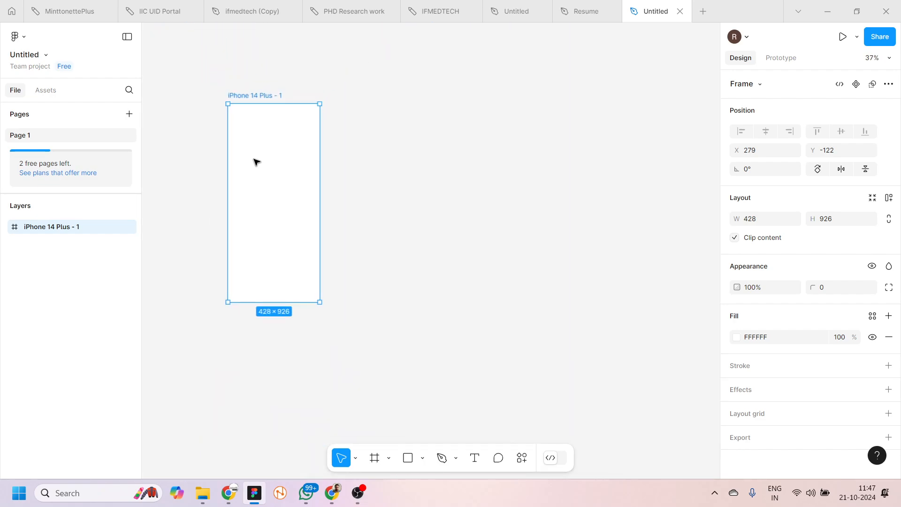
{"action": "scroll", "coordinate": [256, 161], "scroll_direction": "down", "scroll_amount": 2}
{"action": "scroll", "coordinate": [256, 161], "scroll_direction": "up", "scroll_amount": 3}
{"action": "scroll", "coordinate": [256, 162], "scroll_direction": "left", "scroll_amount": 4}
{"action": "scroll", "coordinate": [256, 162], "scroll_direction": "up", "scroll_amount": 1}
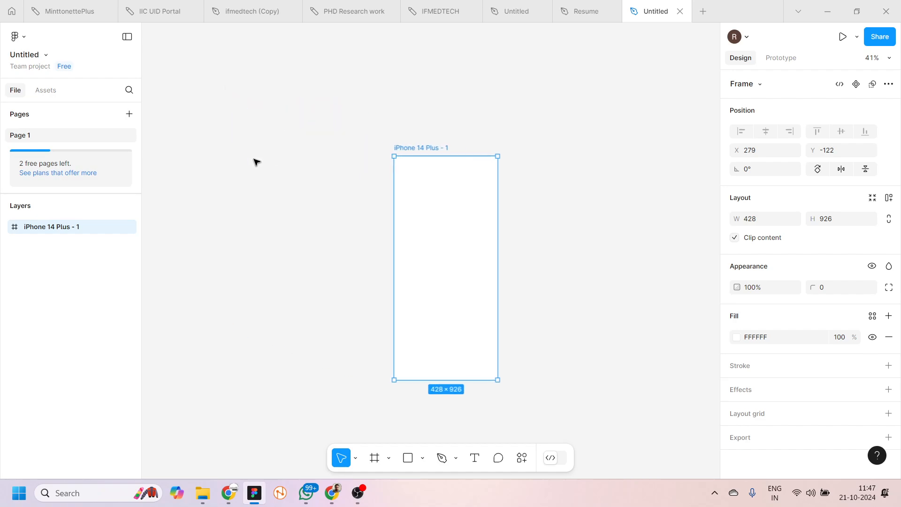
{"action": "scroll", "coordinate": [486, 228], "scroll_direction": "up", "scroll_amount": 3}
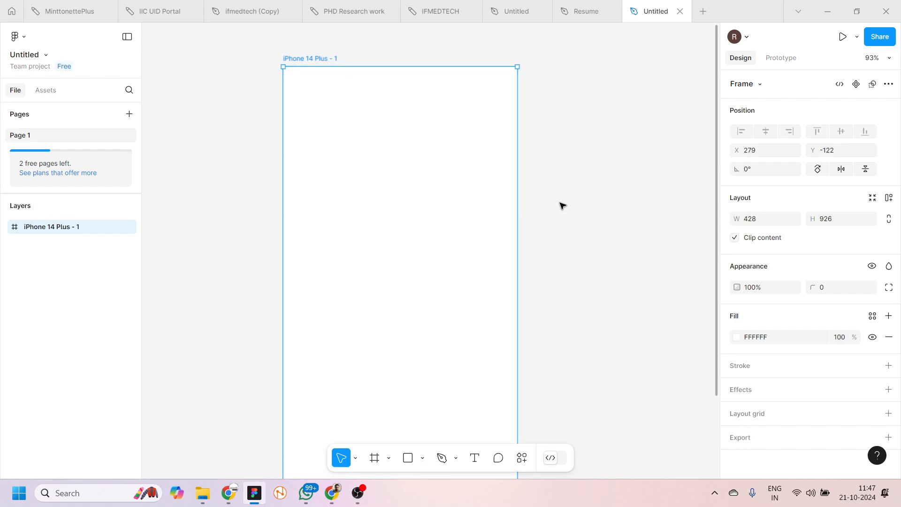
- Browse the size presets available for the selected frame, from phones and tablets to paper and social media formats
{"action": "left_click", "coordinate": [759, 85]}
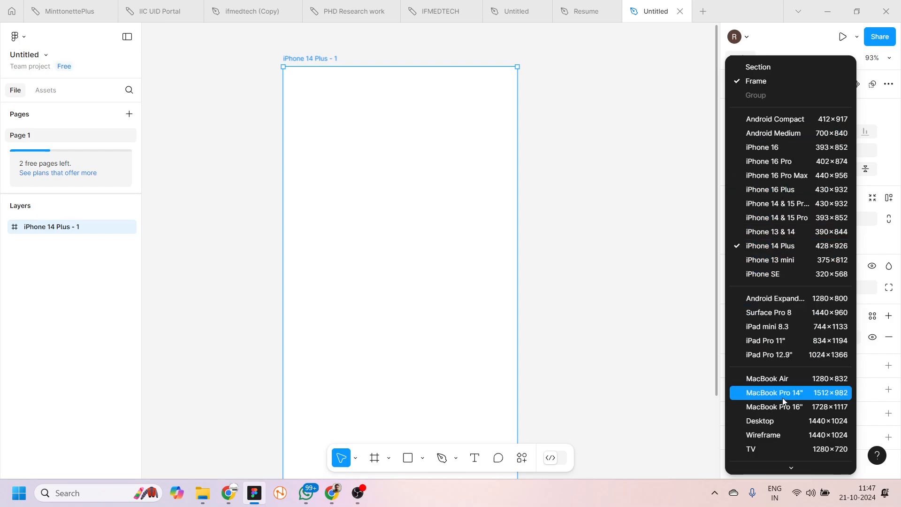
{"action": "scroll", "coordinate": [772, 342], "scroll_direction": "down", "scroll_amount": 6}
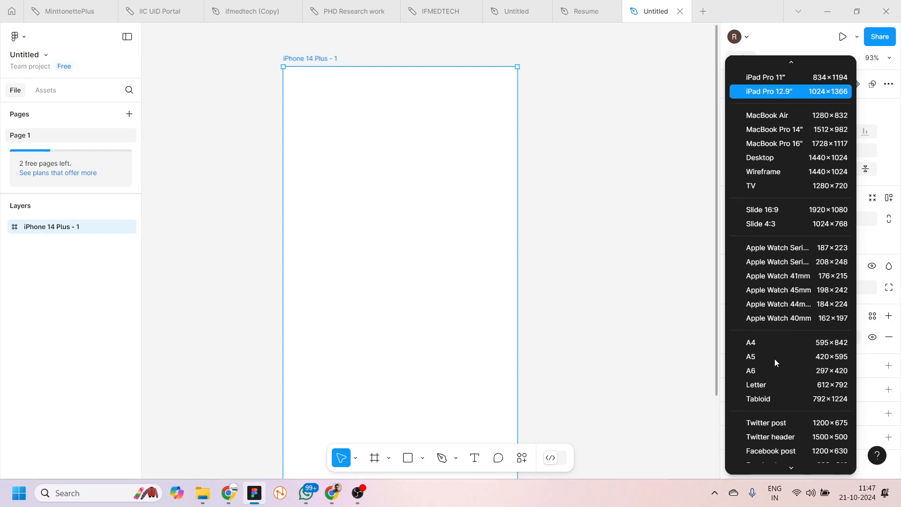
{"action": "scroll", "coordinate": [774, 359], "scroll_direction": "up", "scroll_amount": 6}
{"action": "left_click", "coordinate": [627, 189]}
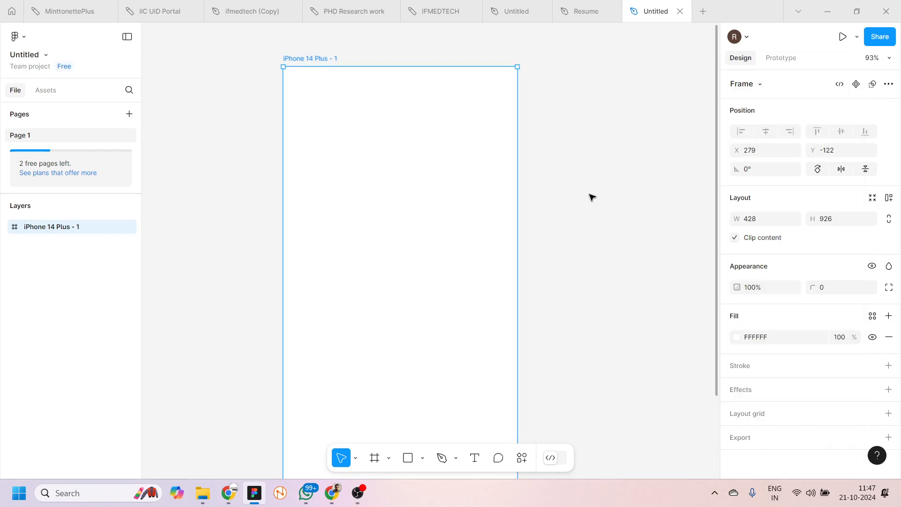
- Examine the additional actions offered for the selected frame, such as creating a component or using it as a mask
{"action": "scroll", "coordinate": [592, 197], "scroll_direction": "right", "scroll_amount": 3}
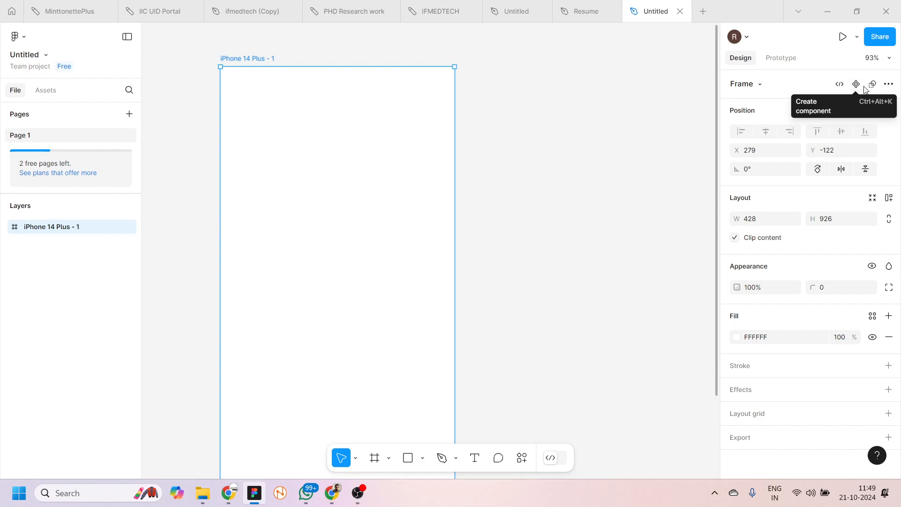
{"action": "left_click", "coordinate": [888, 84]}
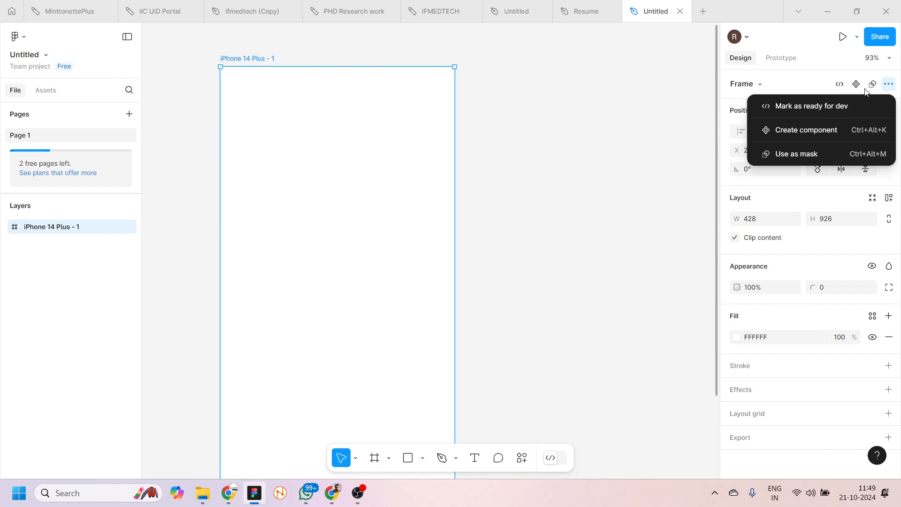
{"action": "left_click", "coordinate": [809, 84]}
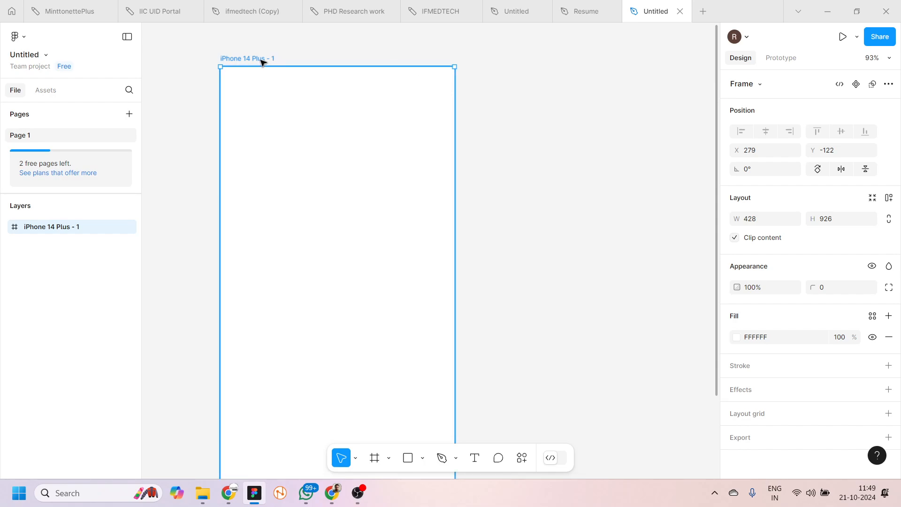
- Compare the page's properties with those of the iPhone 14 Plus frame by alternating the selection between them
{"action": "left_click", "coordinate": [499, 216]}
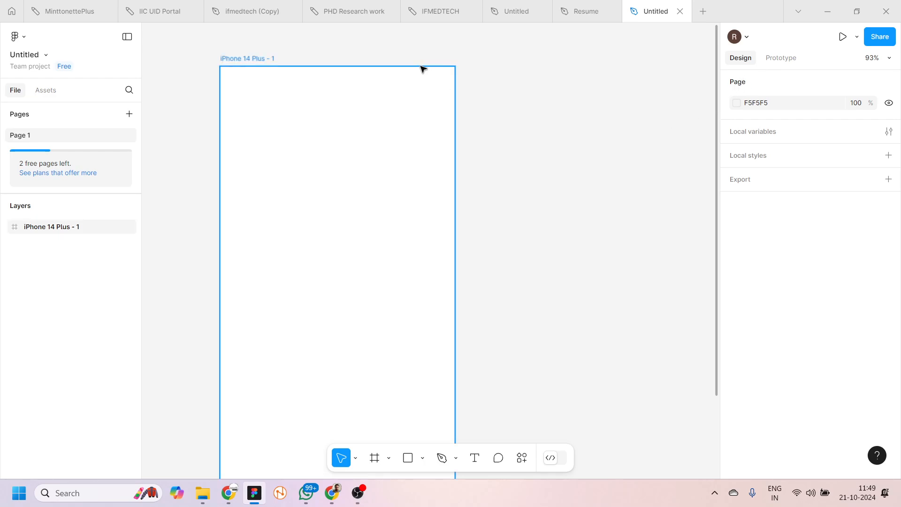
{"action": "left_click", "coordinate": [244, 59]}
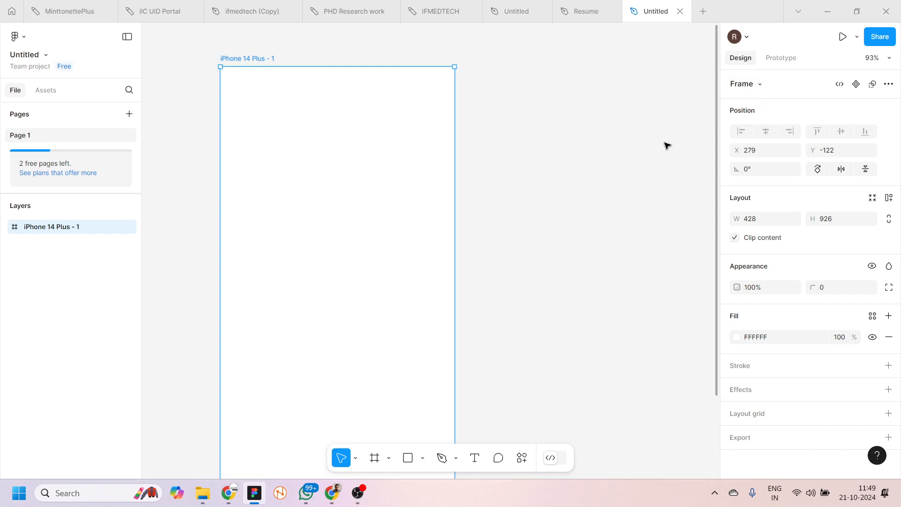
{"action": "left_click", "coordinate": [552, 227]}
- Try the Rectangle tool by drawing a rectangle about 172 × 108 inside the phone frame, and delete it
{"action": "left_click", "coordinate": [406, 457]}
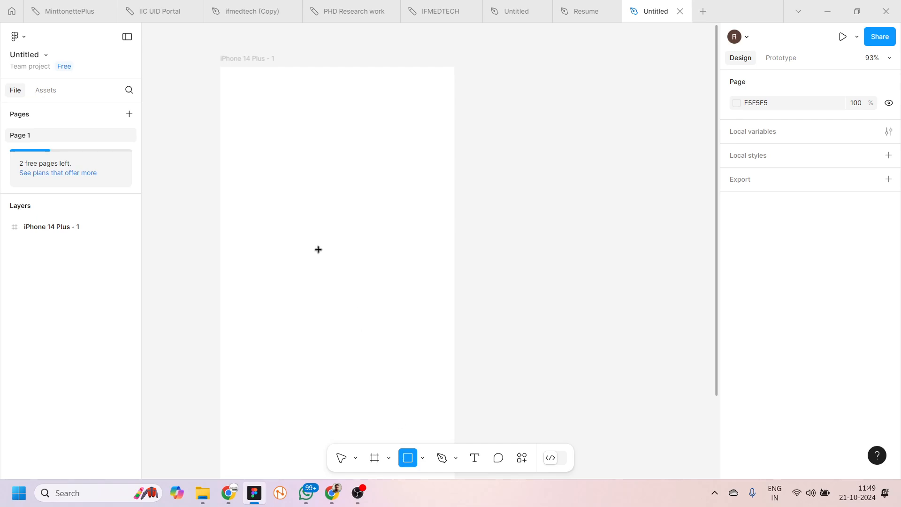
{"action": "left_click_drag", "start_coordinate": [281, 220], "coordinate": [376, 279]}
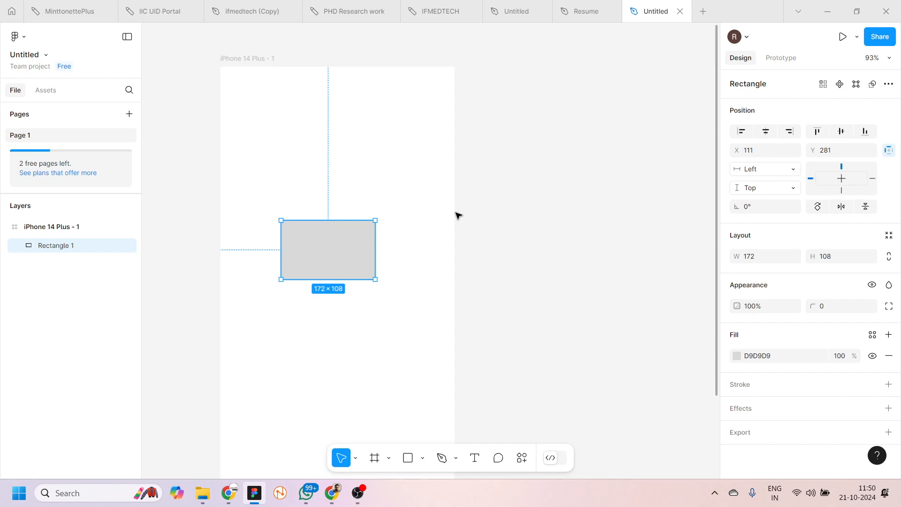
{"action": "key", "text": "Delete"}
- Try the Text tool by adding the text "cczczczxc" inside the phone frame, and delete it
{"action": "left_click", "coordinate": [475, 458]}
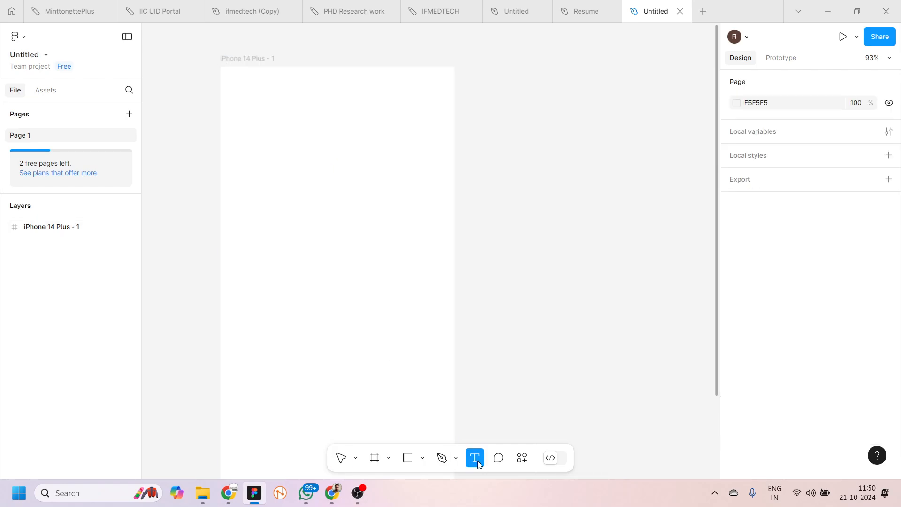
{"action": "left_click", "coordinate": [317, 274]}
{"action": "type", "text": "cczczczxc"}
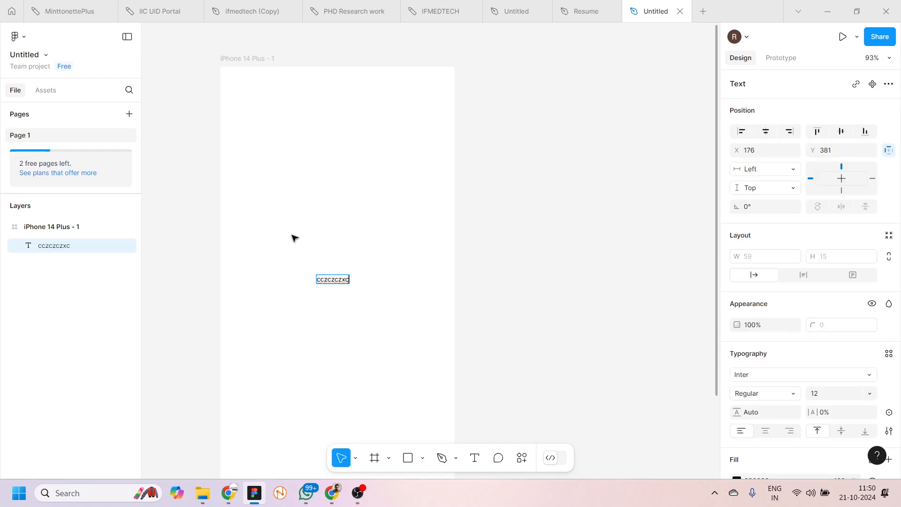
{"action": "key", "text": "Escape"}
{"action": "key", "text": "Delete"}
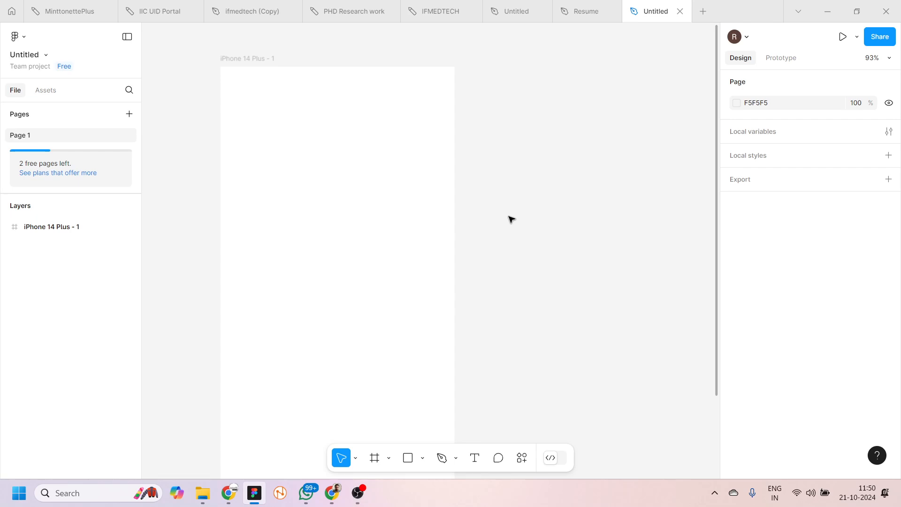
- Try changing the page background color to FFFFFF, and undo the change
{"action": "left_click", "coordinate": [737, 105]}
{"action": "left_click_drag", "start_coordinate": [620, 137], "coordinate": [515, 50]}
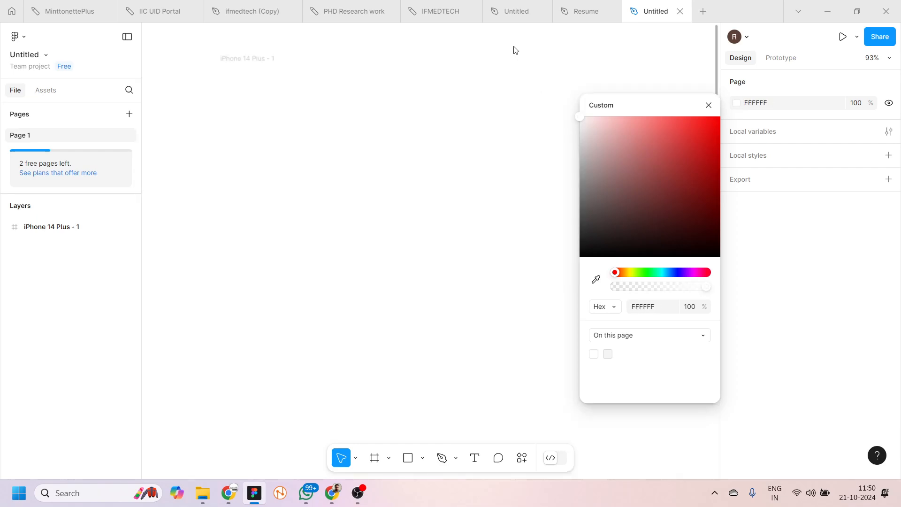
{"action": "left_click", "coordinate": [515, 49]}
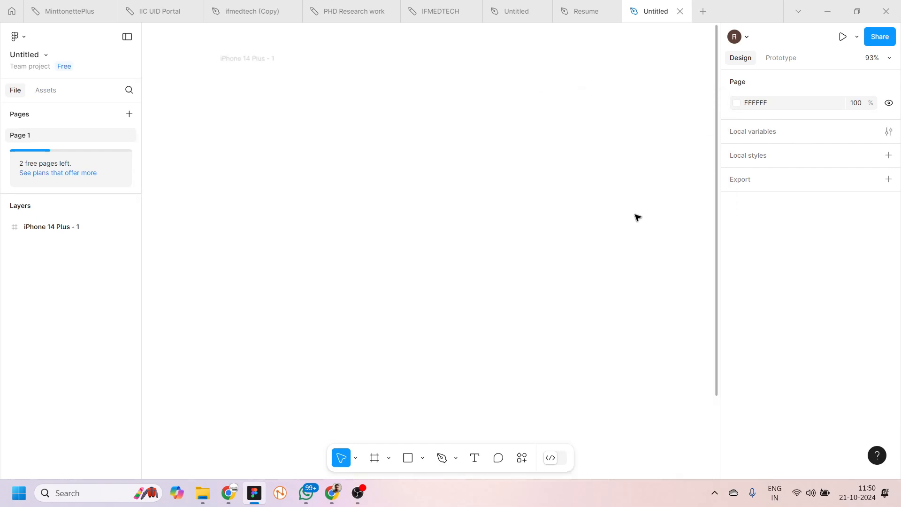
{"action": "key", "text": "ctrl+z"}
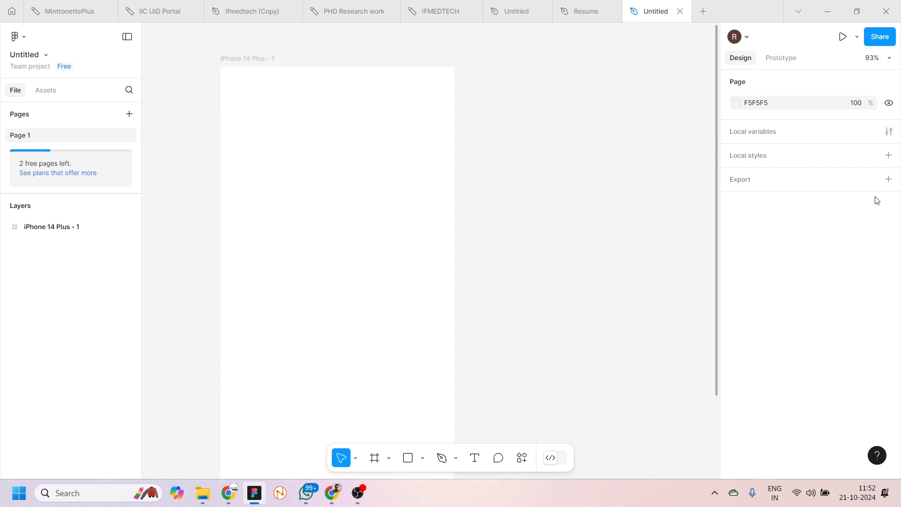
- Open the file's local variables, review the available variable types, and create a color variable
{"action": "left_click", "coordinate": [888, 131]}
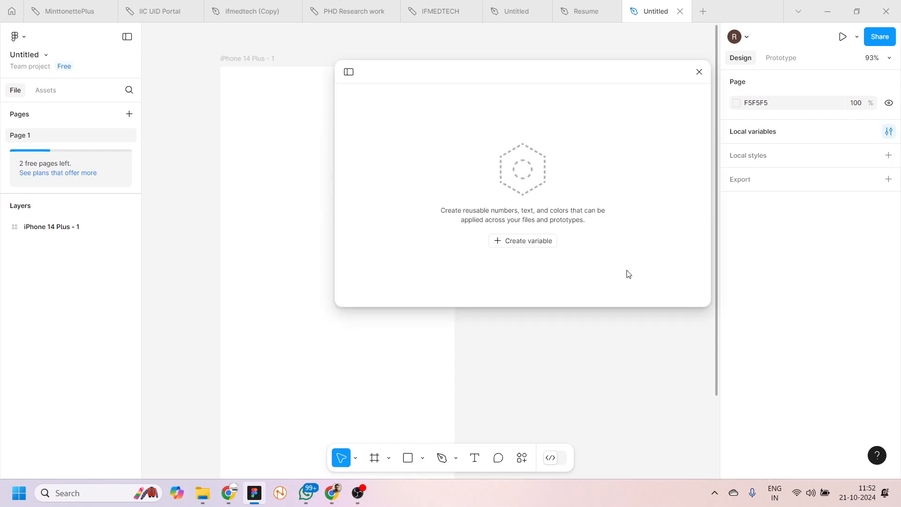
{"action": "left_click", "coordinate": [543, 247]}
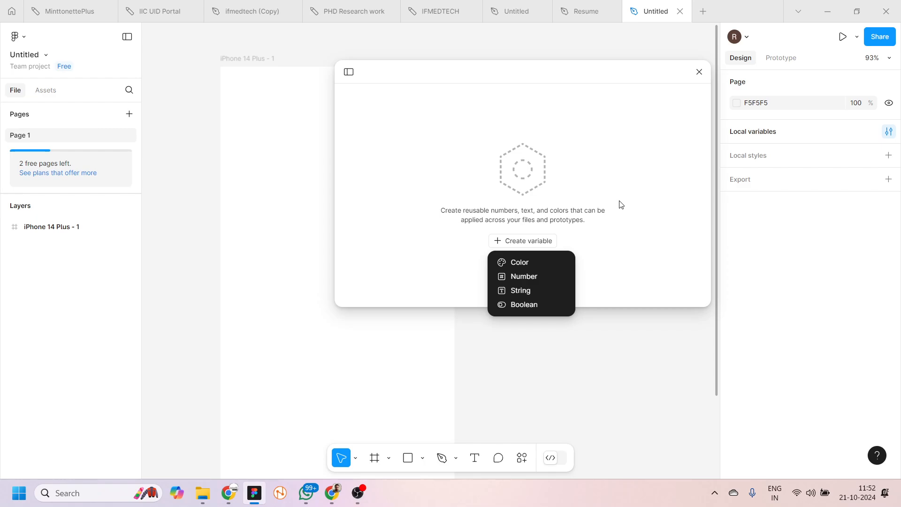
{"action": "left_click", "coordinate": [486, 199]}
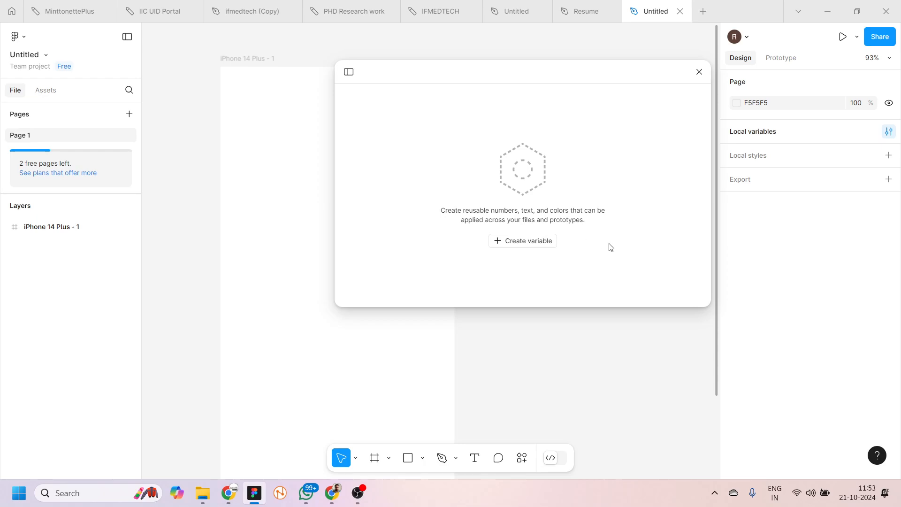
{"action": "left_click", "coordinate": [535, 243]}
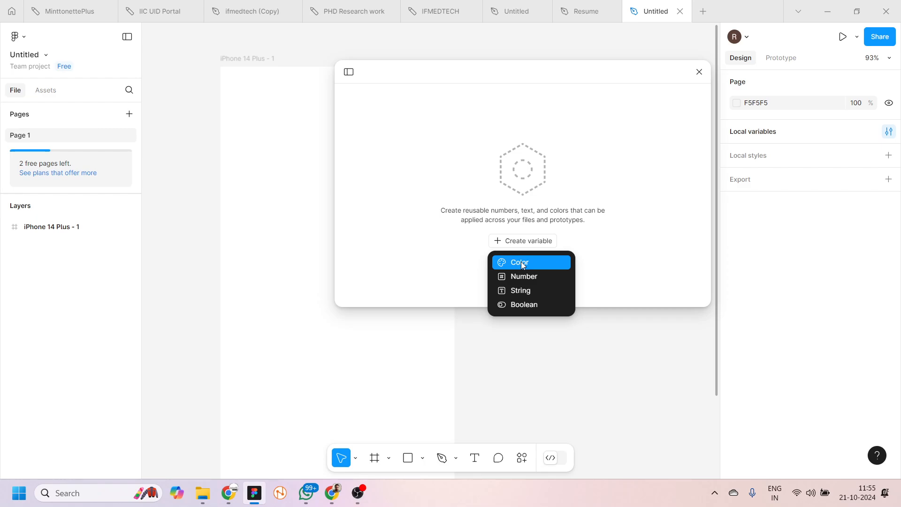
{"action": "left_click", "coordinate": [522, 263]}
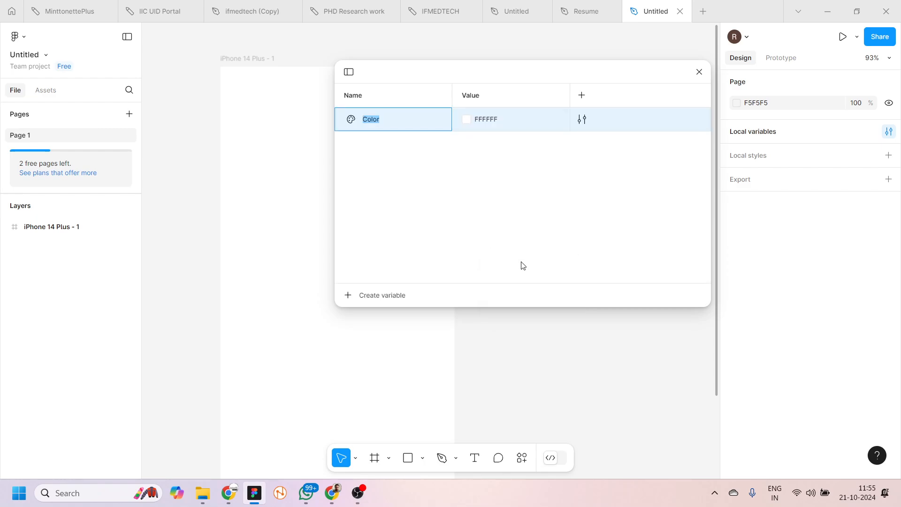
- Set the new color variable's value to the light gray E7E7E7
{"action": "left_click", "coordinate": [466, 119]}
{"action": "left_click", "coordinate": [467, 119]}
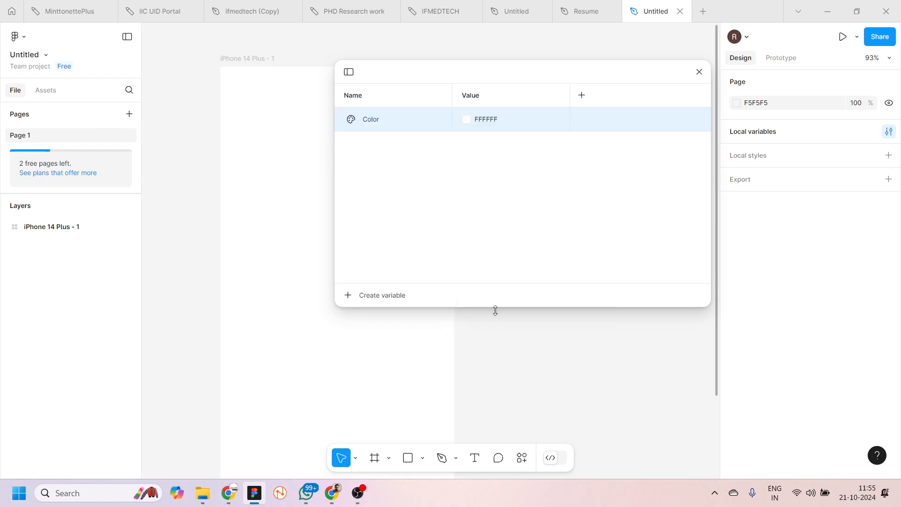
{"action": "left_click", "coordinate": [469, 122]}
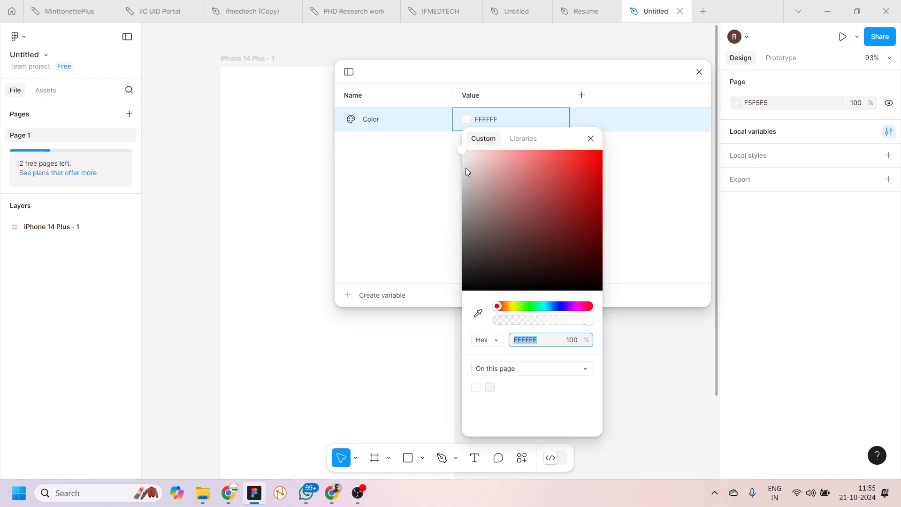
{"action": "type", "text": "FAFAFA"}
{"action": "key", "text": "Return"}
{"action": "left_click_drag", "start_coordinate": [452, 165], "coordinate": [451, 167]}
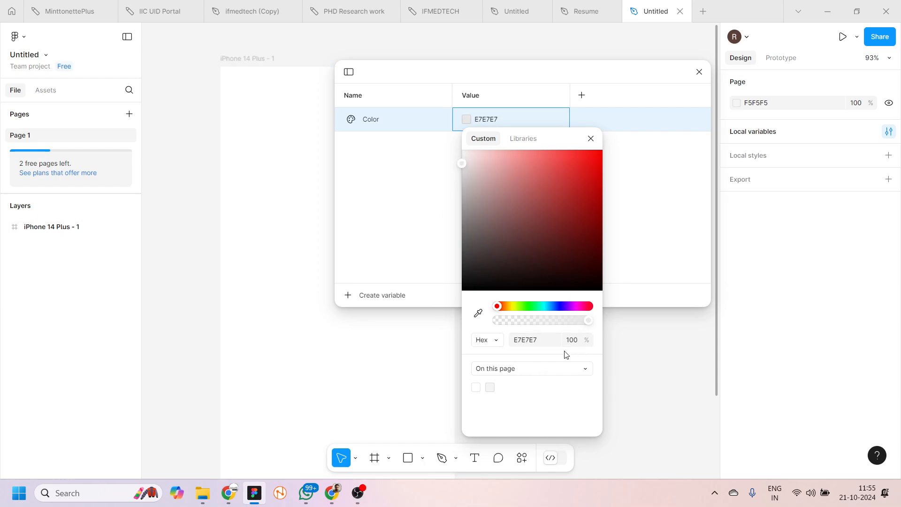
{"action": "left_click", "coordinate": [539, 70]}
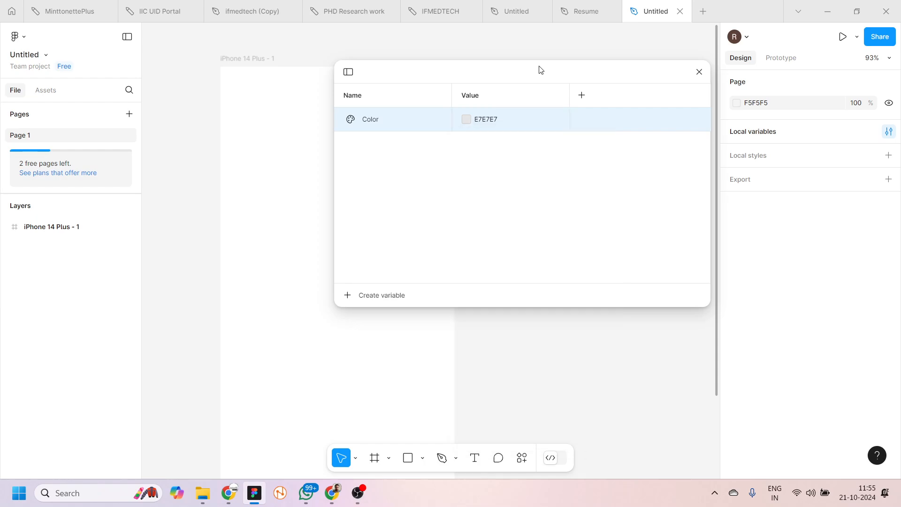
- Rename the E7E7E7 color variable as "Dull White" and describe it as "Use it for section backgrounds."
{"action": "left_click", "coordinate": [582, 119]}
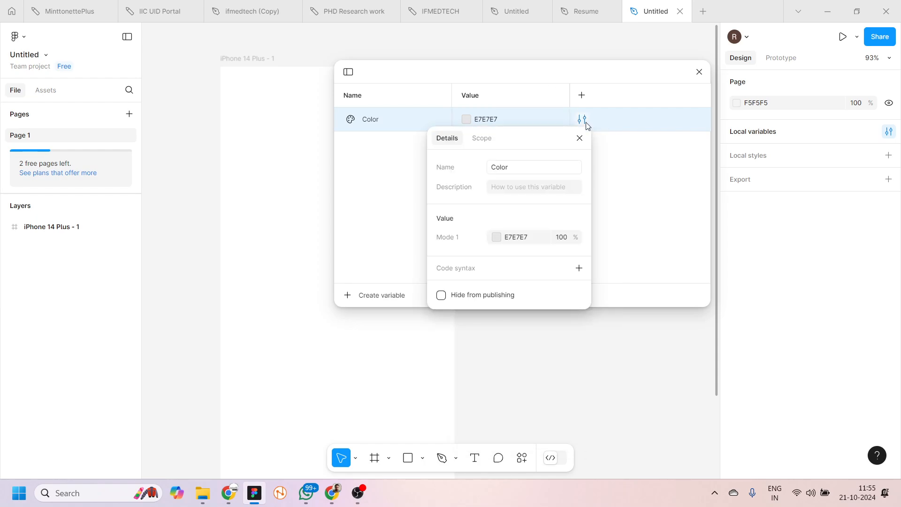
{"action": "left_click", "coordinate": [524, 165]}
{"action": "type", "text": "Dull White"}
{"action": "left_click", "coordinate": [525, 188]}
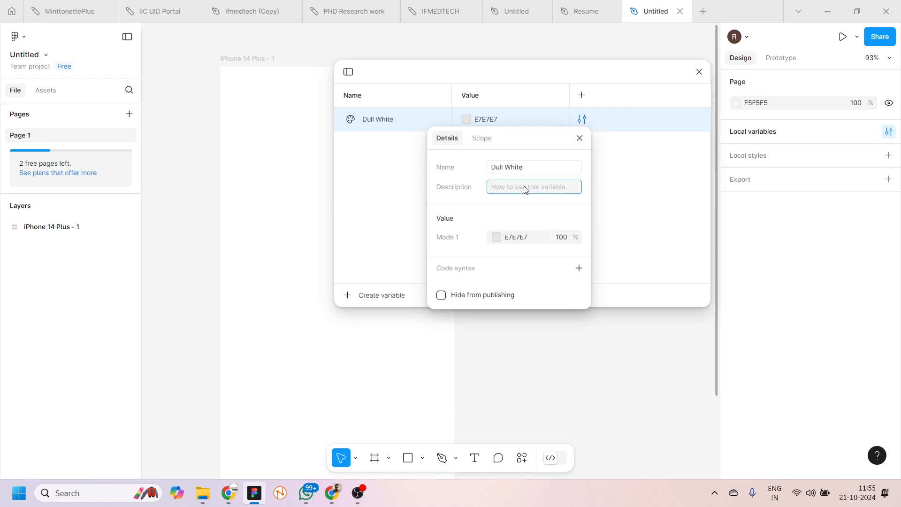
{"action": "type", "text": "Use it f"}
{"action": "type", "text": "or "}
{"action": "type", "text": "text"}
{"action": "key", "text": "BackSpace"}
{"action": "key", "text": "BackSpace"}
{"action": "key", "text": "BackSpace"}
{"action": "key", "text": "BackSpace"}
{"action": "type", "text": "section backgrounds"}
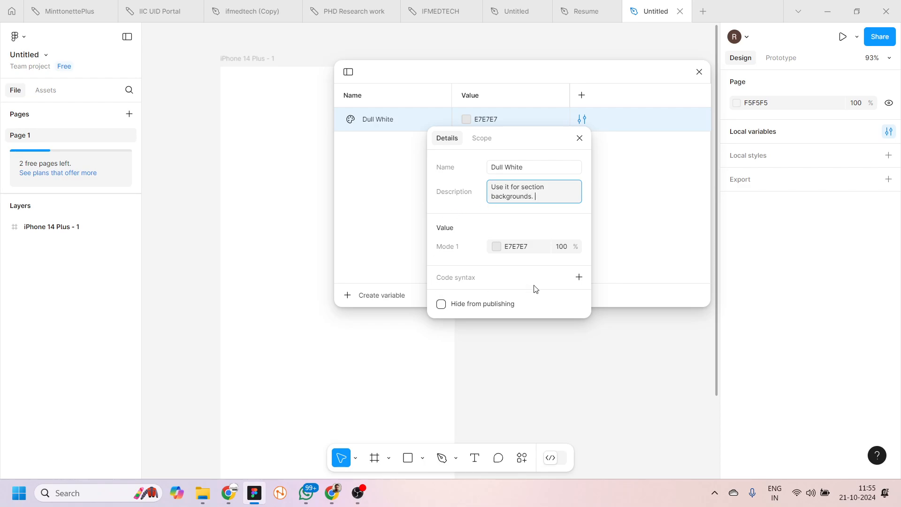
- Add Web code syntax "Dull White" to the Dull White variable and close its details
{"action": "left_click", "coordinate": [585, 282]}
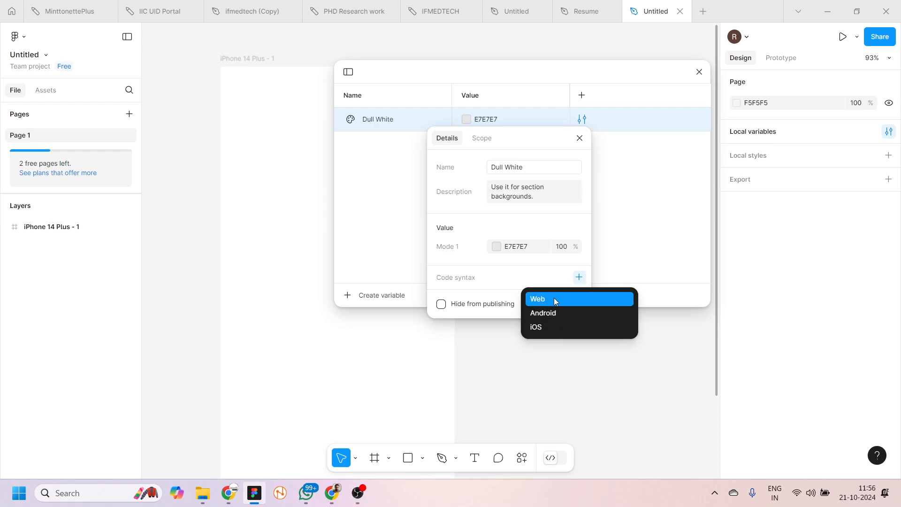
{"action": "left_click", "coordinate": [554, 297]}
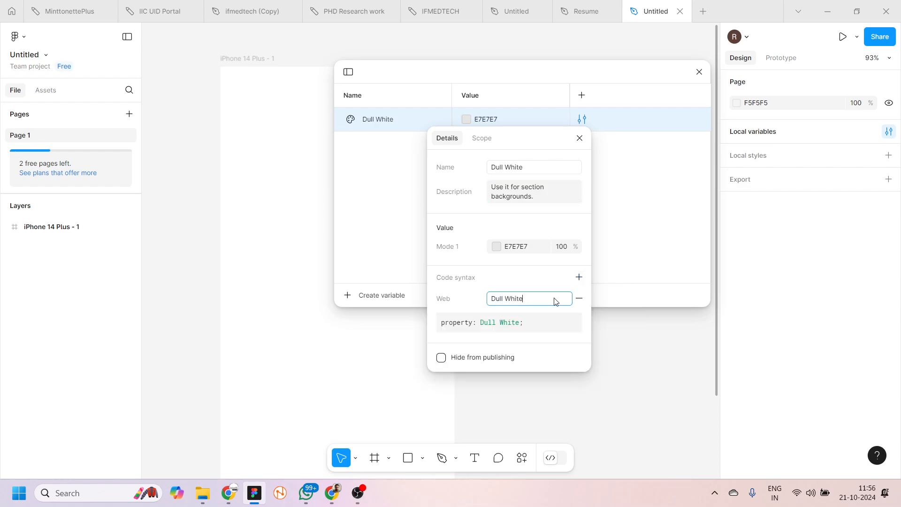
{"action": "left_click", "coordinate": [481, 322]}
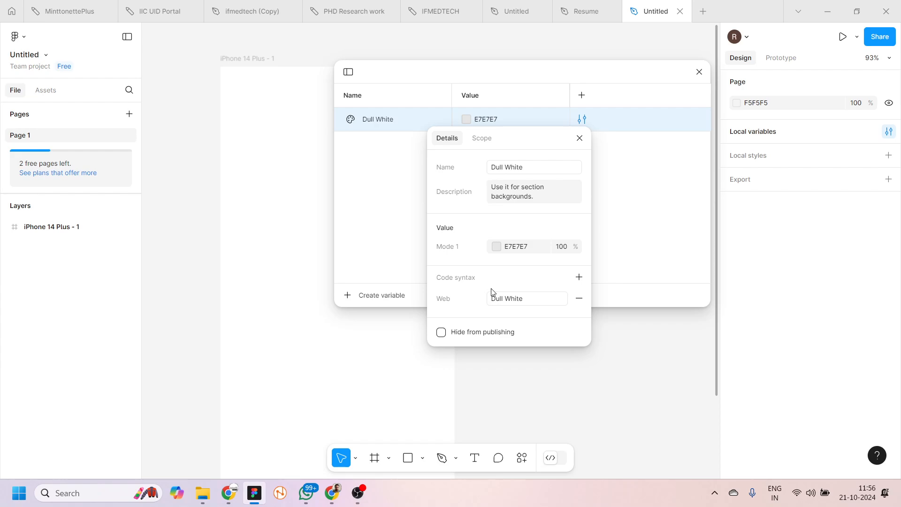
{"action": "left_click", "coordinate": [402, 219]}
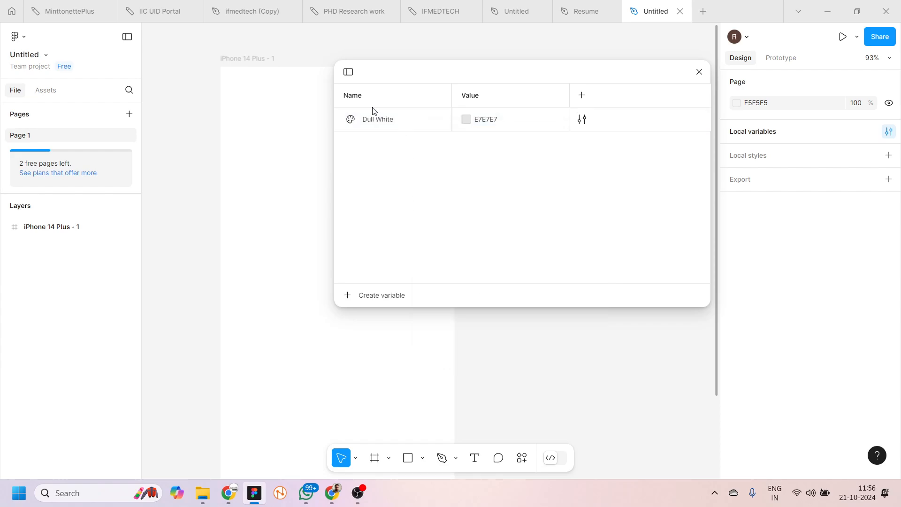
- Create a second color variable and set its value to the pink FFABAB
{"action": "left_click", "coordinate": [365, 296]}
{"action": "left_click", "coordinate": [364, 316]}
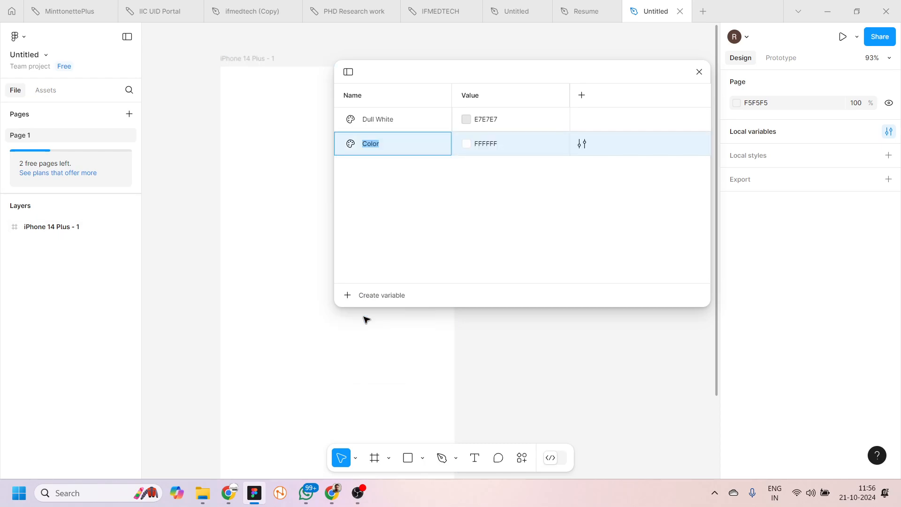
{"action": "left_click", "coordinate": [475, 149]}
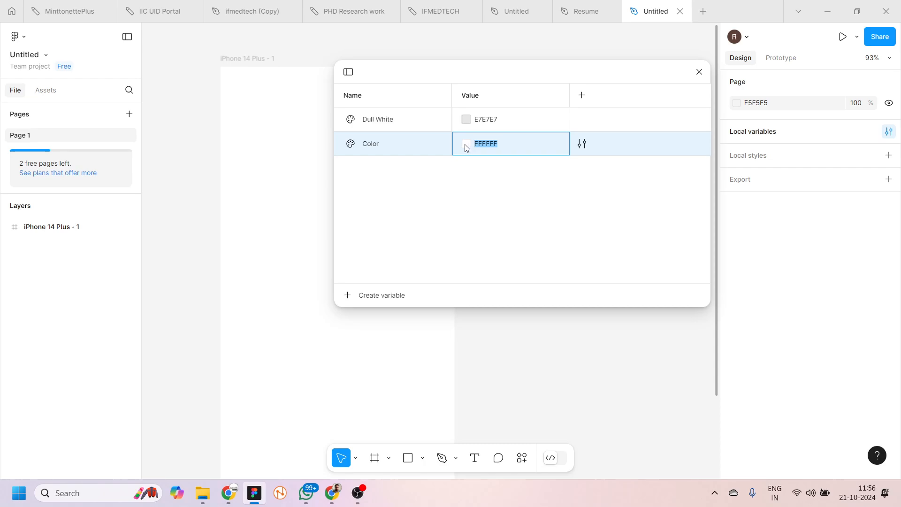
{"action": "left_click", "coordinate": [466, 144]}
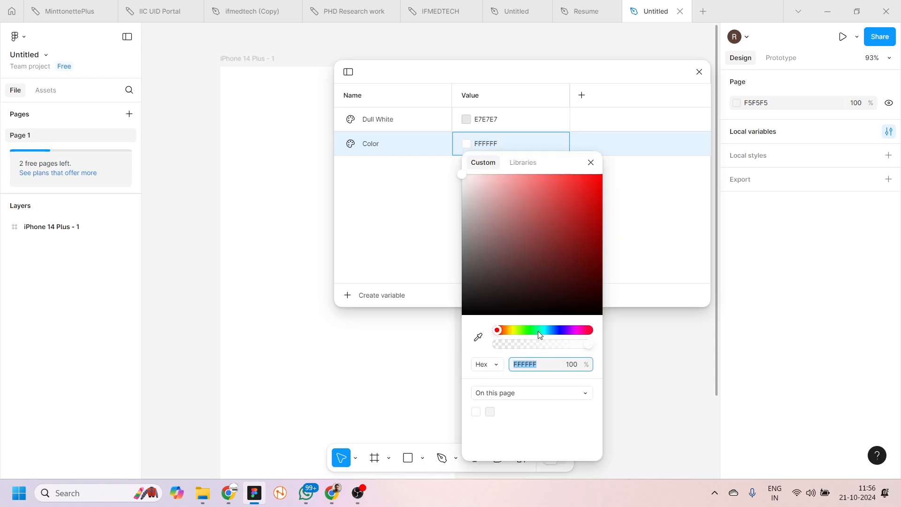
{"action": "mouse_move", "coordinate": [540, 201]}
{"action": "left_mouse_down"}
{"action": "mouse_move", "coordinate": [539, 186]}
{"action": "mouse_move", "coordinate": [567, 227]}
{"action": "mouse_move", "coordinate": [534, 176]}
{"action": "mouse_move", "coordinate": [527, 185]}
{"action": "mouse_move", "coordinate": [507, 174]}
{"action": "left_mouse_up"}
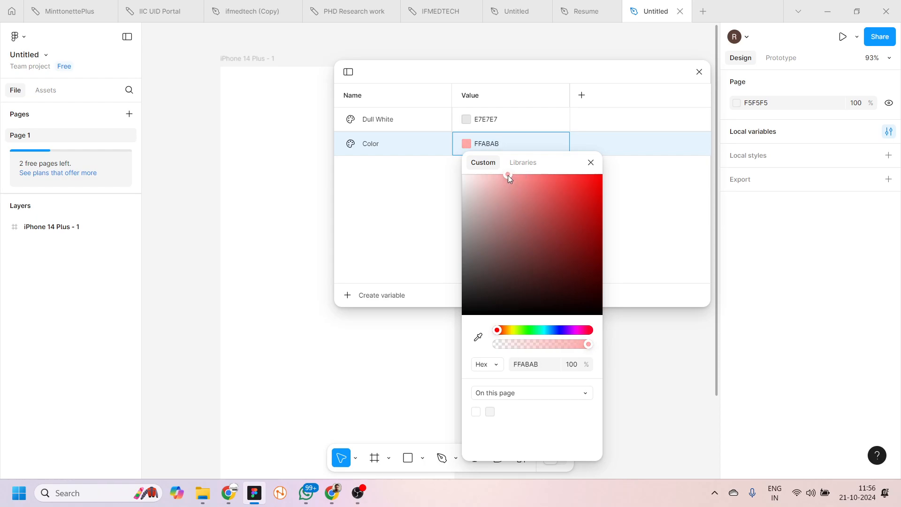
- Rename the FFABAB color variable as "Pink Dust" with the description "Use for call to actions"
{"action": "left_click", "coordinate": [581, 144]}
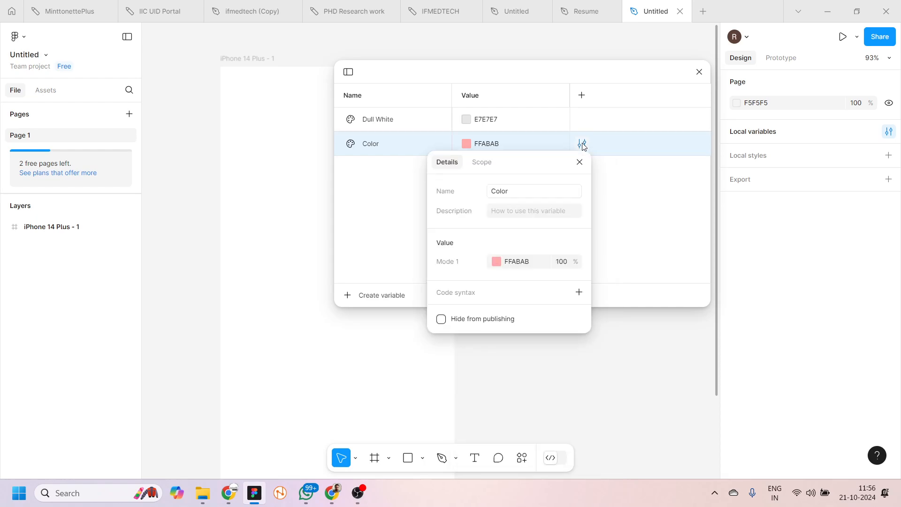
{"action": "left_click", "coordinate": [516, 196]}
{"action": "type", "text": "Onk"}
{"action": "key", "text": "BackSpace"}
{"action": "key", "text": "BackSpace"}
{"action": "type", "text": "O"}
{"action": "key", "text": "BackSpace"}
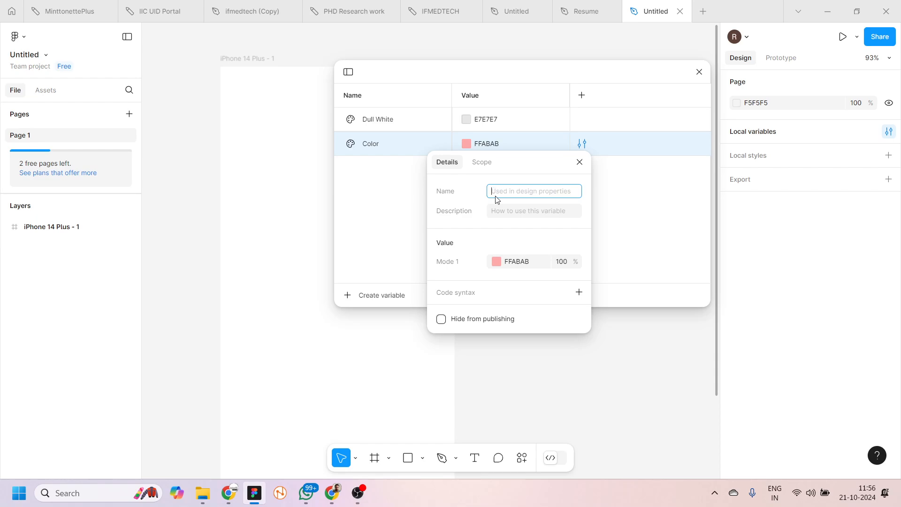
{"action": "type", "text": "Pink Dust"}
{"action": "left_click", "coordinate": [523, 213]}
{"action": "type", "text": "Use "}
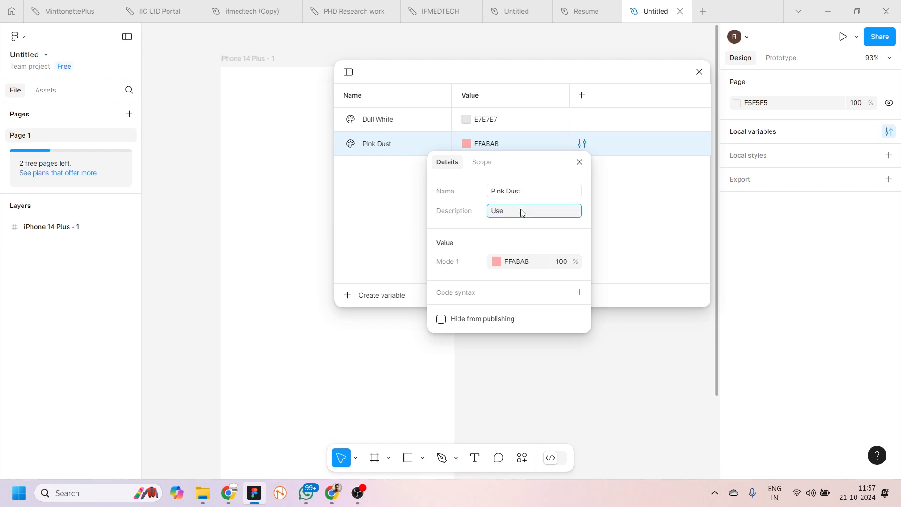
{"action": "type", "text": "for call to actions"}
{"action": "left_click", "coordinate": [580, 163]}
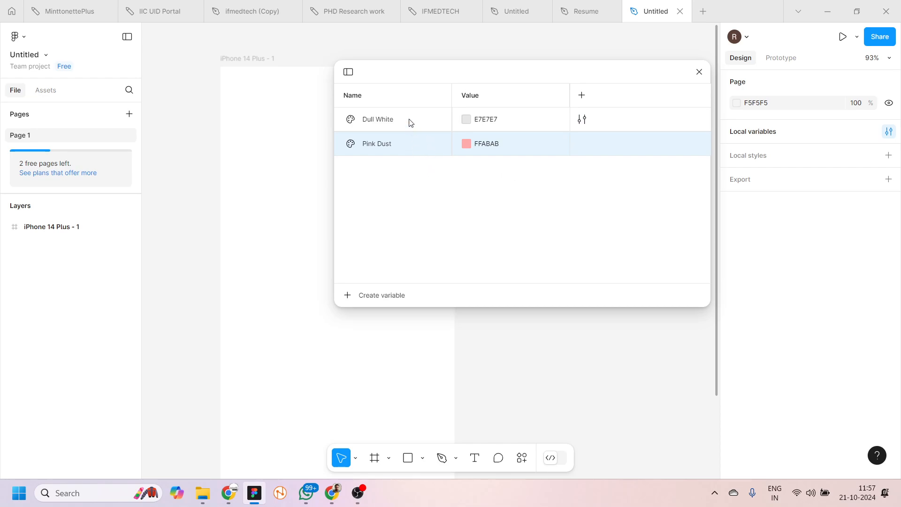
- Create a number variable with the value 5
{"action": "left_click", "coordinate": [362, 296]}
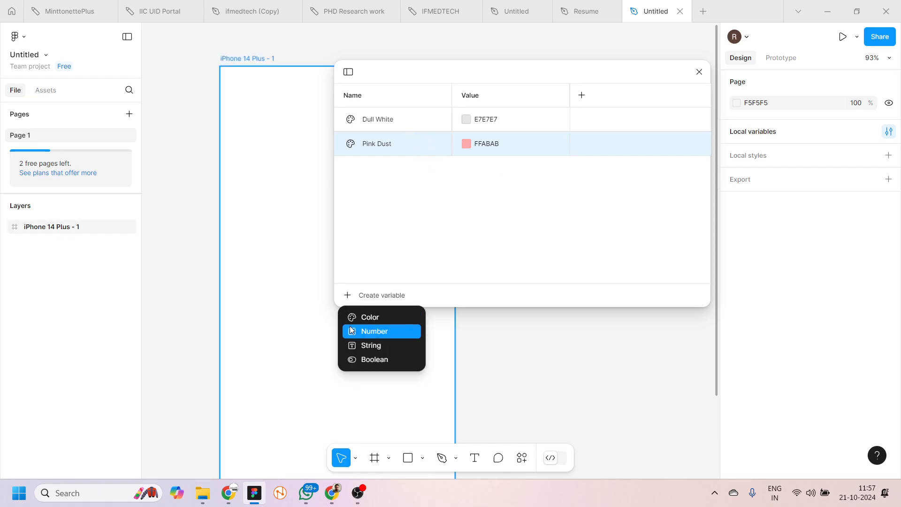
{"action": "left_click", "coordinate": [364, 332]}
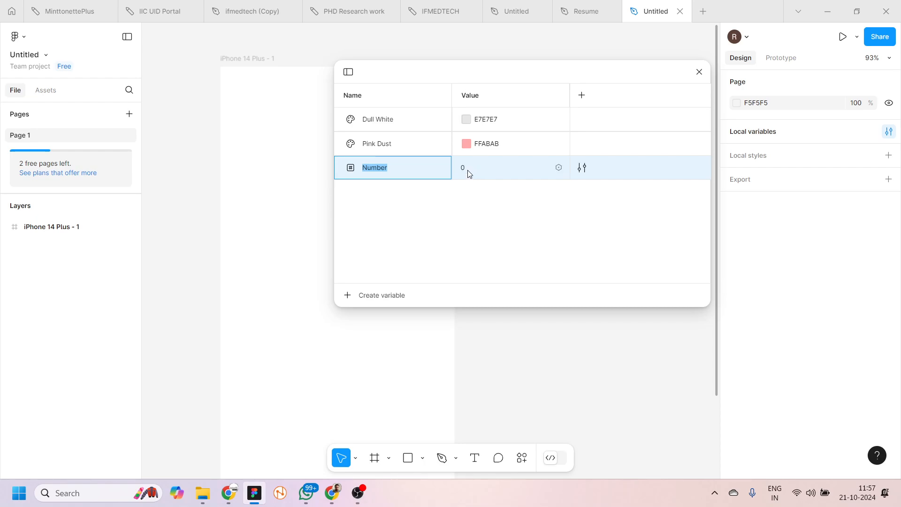
{"action": "left_click", "coordinate": [466, 170]}
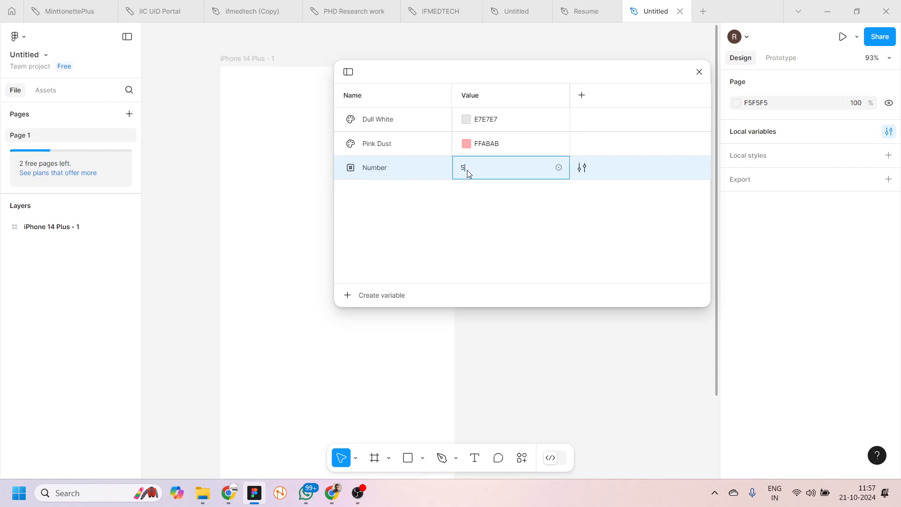
- Rename the number variable as "Corner Radius" and describe it as "Use for Call to actions", correcting the misspelled word
{"action": "left_click", "coordinate": [581, 168]}
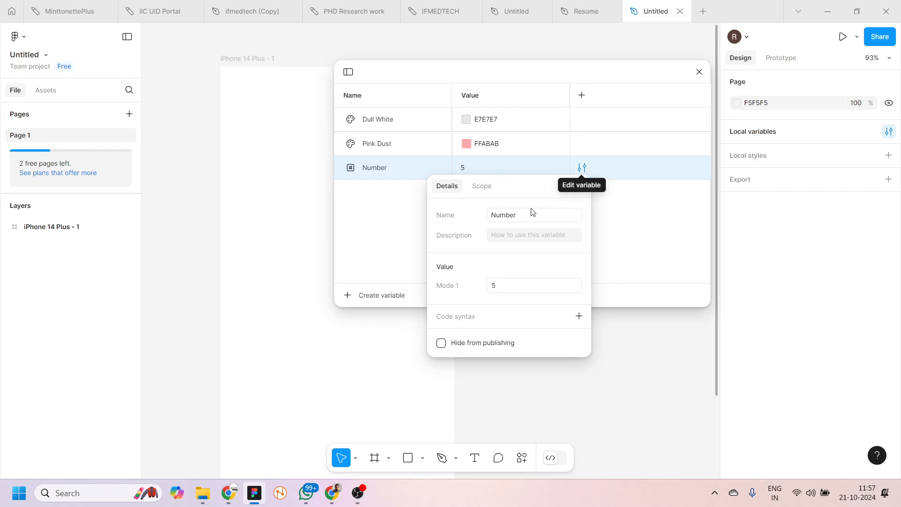
{"action": "left_click", "coordinate": [524, 219]}
{"action": "type", "text": "Corner"}
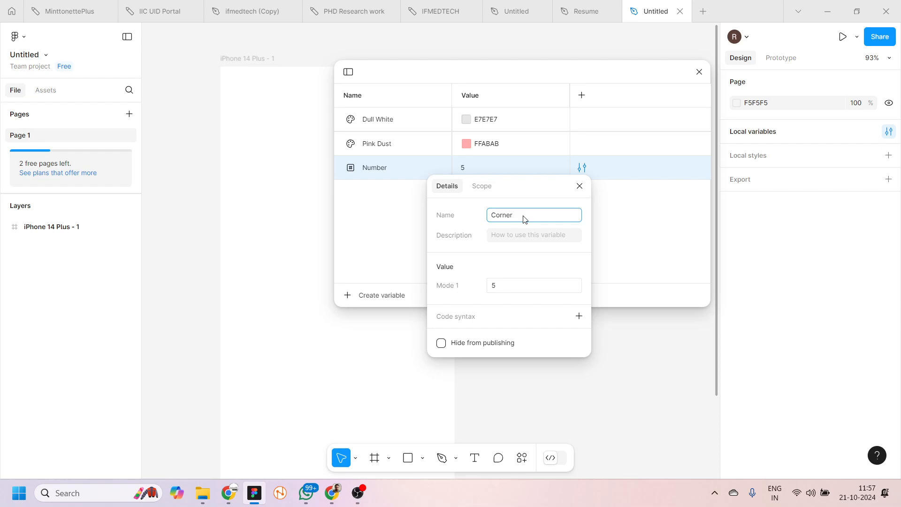
{"action": "type", "text": " Radius"}
{"action": "left_click", "coordinate": [543, 240]}
{"action": "type", "text": "U"}
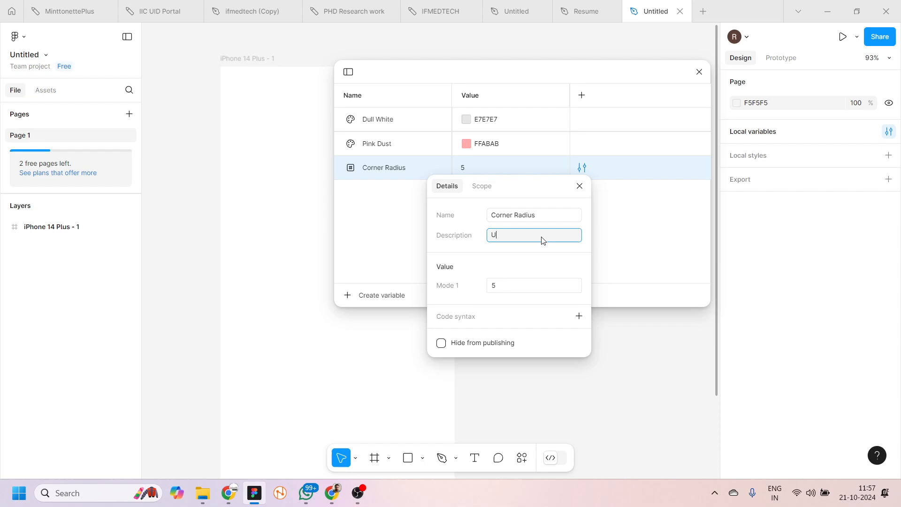
{"action": "type", "text": "se for Call to actrions"}
{"action": "right_click", "coordinate": [543, 240]}
{"action": "left_click", "coordinate": [559, 249]}
{"action": "left_click", "coordinate": [579, 186]}
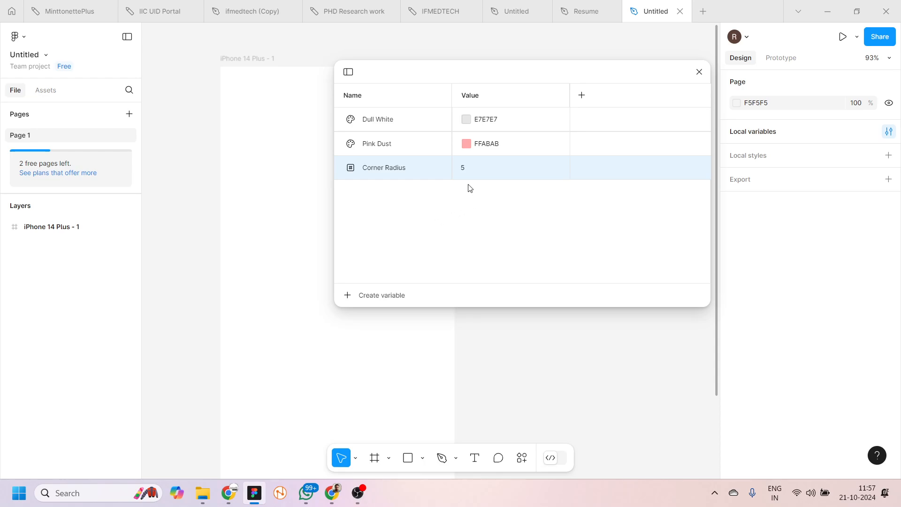
- Limit the Corner Radius variable's scope to the corner radius property only
{"action": "left_click", "coordinate": [577, 169]}
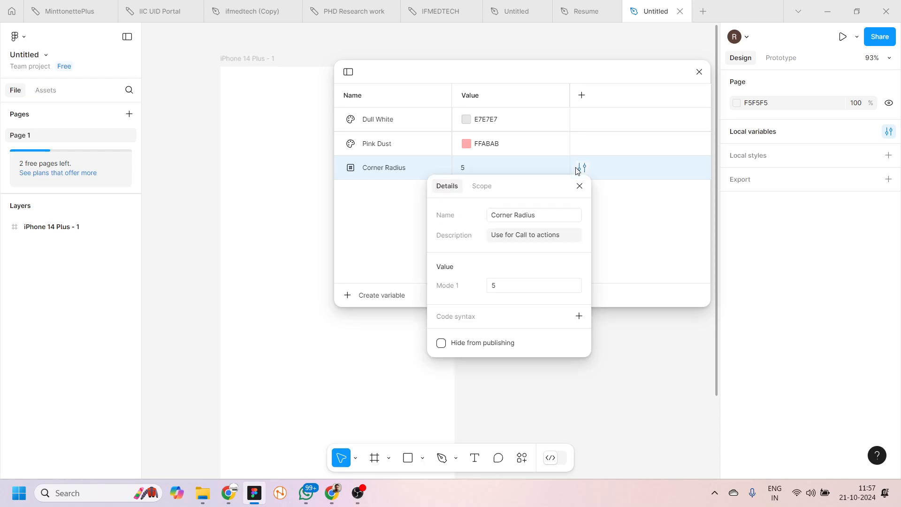
{"action": "left_click", "coordinate": [476, 187]}
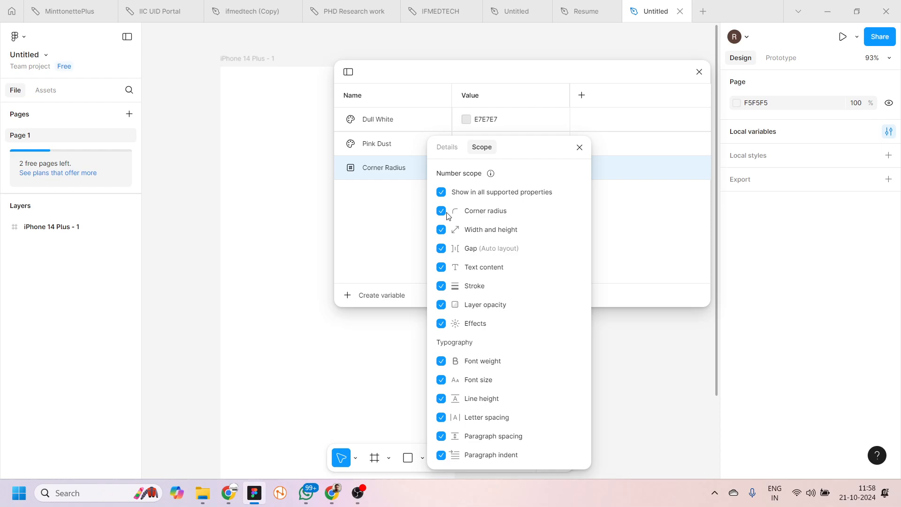
{"action": "left_click", "coordinate": [444, 195]}
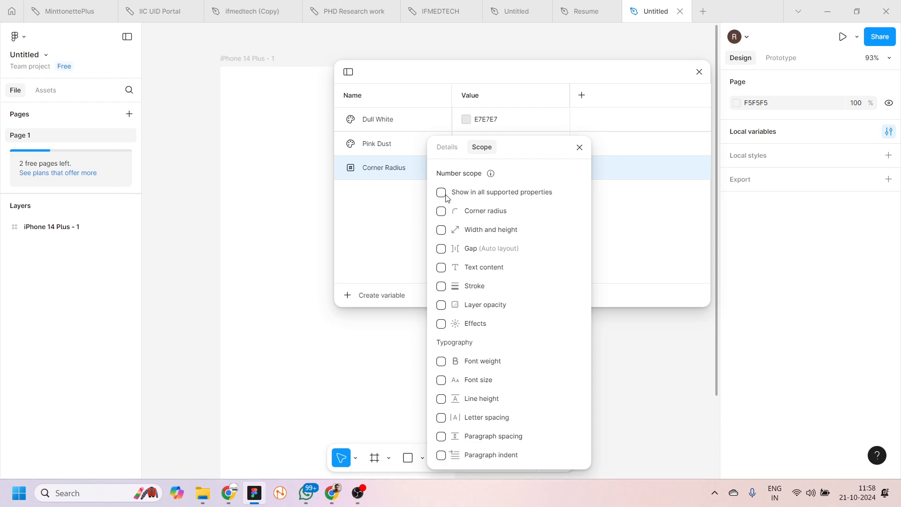
{"action": "left_click", "coordinate": [441, 215]}
{"action": "left_click", "coordinate": [580, 148]}
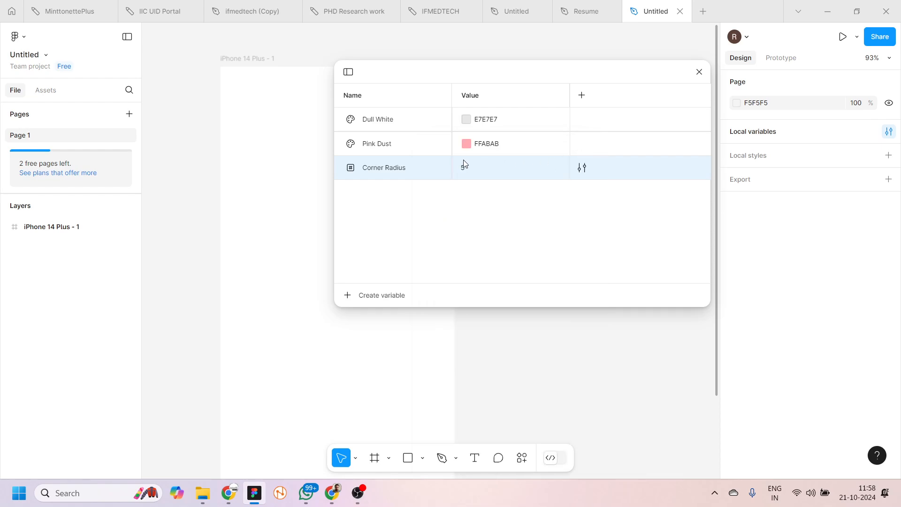
- Limit the Pink Dust variable's color scope to shape fills only and close the variables window
{"action": "left_click", "coordinate": [582, 143]}
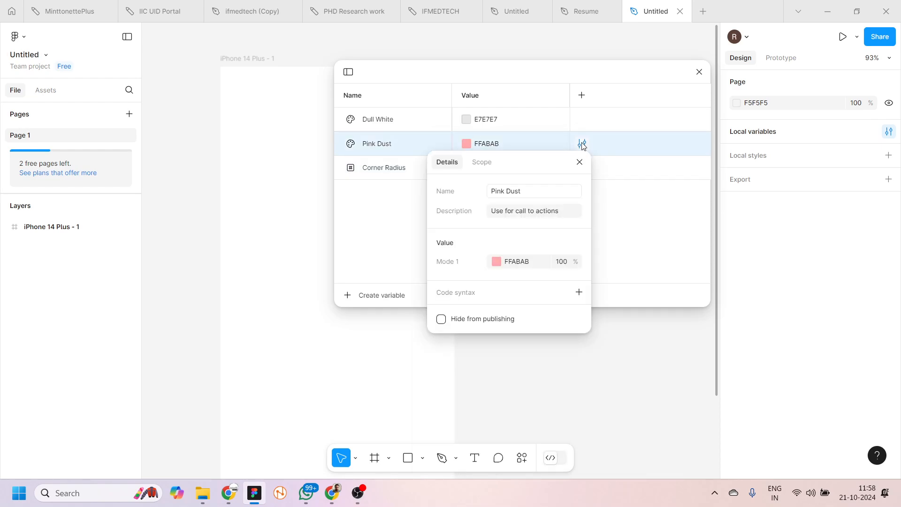
{"action": "left_click", "coordinate": [480, 164]}
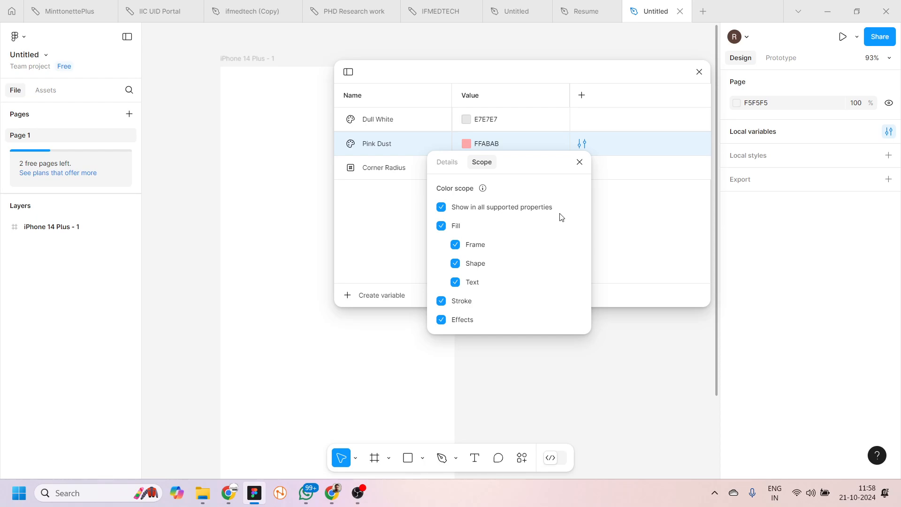
{"action": "left_click", "coordinate": [442, 211]}
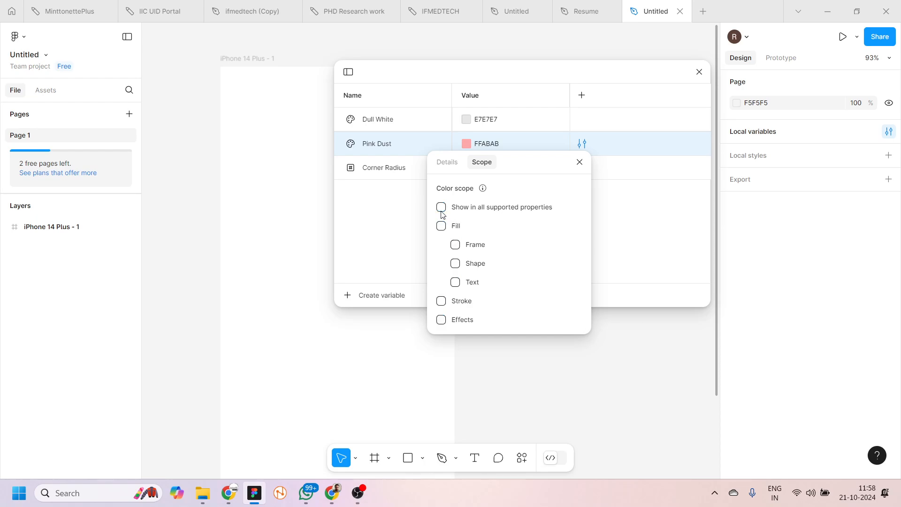
{"action": "left_click", "coordinate": [441, 226]}
{"action": "left_click", "coordinate": [456, 246]}
{"action": "left_click", "coordinate": [456, 284]}
{"action": "left_click", "coordinate": [579, 164]}
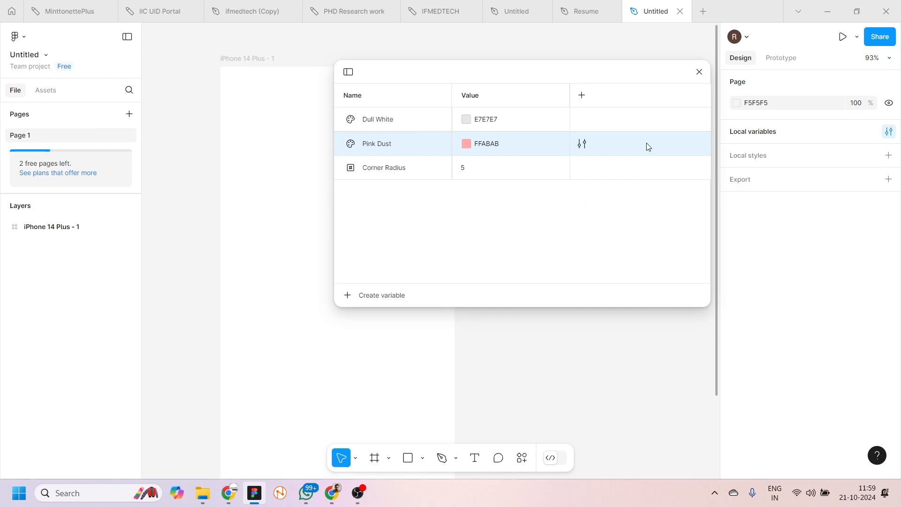
{"action": "left_click", "coordinate": [699, 72]}
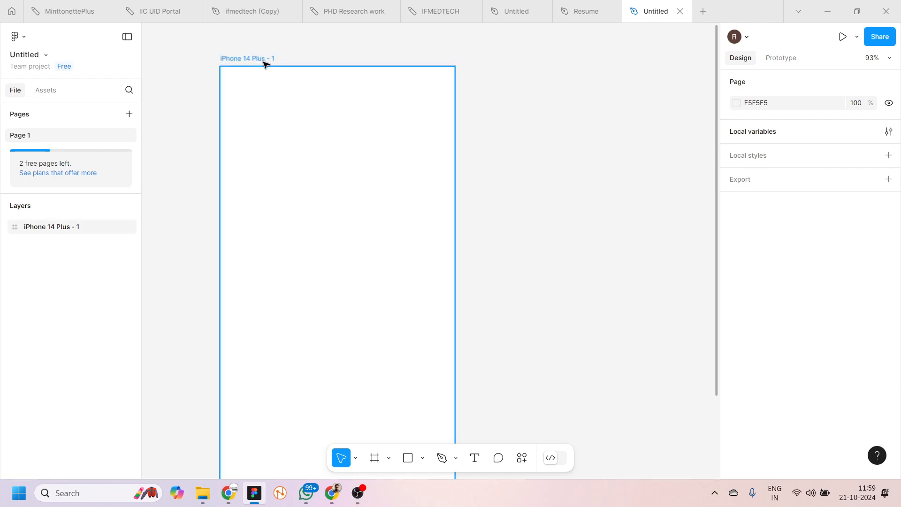
- Draw a rectangle about 234 × 111 in the middle of the iPhone 14 Plus frame
{"action": "left_click", "coordinate": [407, 458]}
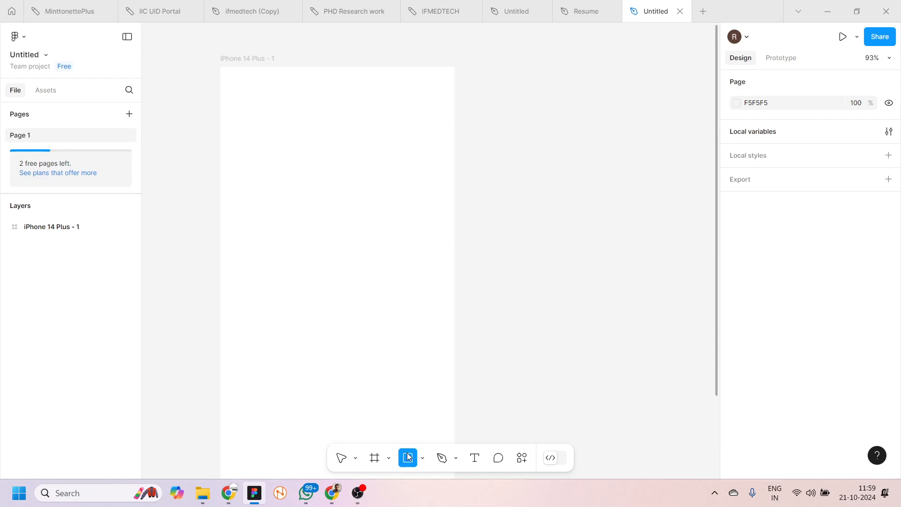
{"action": "left_click_drag", "start_coordinate": [246, 259], "coordinate": [374, 320]}
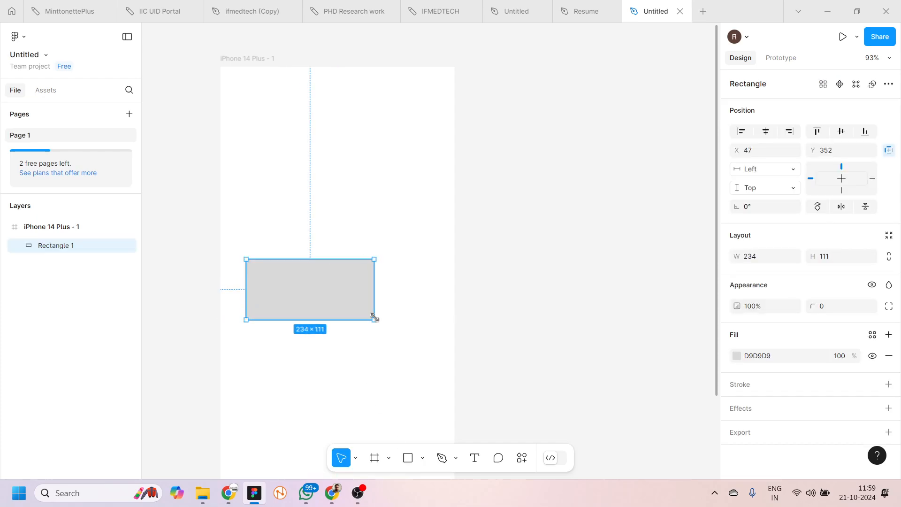
- Compare which color variables are offered for the fill of the frame and of the rectangle
{"action": "left_click", "coordinate": [237, 59]}
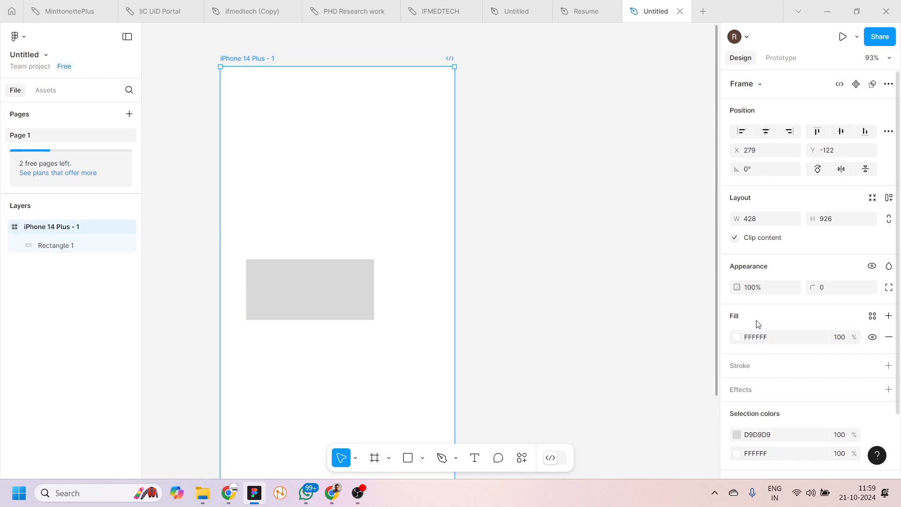
{"action": "left_click", "coordinate": [872, 316]}
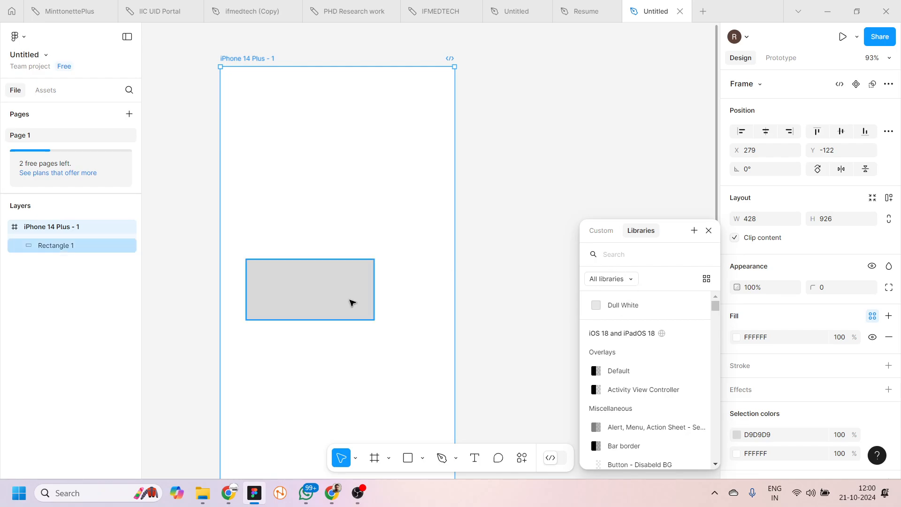
{"action": "left_click", "coordinate": [343, 301]}
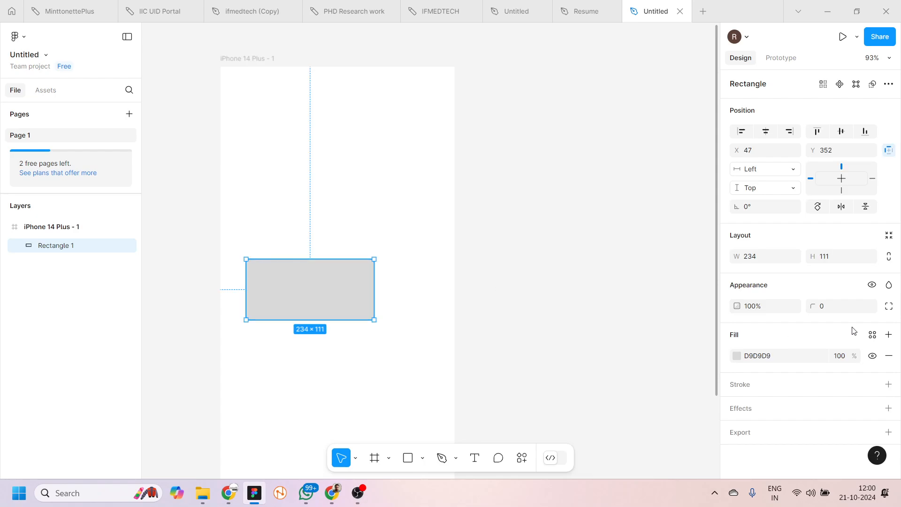
{"action": "left_click", "coordinate": [873, 336]}
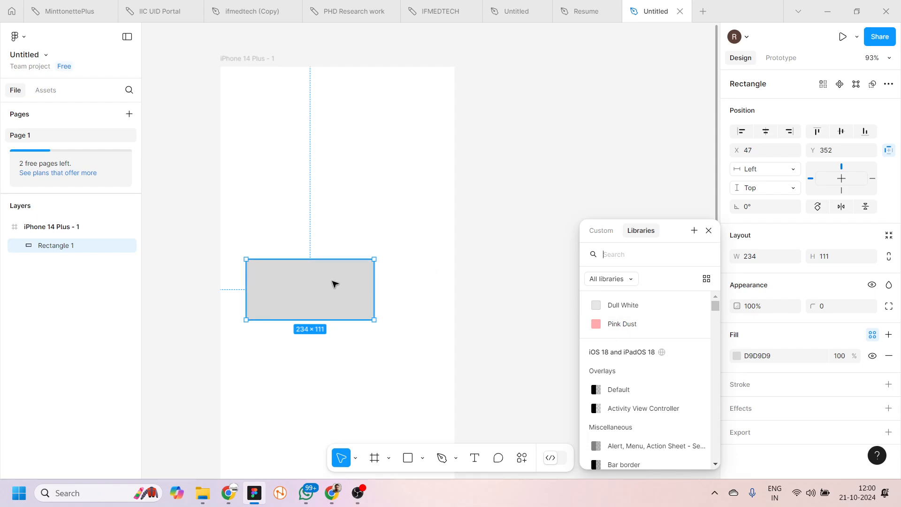
- Draw a circle about 129 × 129 above the rectangle with the Ellipse tool
{"action": "left_click", "coordinate": [408, 462]}
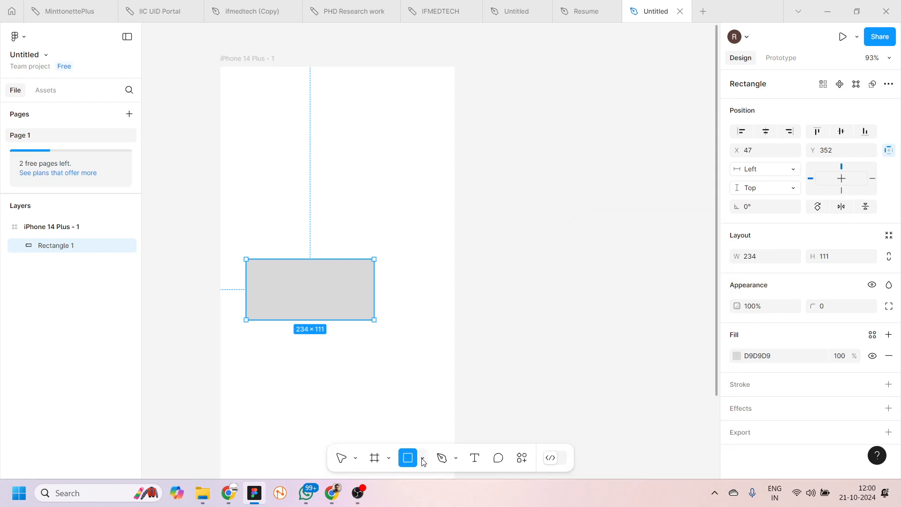
{"action": "left_click", "coordinate": [423, 458]}
{"action": "left_click", "coordinate": [426, 387]}
{"action": "left_click_drag", "start_coordinate": [311, 161], "coordinate": [382, 232]}
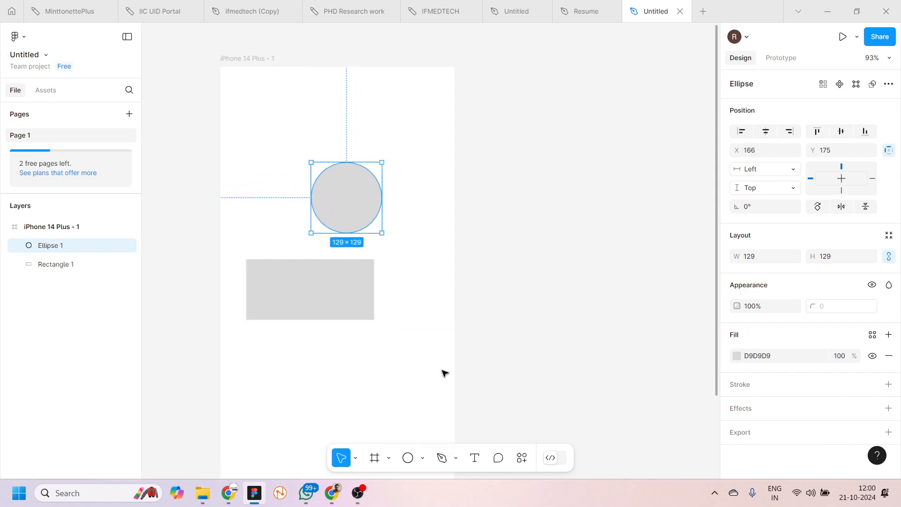
- Add a text layer reading "Some text" below the rectangle
{"action": "left_click", "coordinate": [475, 458]}
{"action": "left_click", "coordinate": [302, 368]}
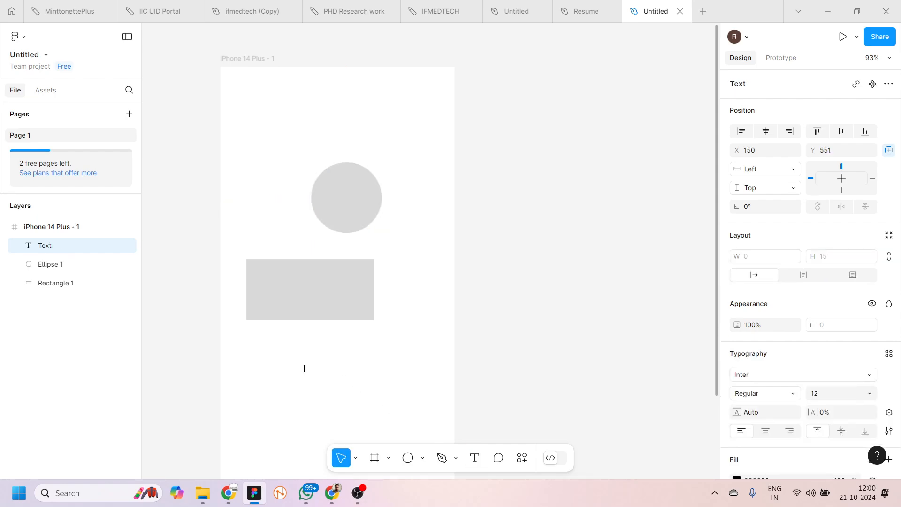
{"action": "type", "text": "Some text"}
- Enlarge the whole "Some text" layer to font size 32
{"action": "key", "text": "ctrl+a"}
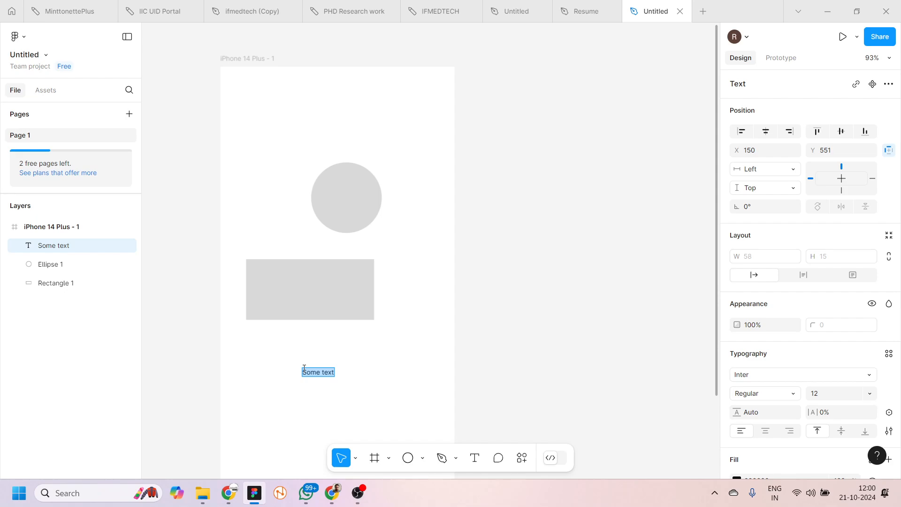
{"action": "key", "text": "ctrl+shift+period"}
{"action": "key", "text": "ctrl+shift+period"}
{"action": "key", "text": "ctrl+shift+period"}
{"action": "key", "text": "ctrl+shift+period"}
{"action": "key", "text": "ctrl+shift+period"}
{"action": "key", "text": "ctrl+shift+period"}
{"action": "key", "text": "ctrl+shift+period"}
{"action": "key", "text": "ctrl+shift+period"}
{"action": "key", "text": "ctrl+shift+period"}
{"action": "key", "text": "ctrl+shift+period"}
{"action": "key", "text": "ctrl+shift+period"}
{"action": "key", "text": "ctrl+shift+period"}
{"action": "key", "text": "ctrl+shift+period"}
{"action": "key", "text": "ctrl+shift+period"}
{"action": "key", "text": "ctrl+shift+period"}
{"action": "key", "text": "ctrl+shift+period"}
{"action": "key", "text": "ctrl+shift+period"}
{"action": "key", "text": "ctrl+shift+period"}
{"action": "key", "text": "ctrl+shift+period"}
{"action": "key", "text": "ctrl+shift+period"}
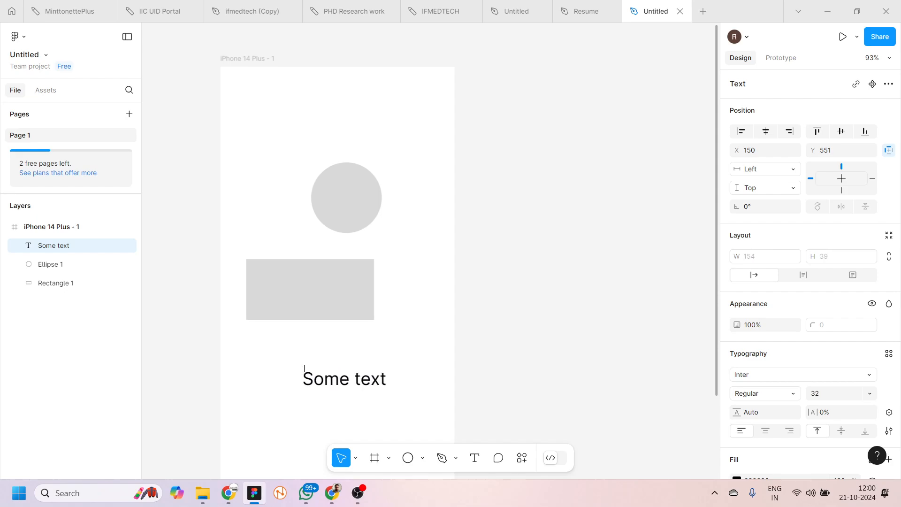
{"action": "key", "text": "Escape"}
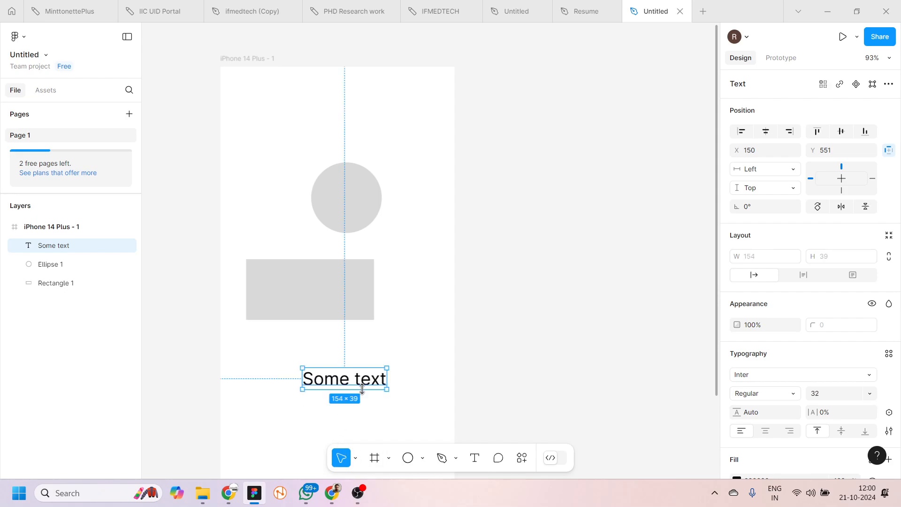
- Compare which color variables are offered for the fill of the circle and of the text layer
{"action": "left_click", "coordinate": [370, 222]}
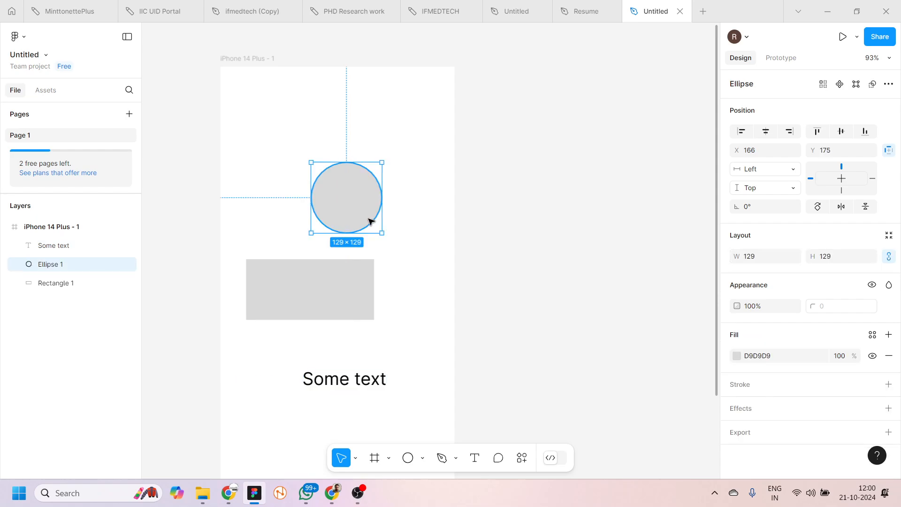
{"action": "left_click", "coordinate": [873, 335]}
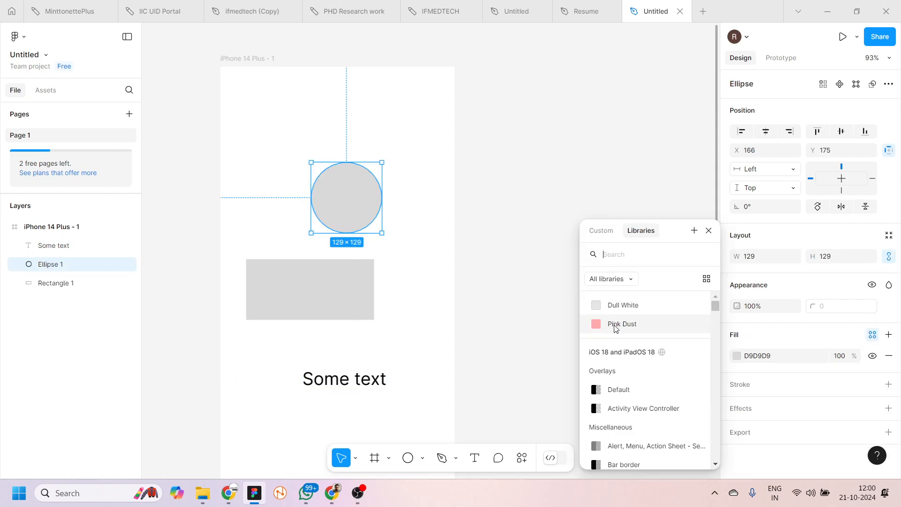
{"action": "left_click", "coordinate": [368, 381]}
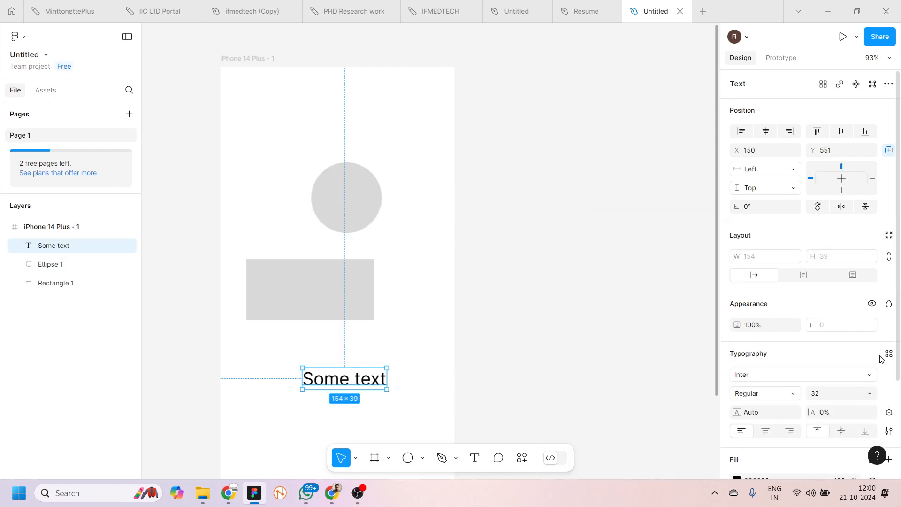
{"action": "scroll", "coordinate": [839, 356], "scroll_direction": "down", "scroll_amount": 3}
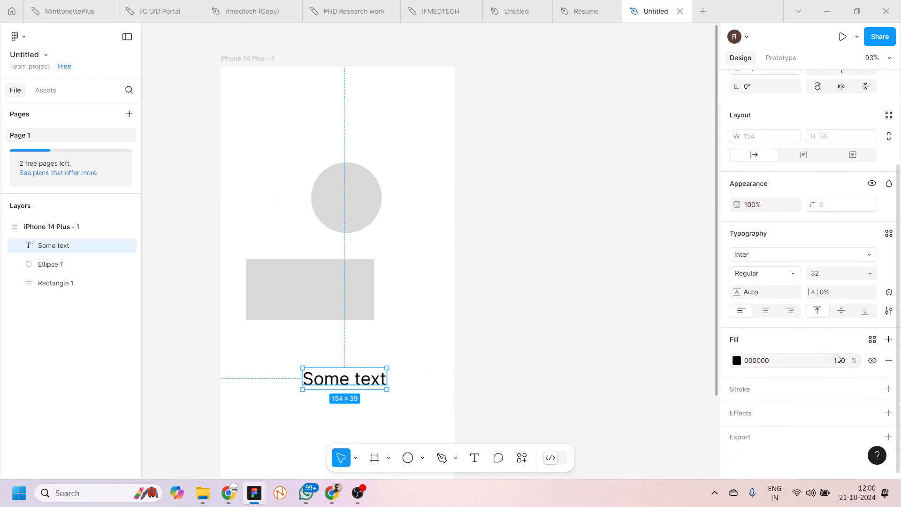
{"action": "left_click", "coordinate": [872, 339]}
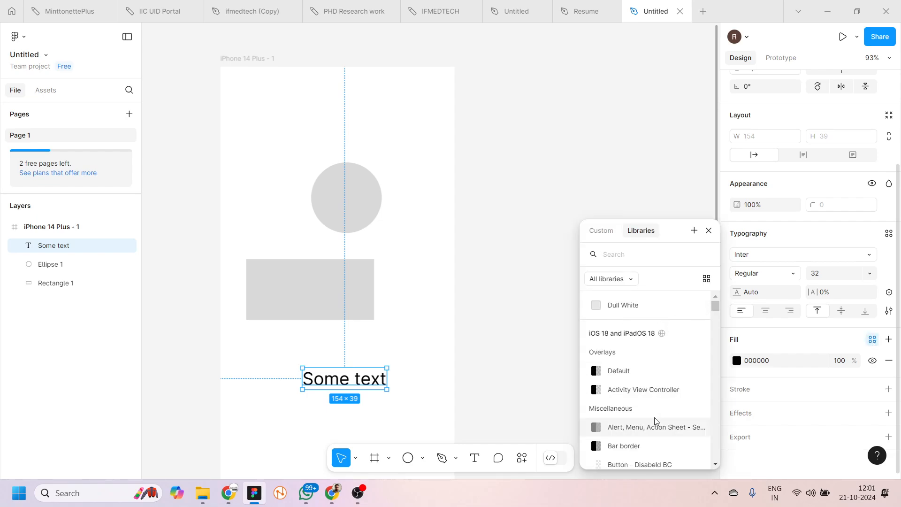
{"action": "scroll", "coordinate": [654, 421], "scroll_direction": "down", "scroll_amount": 3}
{"action": "scroll", "coordinate": [655, 421], "scroll_direction": "up", "scroll_amount": 3}
{"action": "left_click", "coordinate": [498, 341]}
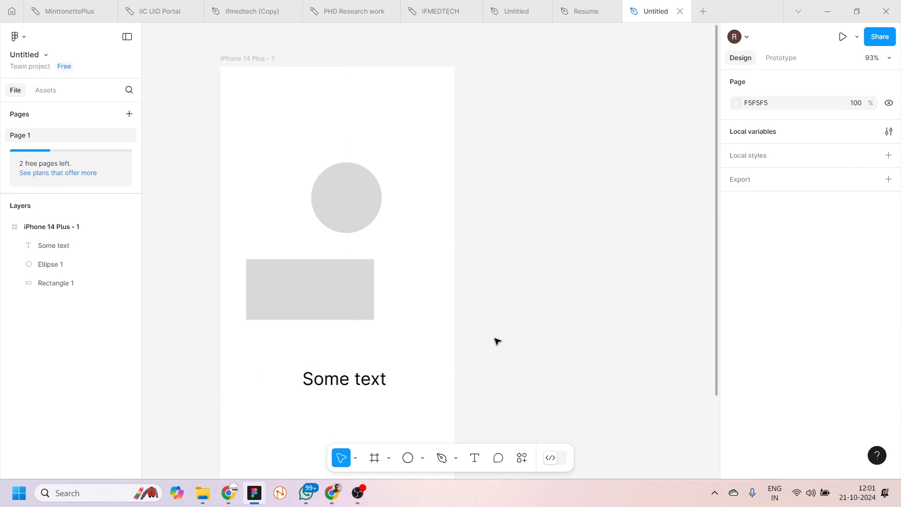
{"action": "scroll", "coordinate": [497, 341], "scroll_direction": "down", "scroll_amount": 2}
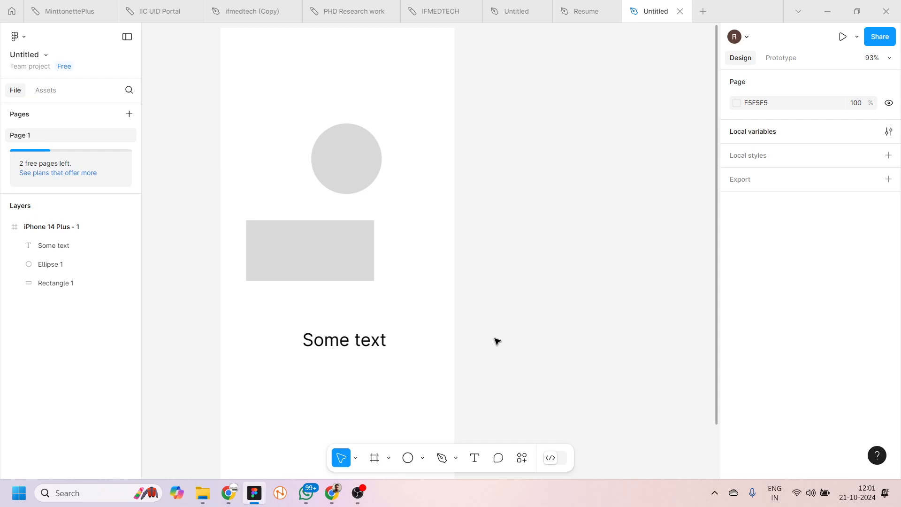
{"action": "scroll", "coordinate": [497, 341], "scroll_direction": "down", "scroll_amount": 2}
{"action": "left_click", "coordinate": [367, 351]}
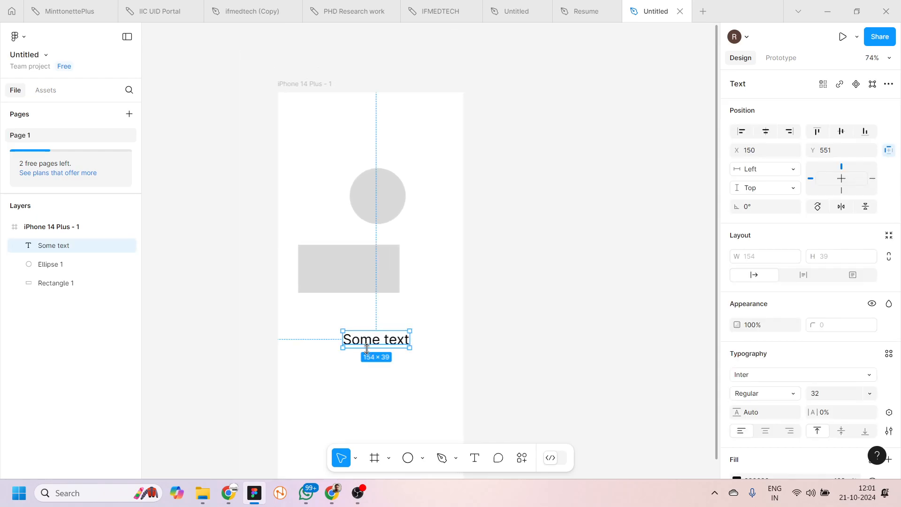
- Start a new local text style and name it "Biggest"
{"action": "left_click", "coordinate": [570, 164]}
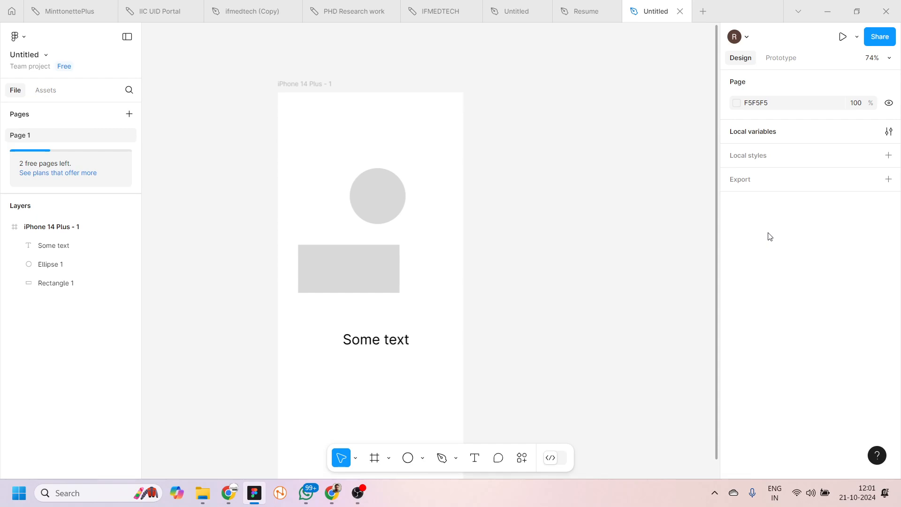
{"action": "left_click", "coordinate": [890, 156]}
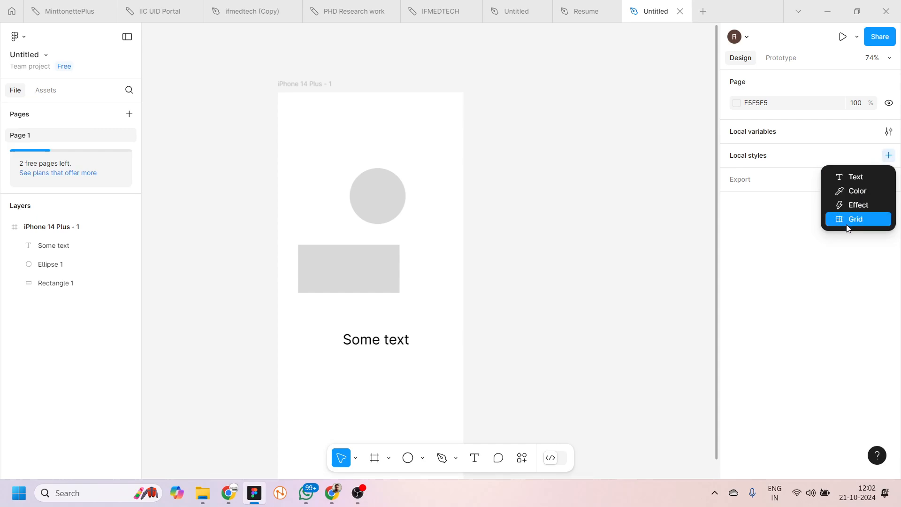
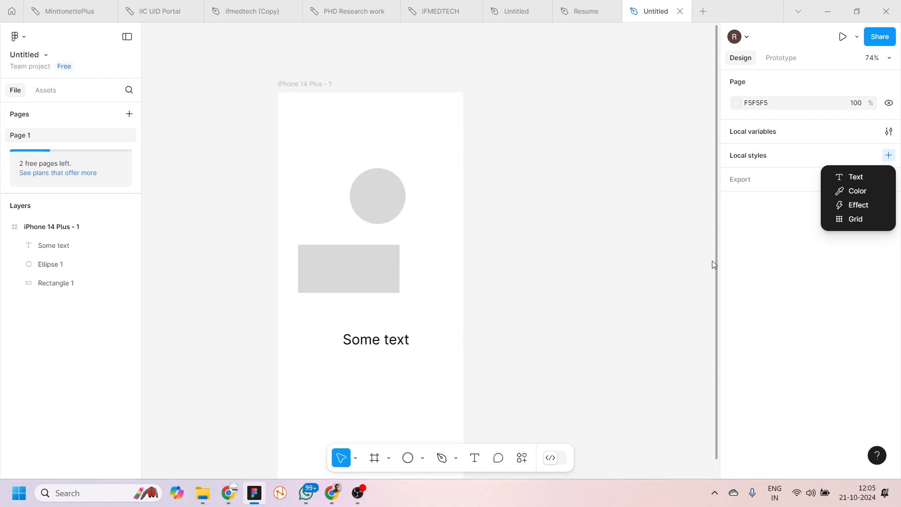
{"action": "scroll", "coordinate": [509, 190], "scroll_direction": "right", "scroll_amount": 3}
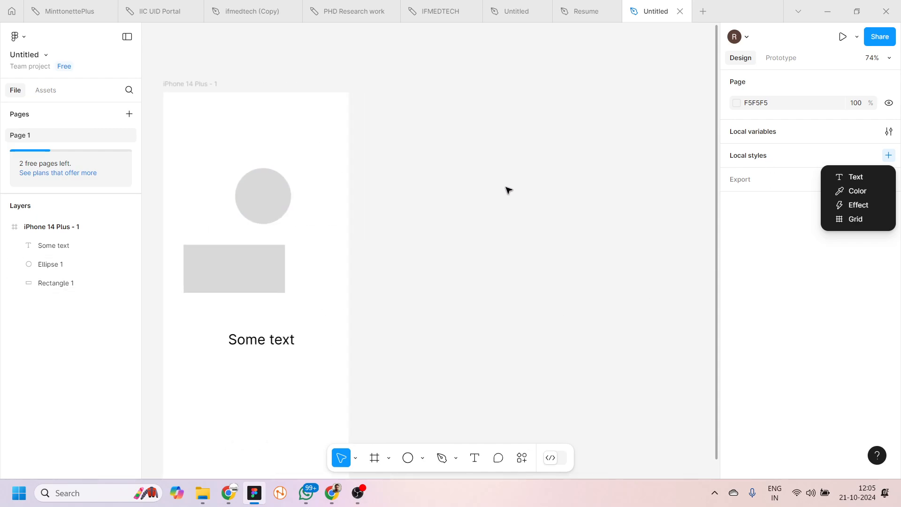
{"action": "left_click", "coordinate": [848, 182]}
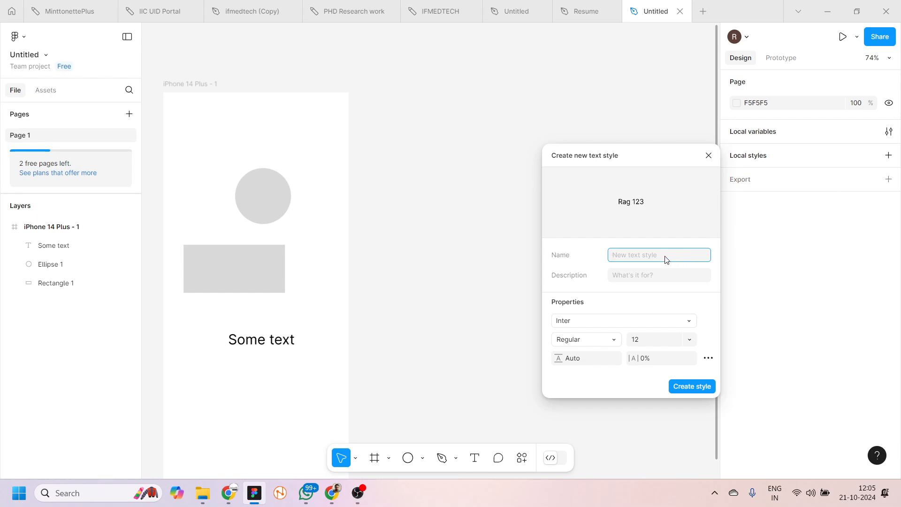
{"action": "type", "text": "Hea"}
{"action": "key", "text": "BackSpace"}
{"action": "key", "text": "BackSpace"}
{"action": "type", "text": "Biggest"}
- Describe the new text style as "The biggest text in the frame"
{"action": "left_click", "coordinate": [649, 283]}
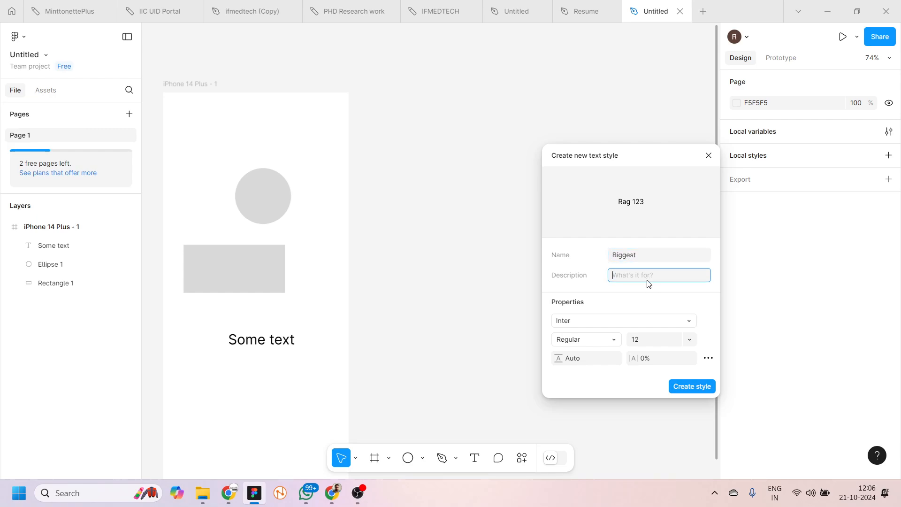
{"action": "type", "text": "The biggest text"}
{"action": "key", "text": "BackSpace"}
{"action": "key", "text": "BackSpace"}
{"action": "type", "text": "xt in the frame"}
- Set the new text style's font to Roboto
{"action": "left_click", "coordinate": [611, 327]}
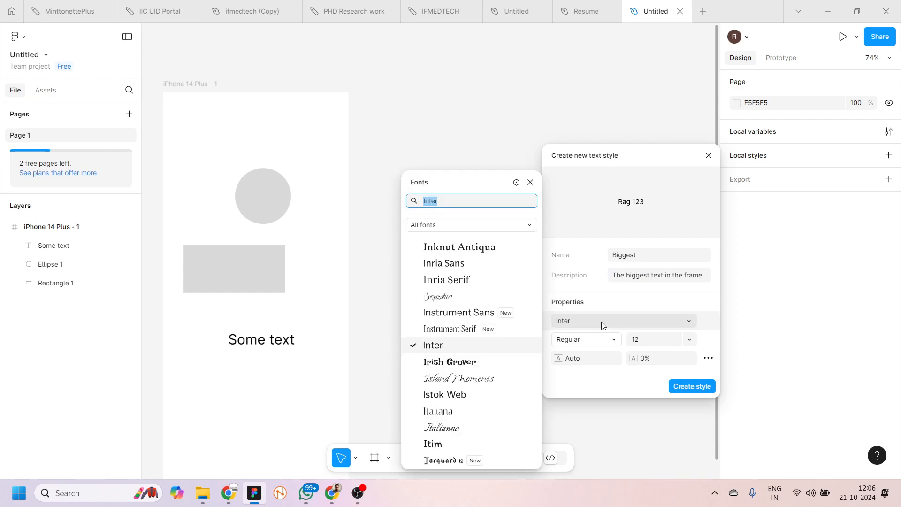
{"action": "scroll", "coordinate": [463, 391], "scroll_direction": "down", "scroll_amount": 3}
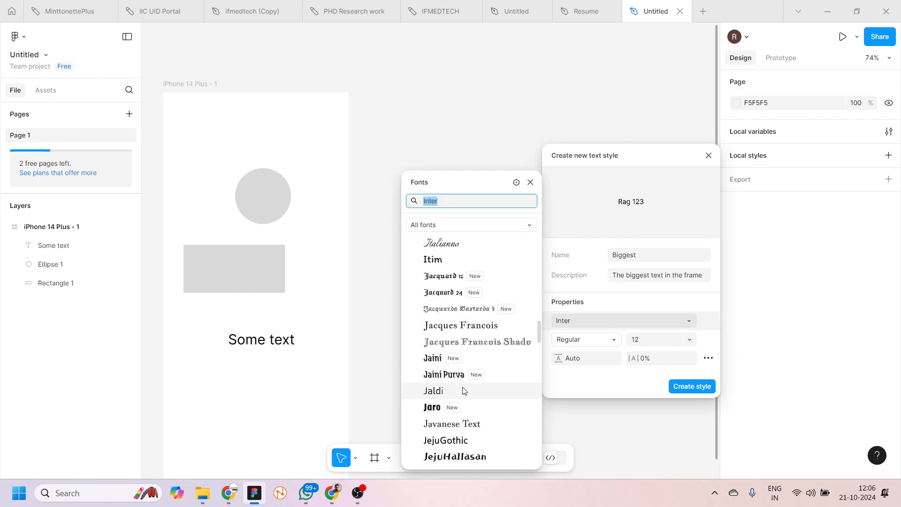
{"action": "type", "text": "robot"}
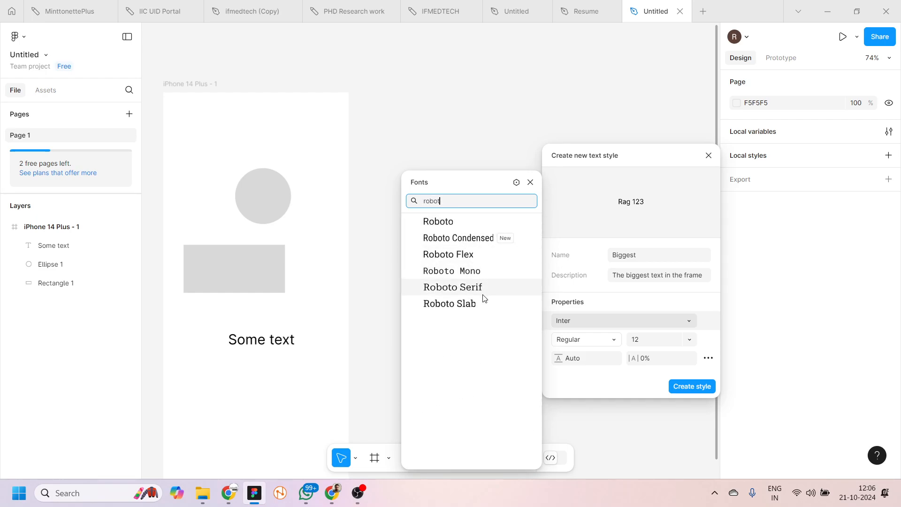
{"action": "left_click", "coordinate": [458, 227]}
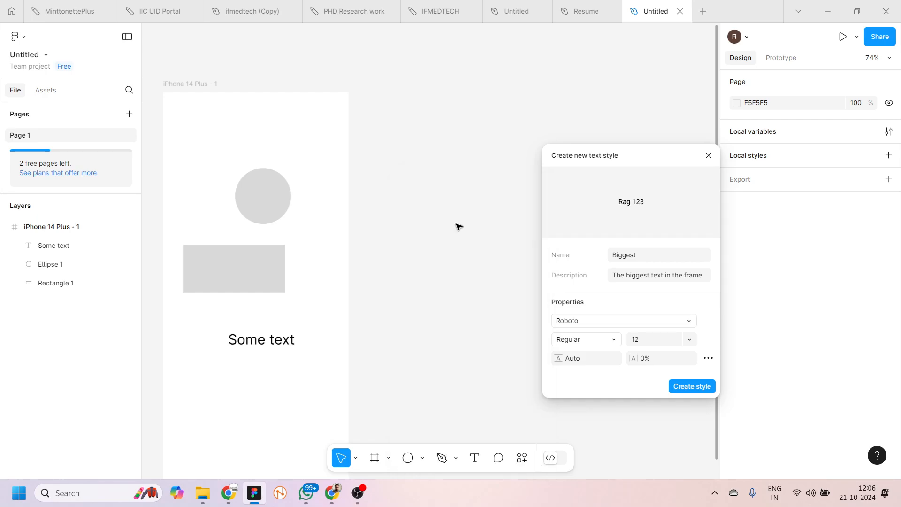
- Set the new text style's weight to Bold and its font size to 32
{"action": "left_click", "coordinate": [614, 341]}
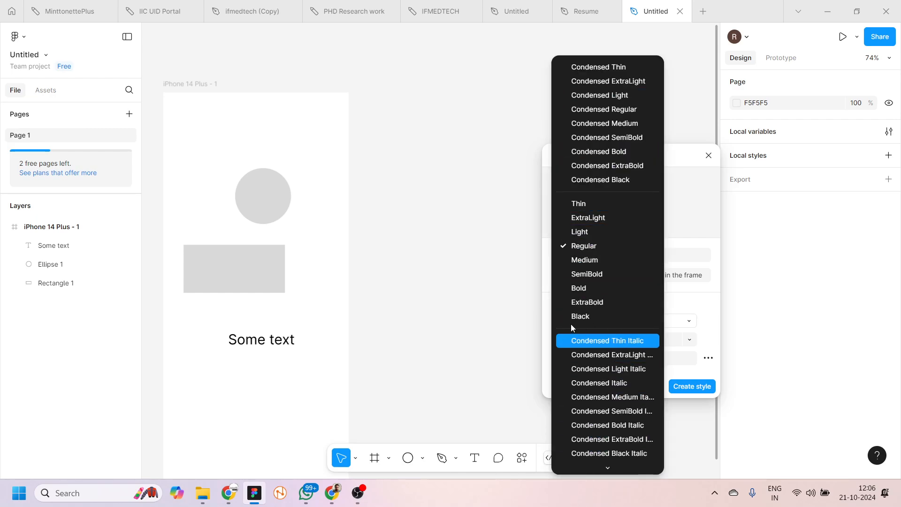
{"action": "left_click", "coordinate": [585, 288]}
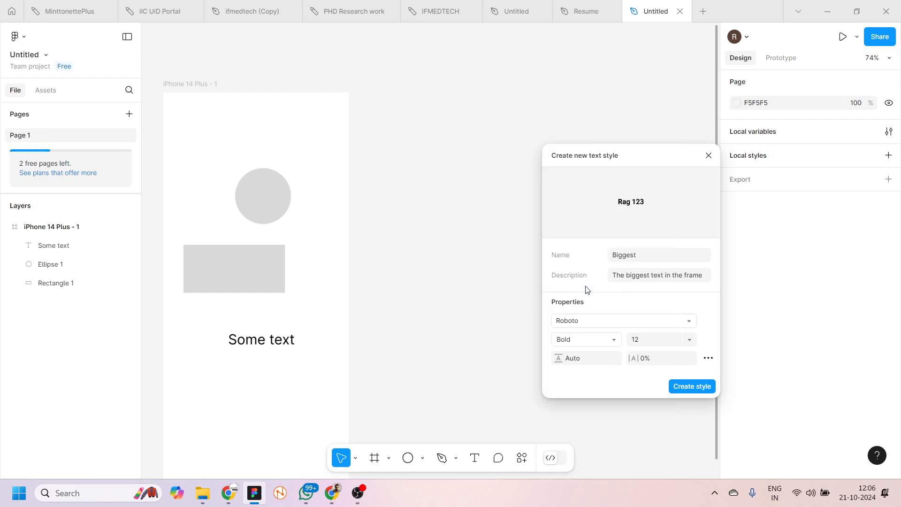
{"action": "left_click", "coordinate": [692, 341]}
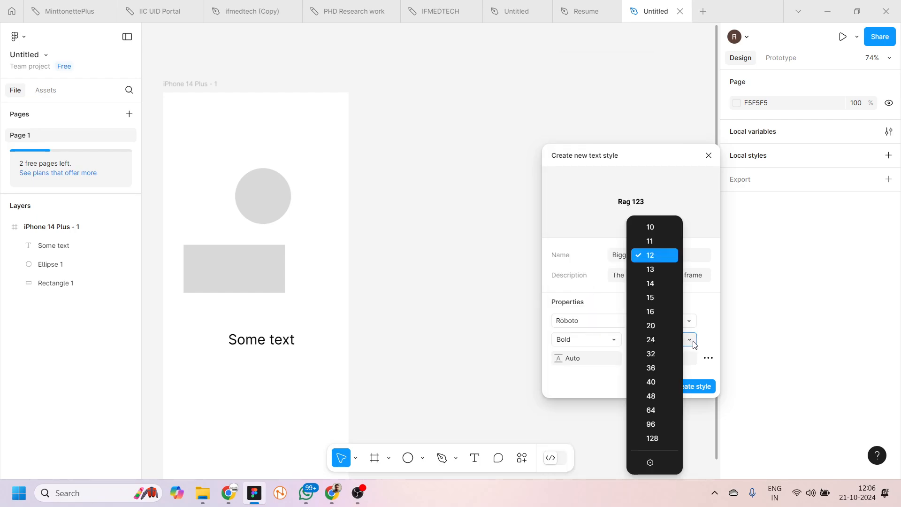
{"action": "left_click", "coordinate": [655, 355]}
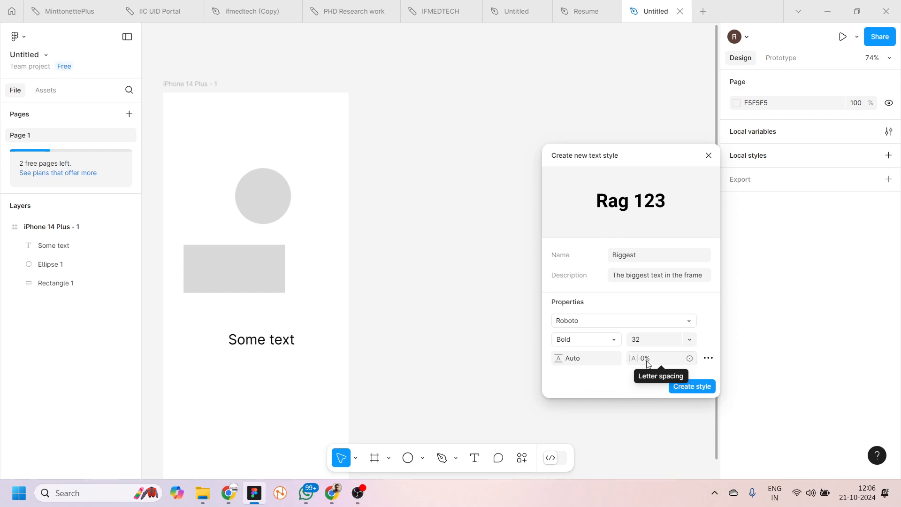
- Examine the new text style's advanced type settings, covering the basic, detail and variable font options, and close them
{"action": "left_click", "coordinate": [708, 359]}
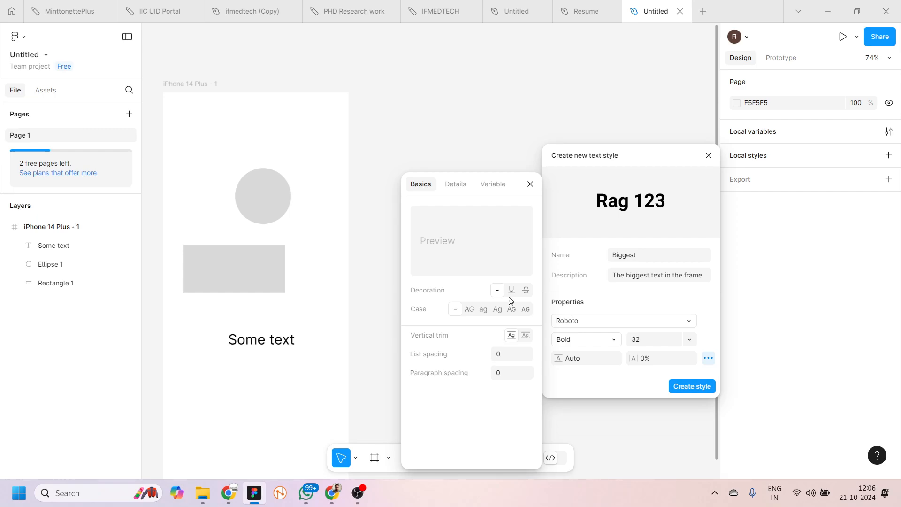
{"action": "left_click", "coordinate": [461, 183]}
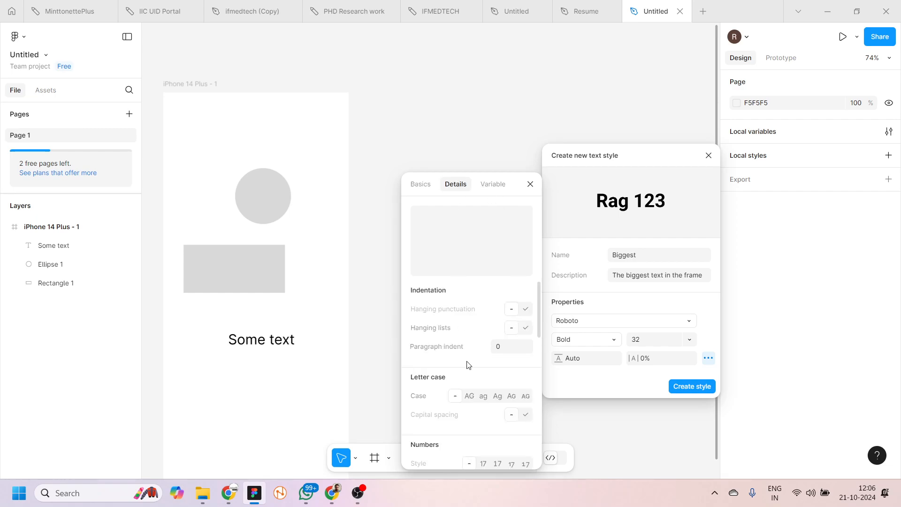
{"action": "scroll", "coordinate": [466, 366], "scroll_direction": "down", "scroll_amount": 3}
{"action": "scroll", "coordinate": [467, 365], "scroll_direction": "down", "scroll_amount": 5}
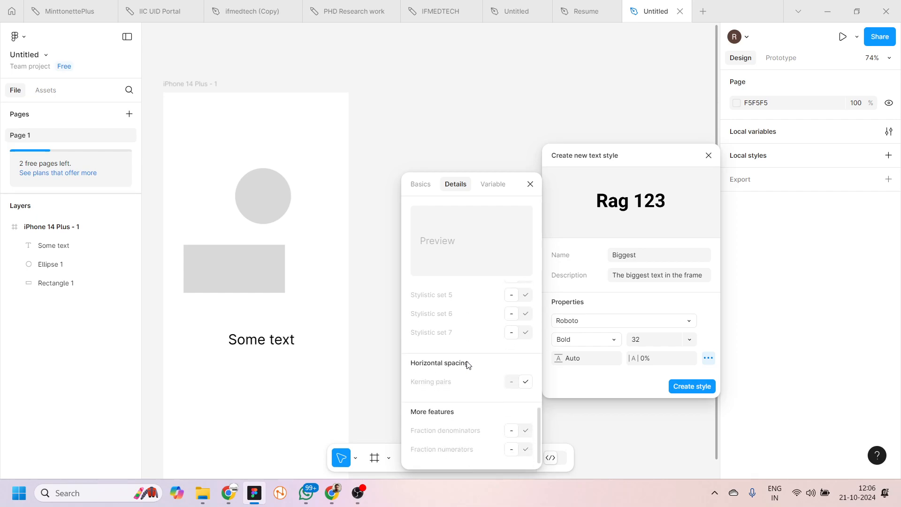
{"action": "scroll", "coordinate": [467, 365], "scroll_direction": "up", "scroll_amount": 1}
{"action": "scroll", "coordinate": [467, 364], "scroll_direction": "up", "scroll_amount": 8}
{"action": "left_click", "coordinate": [491, 184]}
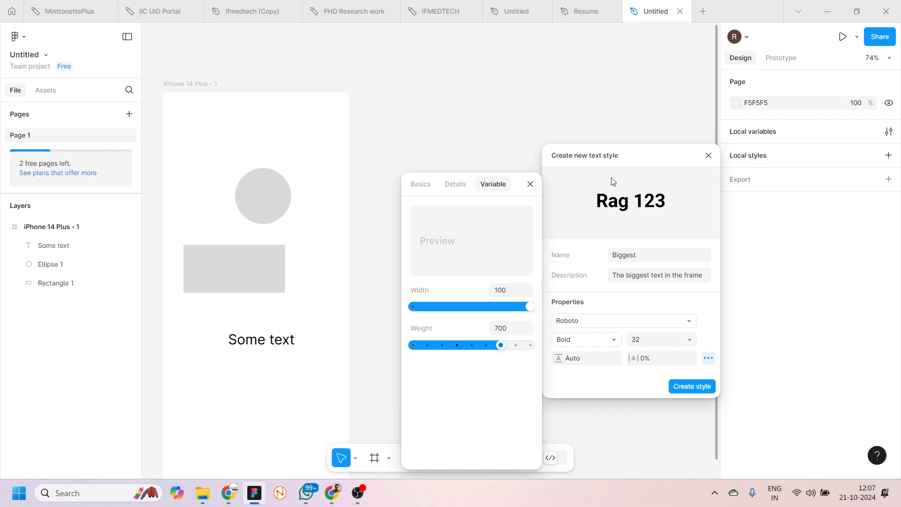
{"action": "mouse_move", "coordinate": [533, 306]}
{"action": "left_mouse_down"}
{"action": "mouse_move", "coordinate": [483, 316]}
{"action": "mouse_move", "coordinate": [538, 315]}
{"action": "left_mouse_up"}
{"action": "mouse_move", "coordinate": [499, 346]}
{"action": "left_mouse_down"}
{"action": "mouse_move", "coordinate": [464, 346]}
{"action": "mouse_move", "coordinate": [503, 352]}
{"action": "left_mouse_up"}
{"action": "left_click", "coordinate": [531, 184]}
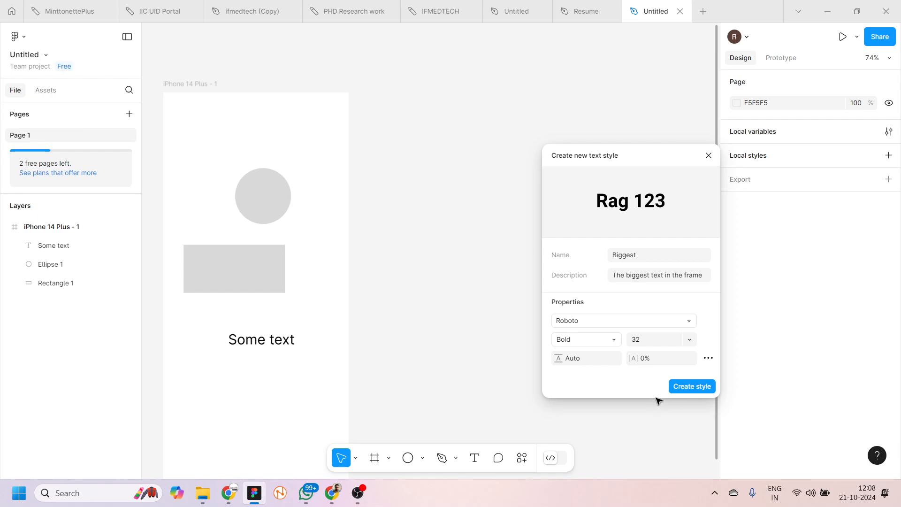
- Finish creating the Biggest text style and apply it to the "Some text" layer
{"action": "left_click", "coordinate": [696, 389]}
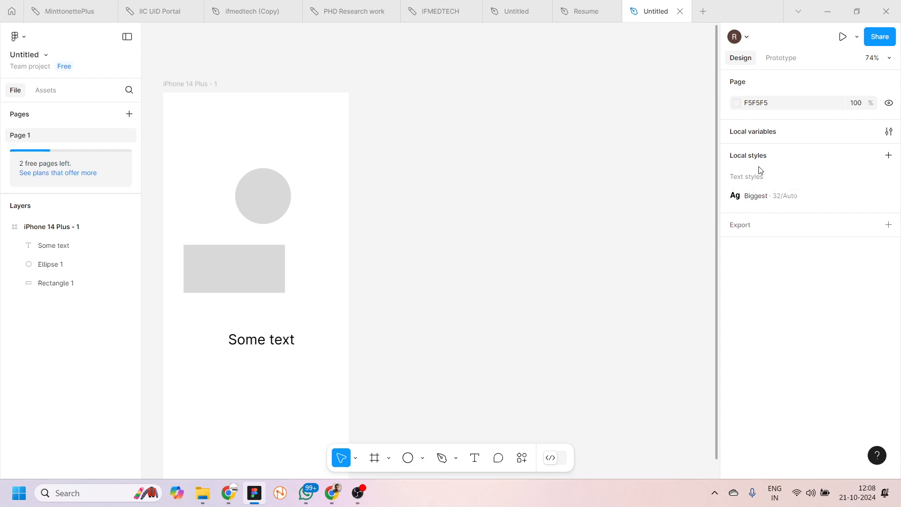
{"action": "left_click", "coordinate": [232, 348]}
{"action": "scroll", "coordinate": [732, 377], "scroll_direction": "down", "scroll_amount": 3}
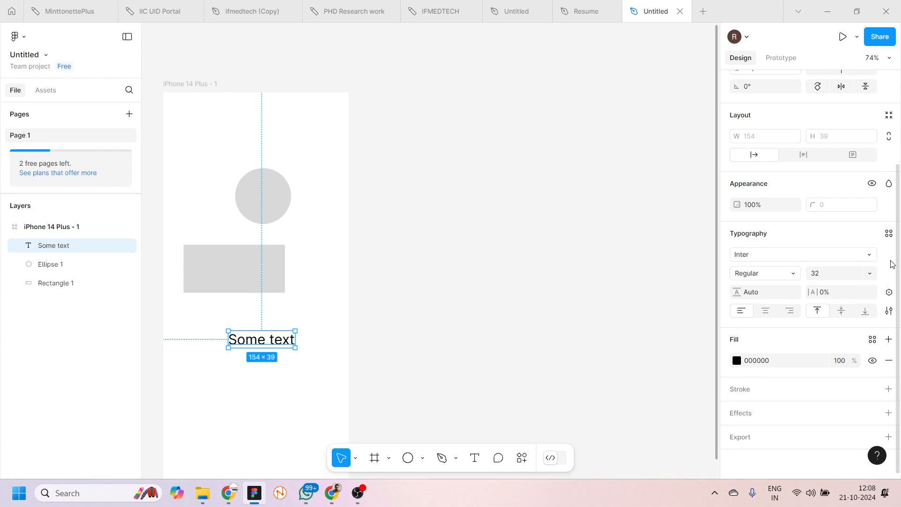
{"action": "left_click", "coordinate": [889, 234]}
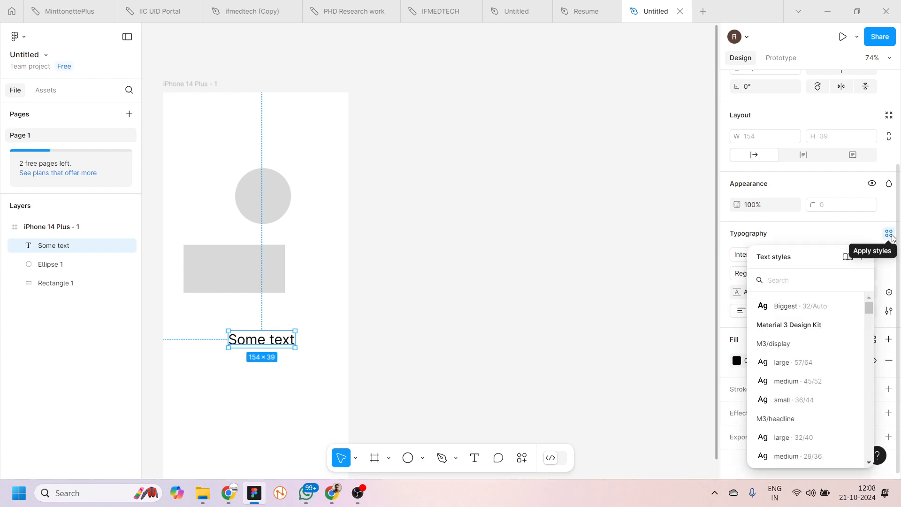
{"action": "left_click", "coordinate": [781, 310]}
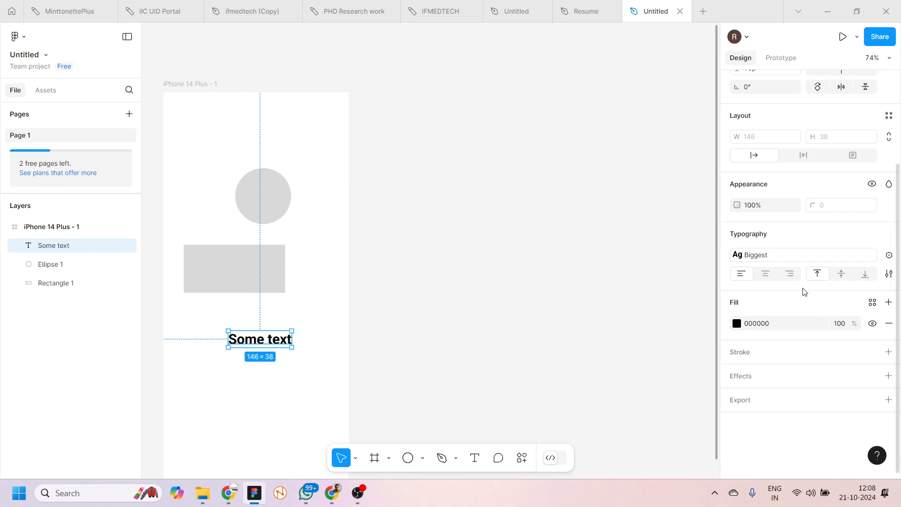
{"action": "scroll", "coordinate": [778, 281], "scroll_direction": "up", "scroll_amount": 1}
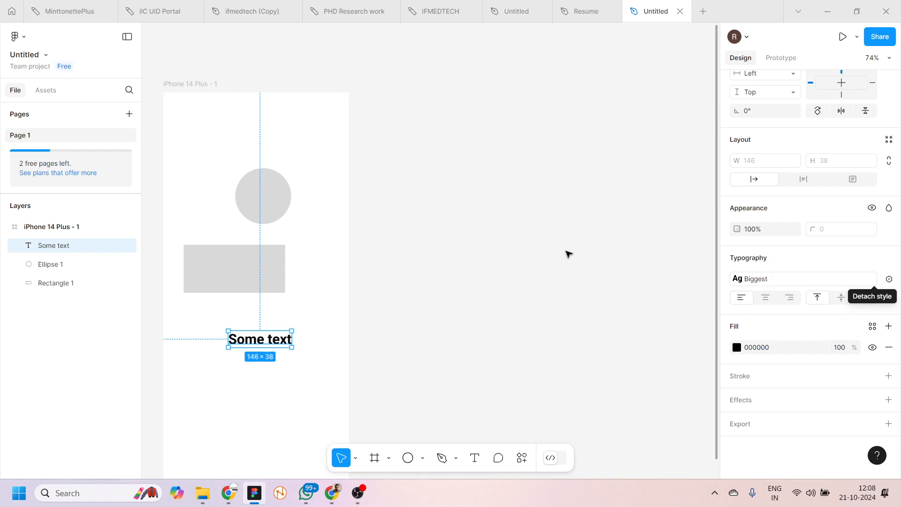
- Try increasing the font size of "Some text" to 33, and undo the change
{"action": "double_click", "coordinate": [245, 340]}
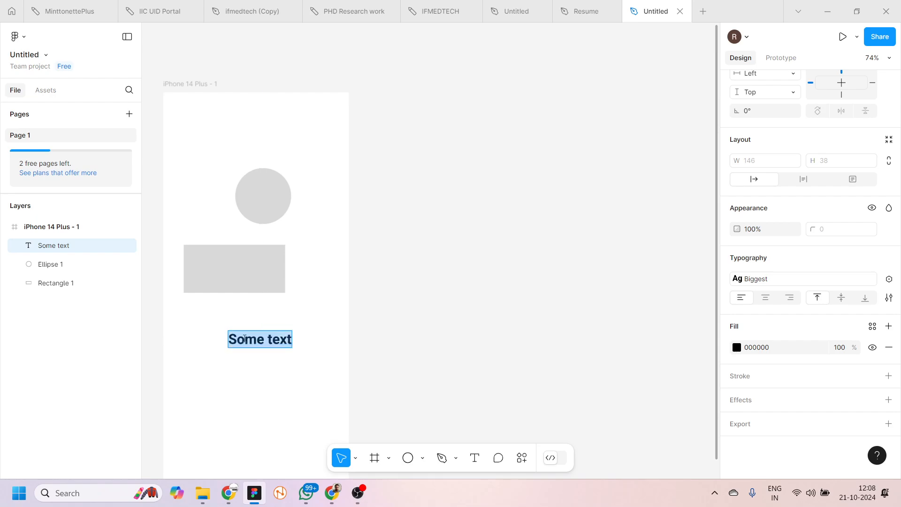
{"action": "key", "text": "ctrl+shift+period"}
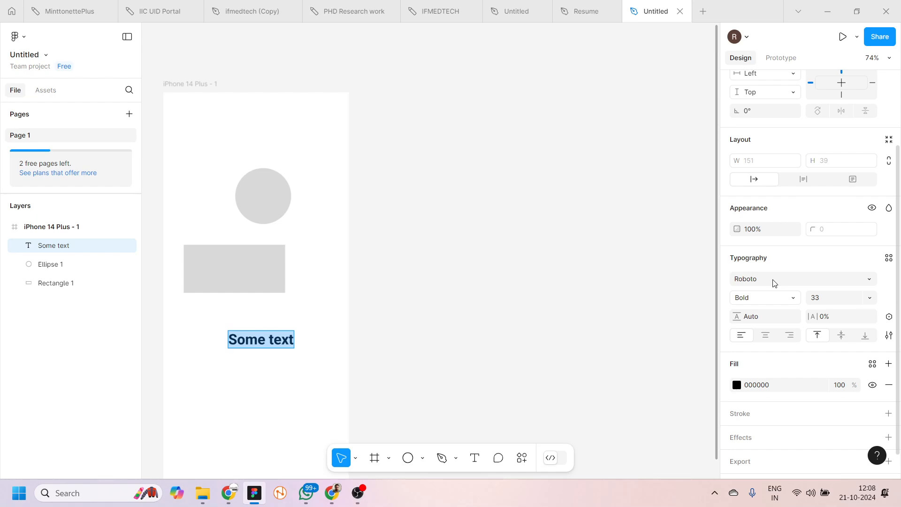
{"action": "key", "text": "ctrl+z"}
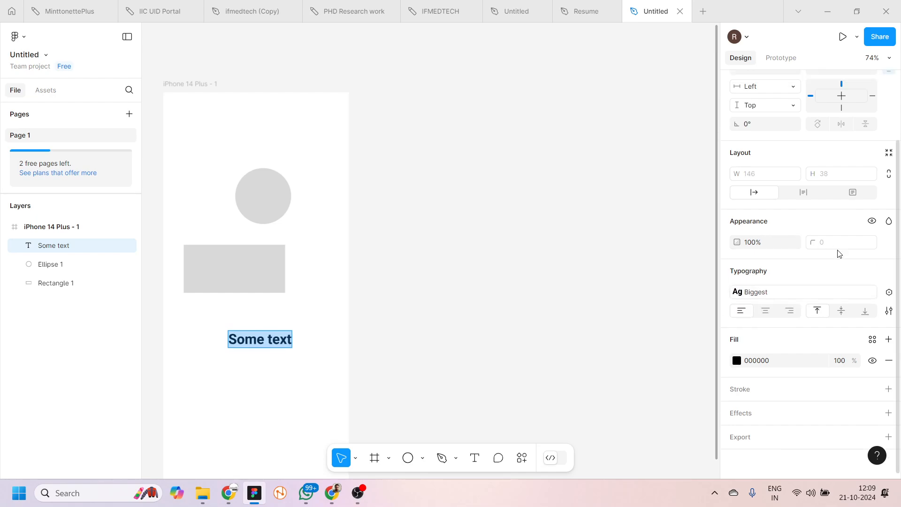
- Examine the library variables offered for the "Some text" layer's typography, and leave text editing
{"action": "left_click", "coordinate": [888, 293]}
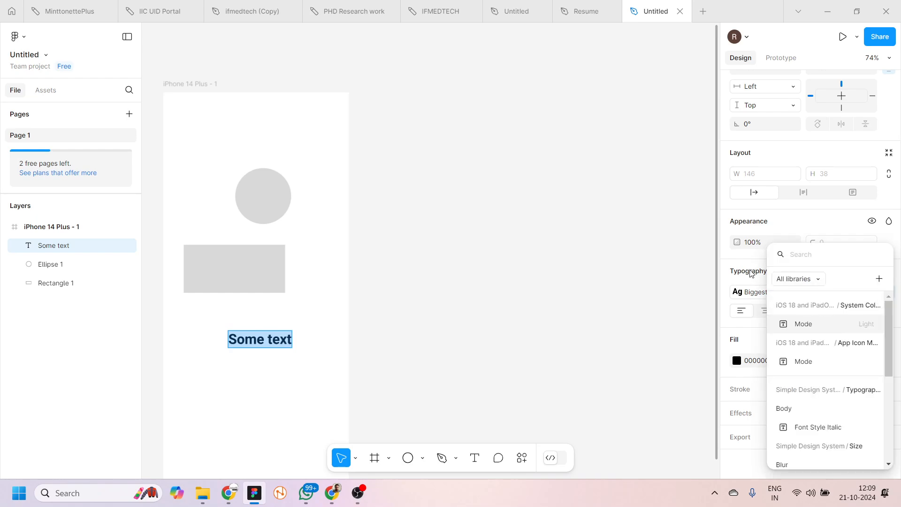
{"action": "scroll", "coordinate": [796, 403], "scroll_direction": "down", "scroll_amount": 4}
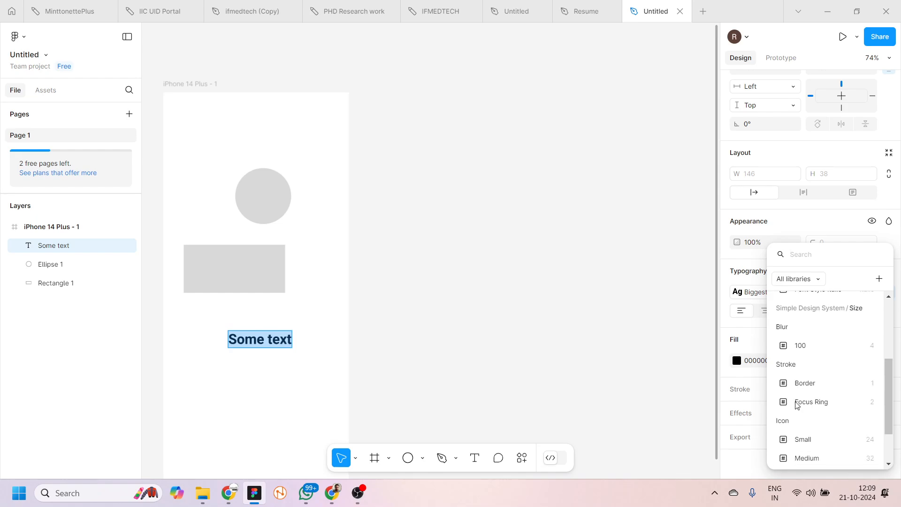
{"action": "scroll", "coordinate": [796, 406], "scroll_direction": "up", "scroll_amount": 4}
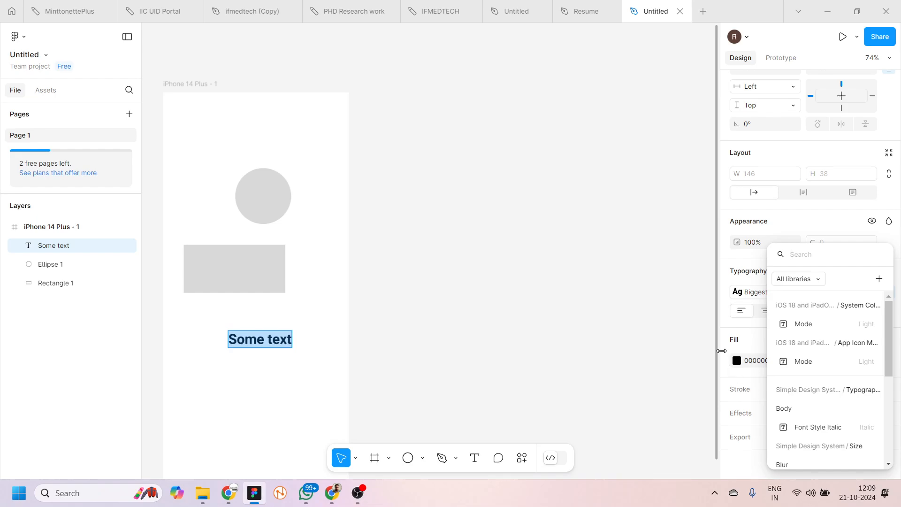
{"action": "left_click", "coordinate": [668, 310]}
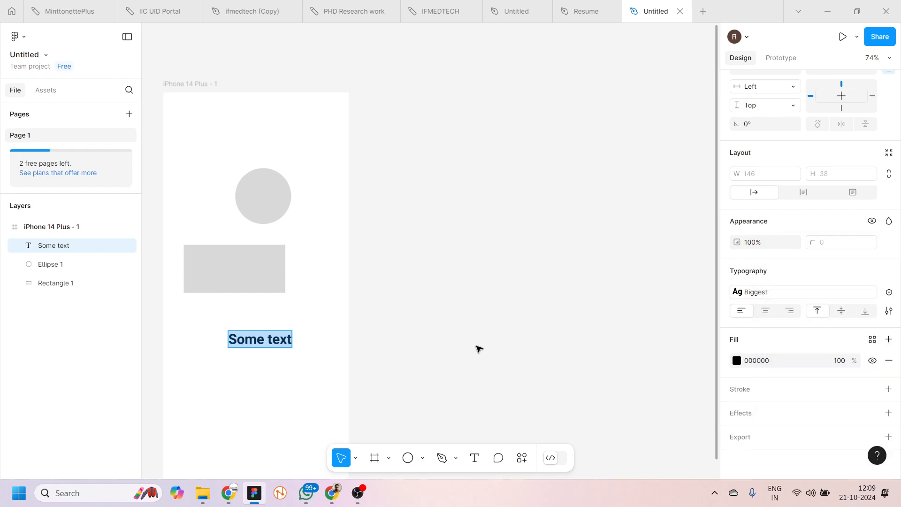
{"action": "key", "text": "Escape"}
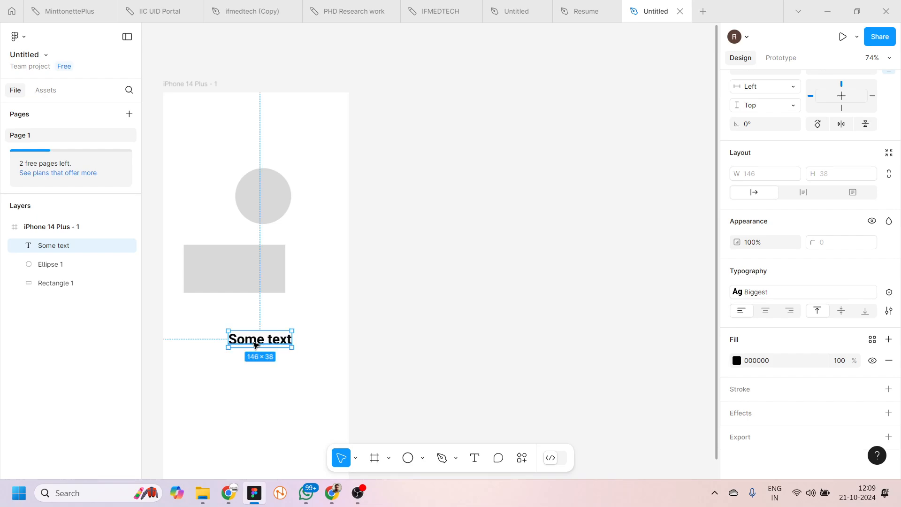
- Move "Some text" just above the rectangle and the circle just below it, both aligned with the rectangle's left edge
{"action": "left_click_drag", "start_coordinate": [255, 345], "coordinate": [209, 234]}
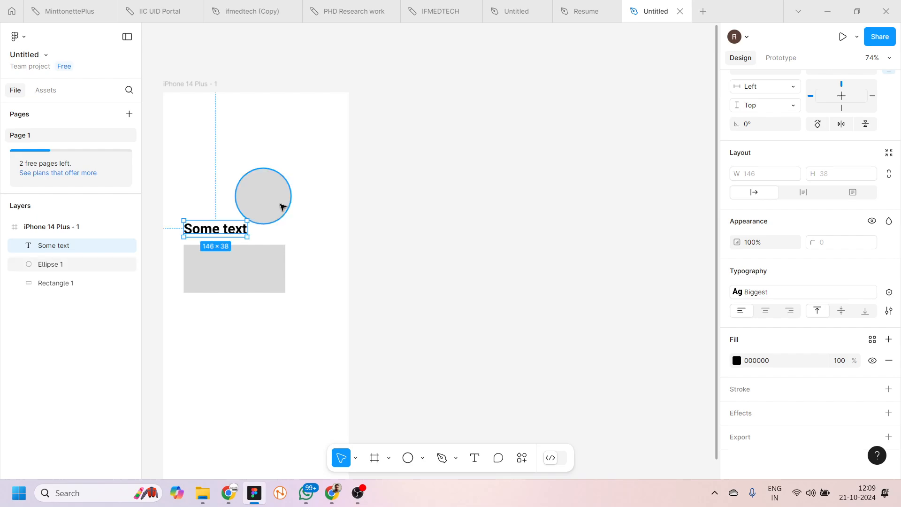
{"action": "left_click_drag", "start_coordinate": [272, 205], "coordinate": [229, 339]}
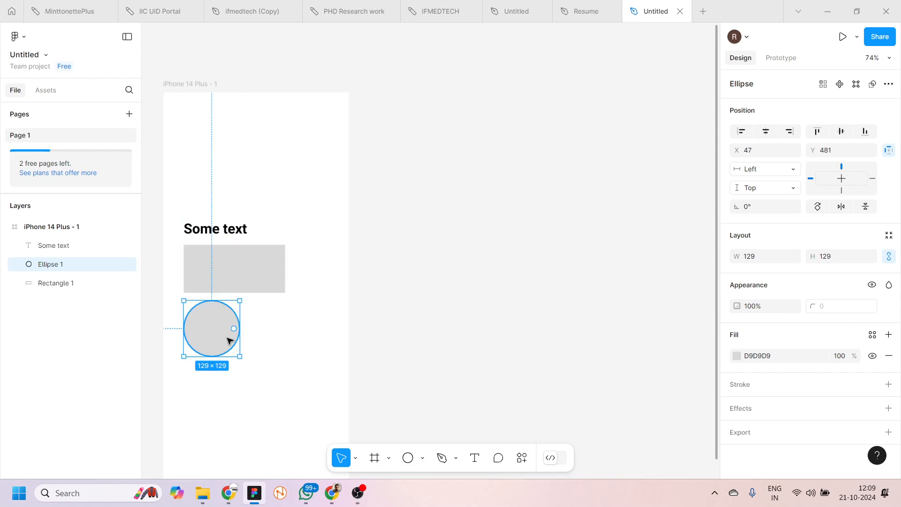
{"action": "left_click", "coordinate": [396, 323]}
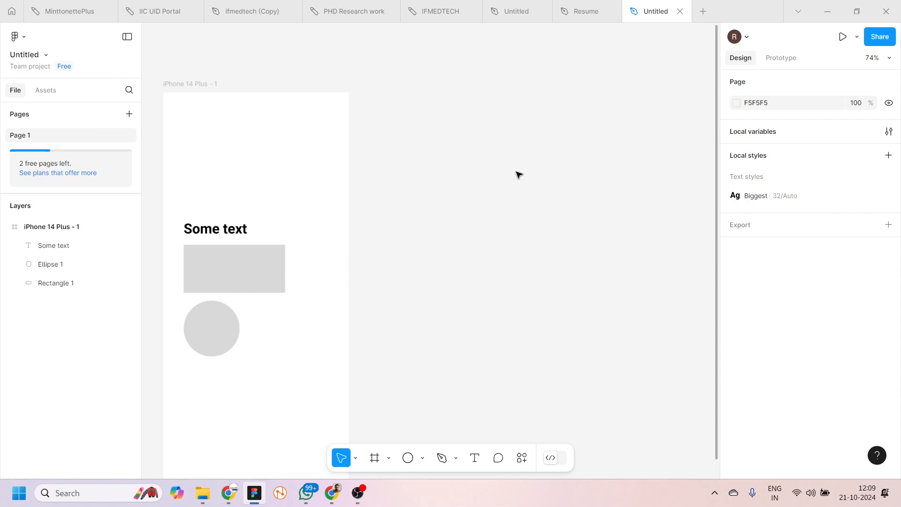
{"action": "left_click", "coordinate": [889, 156]}
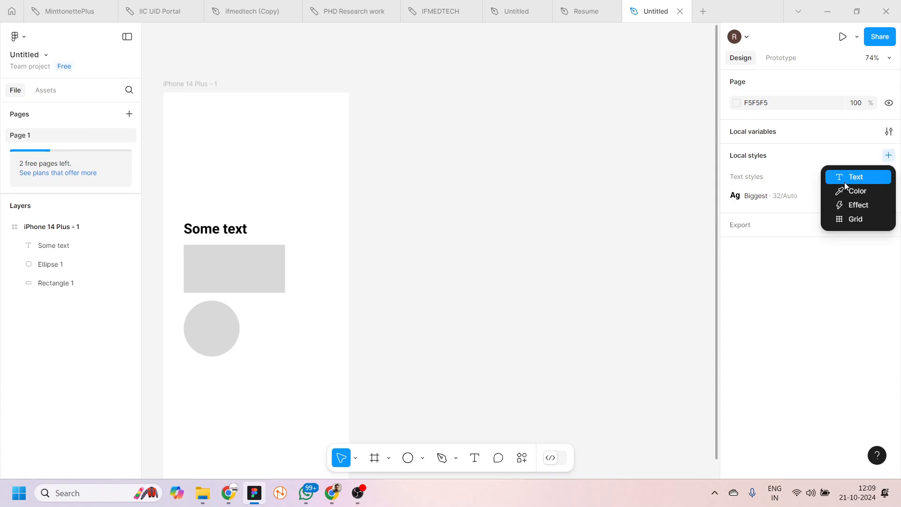
{"action": "left_click", "coordinate": [850, 220]}
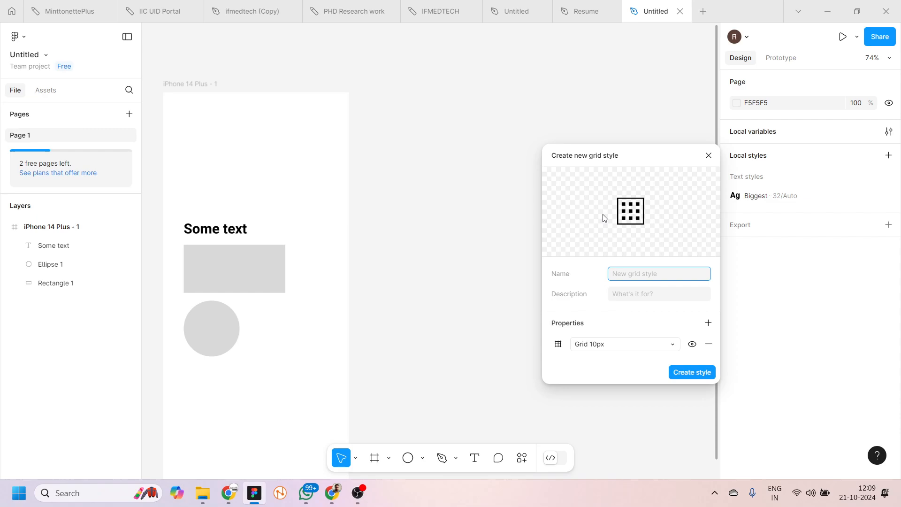
{"action": "left_click", "coordinate": [197, 85]}
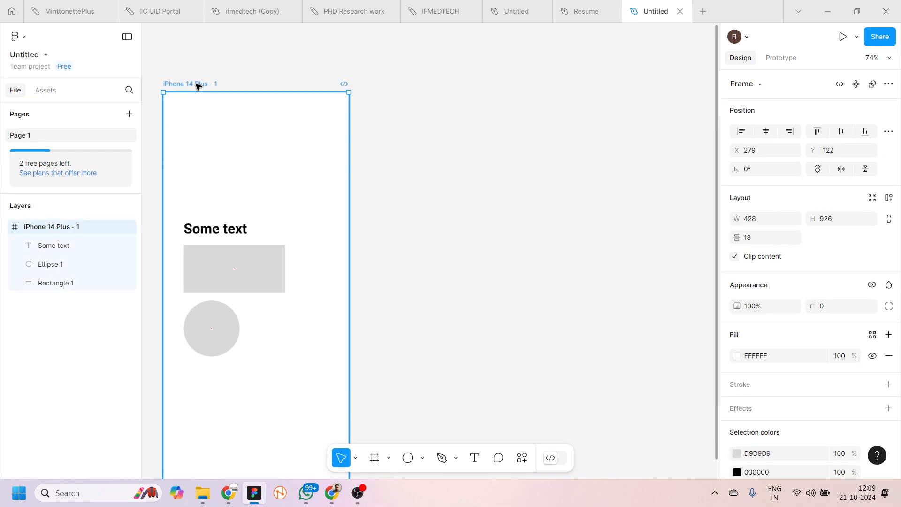
- Add a 10 px layout grid to the iPhone 14 Plus frame
{"action": "scroll", "coordinate": [658, 322], "scroll_direction": "down", "scroll_amount": 10}
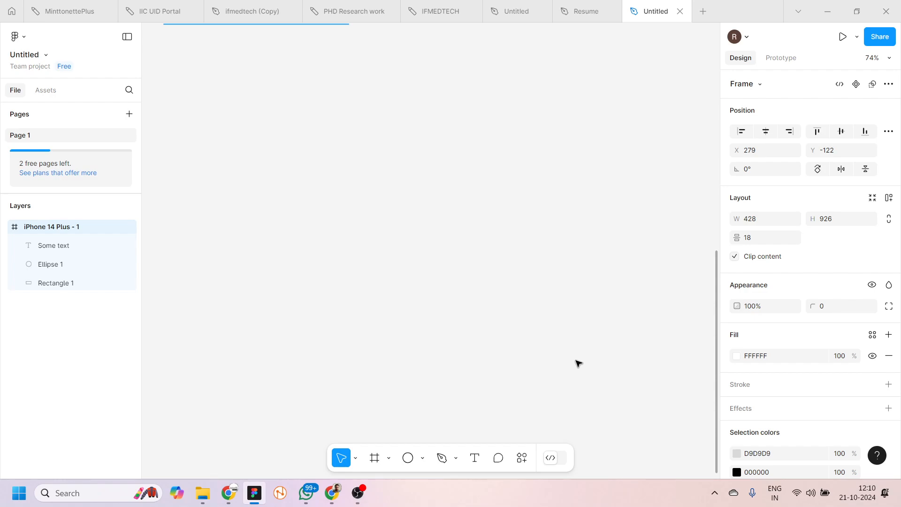
{"action": "scroll", "coordinate": [397, 185], "scroll_direction": "up", "scroll_amount": 9}
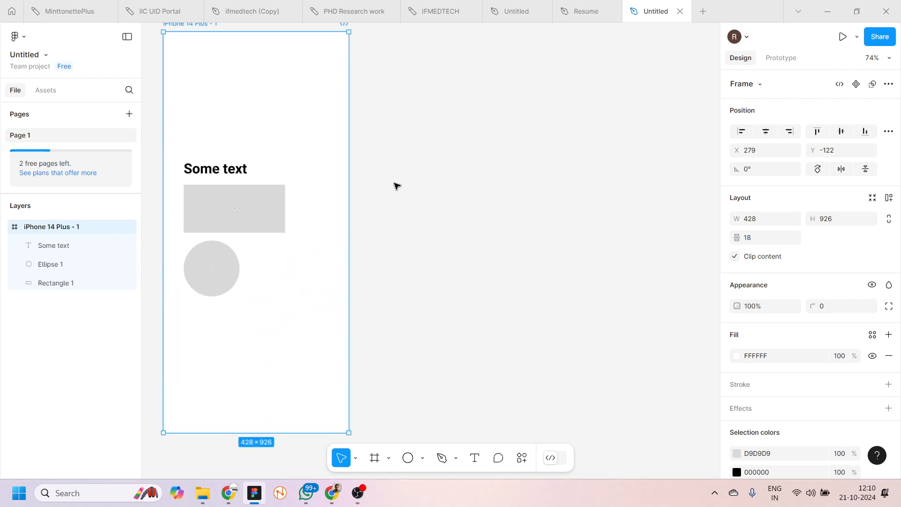
{"action": "scroll", "coordinate": [396, 186], "scroll_direction": "left", "scroll_amount": 2}
{"action": "scroll", "coordinate": [394, 183], "scroll_direction": "up", "scroll_amount": 1}
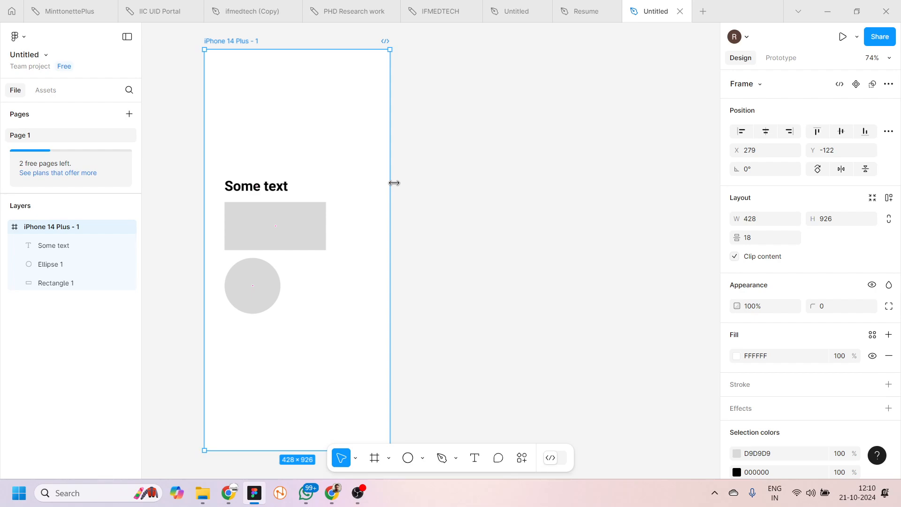
{"action": "left_click", "coordinate": [507, 229]}
{"action": "scroll", "coordinate": [506, 230], "scroll_direction": "down", "scroll_amount": 2}
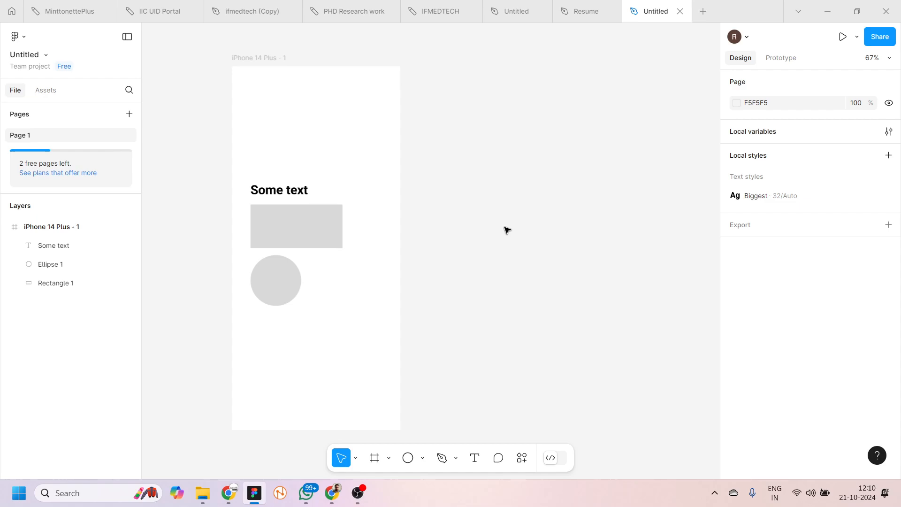
{"action": "left_click", "coordinate": [277, 59]}
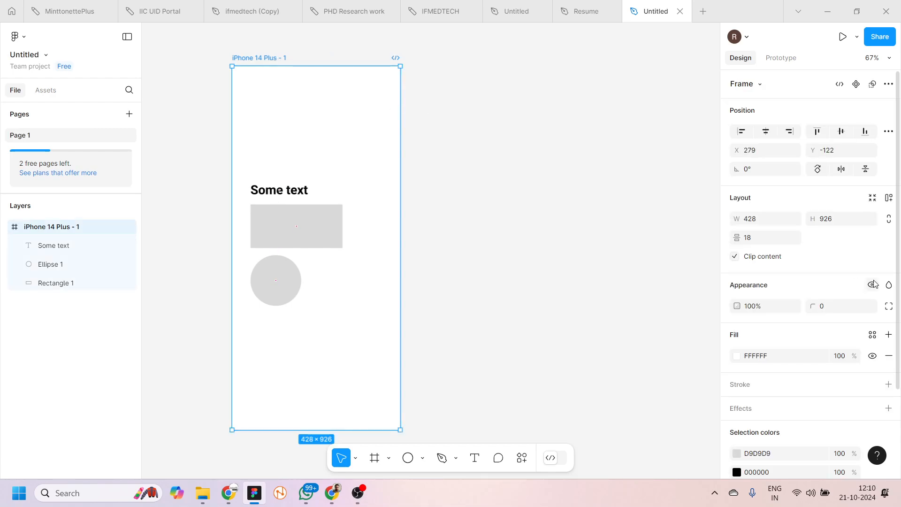
{"action": "scroll", "coordinate": [832, 380], "scroll_direction": "down", "scroll_amount": 3}
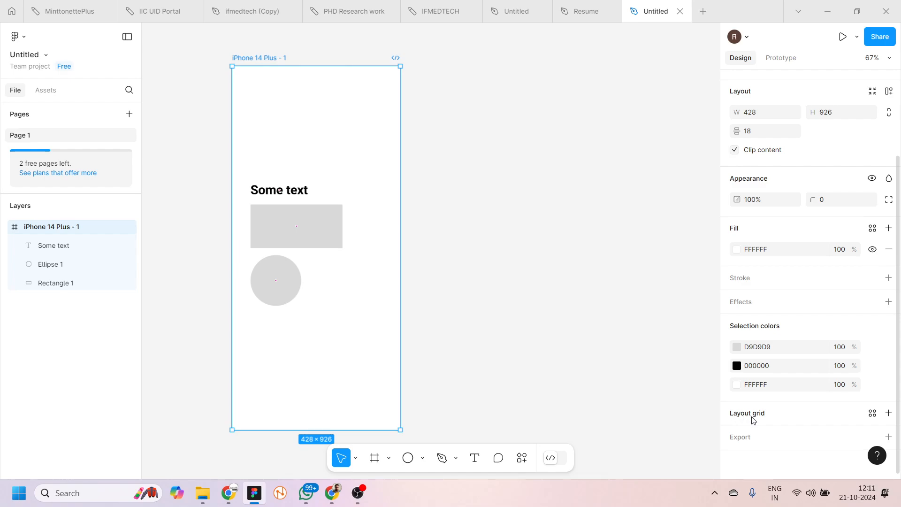
{"action": "left_click", "coordinate": [889, 413]}
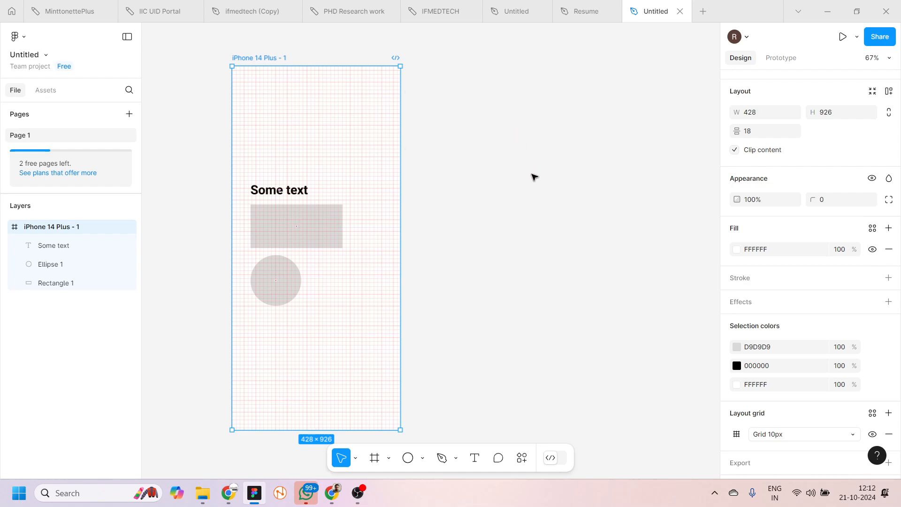
- Change the iPhone 14 Plus frame's layout grid from a uniform grid to columns
{"action": "left_click", "coordinate": [736, 433]}
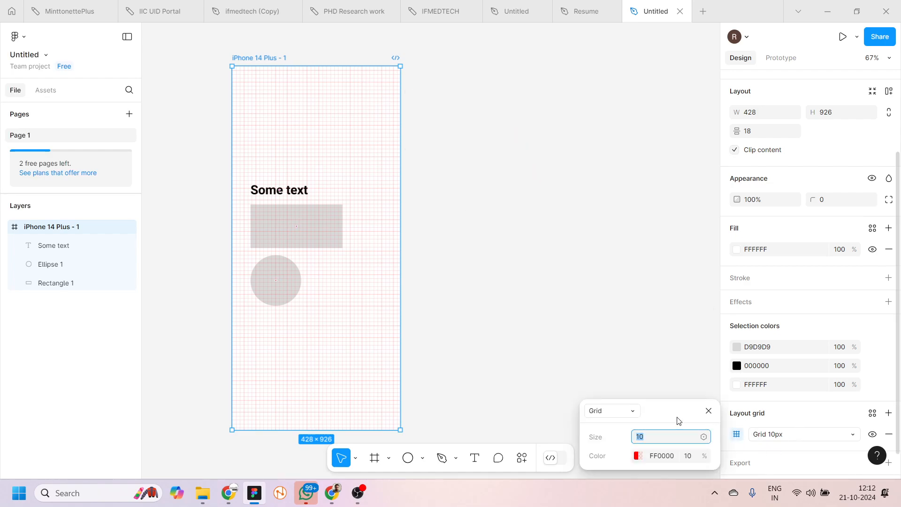
{"action": "left_click", "coordinate": [626, 413]}
{"action": "left_click", "coordinate": [616, 426]}
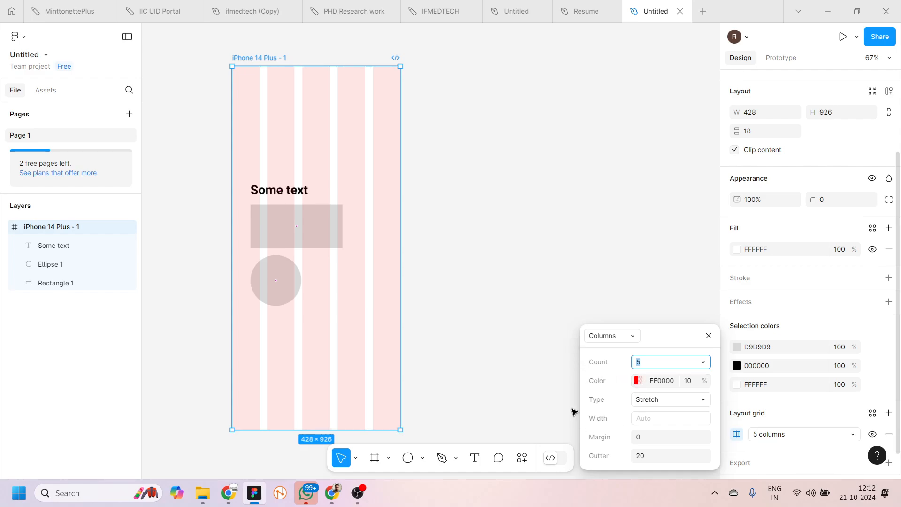
{"action": "left_click", "coordinate": [708, 335]}
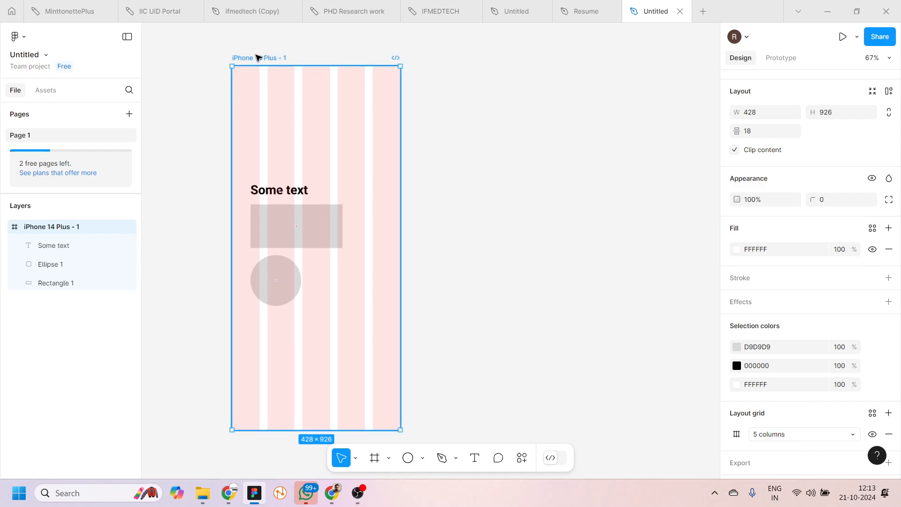
- Duplicate the iPhone 14 Plus frame beside the original and set the copy's layout grid to 4 columns
{"action": "left_click_drag", "start_coordinate": [257, 57], "coordinate": [480, 57], "text": "alt"}
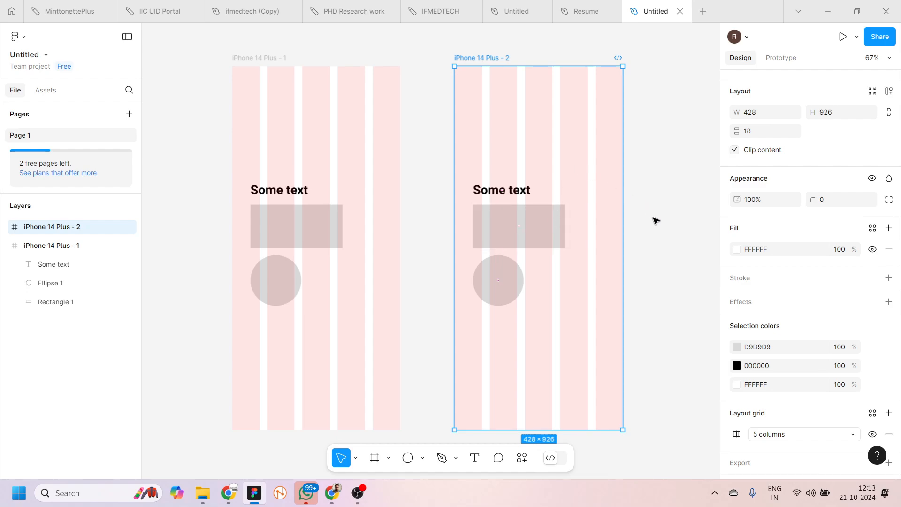
{"action": "scroll", "coordinate": [654, 220], "scroll_direction": "right", "scroll_amount": 3}
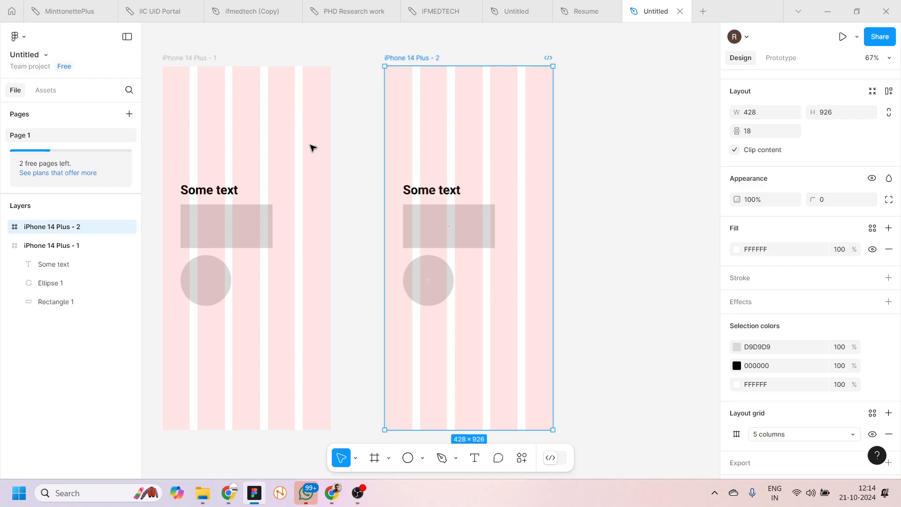
{"action": "left_click", "coordinate": [858, 437]}
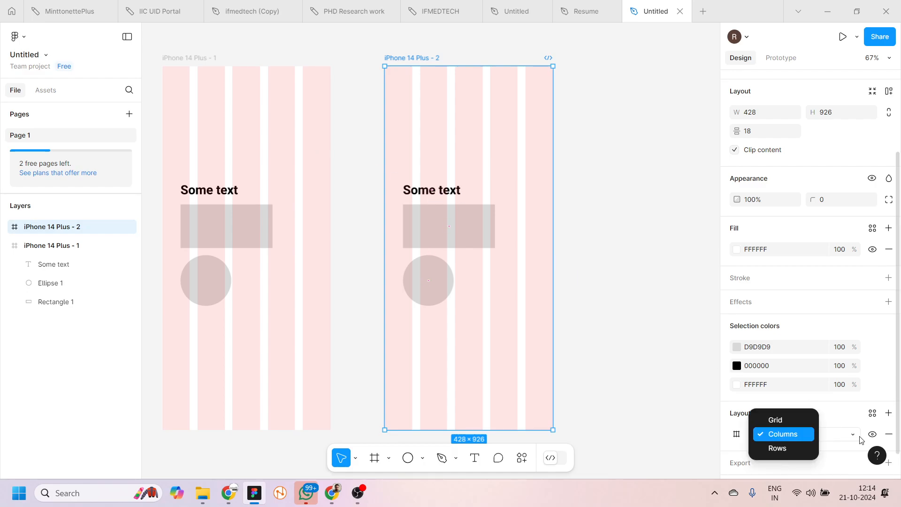
{"action": "left_click", "coordinate": [735, 434]}
{"action": "left_click", "coordinate": [735, 434]}
{"action": "left_click", "coordinate": [674, 368]}
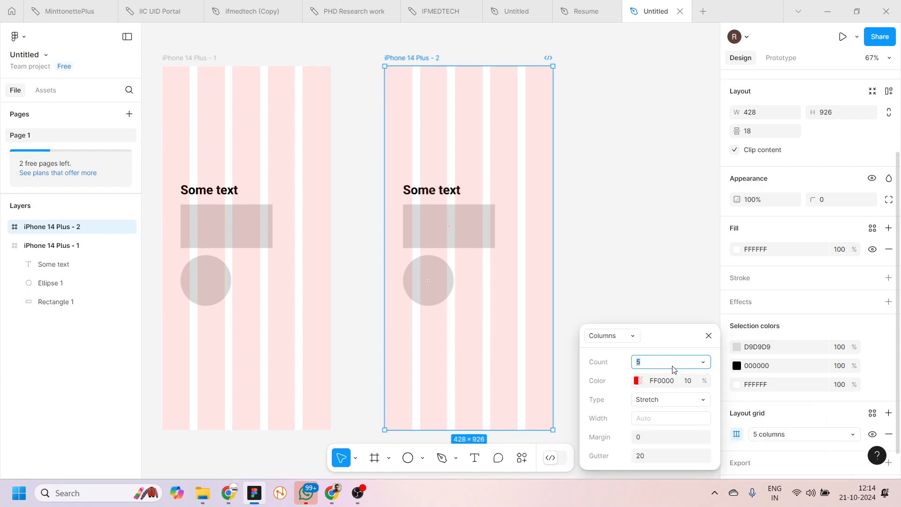
{"action": "type", "text": "4"}
{"action": "key", "text": "Return"}
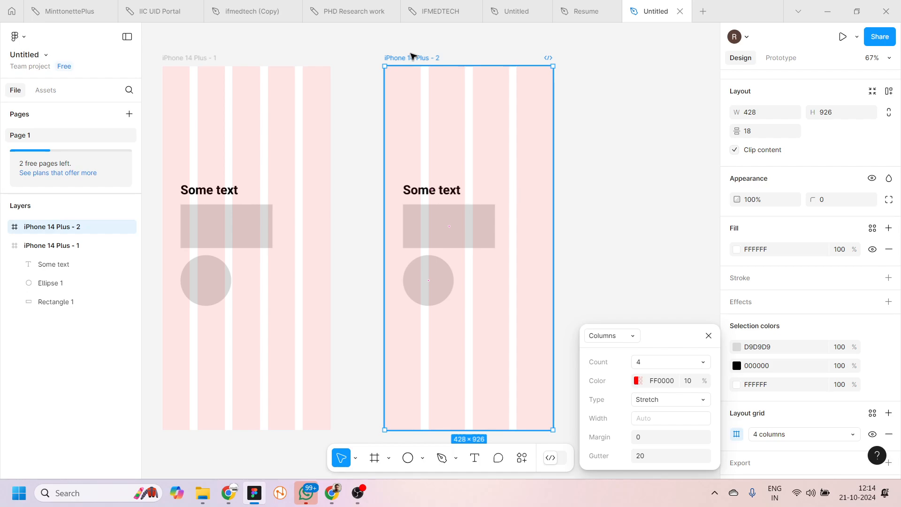
{"action": "left_click", "coordinate": [709, 335]}
{"action": "left_click", "coordinate": [616, 202]}
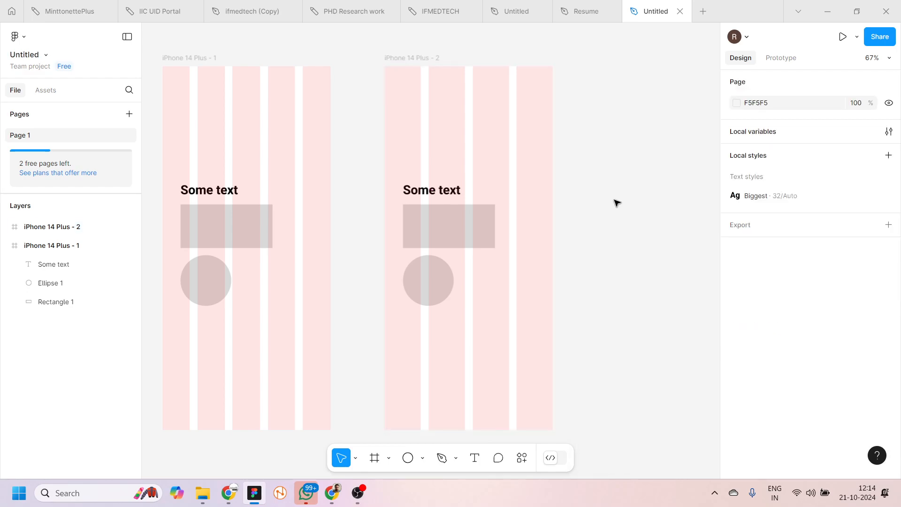
- Delete the duplicated frame "iPhone 14 Plus - 2" and leave nothing selected
{"action": "scroll", "coordinate": [651, 183], "scroll_direction": "down", "scroll_amount": 3}
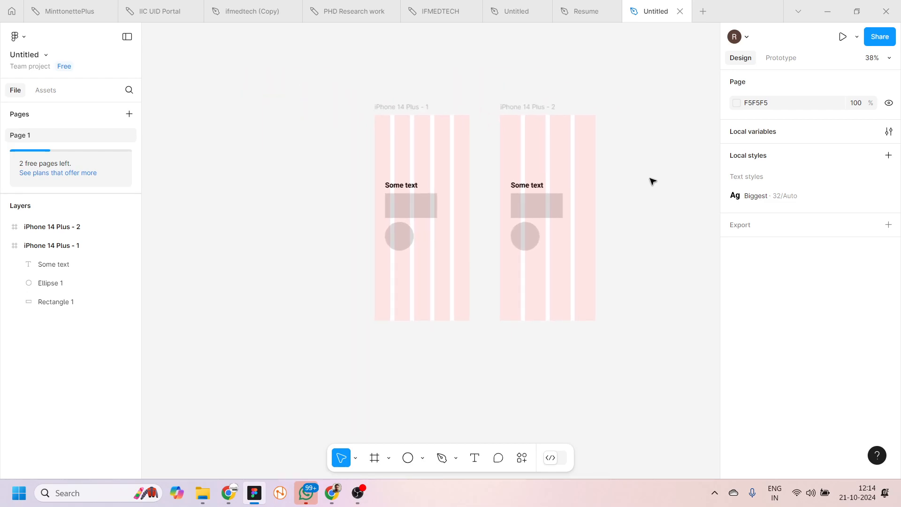
{"action": "scroll", "coordinate": [651, 181], "scroll_direction": "up", "scroll_amount": 4}
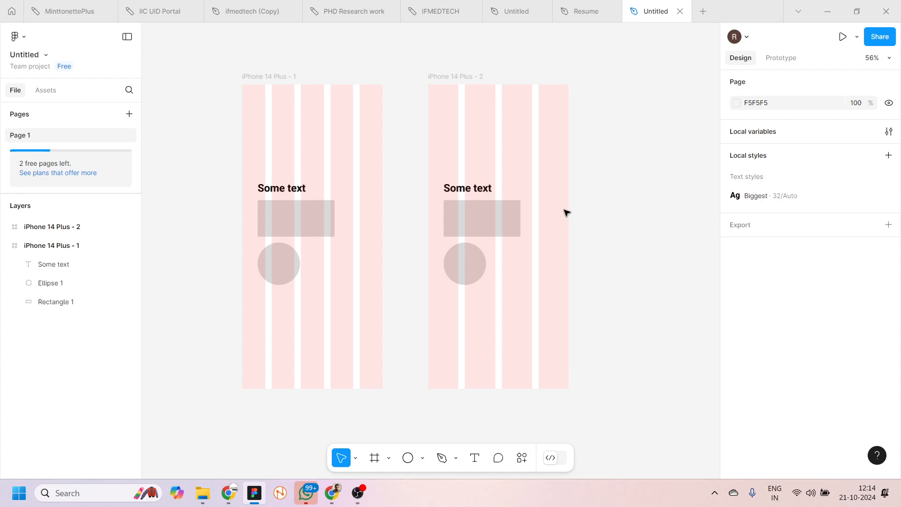
{"action": "left_click", "coordinate": [463, 76]}
{"action": "key", "text": "Delete"}
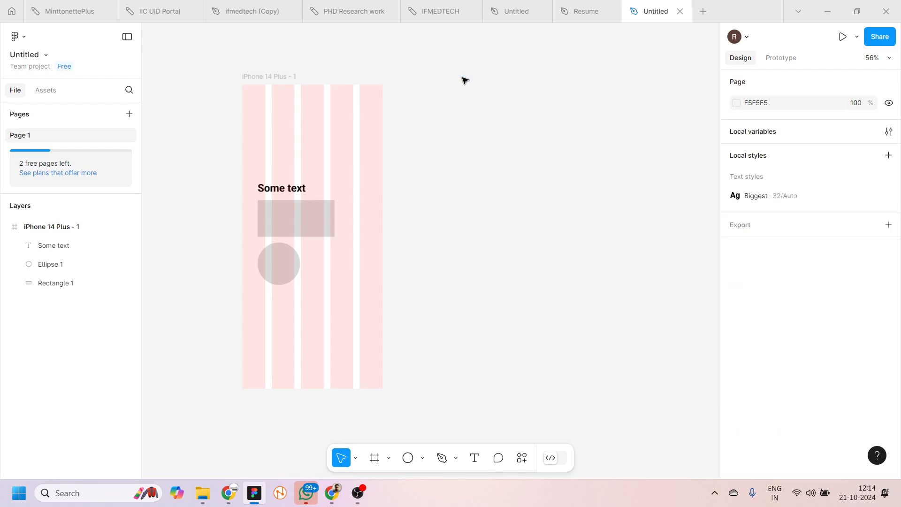
{"action": "left_click", "coordinate": [286, 75]}
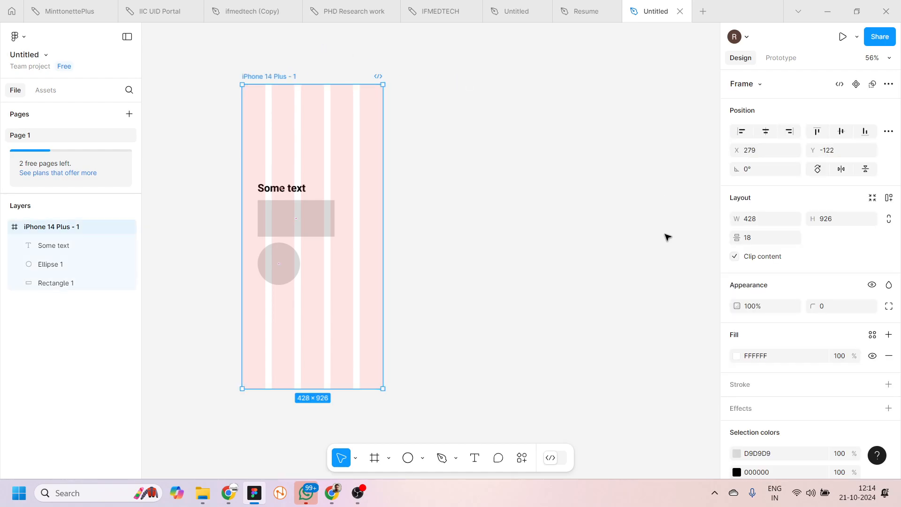
{"action": "left_click", "coordinate": [563, 234]}
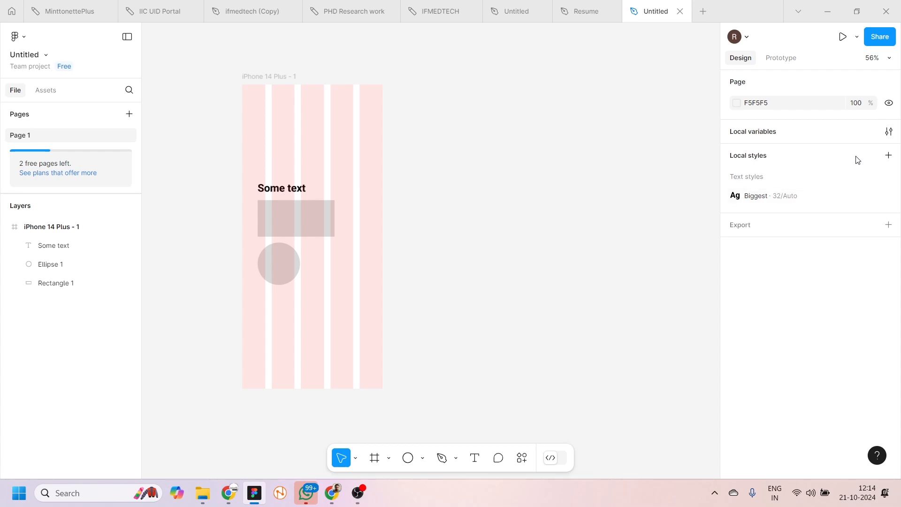
- Begin a new local grid style named "Base column" with its layout type set to columns
{"action": "left_click", "coordinate": [887, 156]}
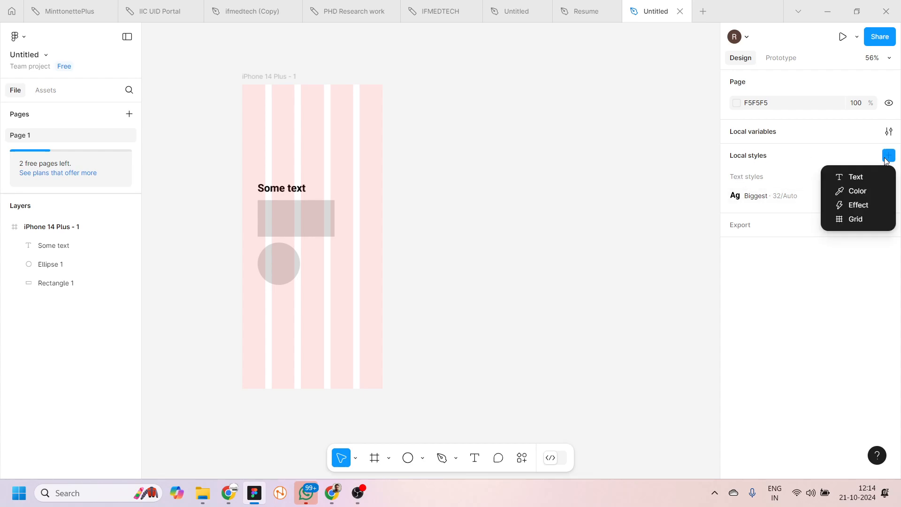
{"action": "left_click", "coordinate": [851, 221]}
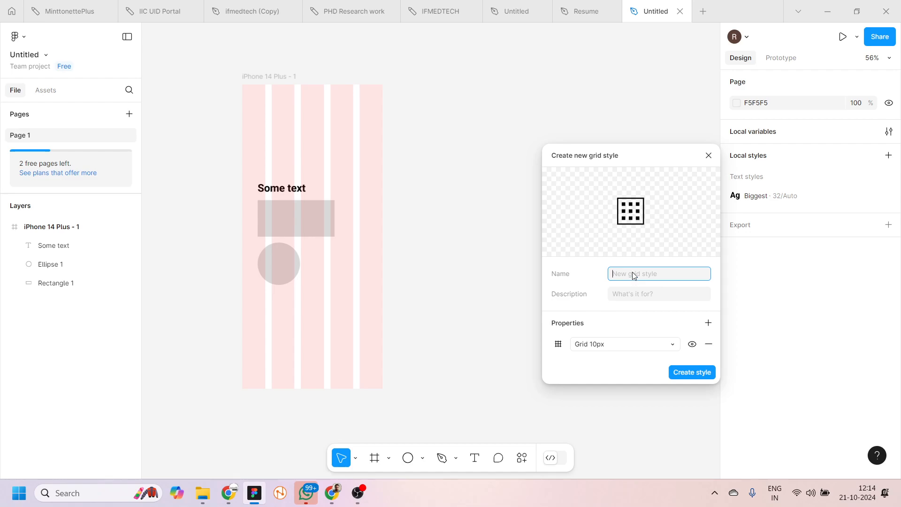
{"action": "type", "text": "Base grid"}
{"action": "left_click", "coordinate": [560, 345]}
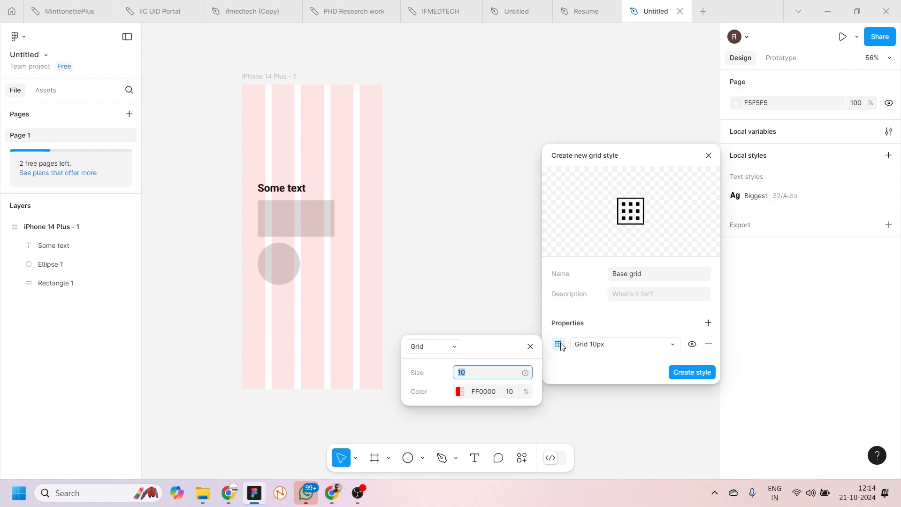
{"action": "left_click", "coordinate": [454, 348]}
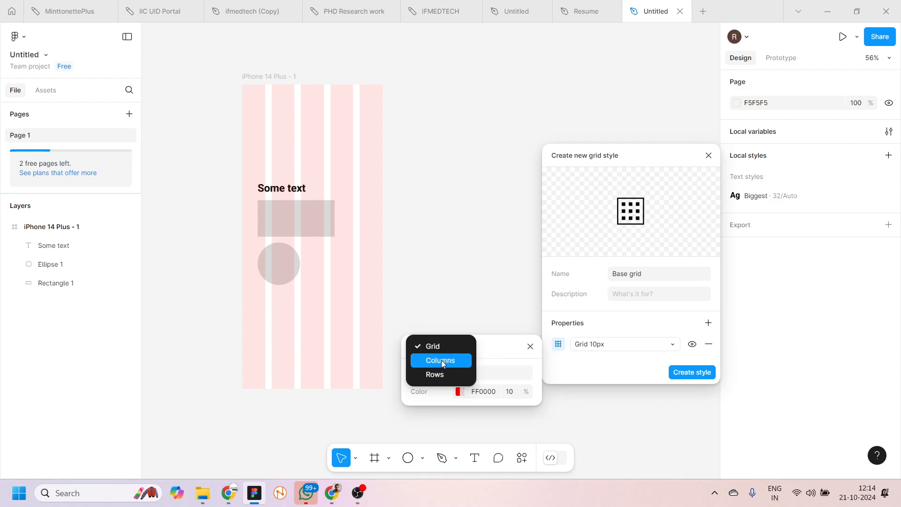
{"action": "left_click", "coordinate": [441, 360]}
{"action": "left_click", "coordinate": [653, 275]}
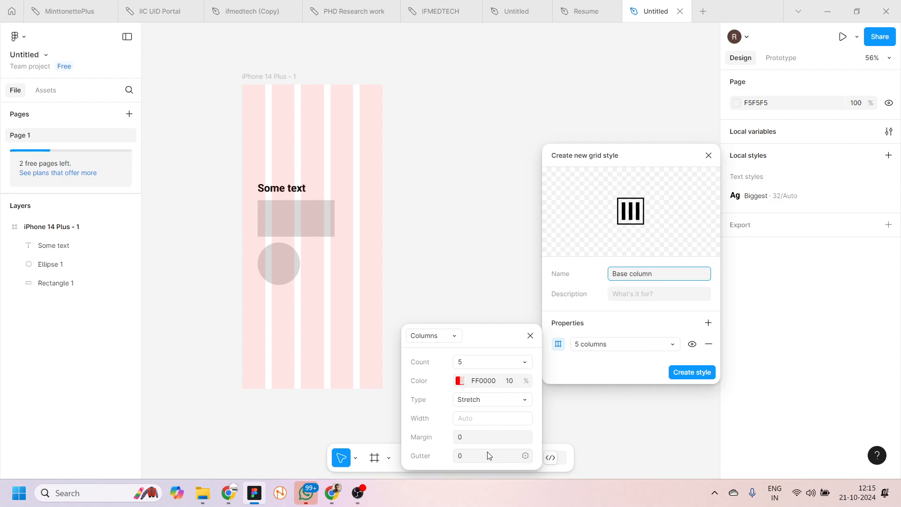
- Give the "Base column" style 4 columns, a margin of 20, a gutter of 20 and 5% color opacity, and create it
{"action": "left_click", "coordinate": [472, 443]}
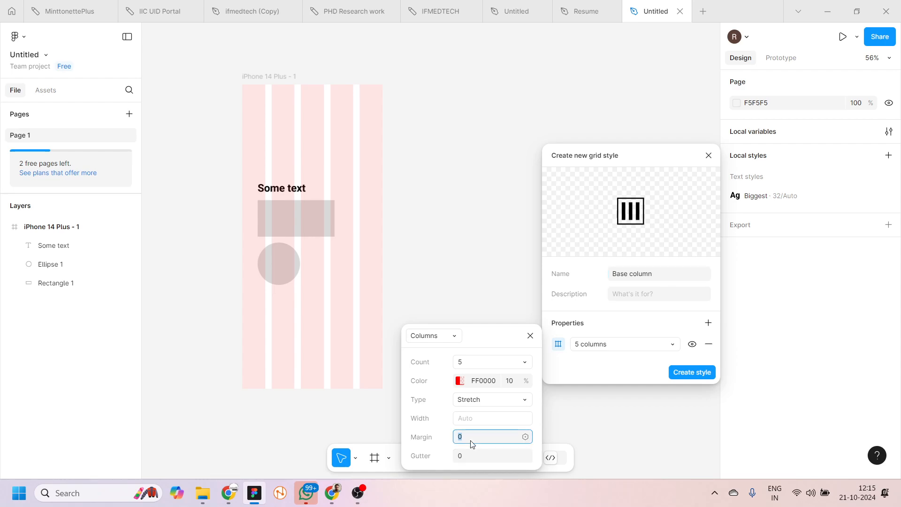
{"action": "type", "text": "20"}
{"action": "left_click", "coordinate": [466, 456]}
{"action": "type", "text": "220"}
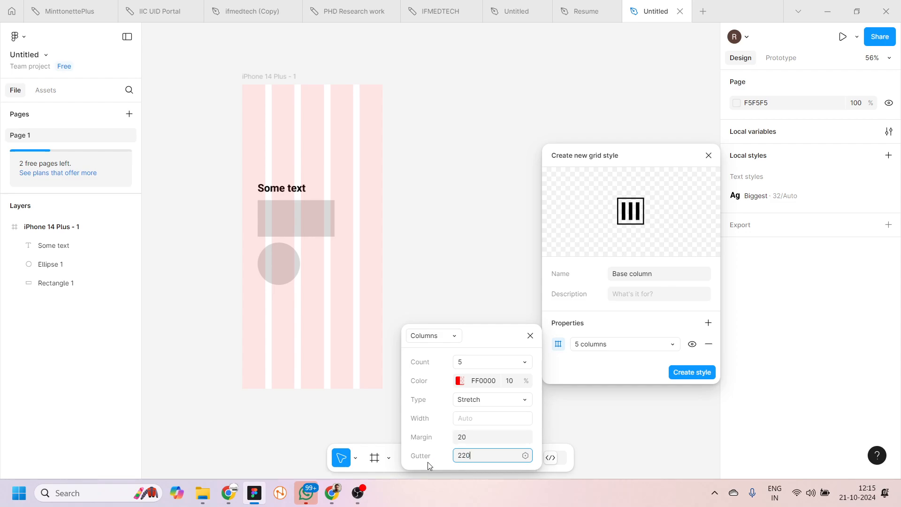
{"action": "key", "text": "BackSpace"}
{"action": "left_click", "coordinate": [469, 364]}
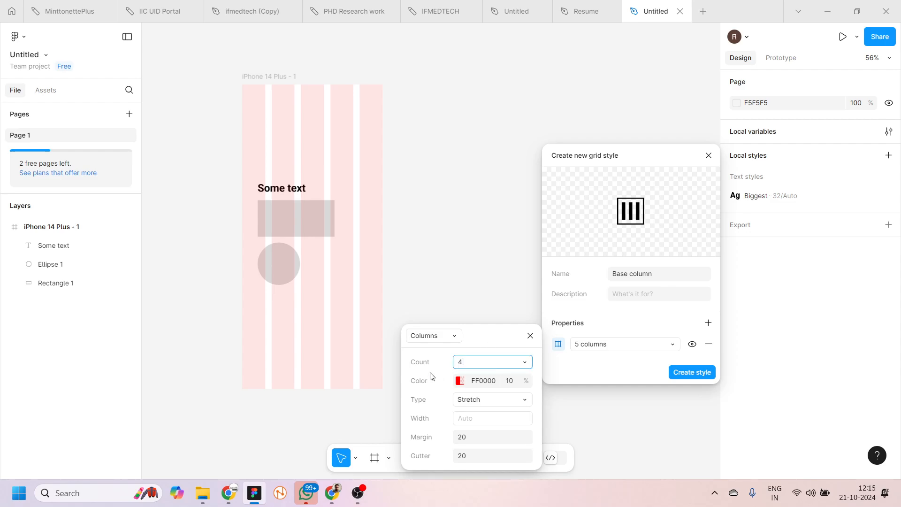
{"action": "type", "text": "4"}
{"action": "left_click", "coordinate": [513, 386]}
{"action": "type", "text": "5"}
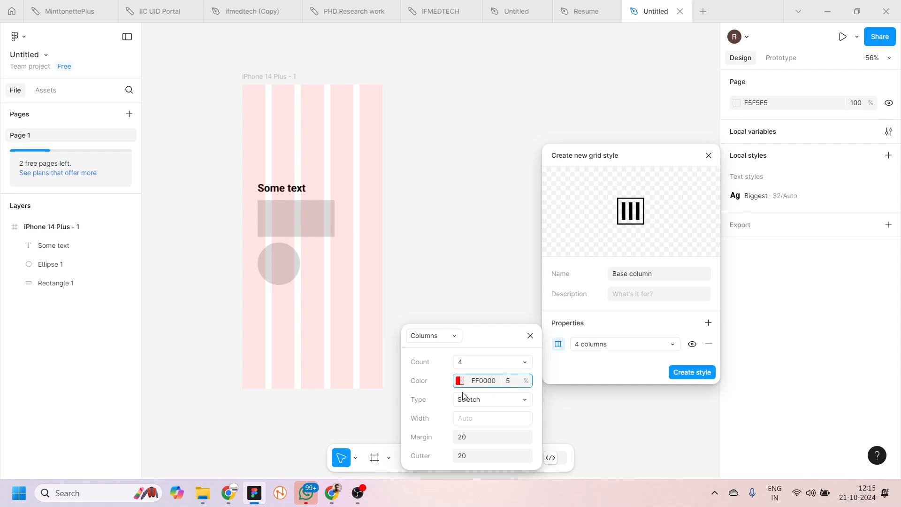
{"action": "key", "text": "Return"}
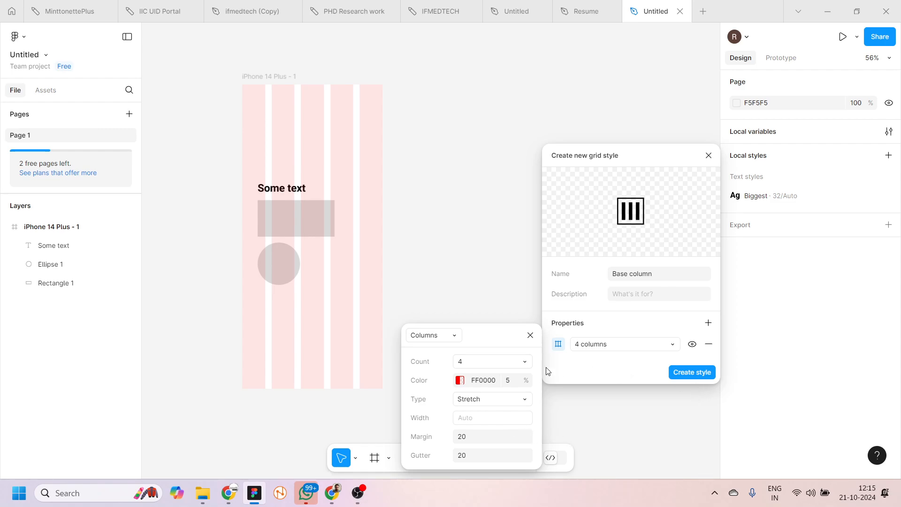
{"action": "left_click", "coordinate": [684, 374]}
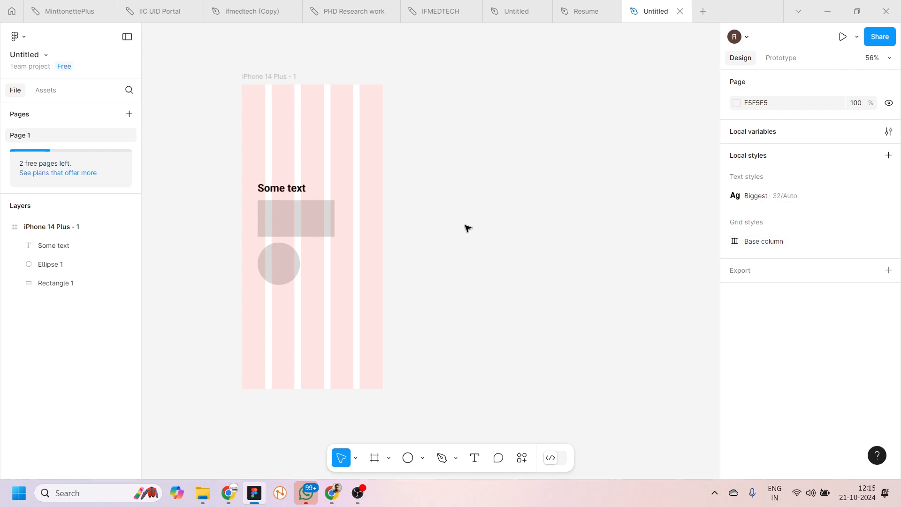
- Replace the iPhone 14 Plus frame's 5-column layout grid with the "Base column" grid style
{"action": "left_click", "coordinate": [260, 78]}
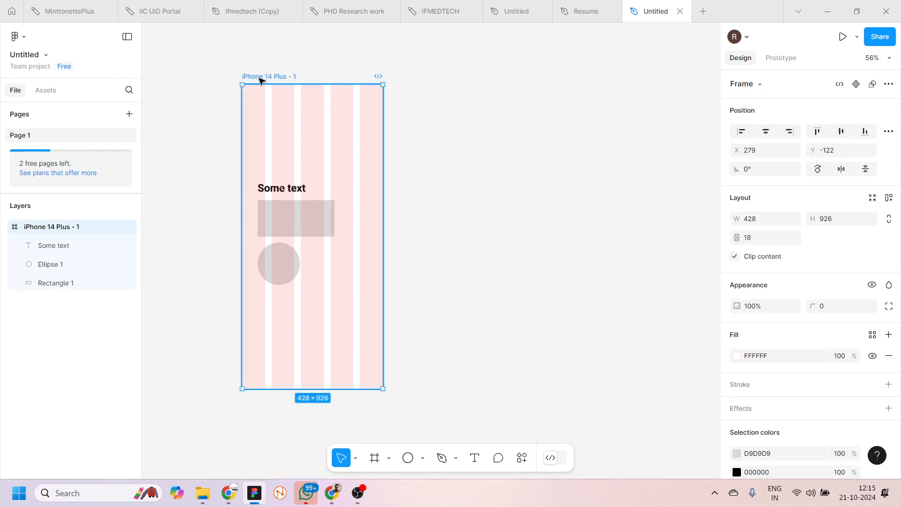
{"action": "scroll", "coordinate": [776, 451], "scroll_direction": "down", "scroll_amount": 3}
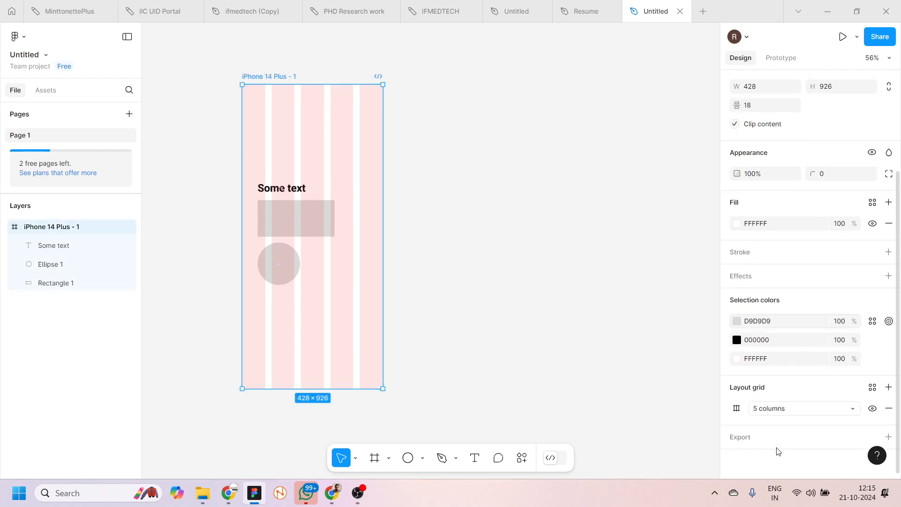
{"action": "left_click", "coordinate": [888, 408]}
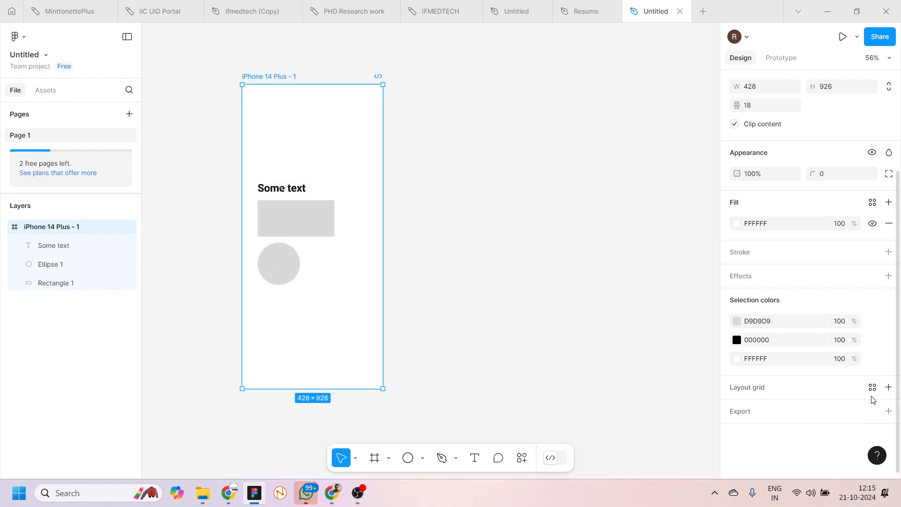
{"action": "left_click", "coordinate": [872, 387]}
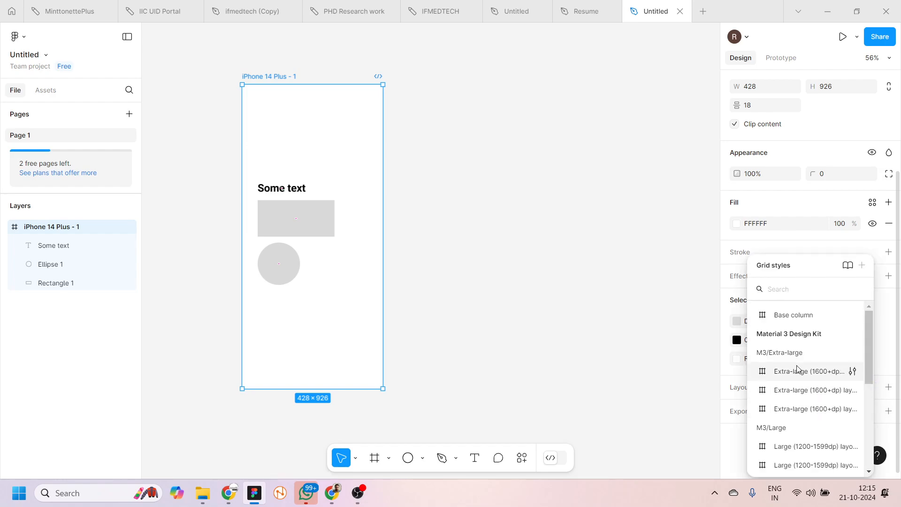
{"action": "left_click", "coordinate": [777, 318]}
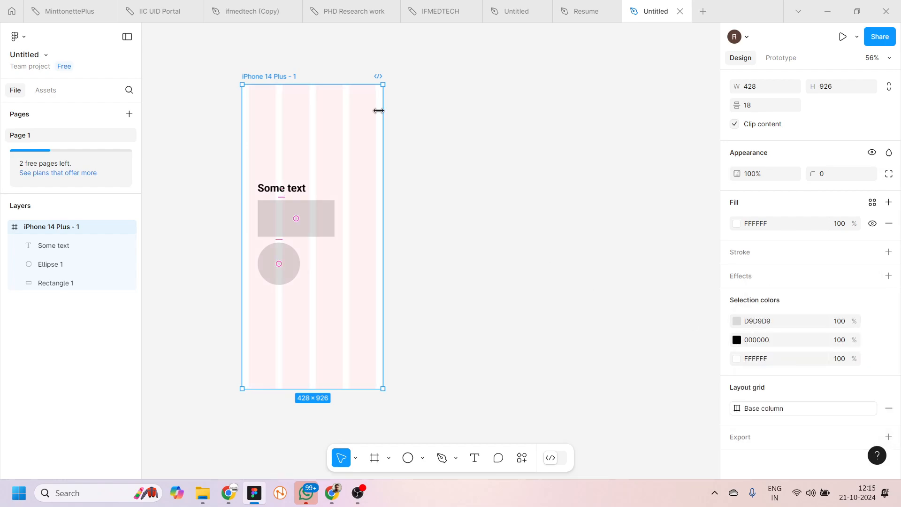
{"action": "left_click", "coordinate": [449, 182]}
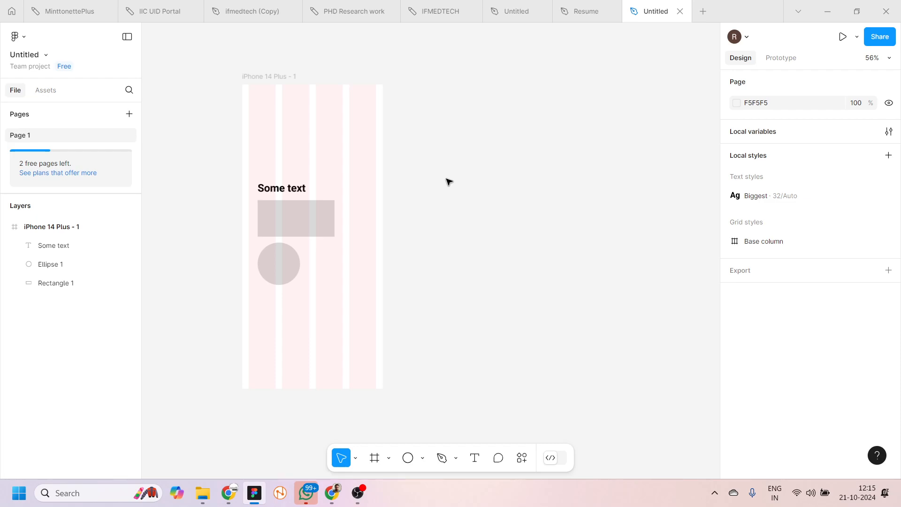
- Add a second iPhone 14 Plus frame beside the first, aligned with its top edge, and apply the "Base column" grid style to it
{"action": "left_click", "coordinate": [374, 464]}
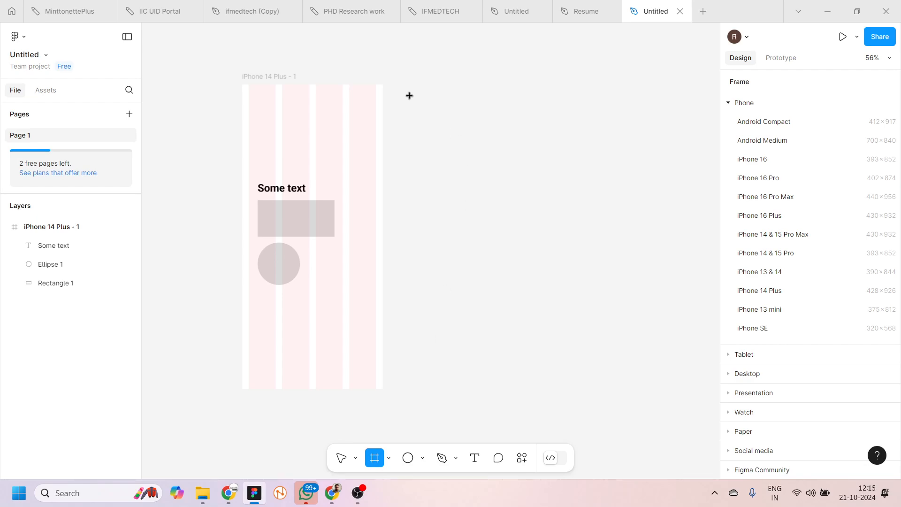
{"action": "left_click", "coordinate": [783, 293]}
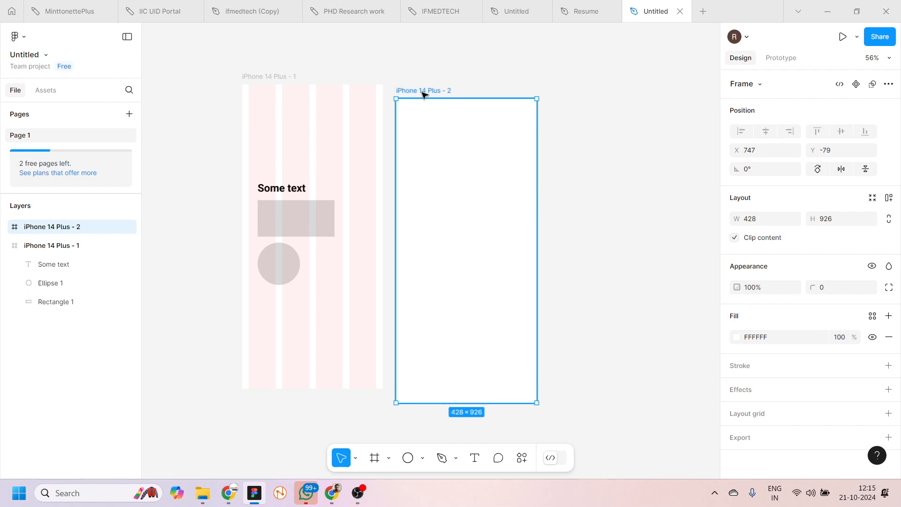
{"action": "left_click_drag", "start_coordinate": [422, 93], "coordinate": [452, 80]}
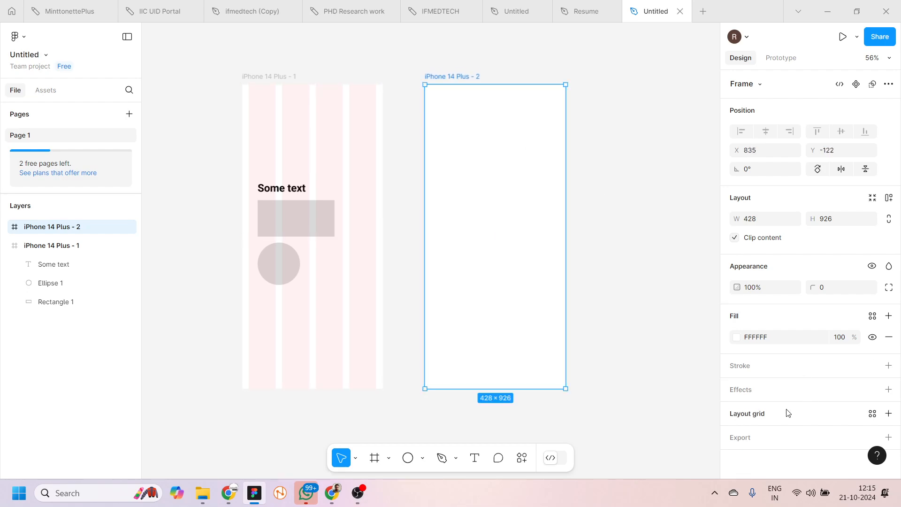
{"action": "left_click", "coordinate": [871, 413]}
{"action": "left_click", "coordinate": [793, 315]}
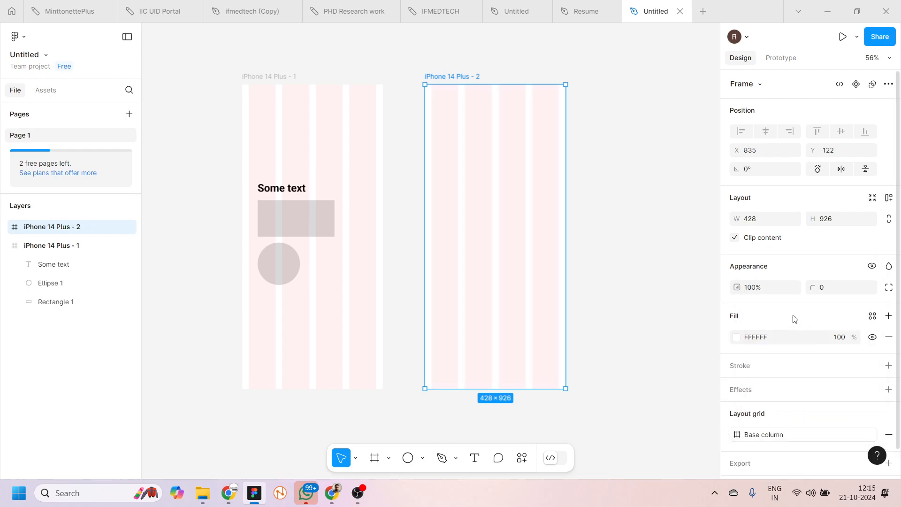
- Edit the "Base column" grid style and set its column margin to 30
{"action": "left_click", "coordinate": [604, 190]}
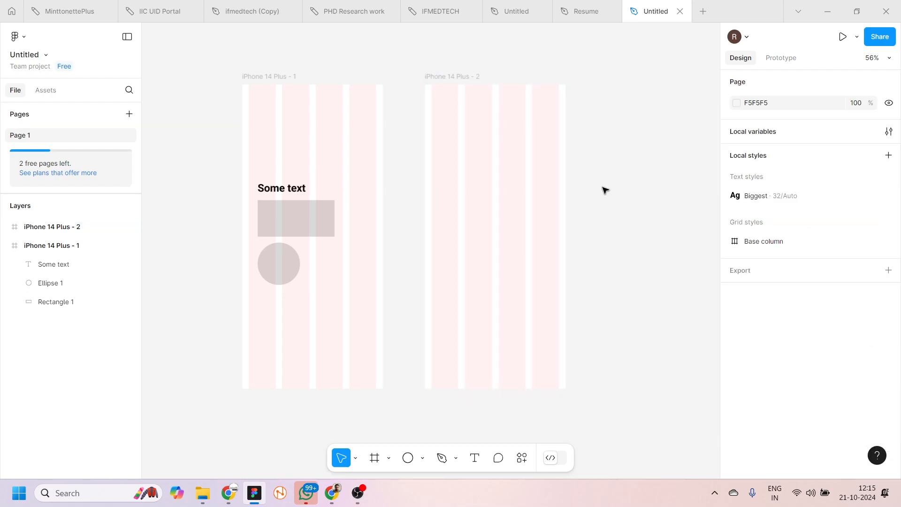
{"action": "left_click", "coordinate": [250, 77]}
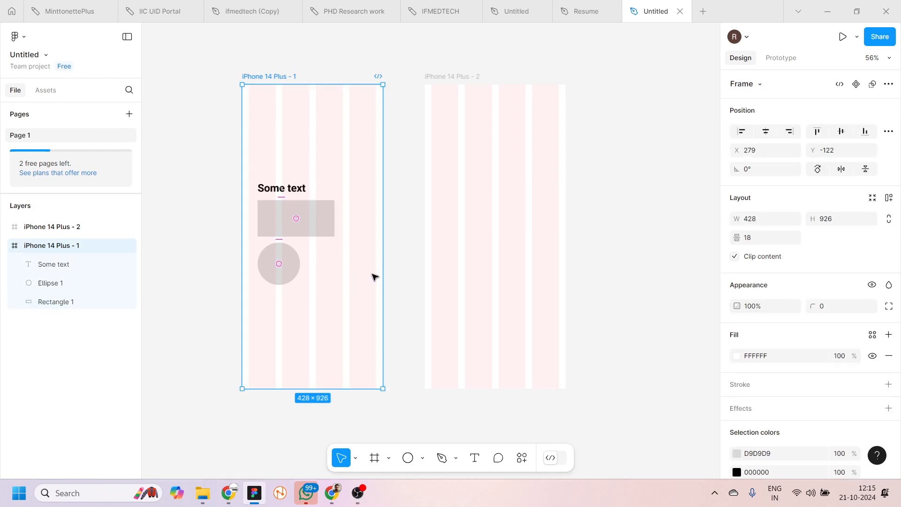
{"action": "left_click", "coordinate": [622, 288]}
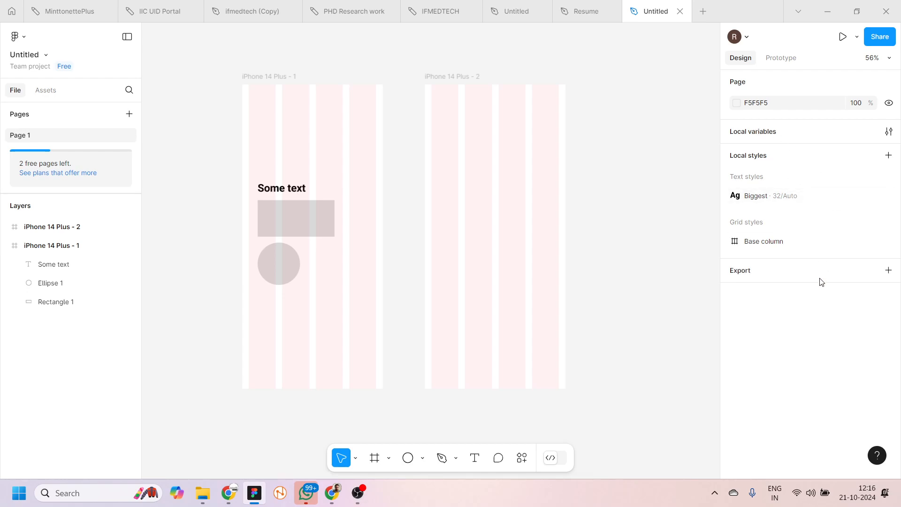
{"action": "double_click", "coordinate": [775, 242]}
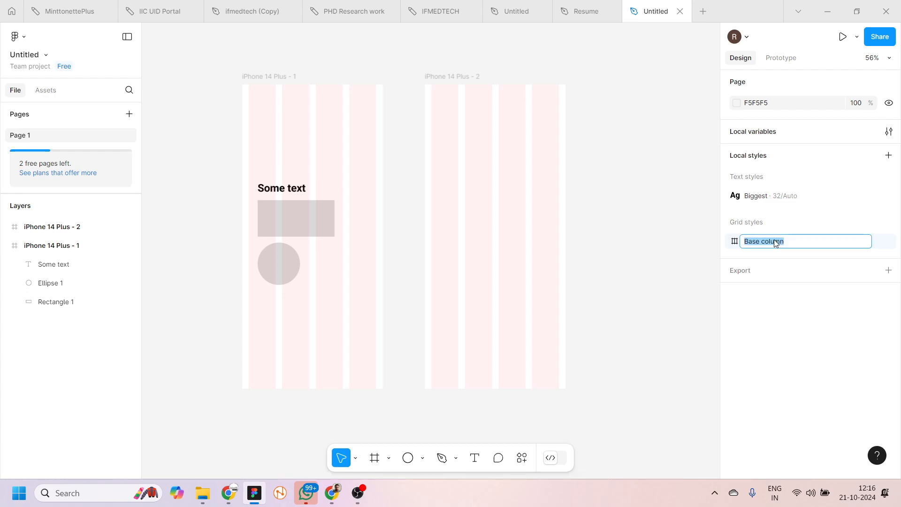
{"action": "left_click", "coordinate": [738, 245]}
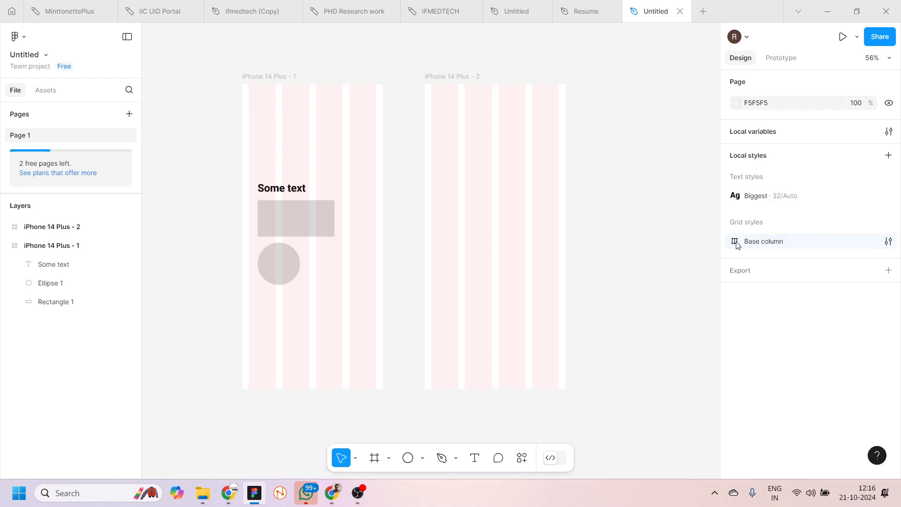
{"action": "double_click", "coordinate": [738, 244]}
{"action": "left_click", "coordinate": [887, 247]}
{"action": "left_click", "coordinate": [886, 247]}
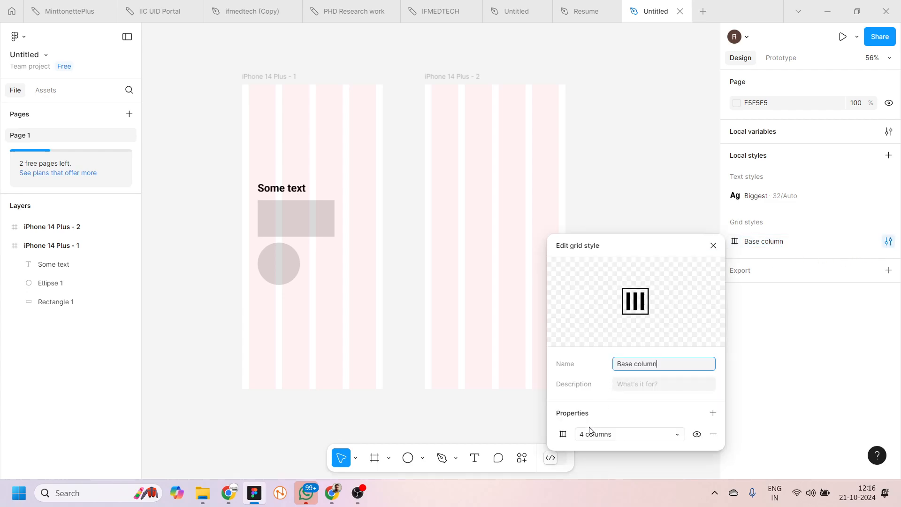
{"action": "left_click", "coordinate": [563, 433]}
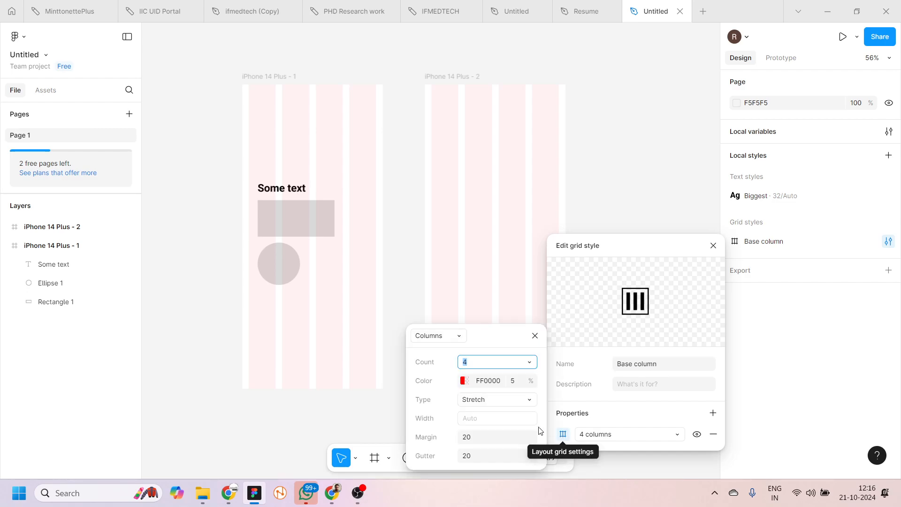
{"action": "left_click", "coordinate": [480, 440]}
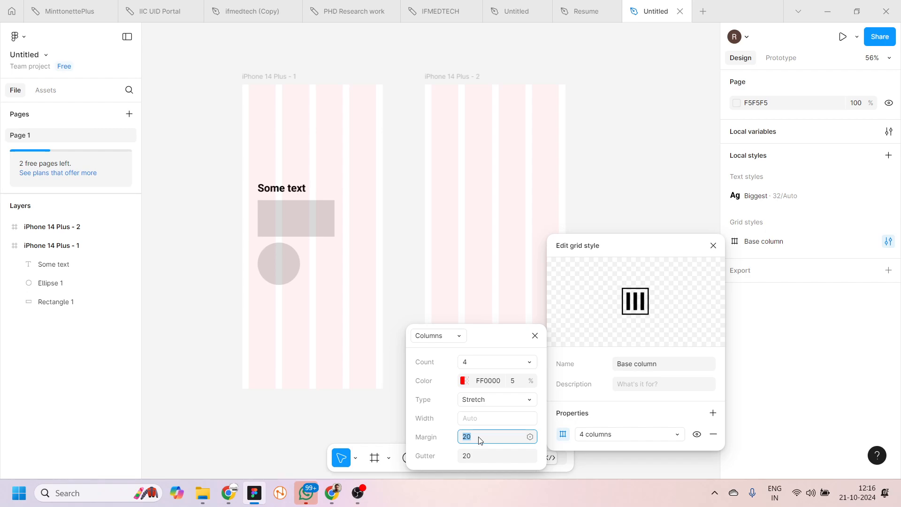
{"action": "type", "text": "30"}
{"action": "key", "text": "Return"}
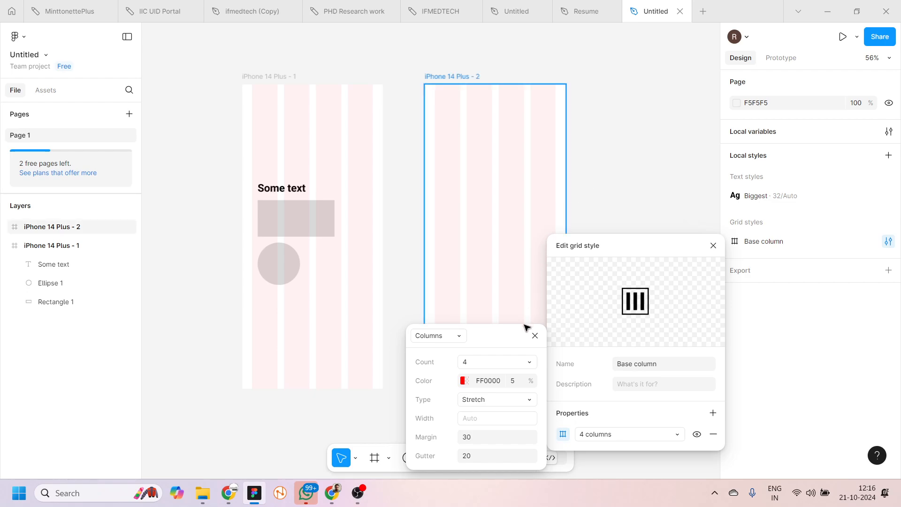
{"action": "left_click", "coordinate": [530, 338]}
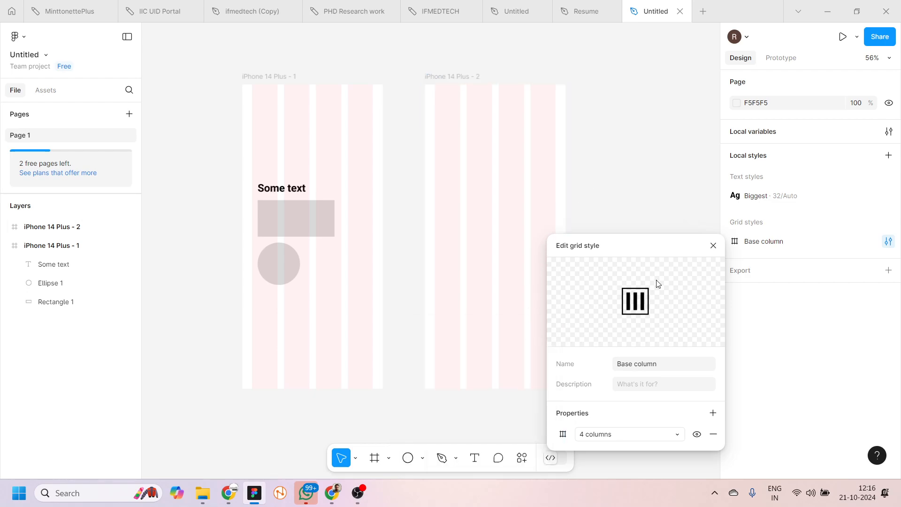
{"action": "left_click", "coordinate": [712, 246]}
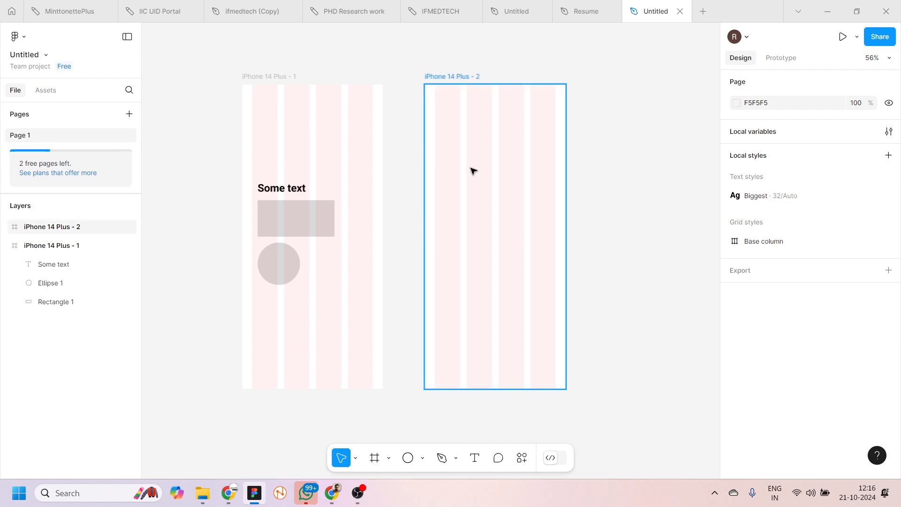
{"action": "scroll", "coordinate": [646, 257], "scroll_direction": "up", "scroll_amount": 2}
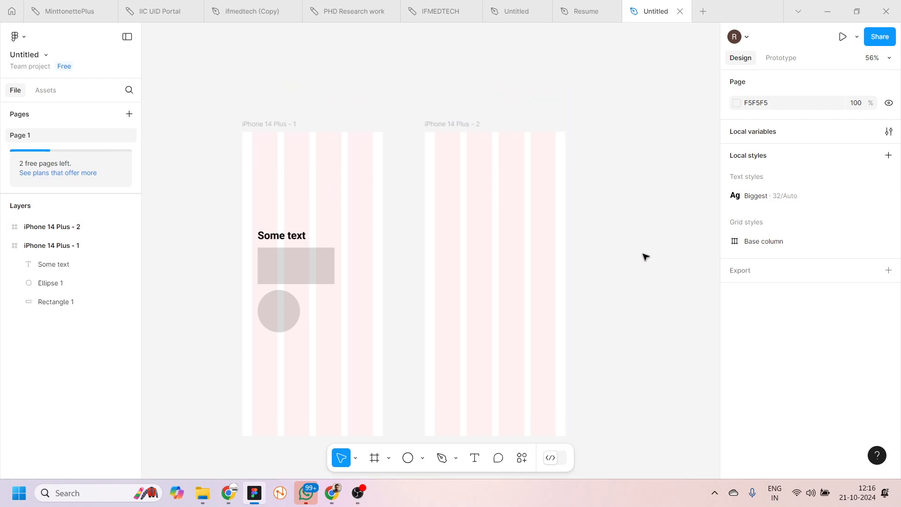
{"action": "scroll", "coordinate": [645, 256], "scroll_direction": "right", "scroll_amount": 4}
{"action": "scroll", "coordinate": [645, 257], "scroll_direction": "down", "scroll_amount": 1}
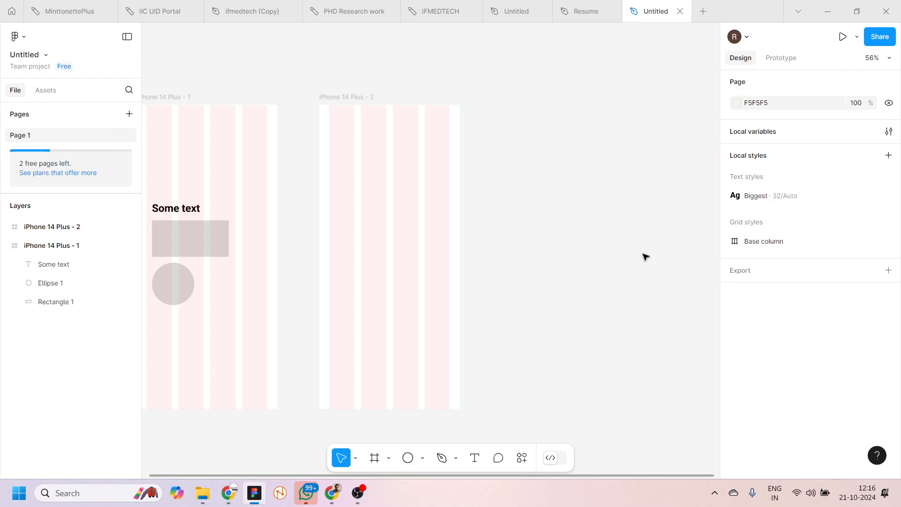
{"action": "scroll", "coordinate": [646, 257], "scroll_direction": "left", "scroll_amount": 4}
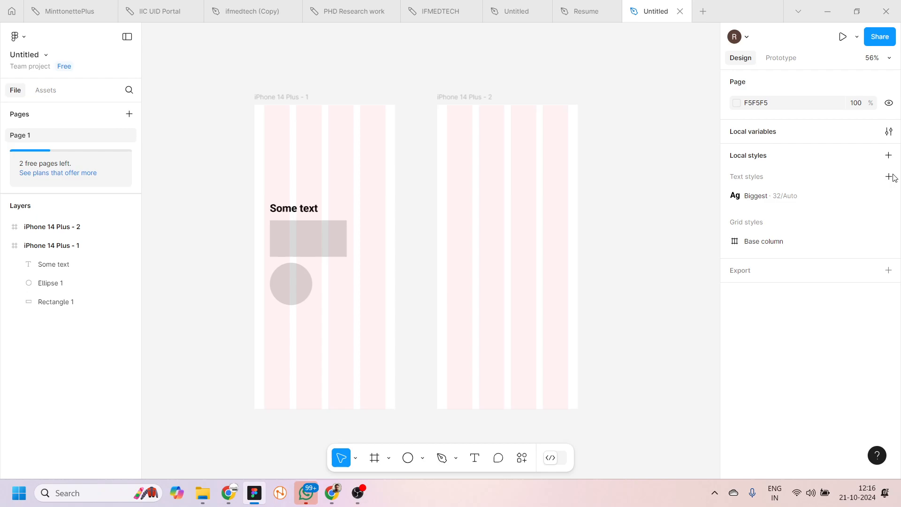
{"action": "left_click", "coordinate": [888, 156]}
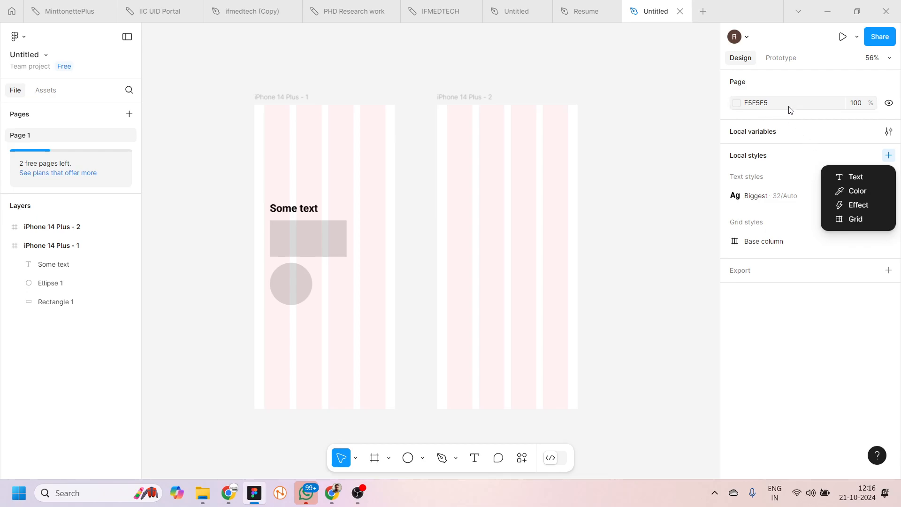
{"action": "left_click", "coordinate": [613, 258]}
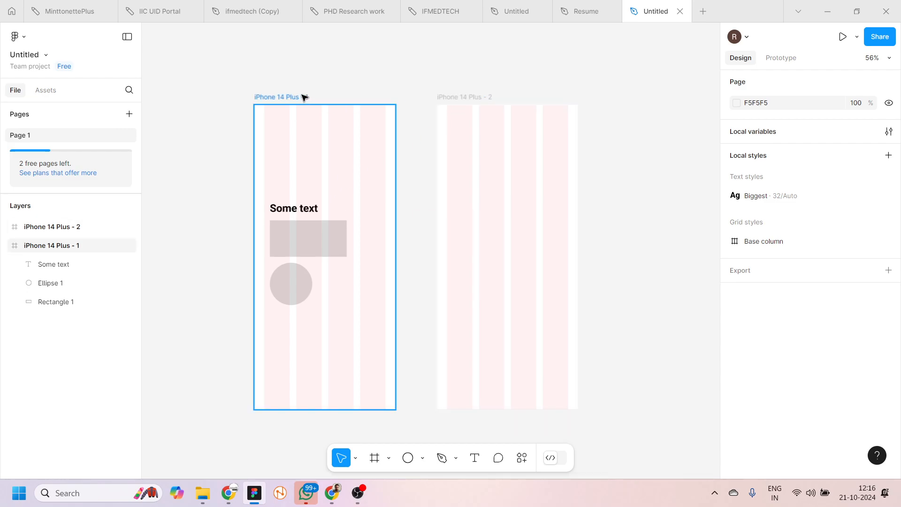
- Delete the "Some text" layer, the rectangle and the circle from the iPhone 14 Plus - 1 frame
{"action": "left_click_drag", "start_coordinate": [255, 187], "coordinate": [382, 316]}
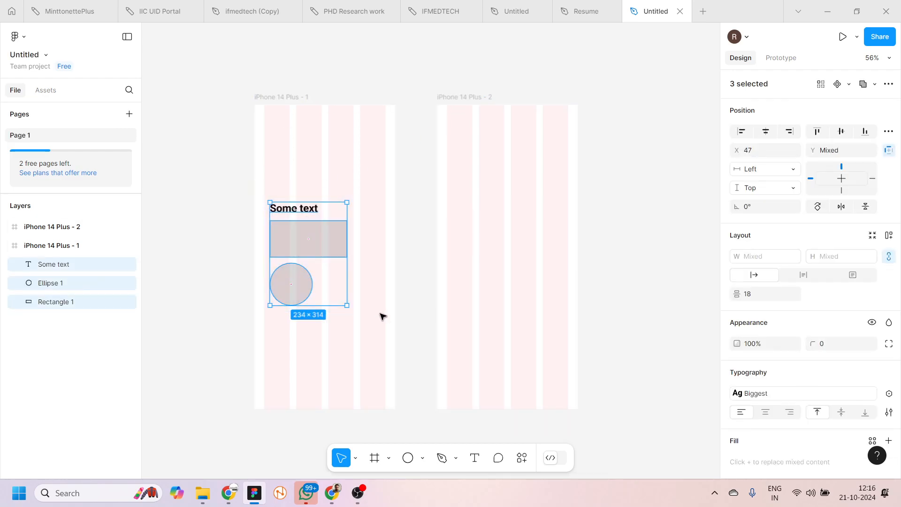
{"action": "key", "text": "Delete"}
- Draw a full-width header rectangle about 428 × 92 along the top edge of the iPhone 14 Plus - 1 frame
{"action": "scroll", "coordinate": [267, 114], "scroll_direction": "up", "scroll_amount": 4, "text": "ctrl"}
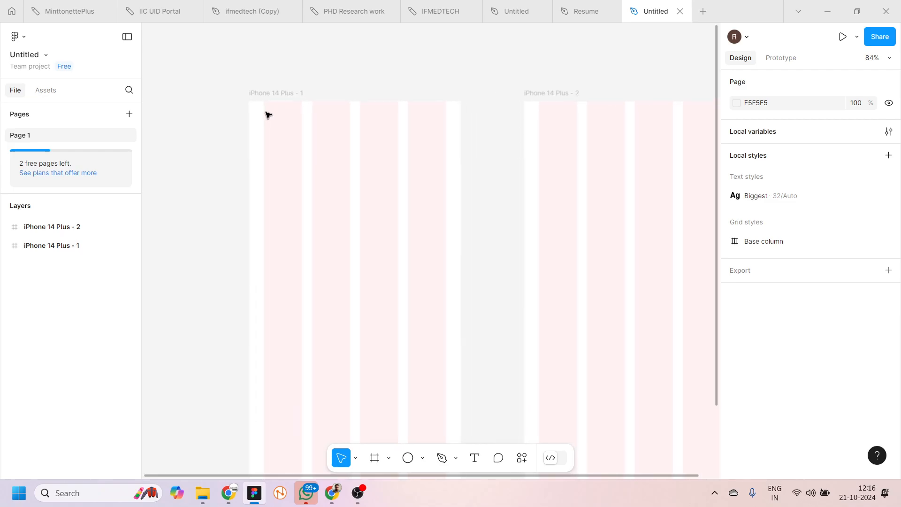
{"action": "scroll", "coordinate": [267, 114], "scroll_direction": "up", "scroll_amount": 2}
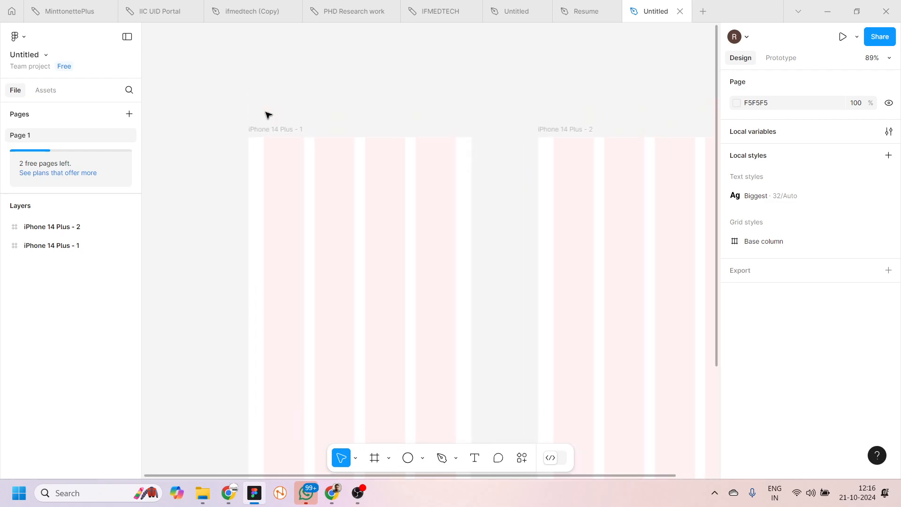
{"action": "scroll", "coordinate": [267, 115], "scroll_direction": "up", "scroll_amount": 5}
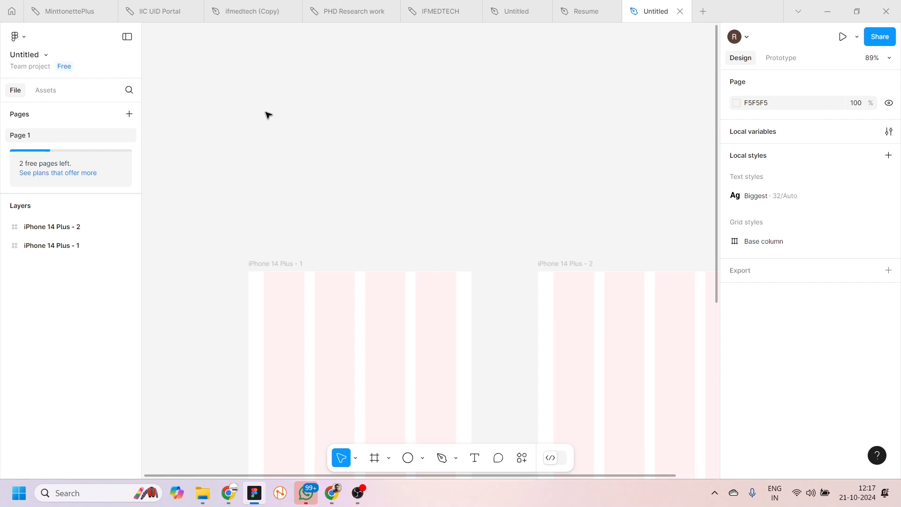
{"action": "left_click", "coordinate": [406, 463]}
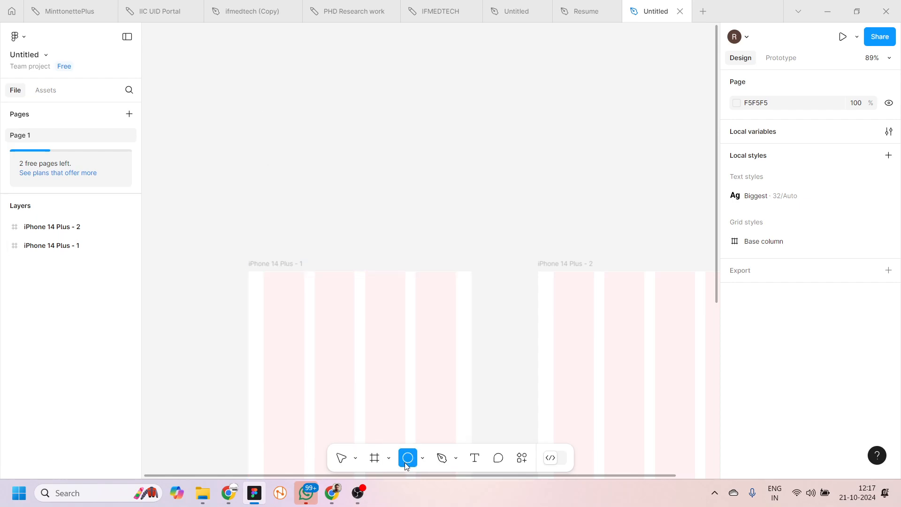
{"action": "left_click", "coordinate": [424, 459]}
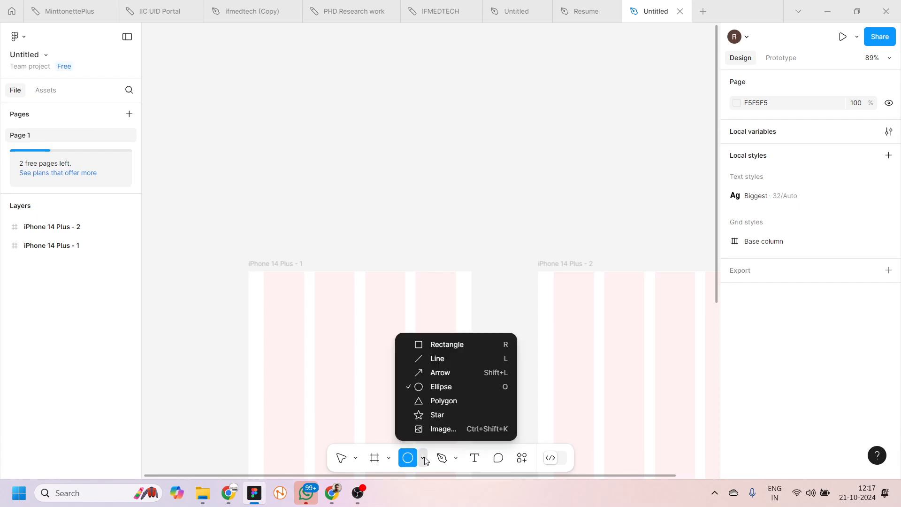
{"action": "left_click", "coordinate": [440, 343]}
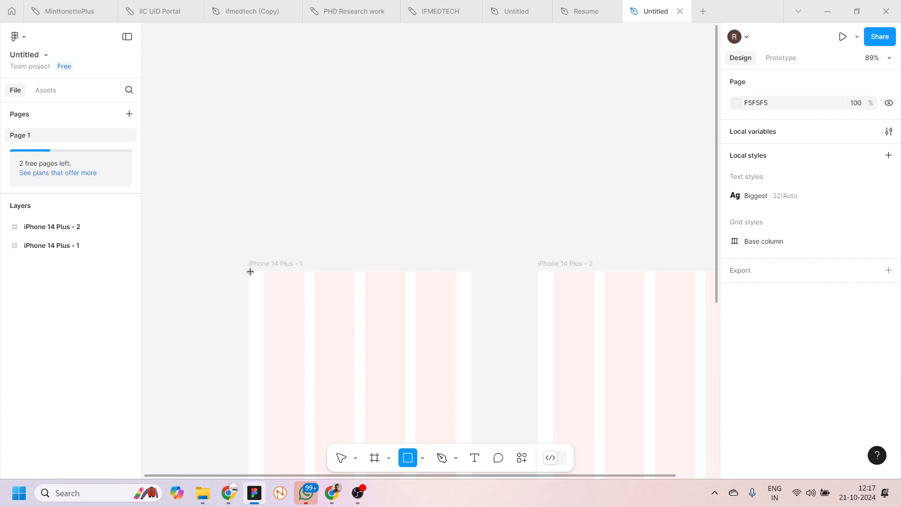
{"action": "left_click_drag", "start_coordinate": [250, 271], "coordinate": [467, 321]}
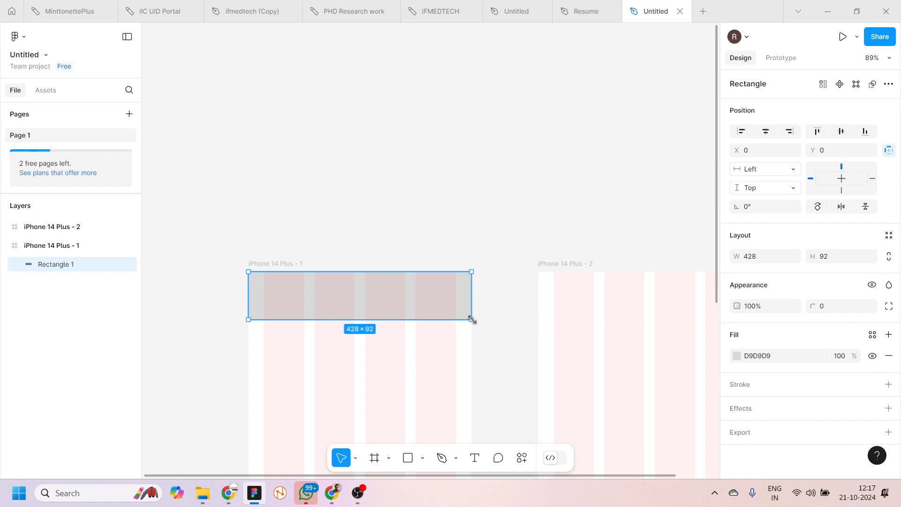
{"action": "left_click", "coordinate": [410, 235]}
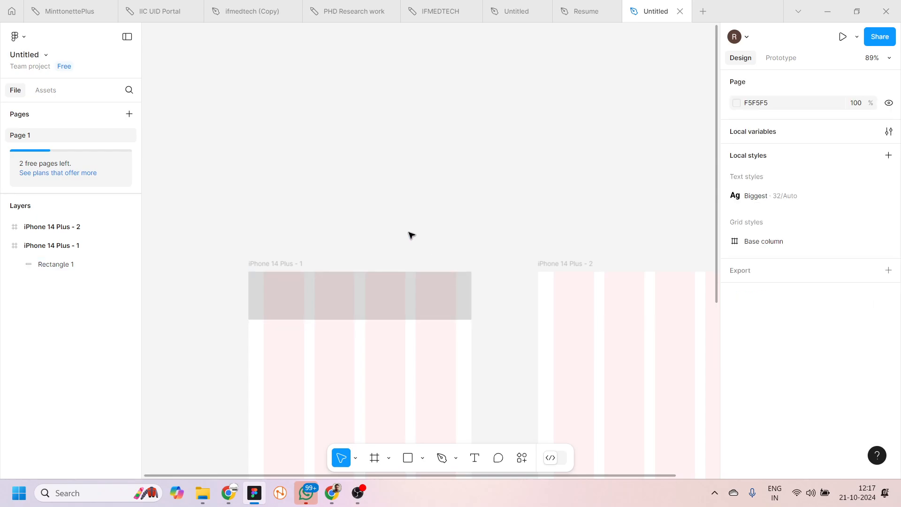
- Draw a thin rectangle about 50 × 5 on the empty canvas above the iPhone 14 Plus - 1 frame
{"action": "left_click", "coordinate": [408, 460]}
{"action": "left_click", "coordinate": [422, 458]}
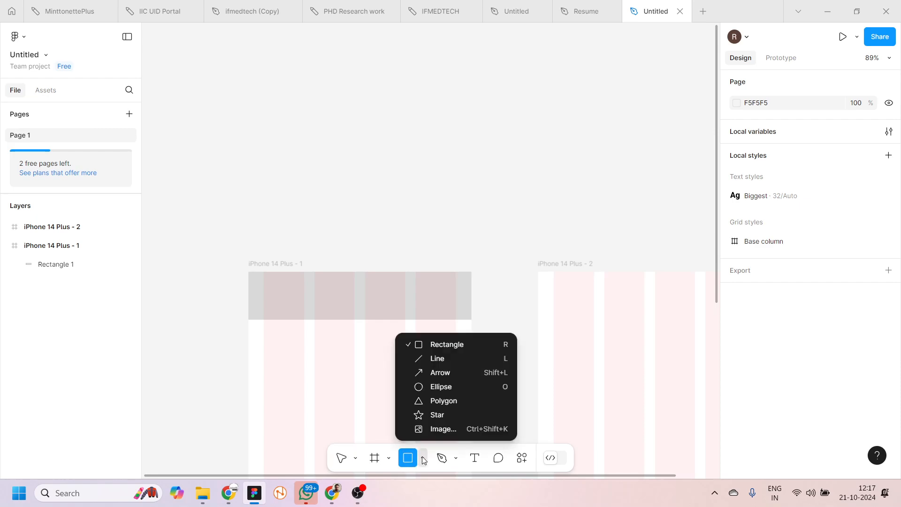
{"action": "left_click", "coordinate": [437, 346]}
{"action": "left_click_drag", "start_coordinate": [392, 196], "coordinate": [417, 197]}
{"action": "scroll", "coordinate": [424, 202], "scroll_direction": "up", "scroll_amount": 5}
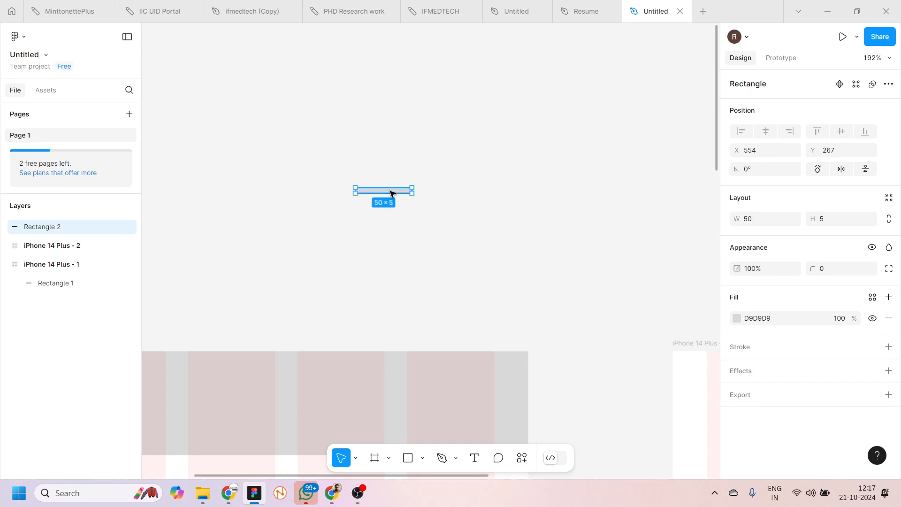
- Duplicate the thin bar into three stacked bars 5 apart, and narrow them to about 41 wide as one group
{"action": "left_click_drag", "start_coordinate": [392, 192], "coordinate": [392, 215]}
{"action": "left_click_drag", "start_coordinate": [322, 157], "coordinate": [449, 258]}
{"action": "left_click_drag", "start_coordinate": [411, 203], "coordinate": [402, 207]}
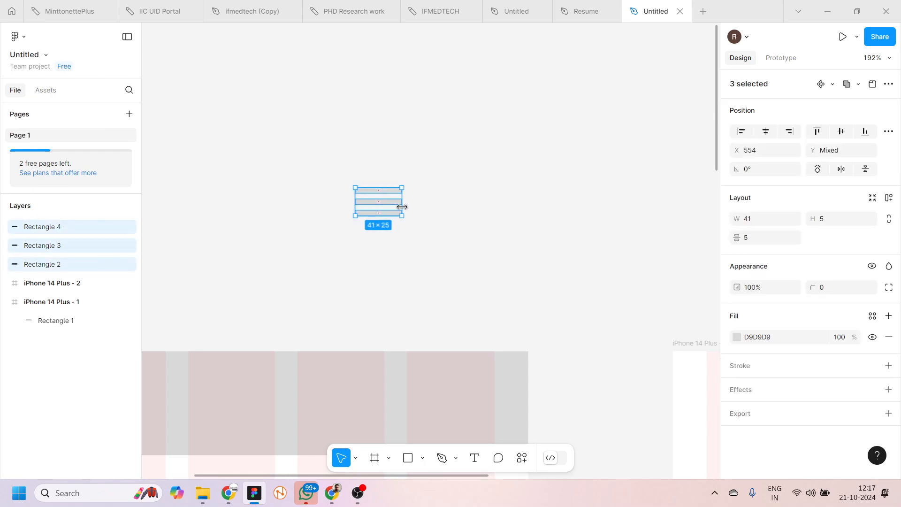
{"action": "key", "text": "ctrl+g"}
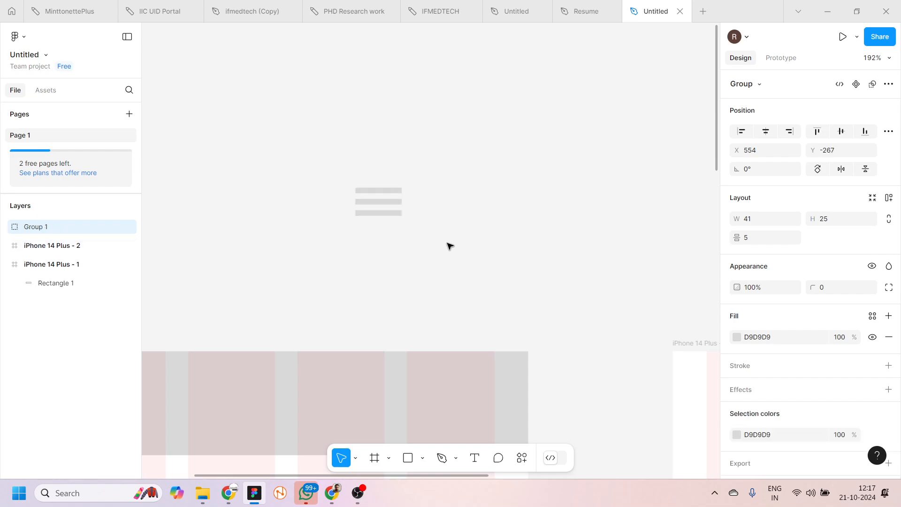
- Change the menu icon group's color to the darker gray A6A0A0
{"action": "left_click", "coordinate": [736, 434]}
{"action": "left_click", "coordinate": [596, 218]}
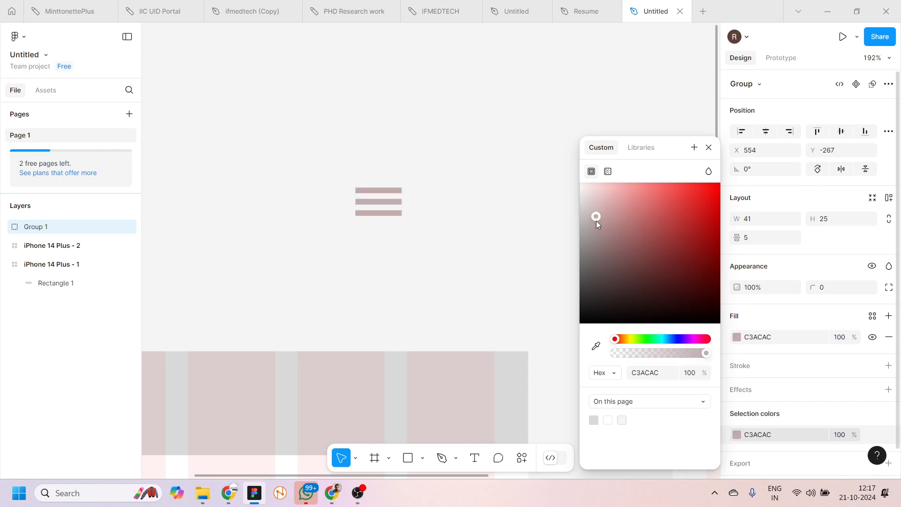
{"action": "left_click_drag", "start_coordinate": [596, 221], "coordinate": [585, 236]}
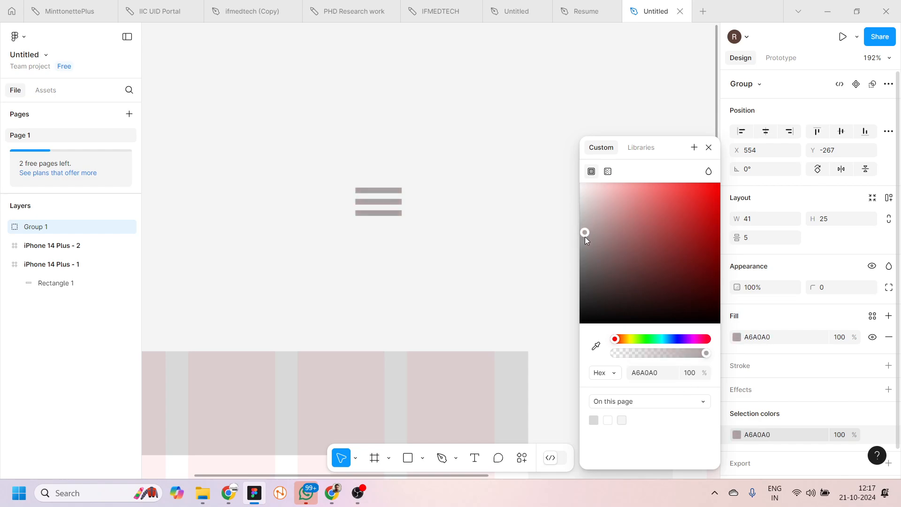
{"action": "left_click", "coordinate": [475, 217]}
- Move the menu icon group onto the right end of the header rectangle, at about X 363, Y 34
{"action": "scroll", "coordinate": [474, 216], "scroll_direction": "down", "scroll_amount": 5}
{"action": "left_click", "coordinate": [389, 98]}
{"action": "left_click_drag", "start_coordinate": [389, 98], "coordinate": [486, 299]}
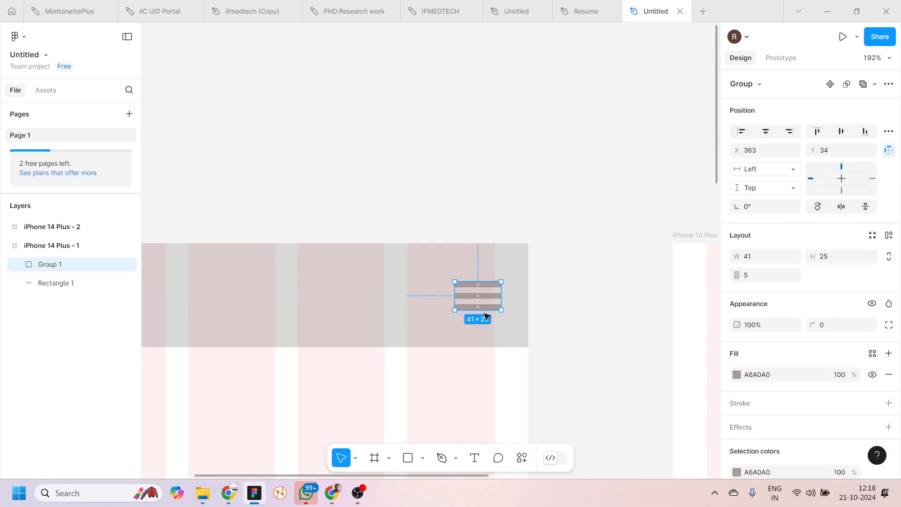
- Draw a circle about 52 × 52 at the left end of the header rectangle, at about X 18, Y 20
{"action": "scroll", "coordinate": [237, 347], "scroll_direction": "left", "scroll_amount": 4}
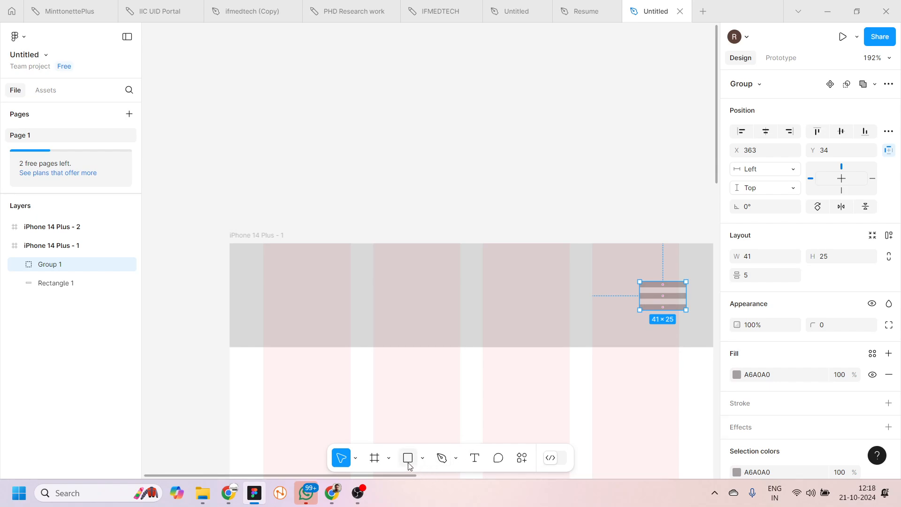
{"action": "left_click", "coordinate": [409, 465]}
{"action": "left_click", "coordinate": [422, 461]}
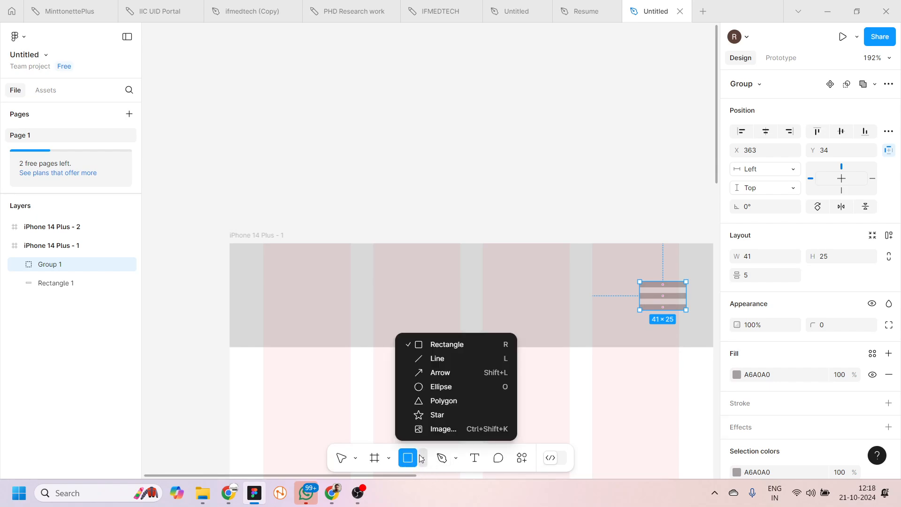
{"action": "left_click", "coordinate": [427, 387]}
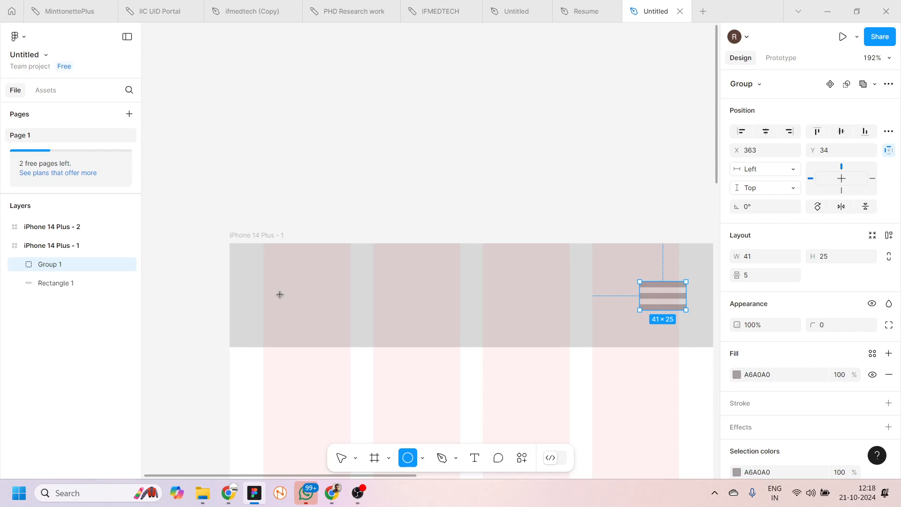
{"action": "mouse_move", "coordinate": [280, 296]}
{"action": "left_mouse_down"}
{"action": "mouse_move", "coordinate": [331, 342]}
{"action": "mouse_move", "coordinate": [309, 324]}
{"action": "left_mouse_up"}
- Change the circle's fill to the darker gray A8A8A8
{"action": "left_click", "coordinate": [737, 356]}
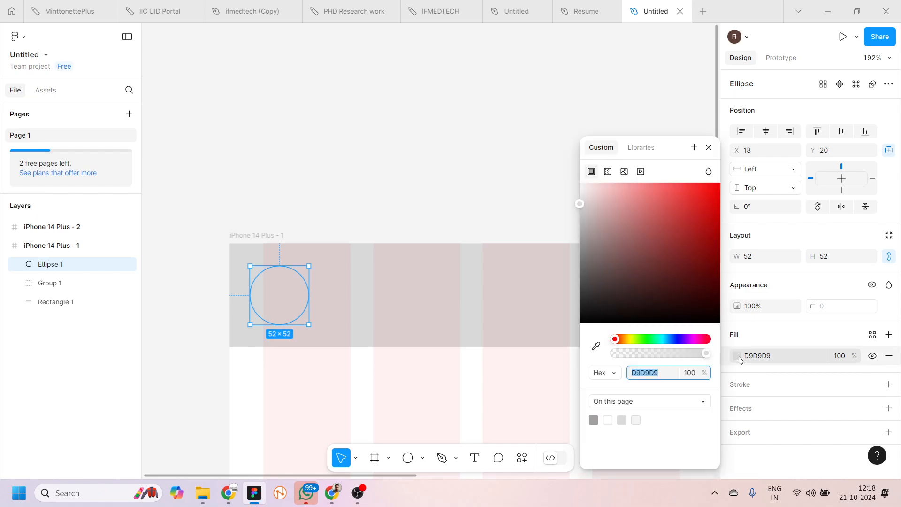
{"action": "left_click_drag", "start_coordinate": [596, 215], "coordinate": [572, 231]}
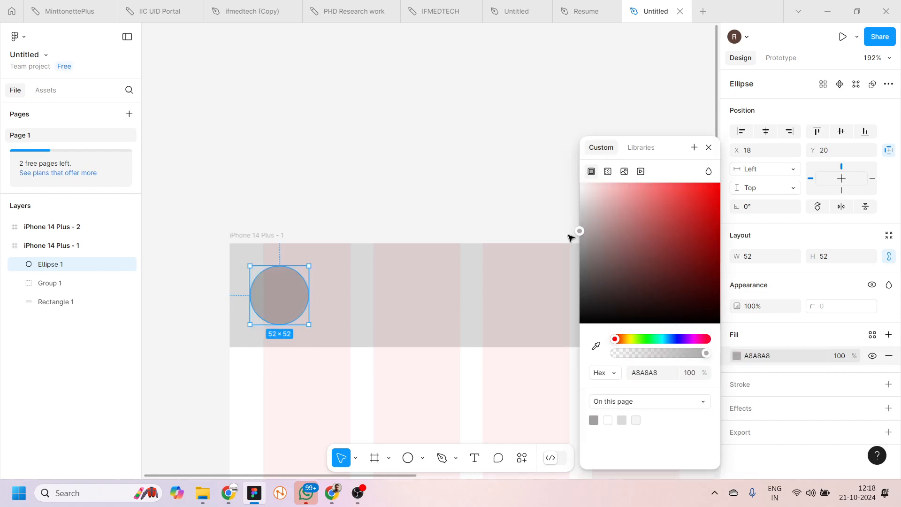
{"action": "left_click", "coordinate": [458, 155]}
- Move the header rectangle, circle and menu icon together out of the frame onto the empty canvas above iPhone 14 Plus - 1
{"action": "scroll", "coordinate": [458, 154], "scroll_direction": "down", "scroll_amount": 5}
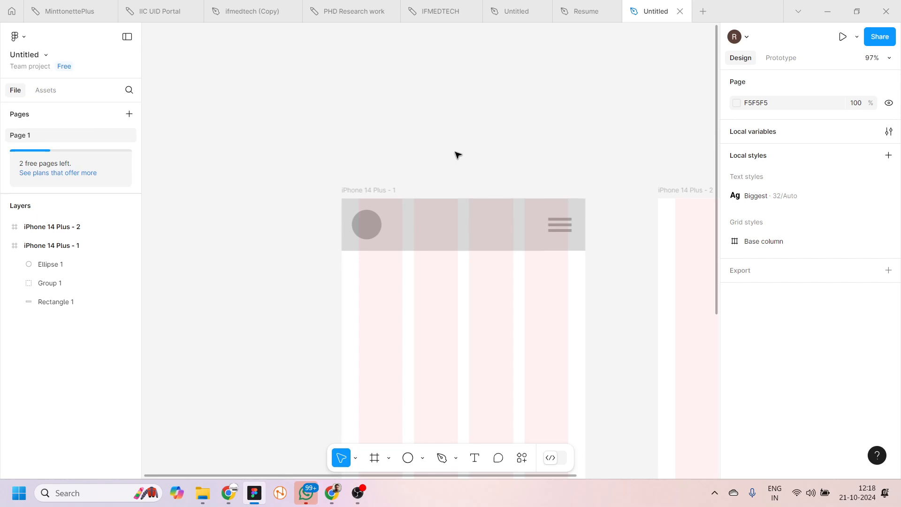
{"action": "scroll", "coordinate": [458, 155], "scroll_direction": "right", "scroll_amount": 1}
{"action": "scroll", "coordinate": [457, 154], "scroll_direction": "right", "scroll_amount": 2}
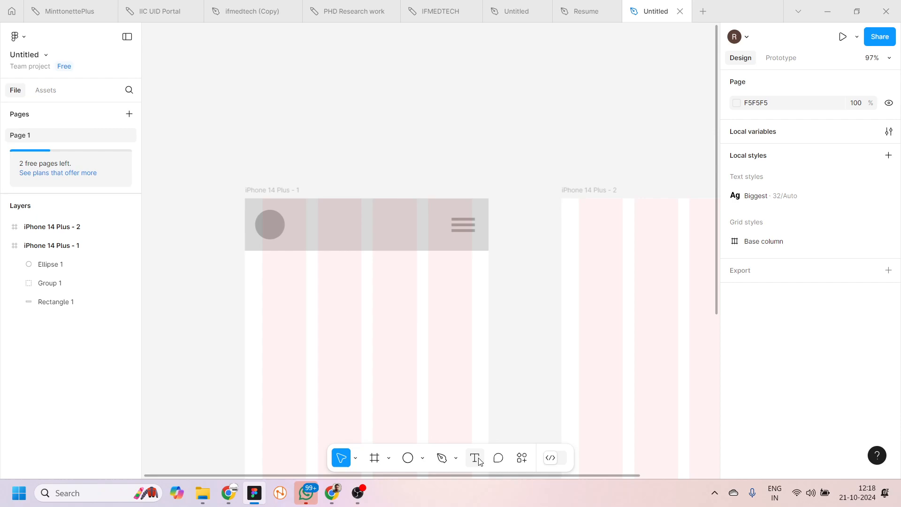
{"action": "scroll", "coordinate": [428, 350], "scroll_direction": "down", "scroll_amount": 2}
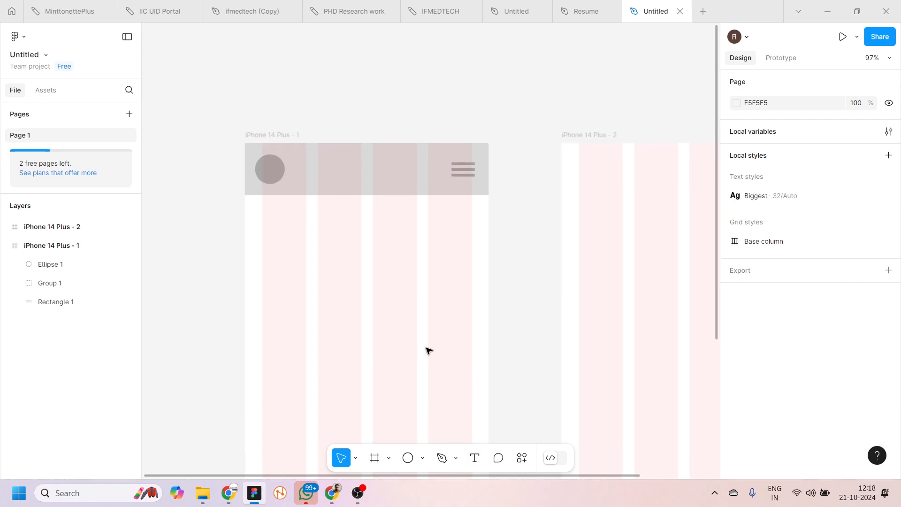
{"action": "left_click_drag", "start_coordinate": [210, 110], "coordinate": [506, 206]}
{"action": "scroll", "coordinate": [506, 206], "scroll_direction": "down", "scroll_amount": 3}
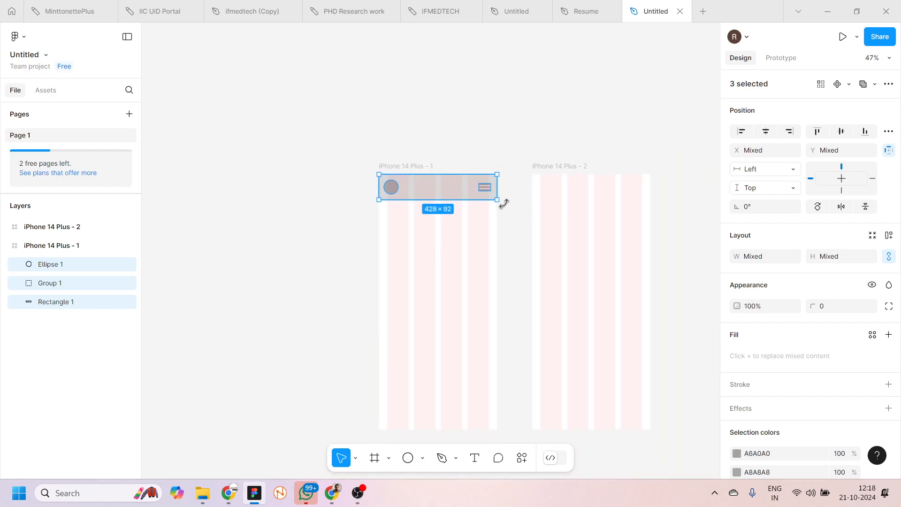
{"action": "scroll", "coordinate": [504, 203], "scroll_direction": "right", "scroll_amount": 5}
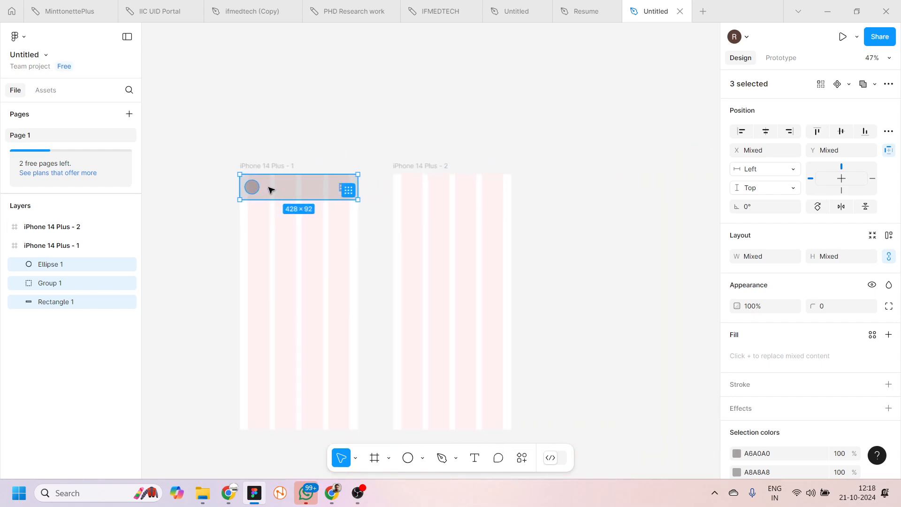
{"action": "left_click_drag", "start_coordinate": [267, 188], "coordinate": [264, 109]}
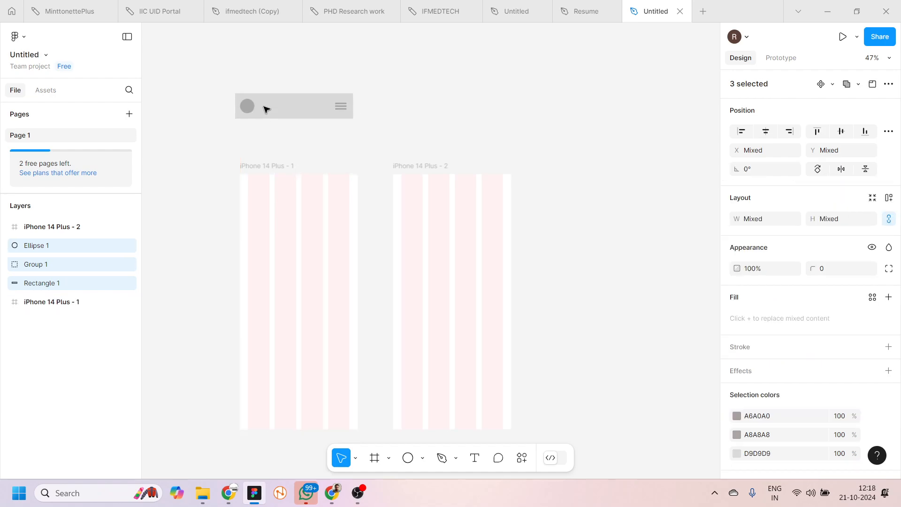
- Create one component from the three header elements and rename it Header
{"action": "left_click_drag", "start_coordinate": [217, 82], "coordinate": [391, 130]}
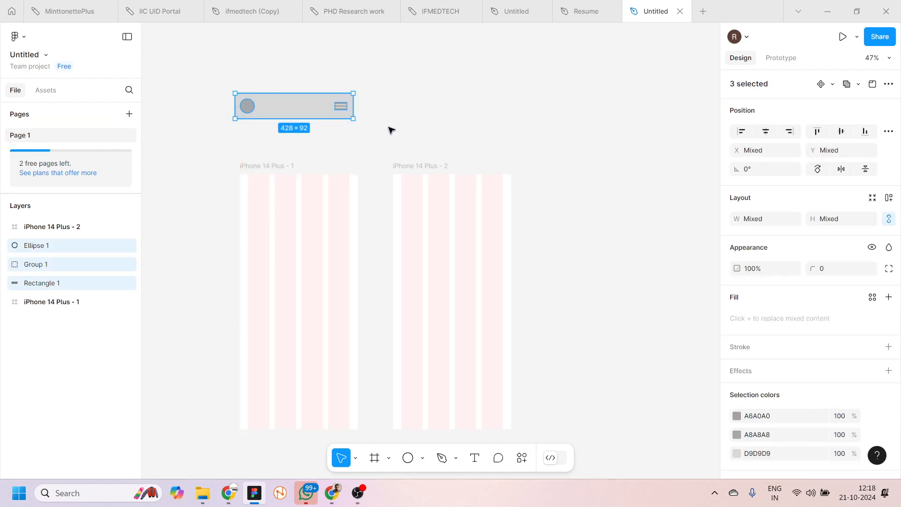
{"action": "key", "text": "ctrl+alt+k"}
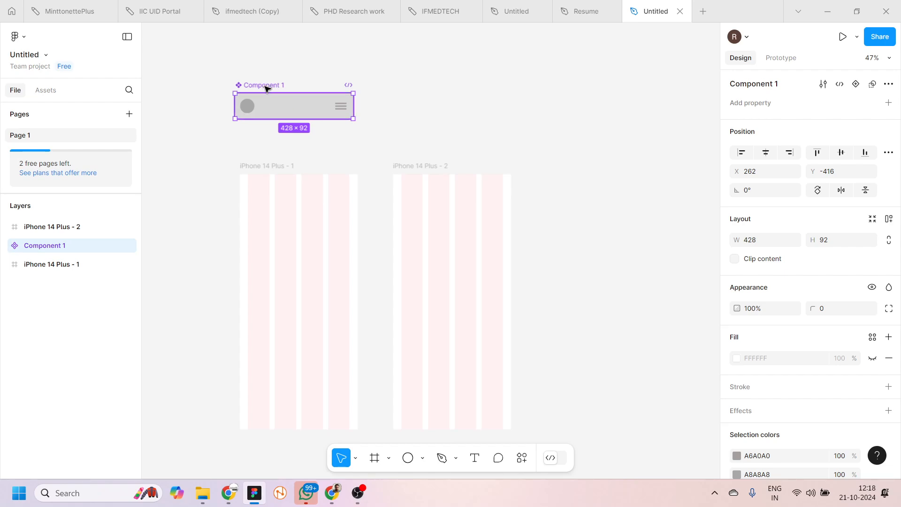
{"action": "double_click", "coordinate": [265, 86]}
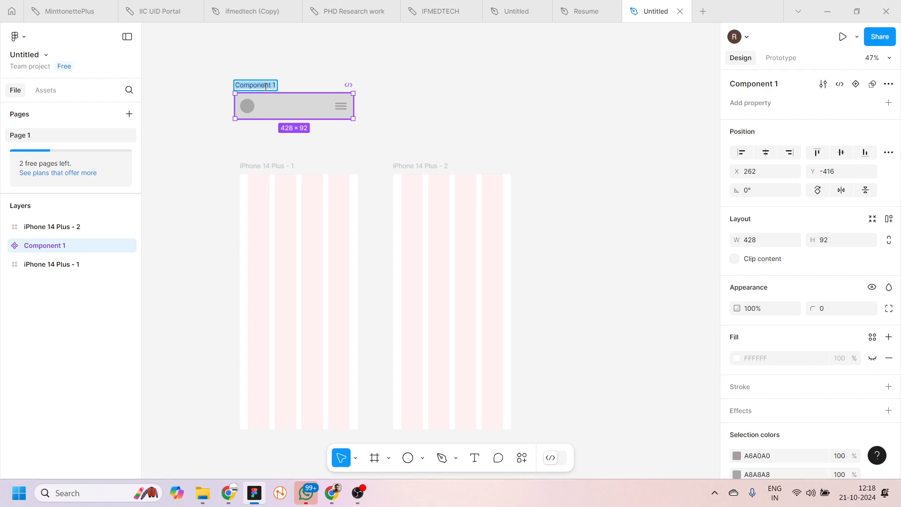
{"action": "type", "text": "Header"}
{"action": "key", "text": "Return"}
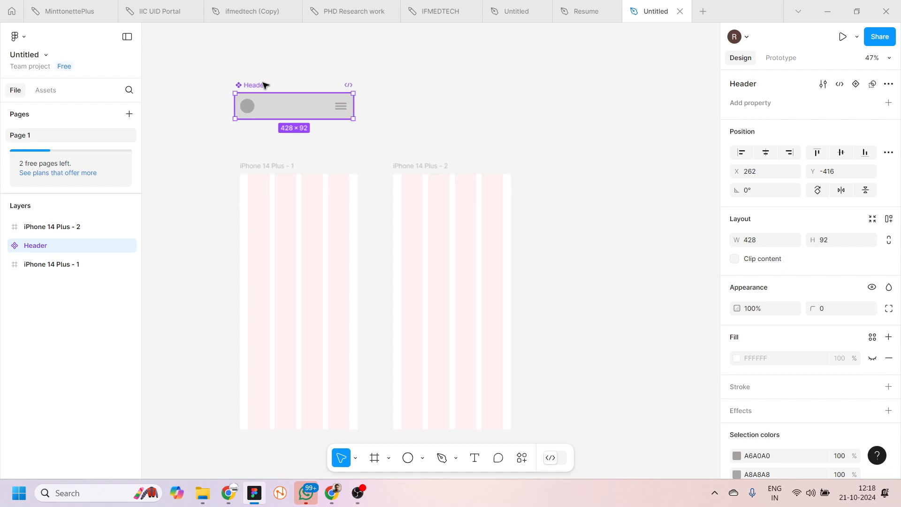
- Move the Header component up to about X 247, Y -533, and place an instance of it at the top of both iPhone frames
{"action": "left_click_drag", "start_coordinate": [266, 83], "coordinate": [261, 52]}
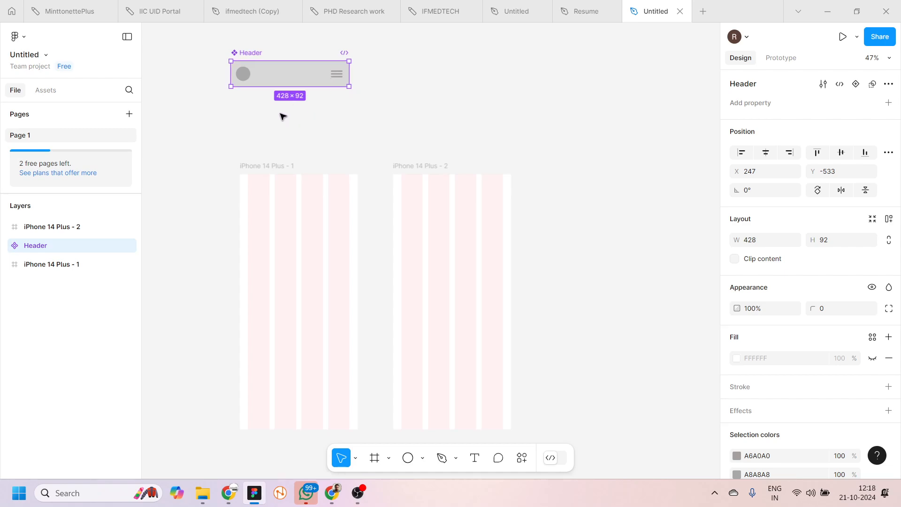
{"action": "left_click_drag", "start_coordinate": [295, 83], "coordinate": [446, 193]}
{"action": "left_click", "coordinate": [446, 138]}
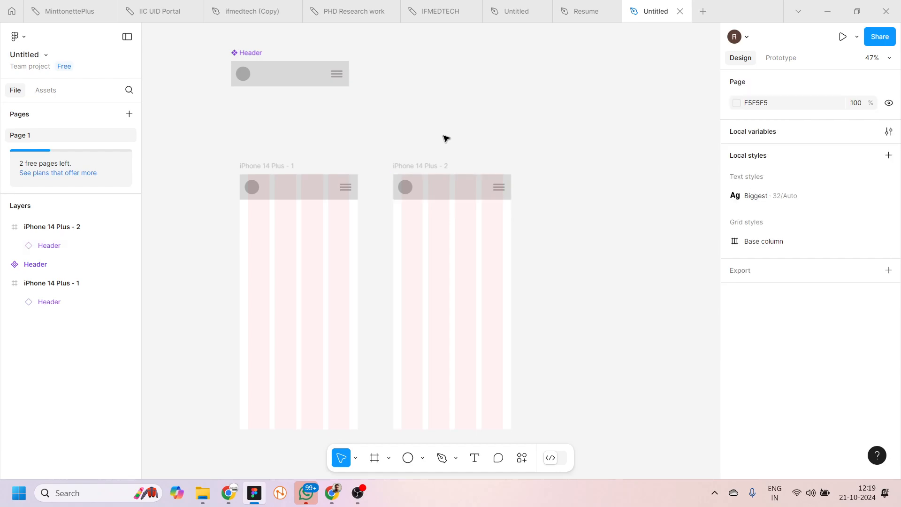
- Enlarge the circle in the main Header component from its center to about 54 × 54
{"action": "scroll", "coordinate": [322, 150], "scroll_direction": "down", "scroll_amount": 3}
{"action": "scroll", "coordinate": [322, 150], "scroll_direction": "up", "scroll_amount": 6}
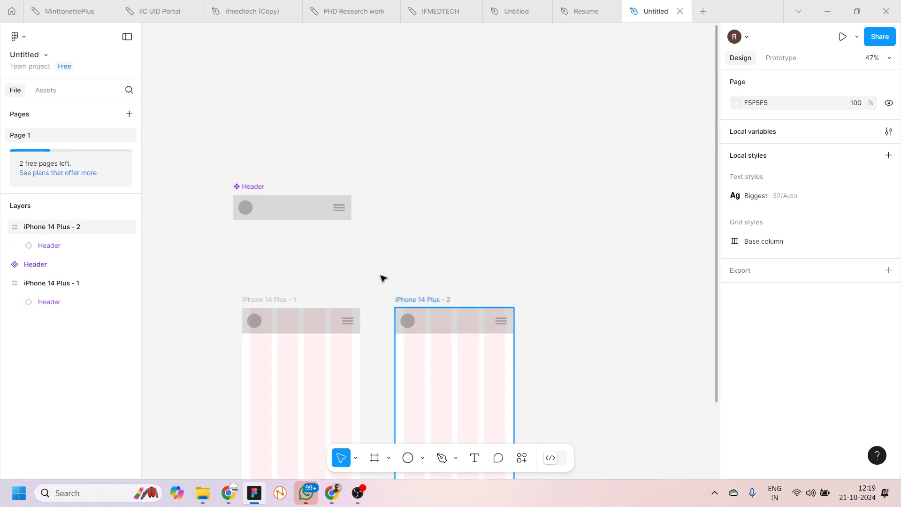
{"action": "left_click", "coordinate": [252, 208]}
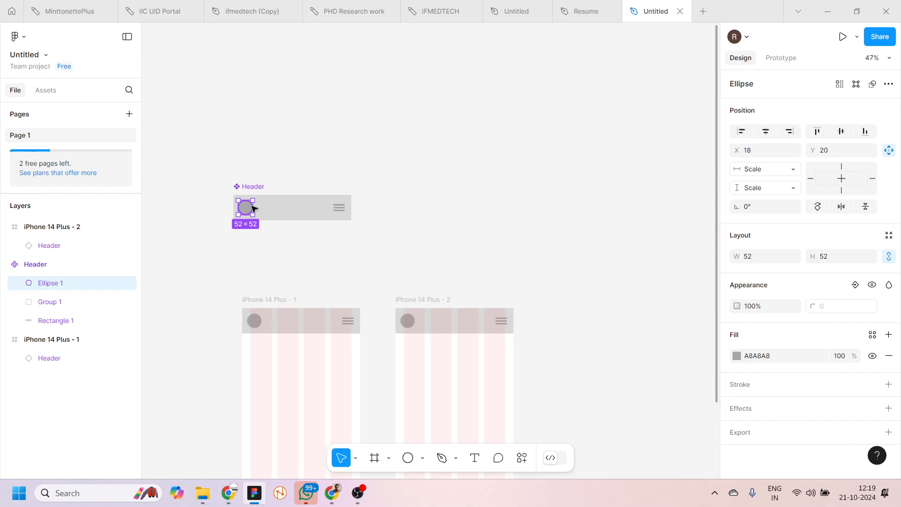
{"action": "key", "text": "alt"}
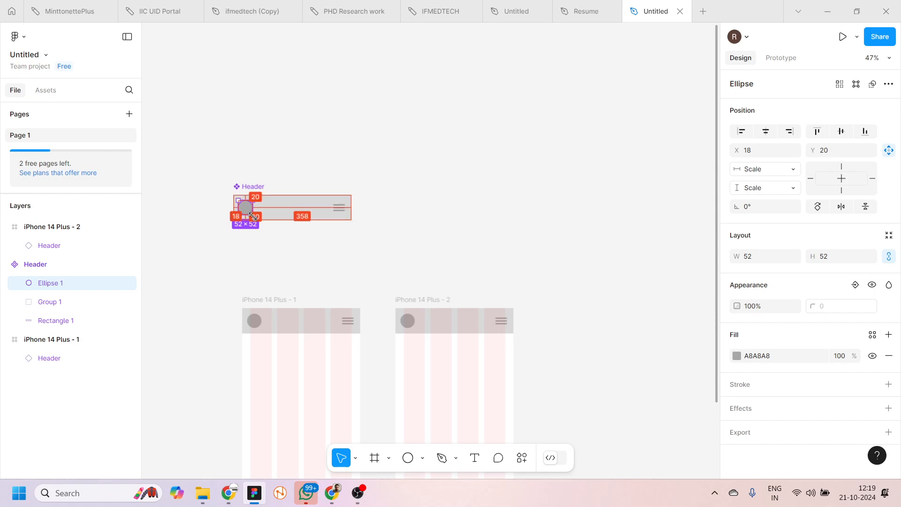
{"action": "left_click_drag", "start_coordinate": [251, 216], "coordinate": [252, 215]}
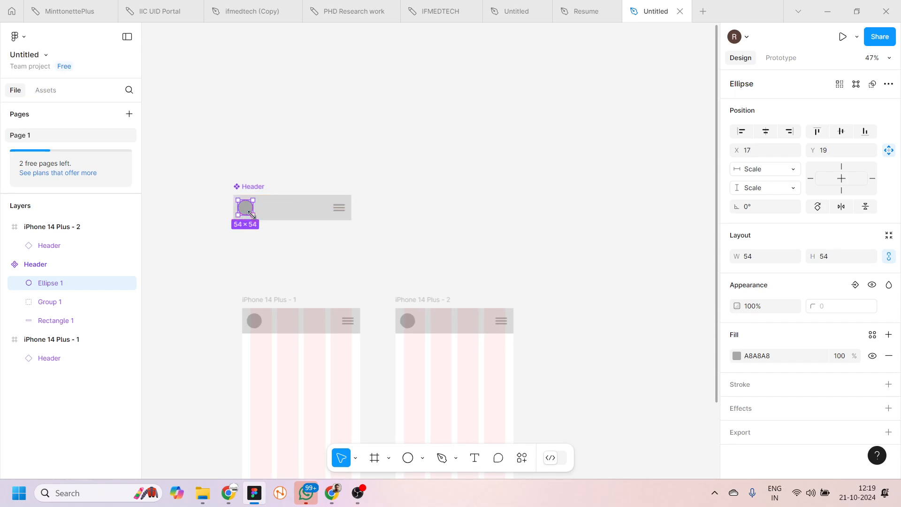
{"action": "left_click", "coordinate": [188, 227]}
- Move the main Header component farther above the frames, to about X 260, Y -872, and mark it ready for development
{"action": "scroll", "coordinate": [188, 227], "scroll_direction": "down", "scroll_amount": 5}
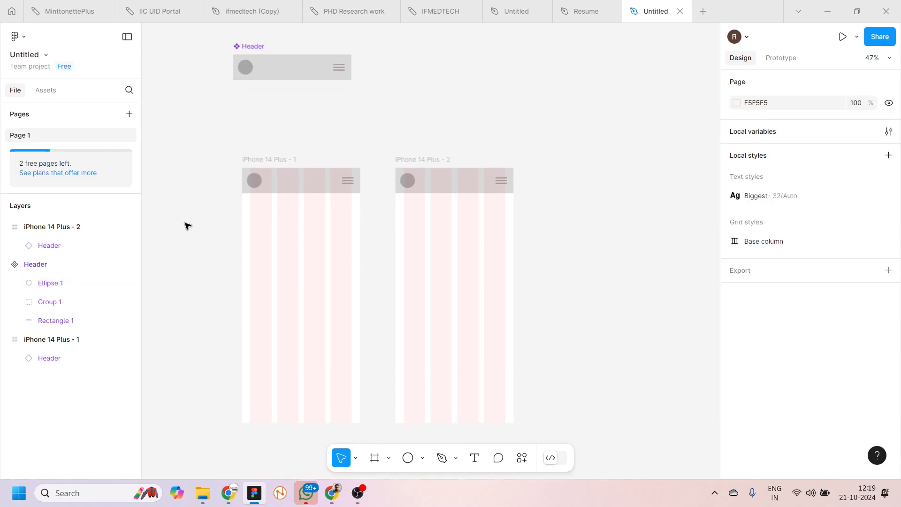
{"action": "scroll", "coordinate": [188, 226], "scroll_direction": "up", "scroll_amount": 7}
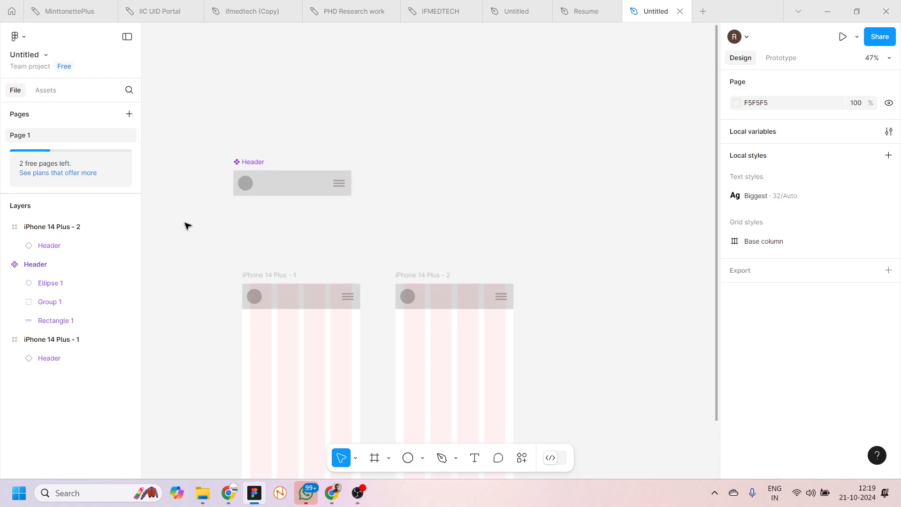
{"action": "left_click", "coordinate": [254, 231]}
{"action": "left_click_drag", "start_coordinate": [262, 234], "coordinate": [264, 141]}
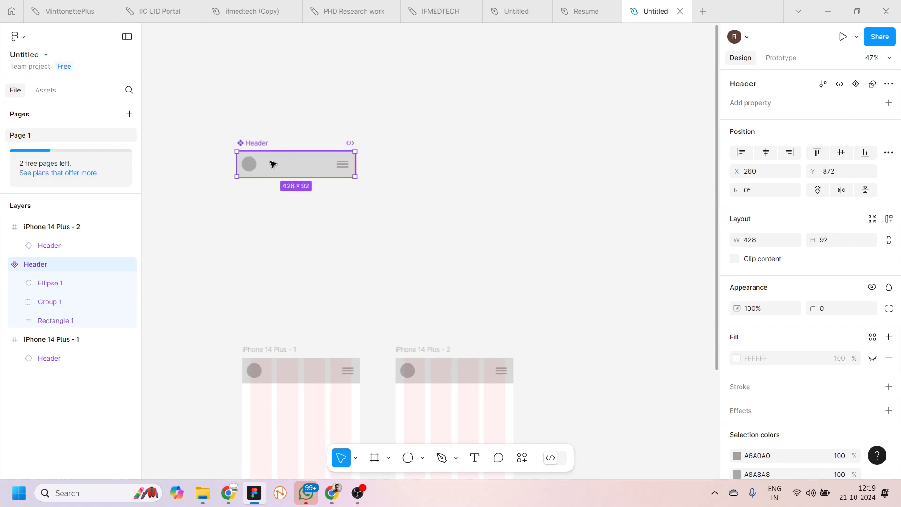
{"action": "left_click", "coordinate": [840, 85]}
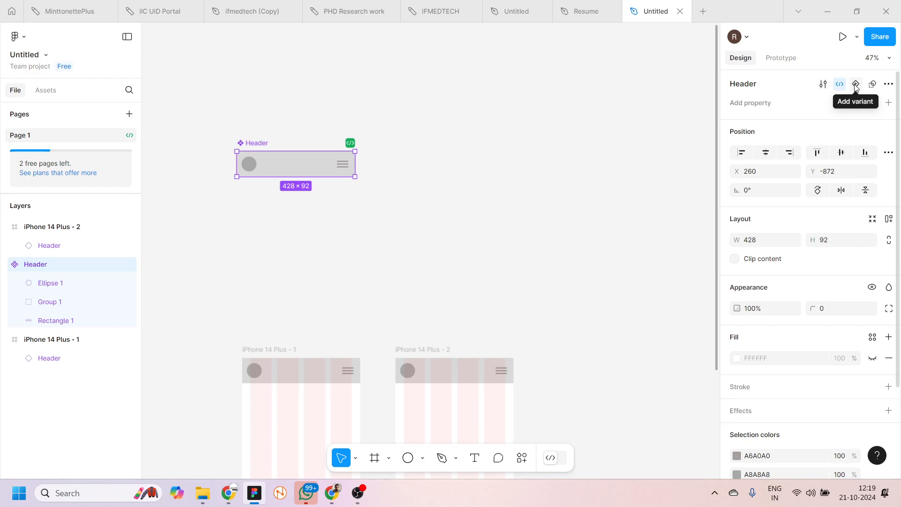
- Add a second variant to the Header component and name it Dark
{"action": "left_click", "coordinate": [856, 84]}
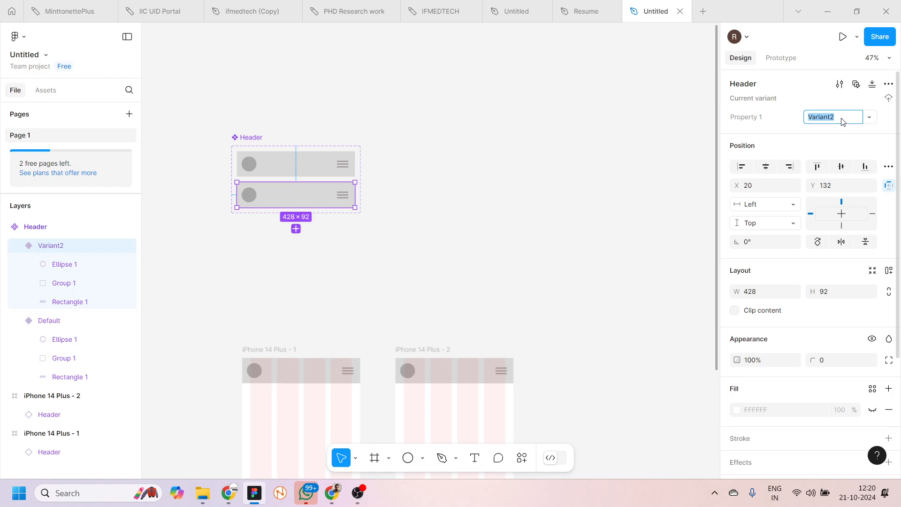
{"action": "type", "text": "Dark"}
{"action": "key", "text": "Return"}
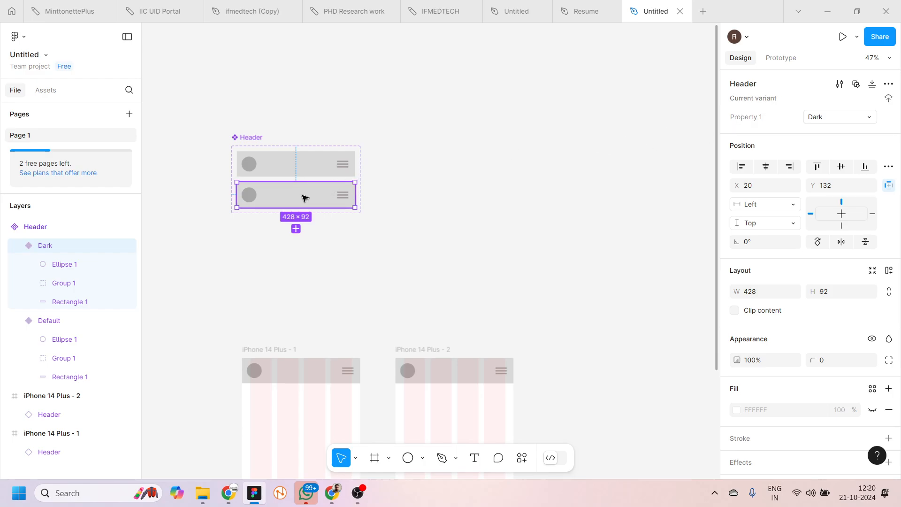
{"action": "left_click_drag", "start_coordinate": [333, 236], "coordinate": [288, 195]}
{"action": "left_click", "coordinate": [274, 279]}
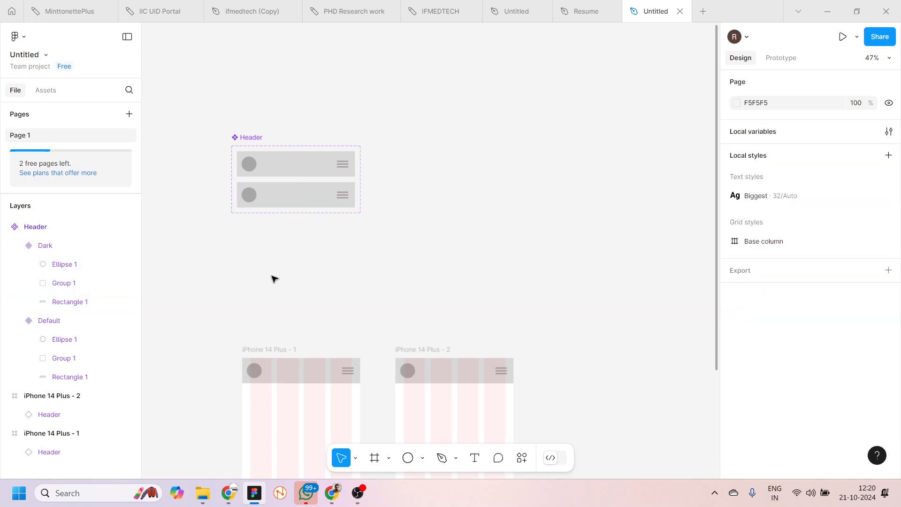
- Fill the Dark variant's background rectangle with the near-black 2E2E2E and select the Header component set
{"action": "left_click", "coordinate": [280, 192], "text": "ctrl"}
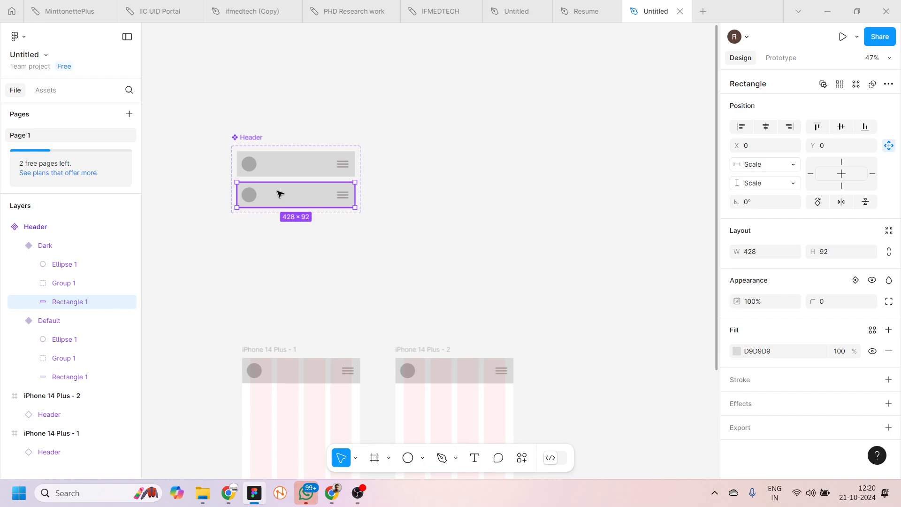
{"action": "left_click", "coordinate": [737, 352]}
{"action": "left_click_drag", "start_coordinate": [608, 258], "coordinate": [550, 306]}
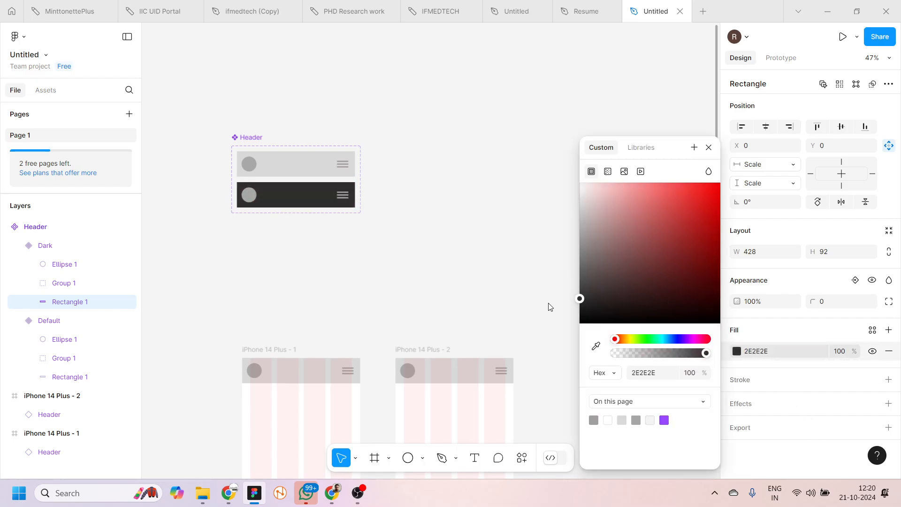
{"action": "left_click", "coordinate": [251, 249]}
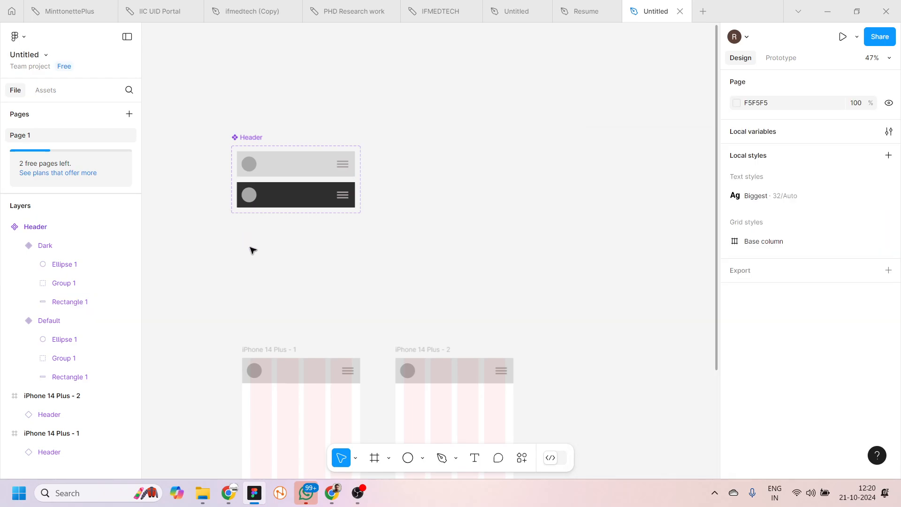
{"action": "left_click", "coordinate": [239, 140]}
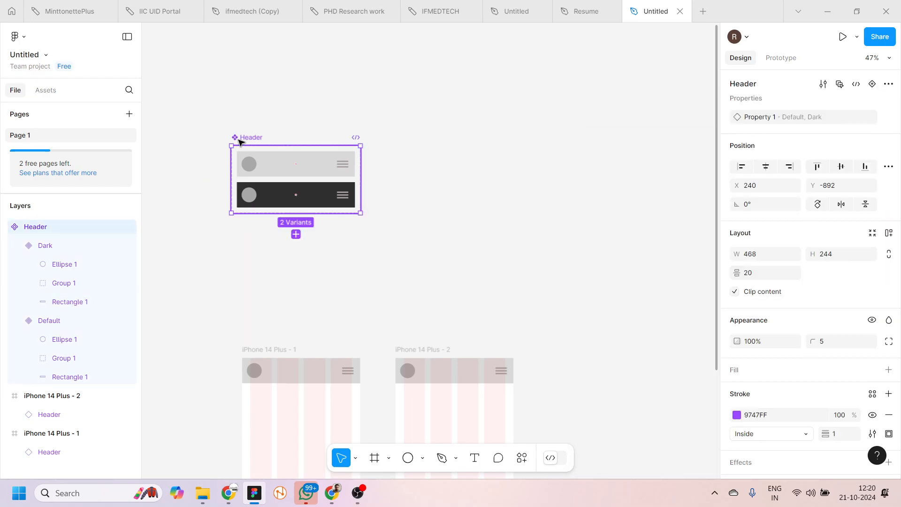
{"action": "scroll", "coordinate": [190, 242], "scroll_direction": "down", "scroll_amount": 3}
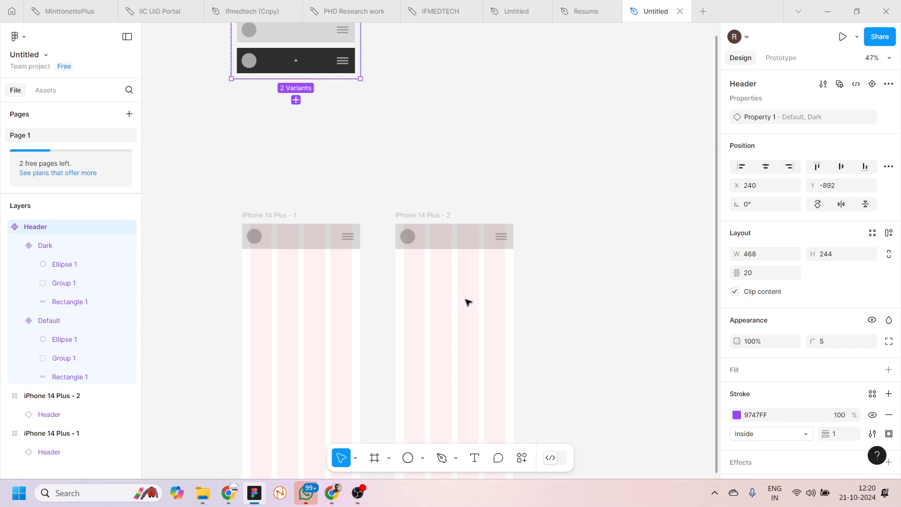
- Duplicate the iPhone 14 Plus - 1 frame and place the copy beside it, on the side away from iPhone 14 Plus - 2
{"action": "scroll", "coordinate": [466, 301], "scroll_direction": "right", "scroll_amount": 3}
{"action": "scroll", "coordinate": [466, 301], "scroll_direction": "left", "scroll_amount": 8}
{"action": "scroll", "coordinate": [465, 301], "scroll_direction": "right", "scroll_amount": 2}
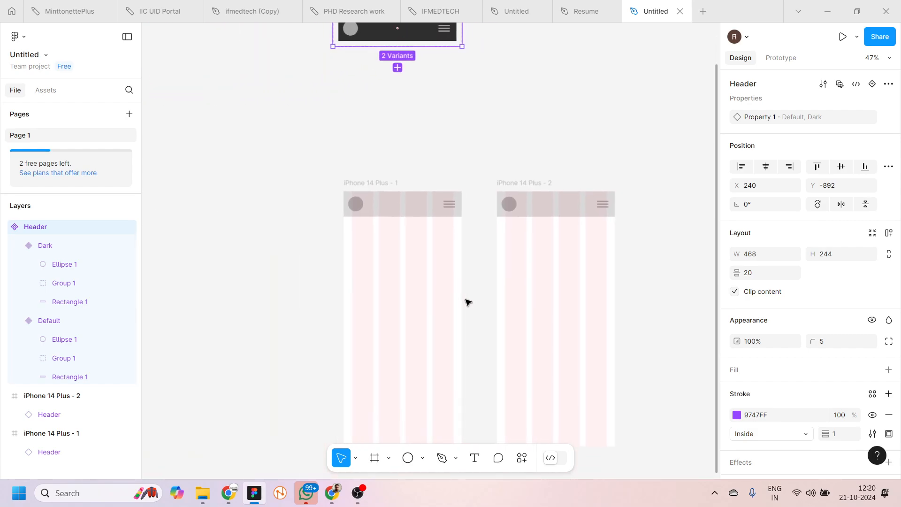
{"action": "scroll", "coordinate": [466, 301], "scroll_direction": "left", "scroll_amount": 5}
{"action": "left_click", "coordinate": [461, 213]}
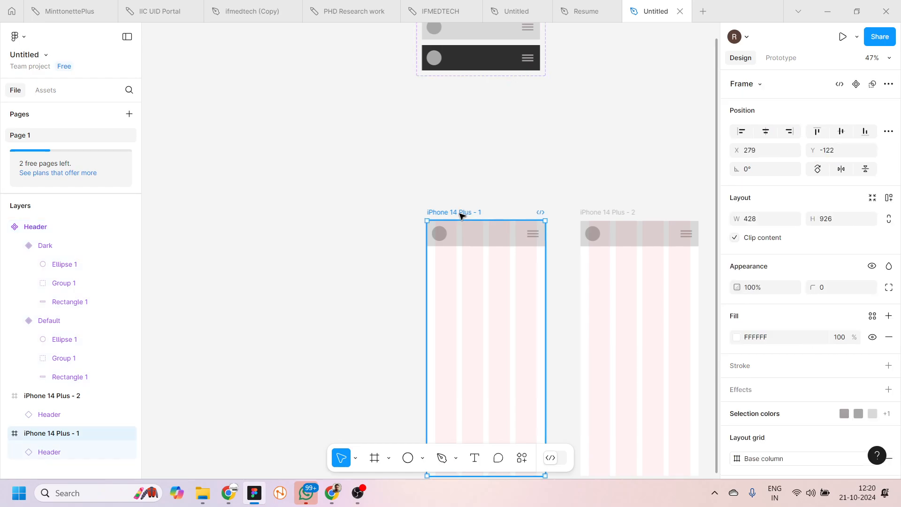
{"action": "left_click_drag", "start_coordinate": [461, 214], "coordinate": [238, 220]}
- Switch the header instance in the iPhone 14 Plus - 3 frame to the Dark variant
{"action": "left_click", "coordinate": [457, 66]}
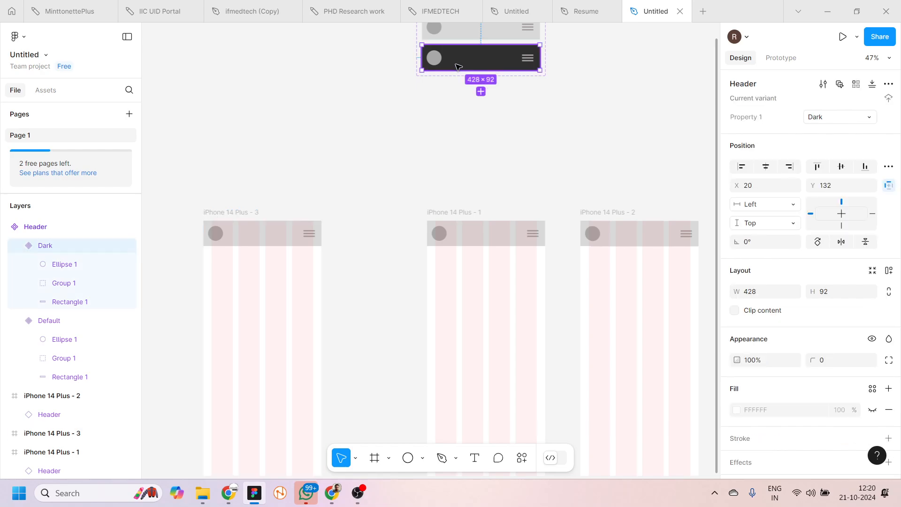
{"action": "left_click", "coordinate": [278, 232]}
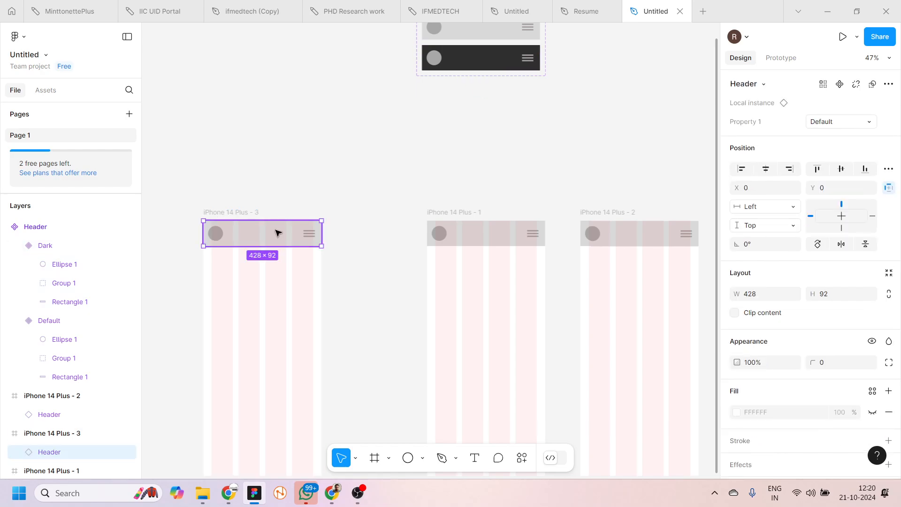
{"action": "left_click", "coordinate": [321, 176]}
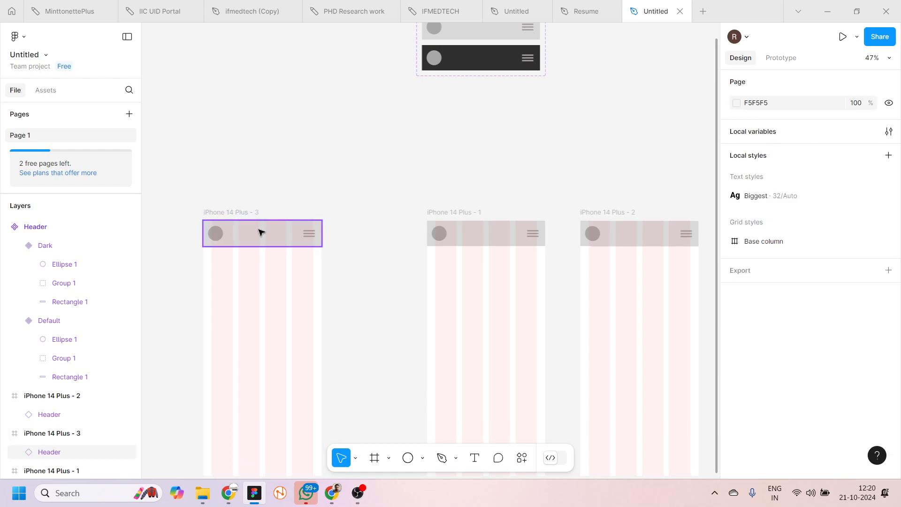
{"action": "left_click", "coordinate": [262, 233]}
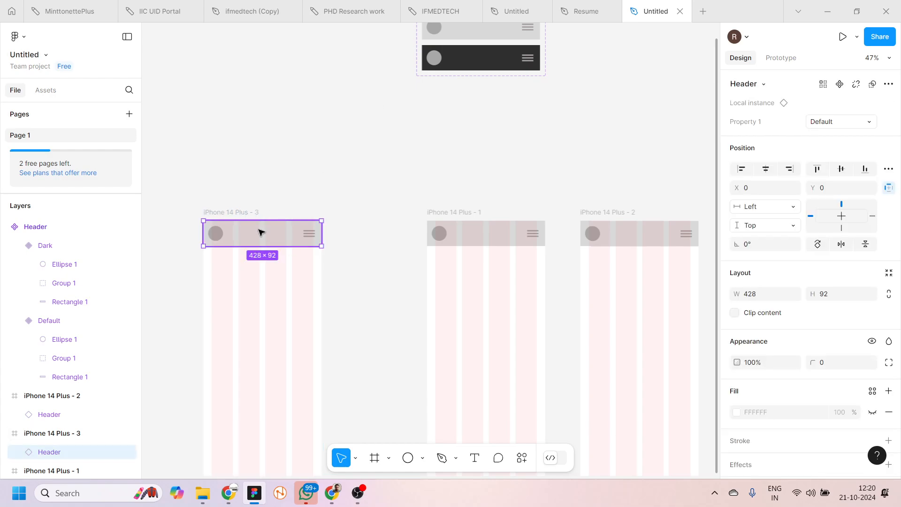
{"action": "left_click", "coordinate": [873, 123]}
{"action": "left_click", "coordinate": [815, 137]}
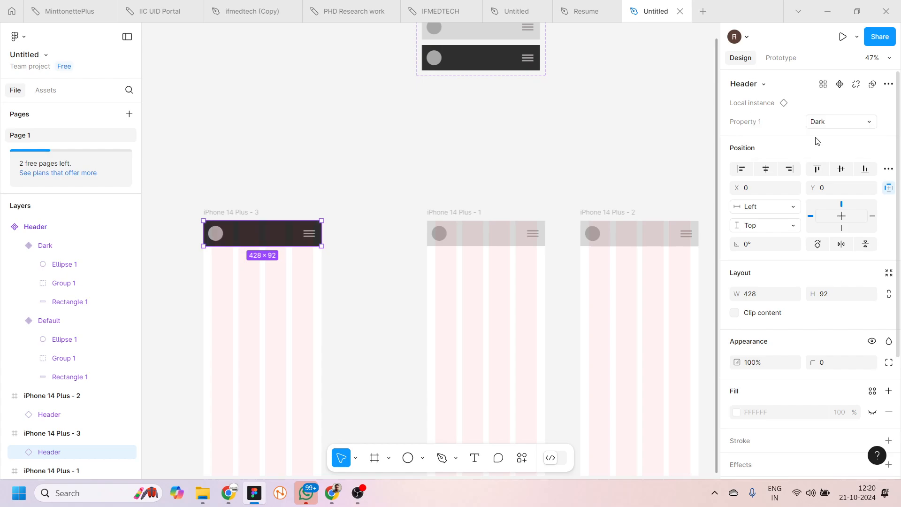
{"action": "left_click", "coordinate": [341, 192]}
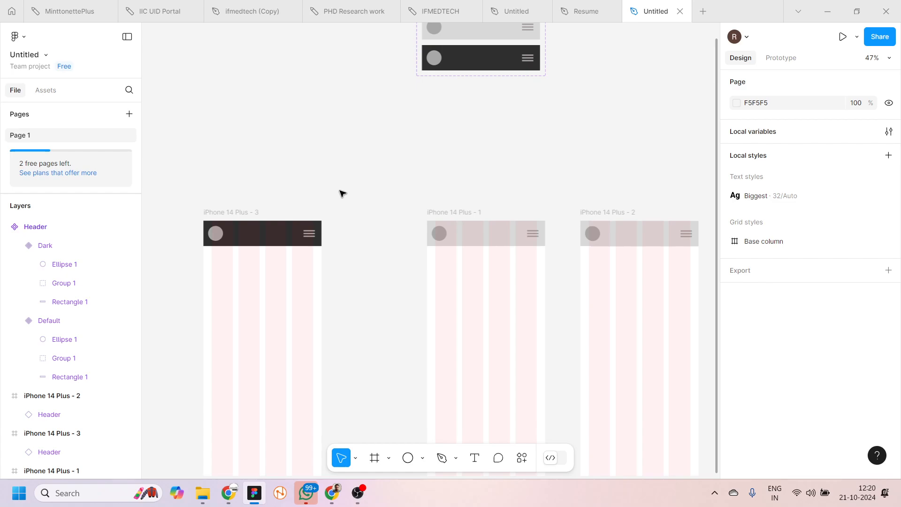
{"action": "scroll", "coordinate": [341, 192], "scroll_direction": "up", "scroll_amount": 5}
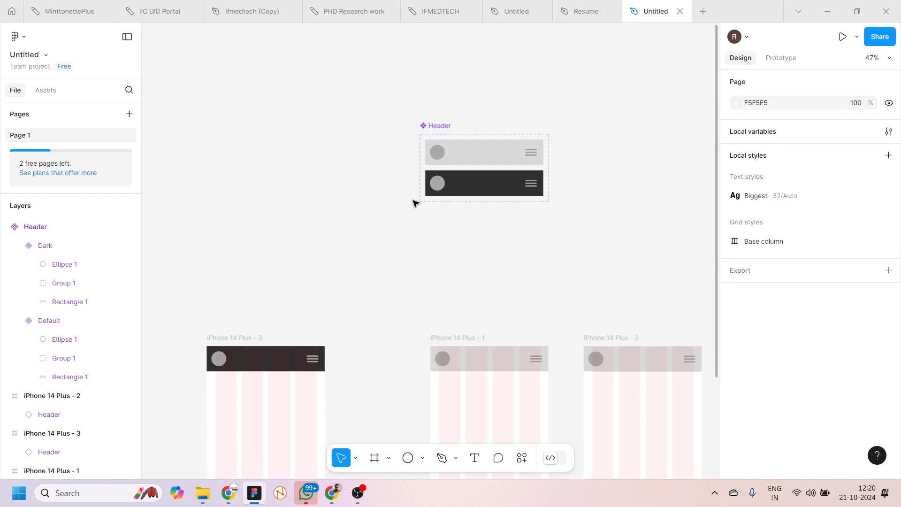
{"action": "scroll", "coordinate": [346, 196], "scroll_direction": "down", "scroll_amount": 4}
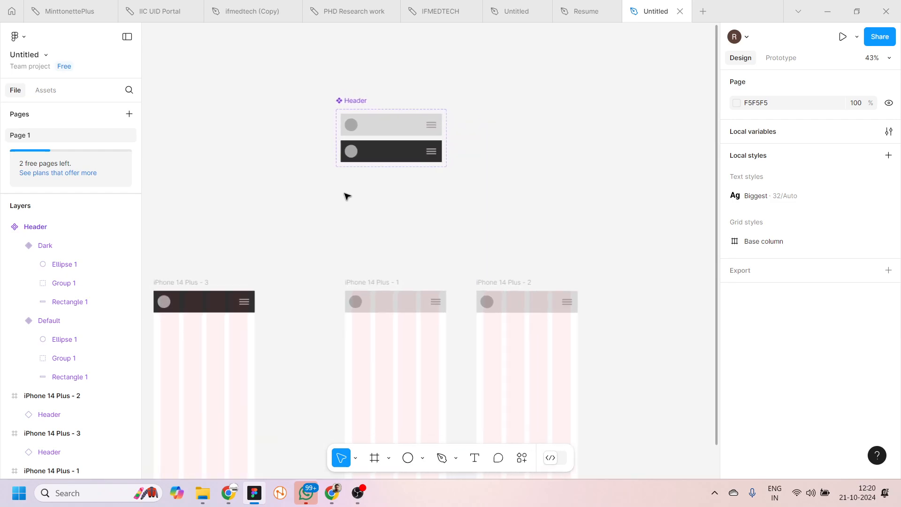
{"action": "scroll", "coordinate": [345, 195], "scroll_direction": "up", "scroll_amount": 3}
{"action": "scroll", "coordinate": [345, 196], "scroll_direction": "right", "scroll_amount": 1}
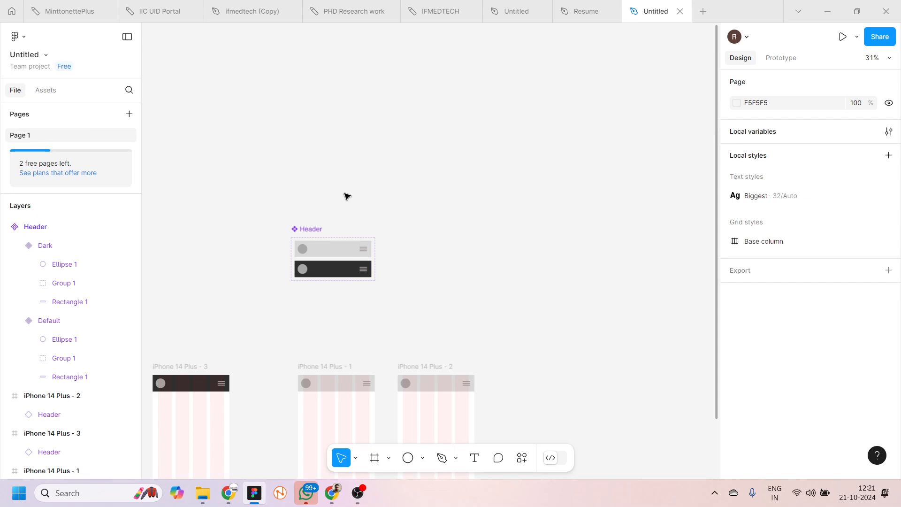
{"action": "scroll", "coordinate": [346, 196], "scroll_direction": "up", "scroll_amount": 5}
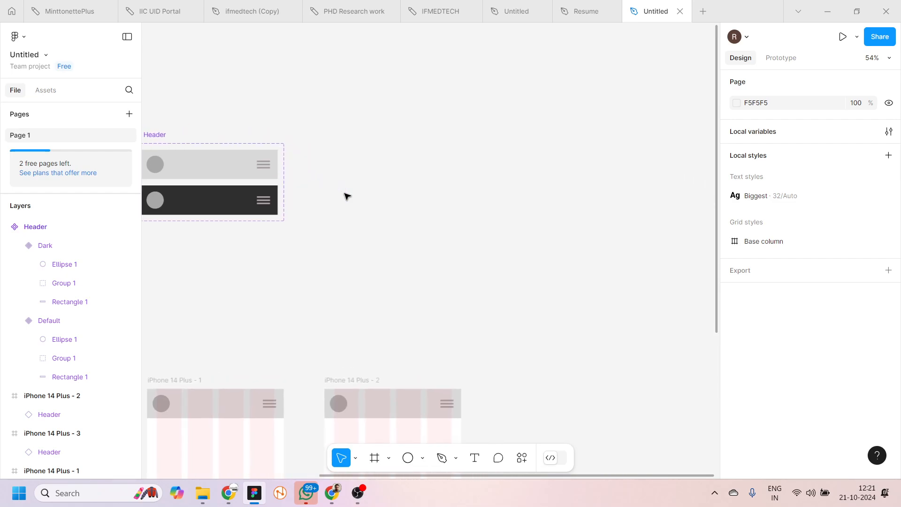
- Apply the Corner Radius variable (5) to the bottom-left and bottom-right corners of the Default header variant's background rectangle
{"action": "scroll", "coordinate": [346, 195], "scroll_direction": "left", "scroll_amount": 5}
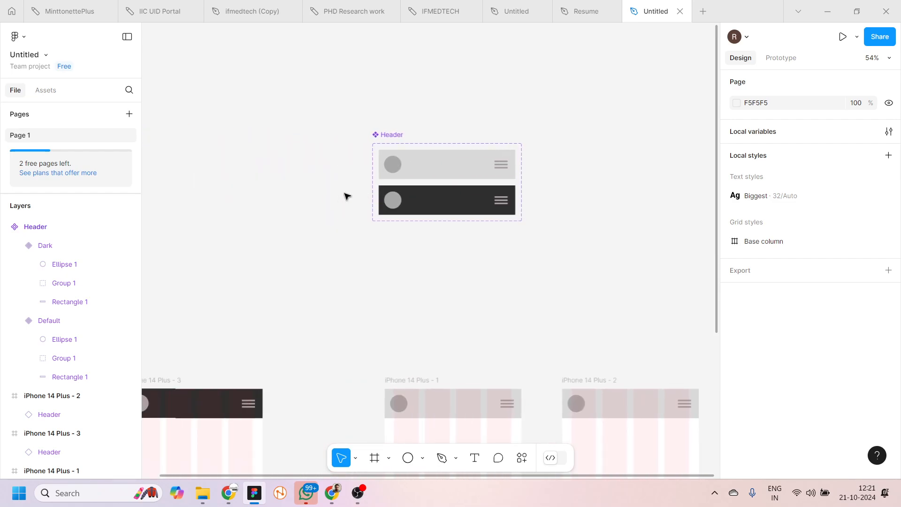
{"action": "double_click", "coordinate": [441, 178]}
{"action": "scroll", "coordinate": [441, 178], "scroll_direction": "up", "scroll_amount": 5}
{"action": "scroll", "coordinate": [441, 178], "scroll_direction": "up", "scroll_amount": 2}
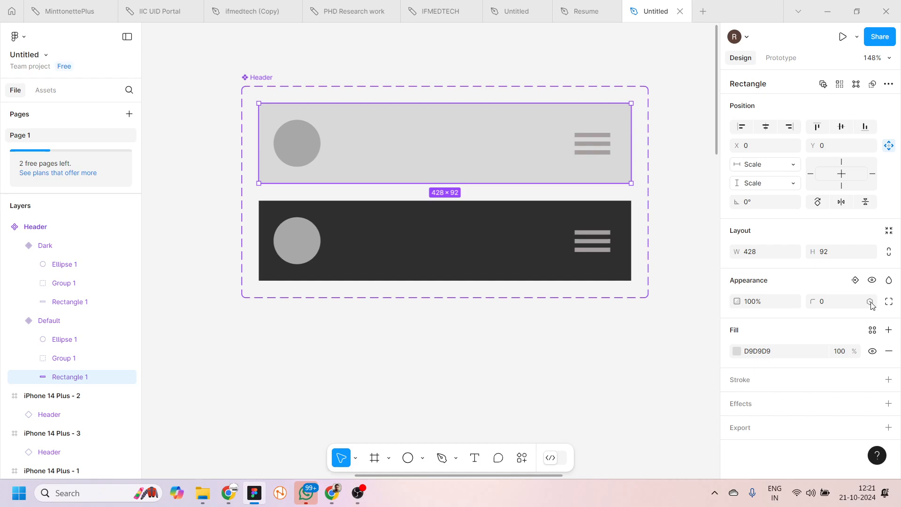
{"action": "left_click", "coordinate": [871, 302]}
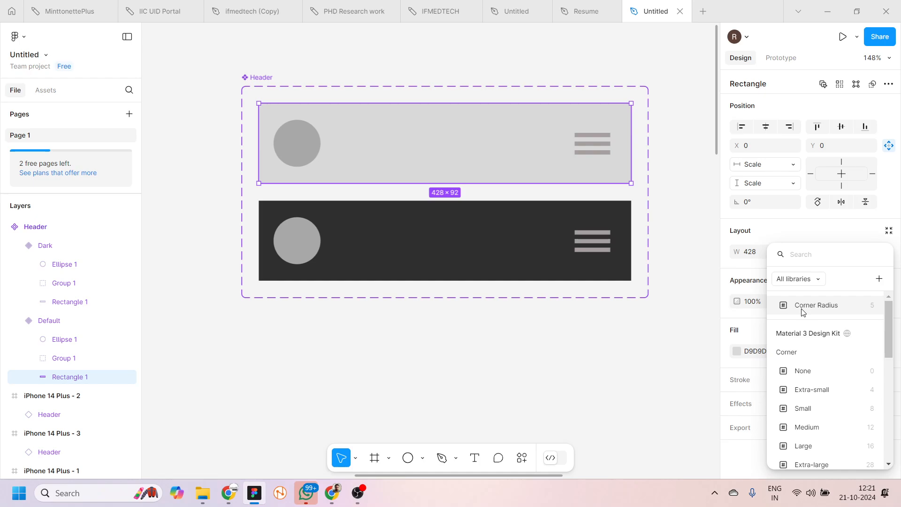
{"action": "left_click", "coordinate": [649, 347]}
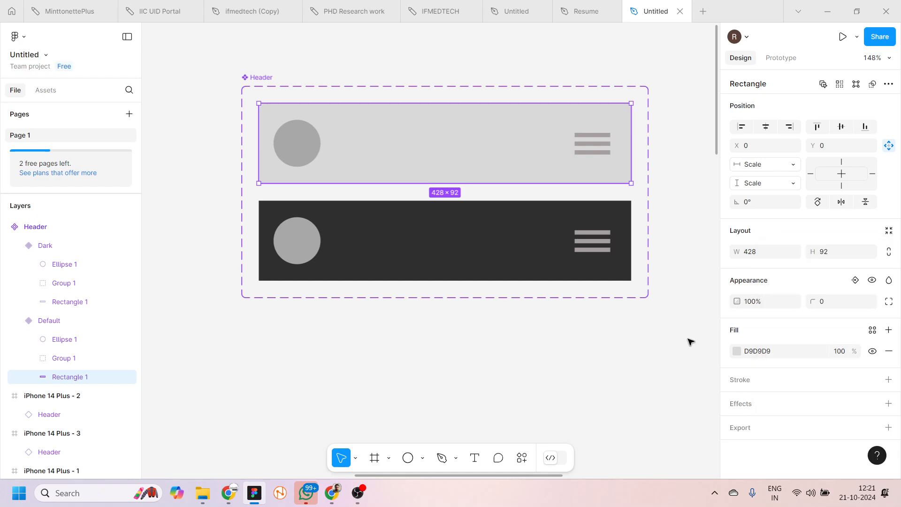
{"action": "left_click", "coordinate": [888, 302]}
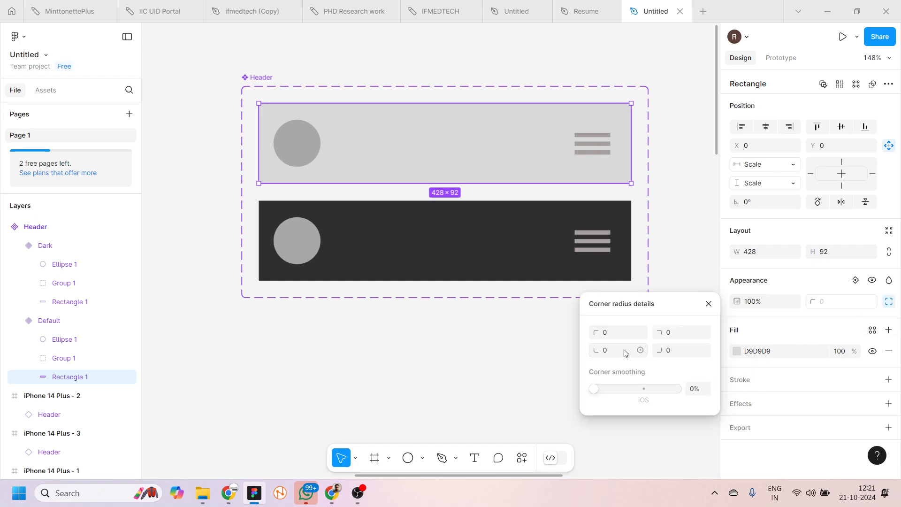
{"action": "left_click", "coordinate": [639, 350]}
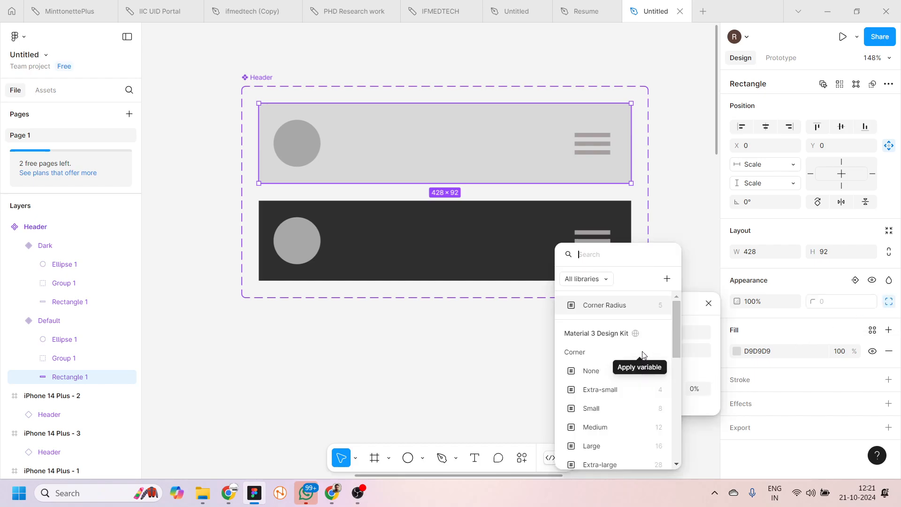
{"action": "left_click", "coordinate": [603, 311]}
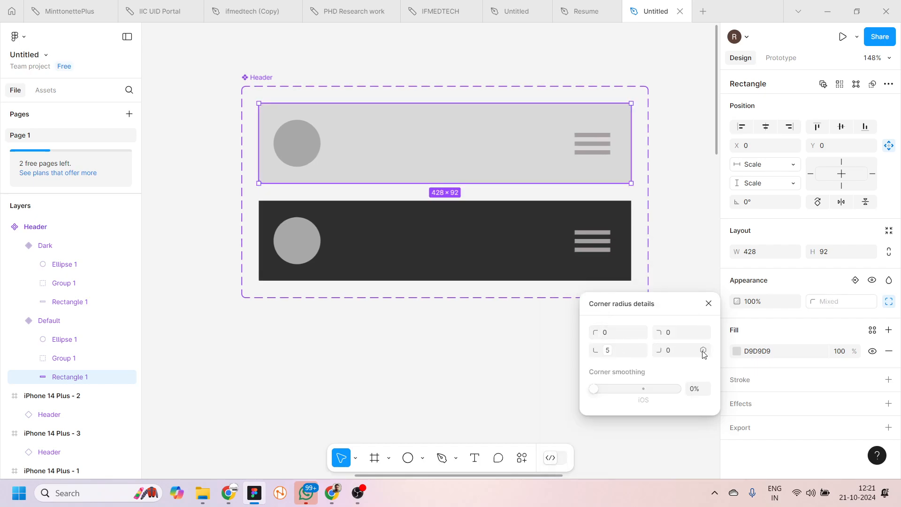
{"action": "left_click", "coordinate": [702, 350]}
{"action": "left_click", "coordinate": [687, 311]}
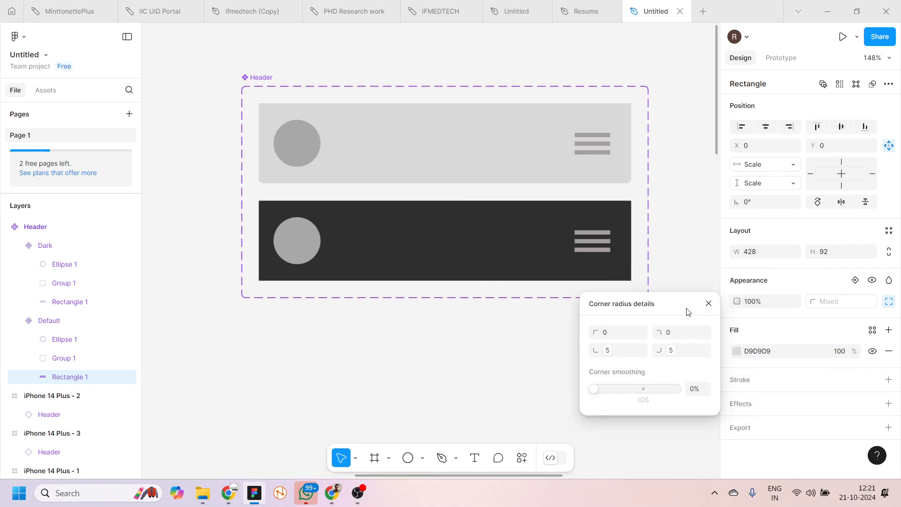
{"action": "left_click", "coordinate": [481, 353]}
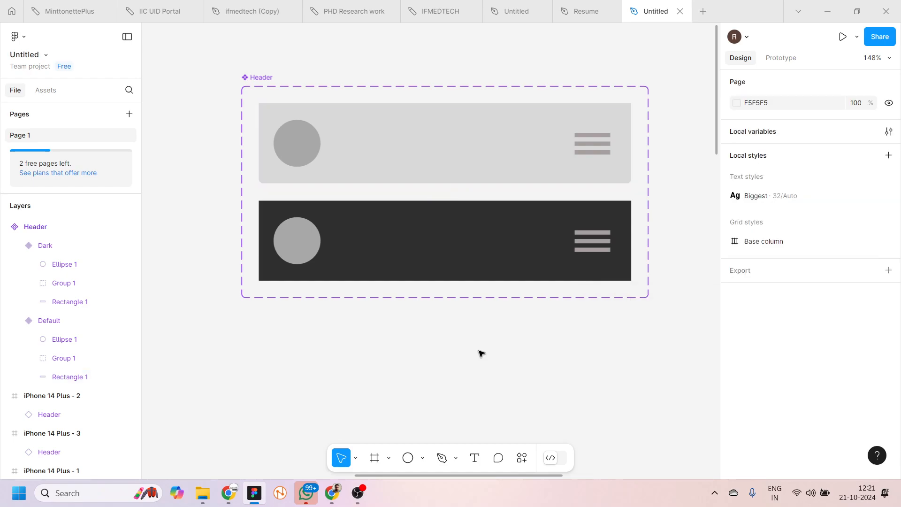
- Apply the Corner Radius variable (5) to both bottom corners of the Dark header variant's background rectangle
{"action": "left_click", "coordinate": [459, 269]}
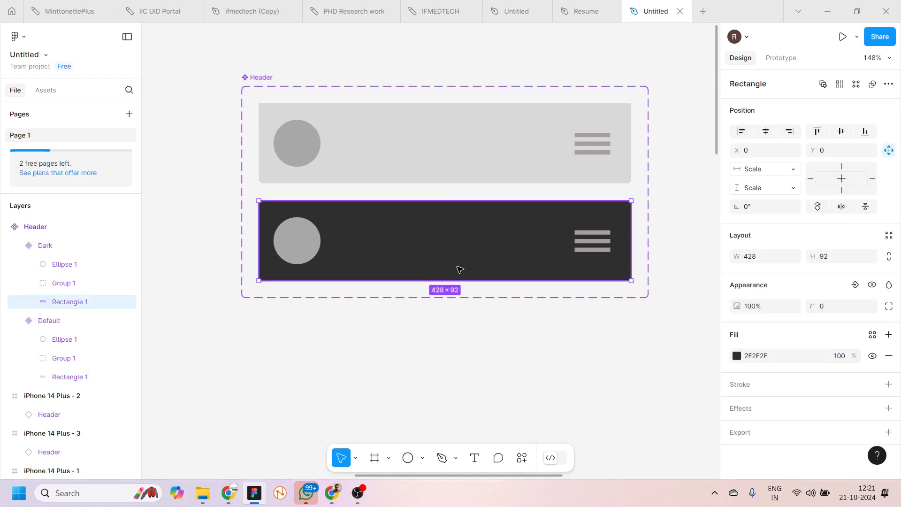
{"action": "left_click", "coordinate": [889, 301]}
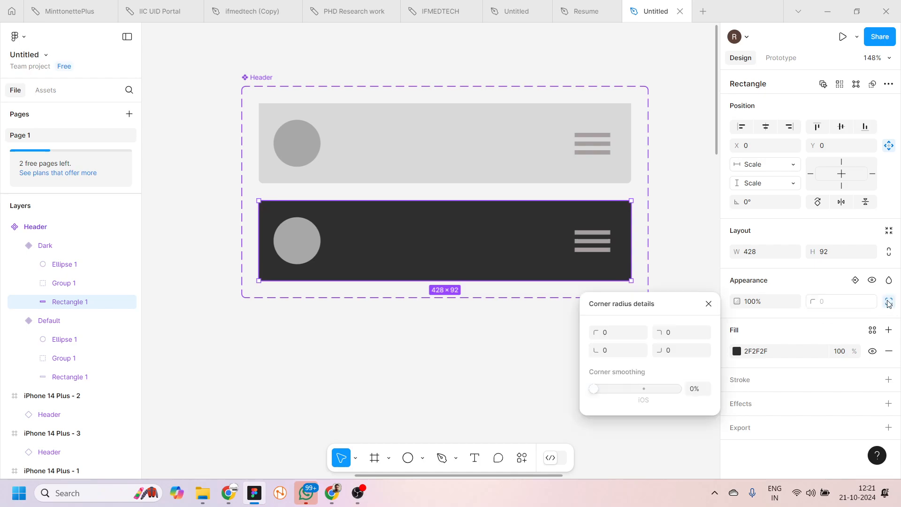
{"action": "left_click", "coordinate": [640, 349]}
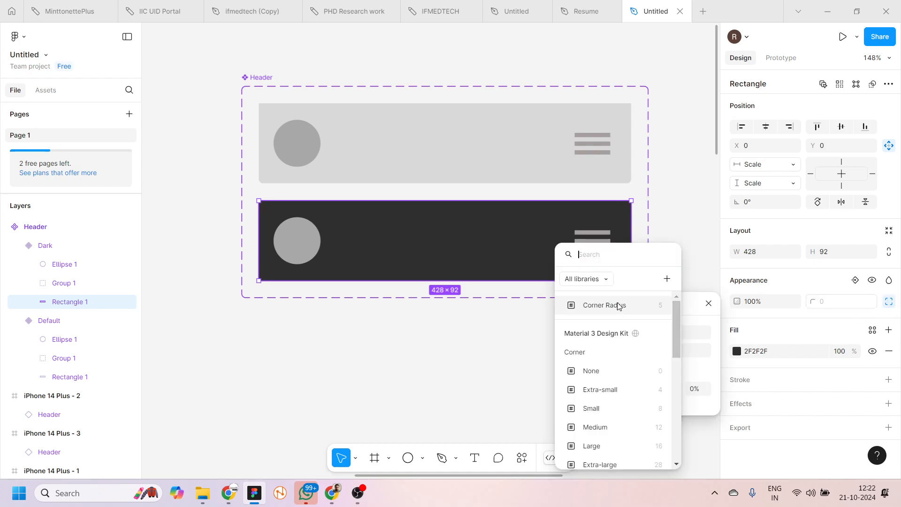
{"action": "left_click", "coordinate": [616, 305]}
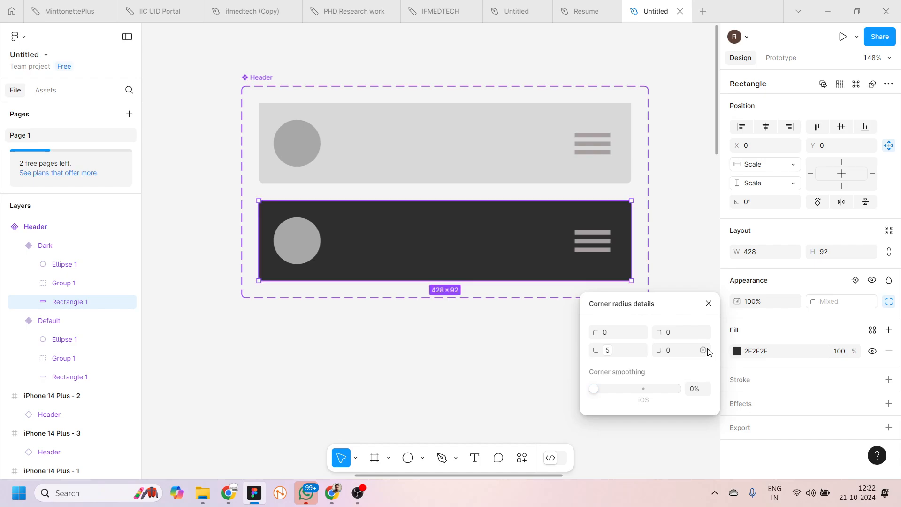
{"action": "left_click", "coordinate": [706, 349]}
{"action": "left_click", "coordinate": [686, 309]}
{"action": "left_click", "coordinate": [525, 343]}
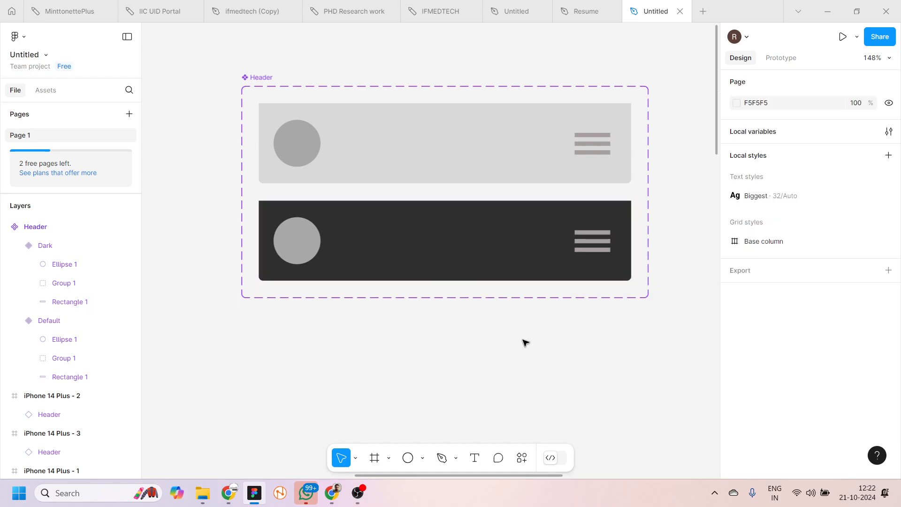
- Examine the bottom corners of the header instances in the three iPhone frames and compare them with the Header component's variants
{"action": "scroll", "coordinate": [526, 343], "scroll_direction": "down", "scroll_amount": 3}
{"action": "scroll", "coordinate": [525, 342], "scroll_direction": "down", "scroll_amount": 5}
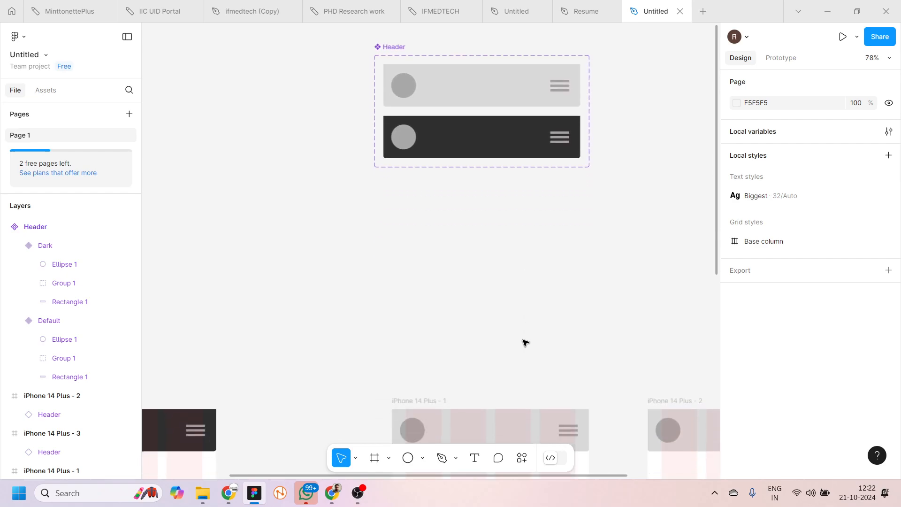
{"action": "scroll", "coordinate": [525, 343], "scroll_direction": "right", "scroll_amount": 3}
{"action": "scroll", "coordinate": [525, 342], "scroll_direction": "down", "scroll_amount": 3}
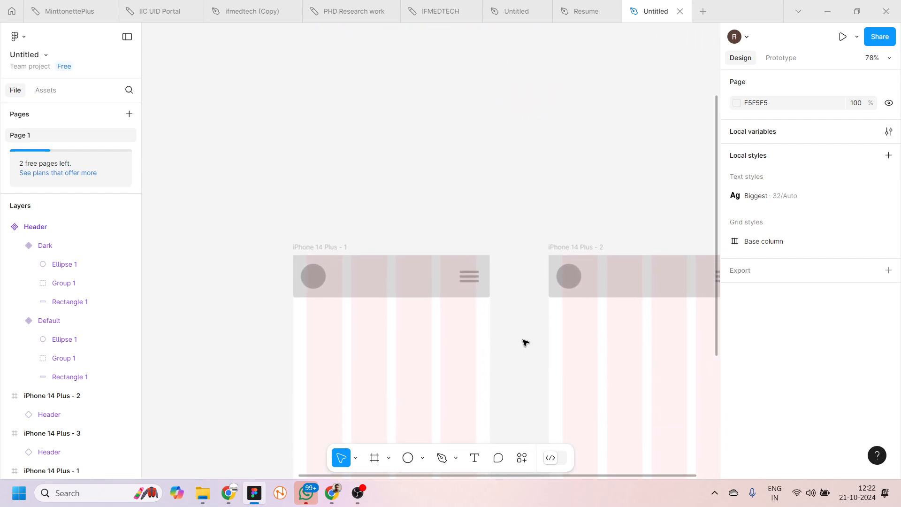
{"action": "scroll", "coordinate": [526, 342], "scroll_direction": "up", "scroll_amount": 3}
{"action": "scroll", "coordinate": [525, 342], "scroll_direction": "up", "scroll_amount": 5}
{"action": "scroll", "coordinate": [525, 343], "scroll_direction": "right", "scroll_amount": 10}
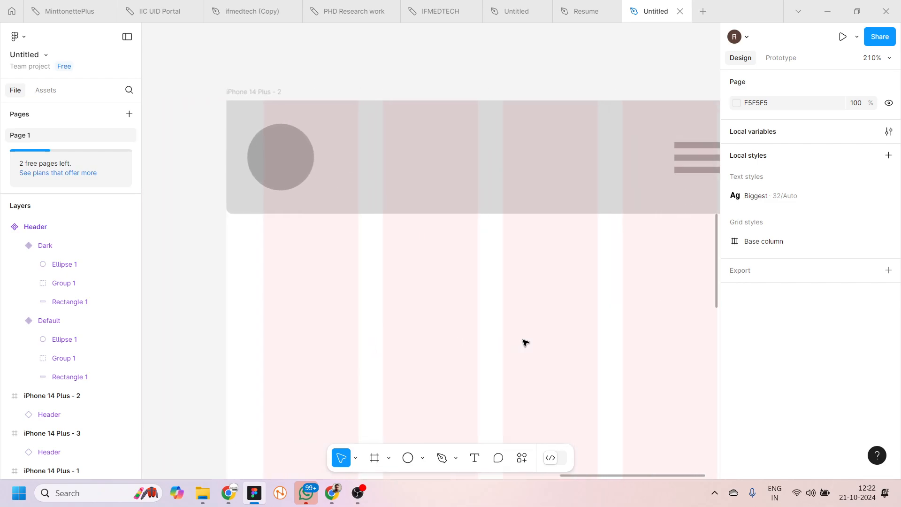
{"action": "scroll", "coordinate": [525, 343], "scroll_direction": "left", "scroll_amount": 20}
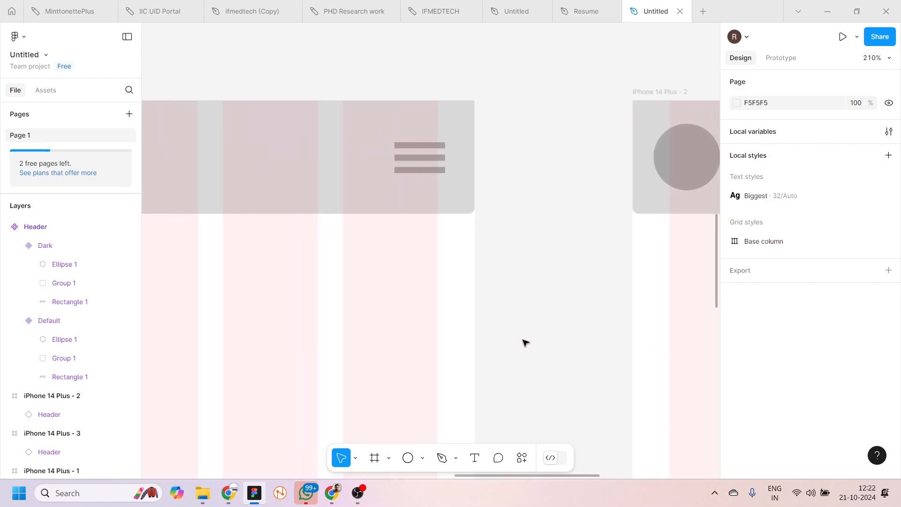
{"action": "scroll", "coordinate": [525, 342], "scroll_direction": "down", "scroll_amount": 5}
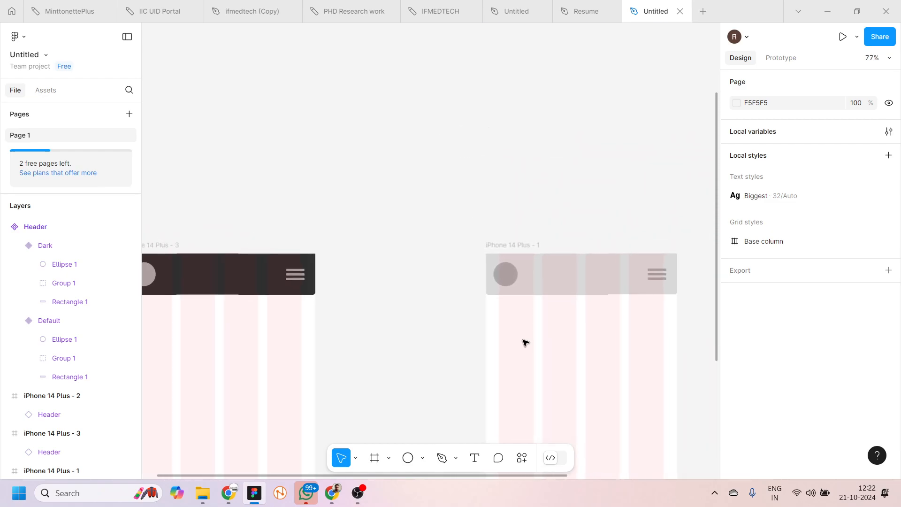
{"action": "scroll", "coordinate": [441, 283], "scroll_direction": "up", "scroll_amount": 3}
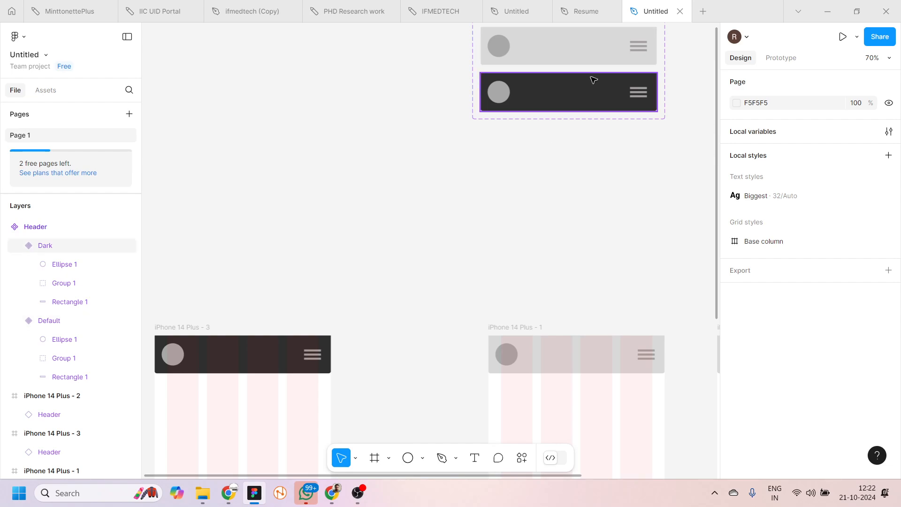
{"action": "scroll", "coordinate": [670, 100], "scroll_direction": "up", "scroll_amount": 3}
{"action": "scroll", "coordinate": [669, 98], "scroll_direction": "up", "scroll_amount": 3}
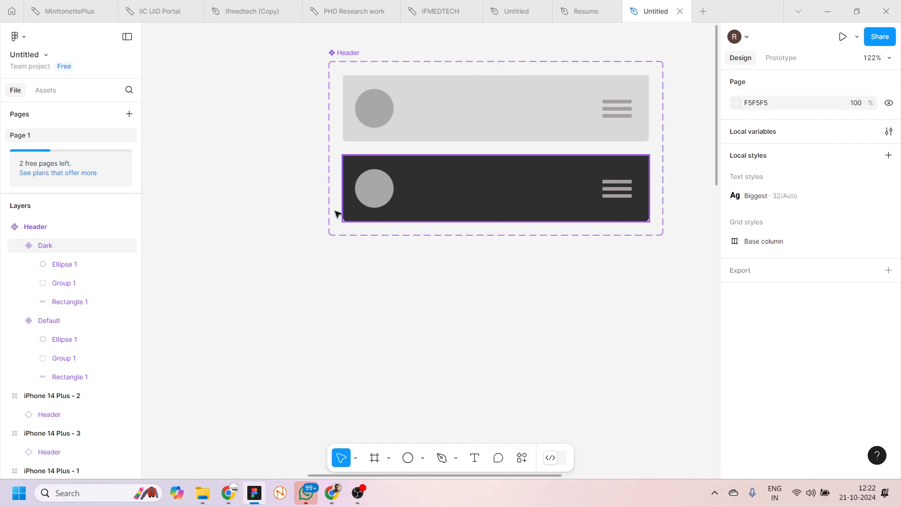
{"action": "scroll", "coordinate": [313, 314], "scroll_direction": "down", "scroll_amount": 5}
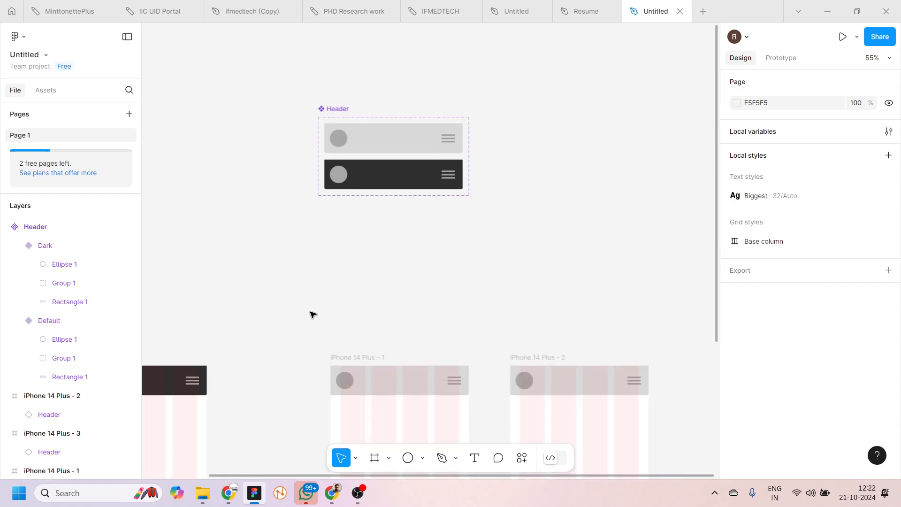
{"action": "scroll", "coordinate": [313, 314], "scroll_direction": "down", "scroll_amount": 3}
{"action": "scroll", "coordinate": [311, 314], "scroll_direction": "up", "scroll_amount": 2}
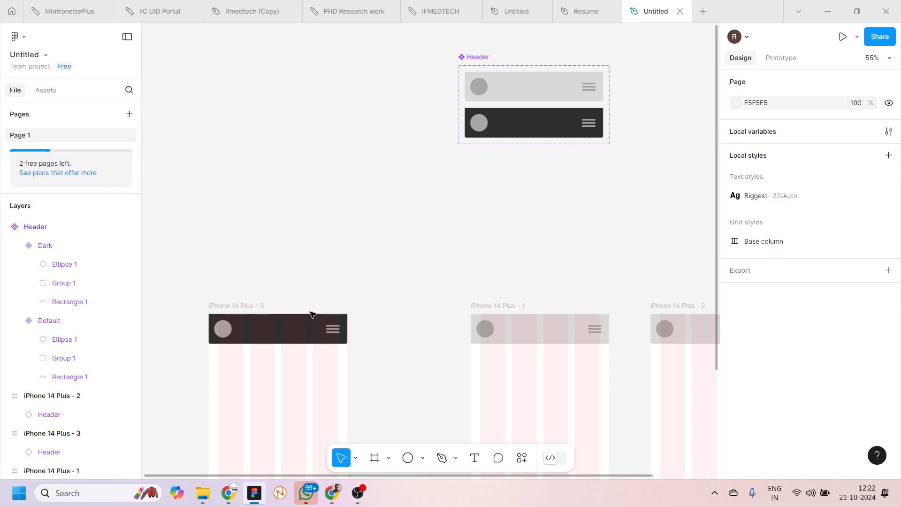
- Set the Corner Radius variable to 10 and check the bottom corners of the Header component and its frame instances
{"action": "scroll", "coordinate": [311, 313], "scroll_direction": "up", "scroll_amount": 3}
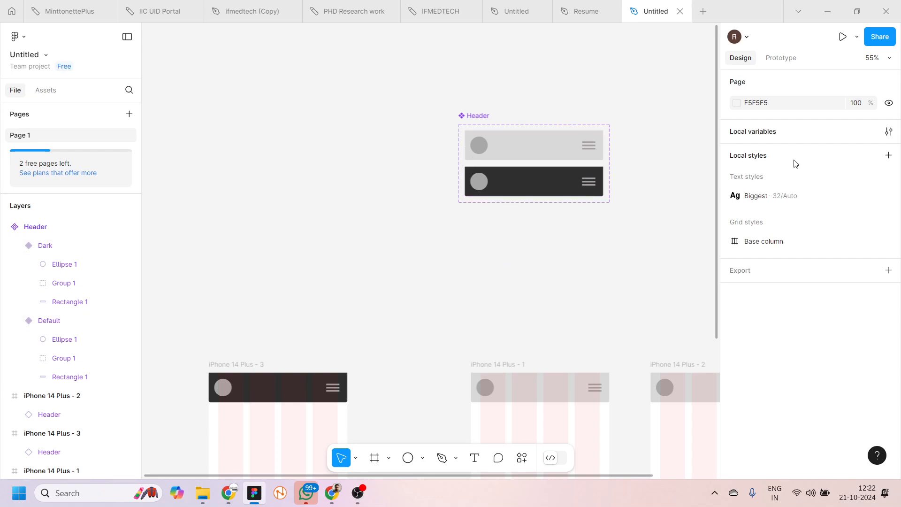
{"action": "left_click", "coordinate": [886, 133]}
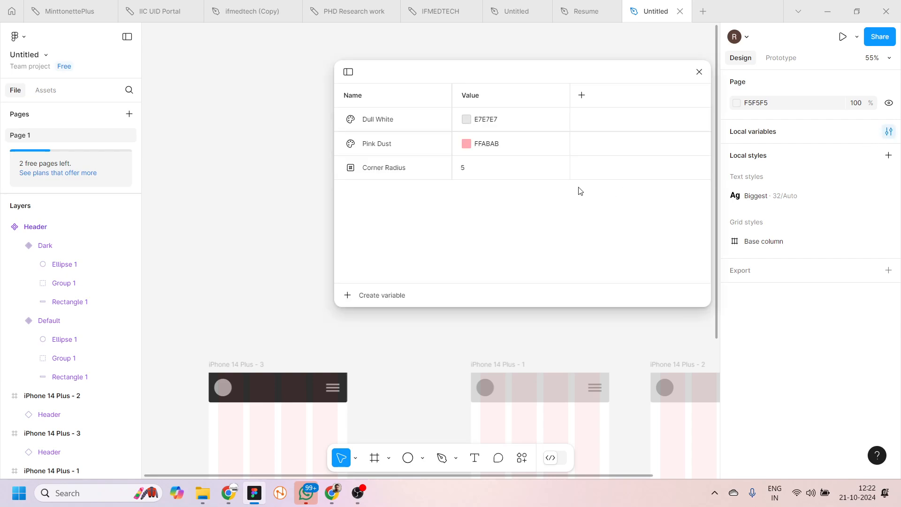
{"action": "left_click", "coordinate": [460, 175]}
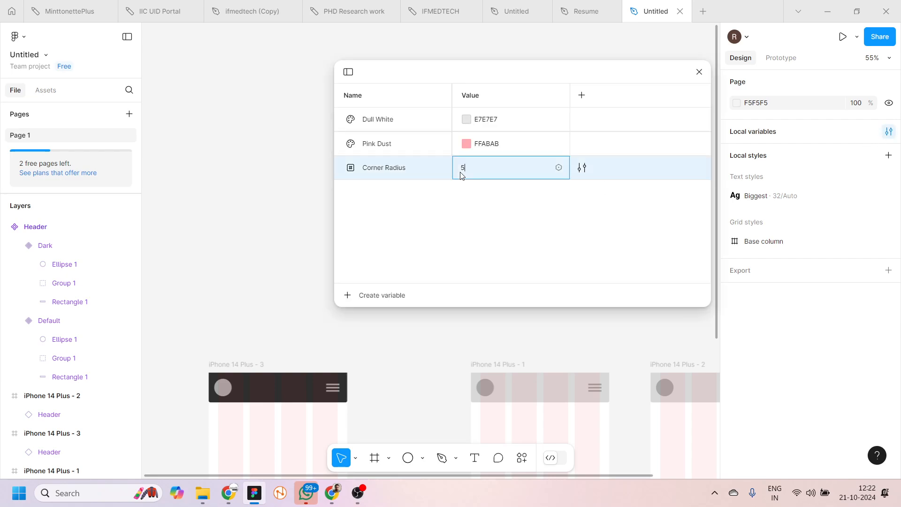
{"action": "type", "text": "10"}
{"action": "key", "text": "Return"}
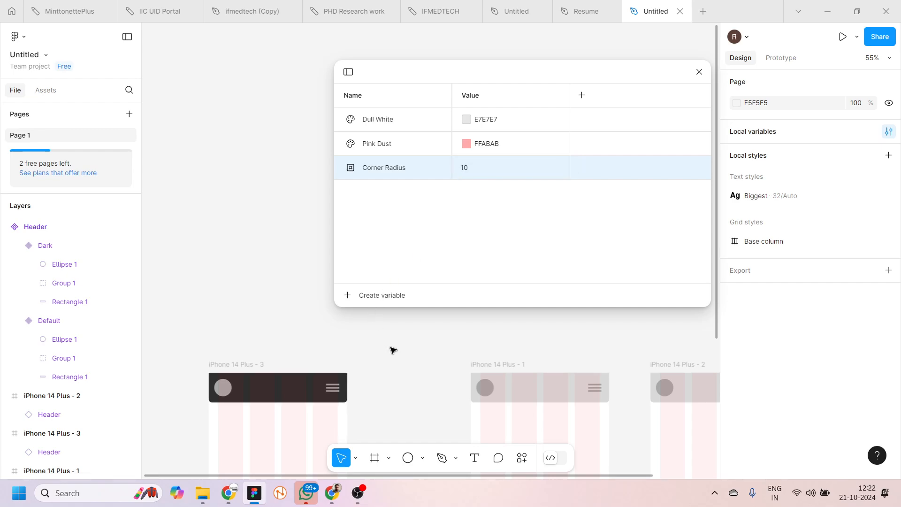
{"action": "left_click", "coordinate": [698, 72]}
{"action": "scroll", "coordinate": [544, 192], "scroll_direction": "up", "scroll_amount": 5}
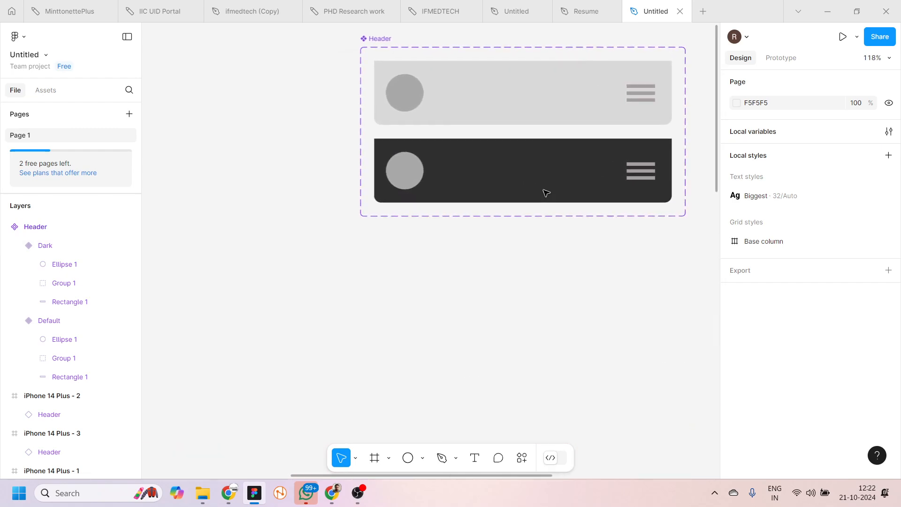
{"action": "scroll", "coordinate": [543, 192], "scroll_direction": "down", "scroll_amount": 5}
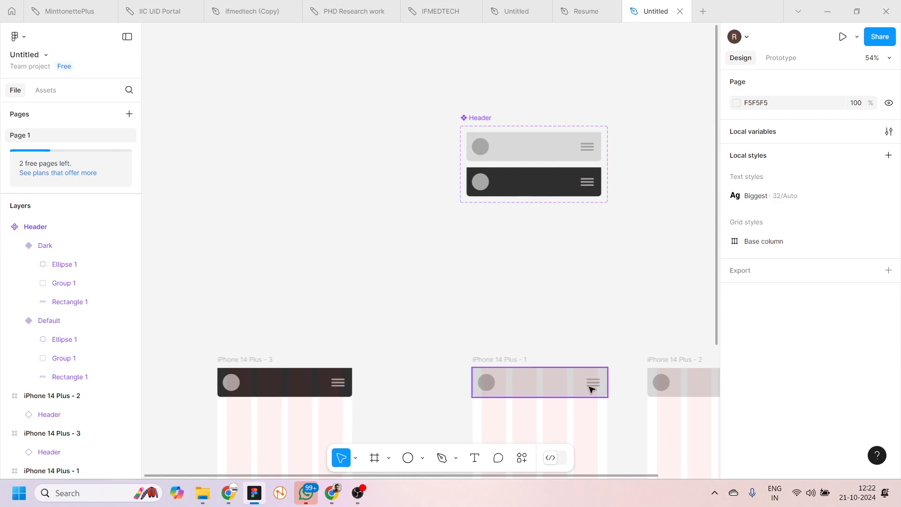
{"action": "scroll", "coordinate": [615, 399], "scroll_direction": "up", "scroll_amount": 5}
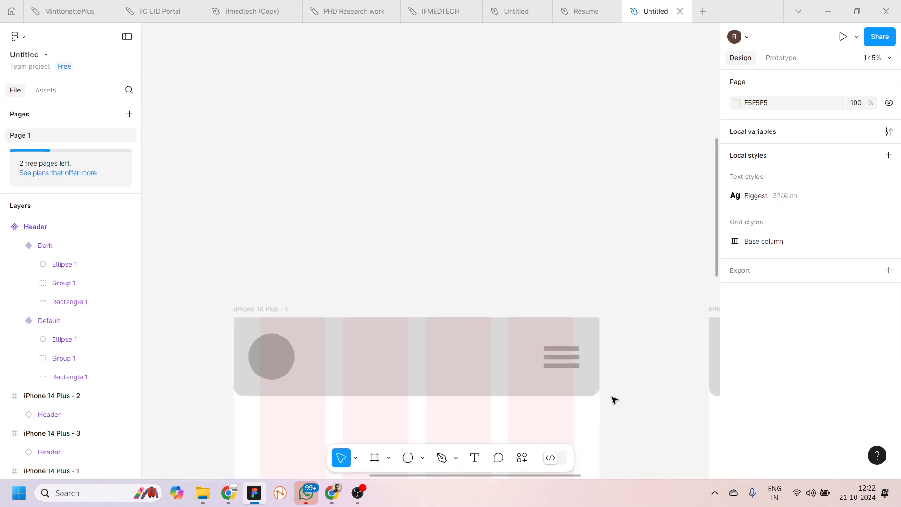
{"action": "scroll", "coordinate": [615, 400], "scroll_direction": "down", "scroll_amount": 1}
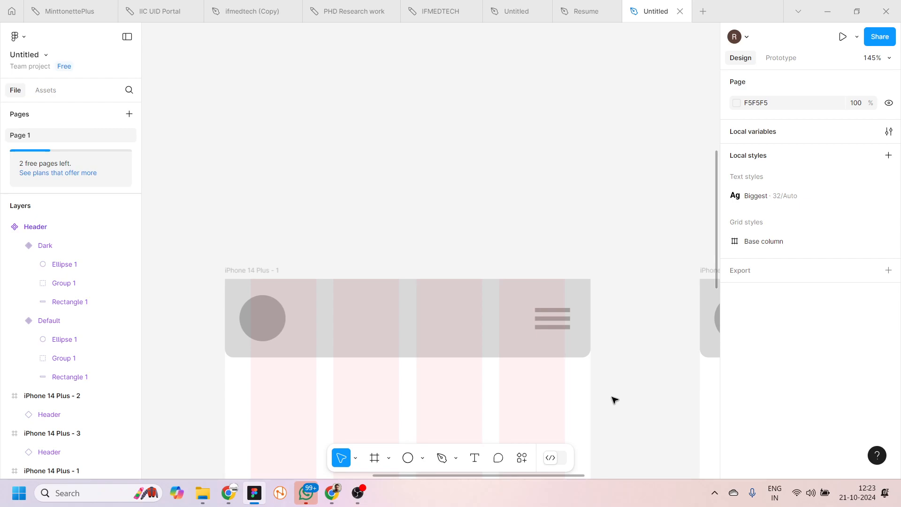
{"action": "scroll", "coordinate": [614, 400], "scroll_direction": "down", "scroll_amount": 5}
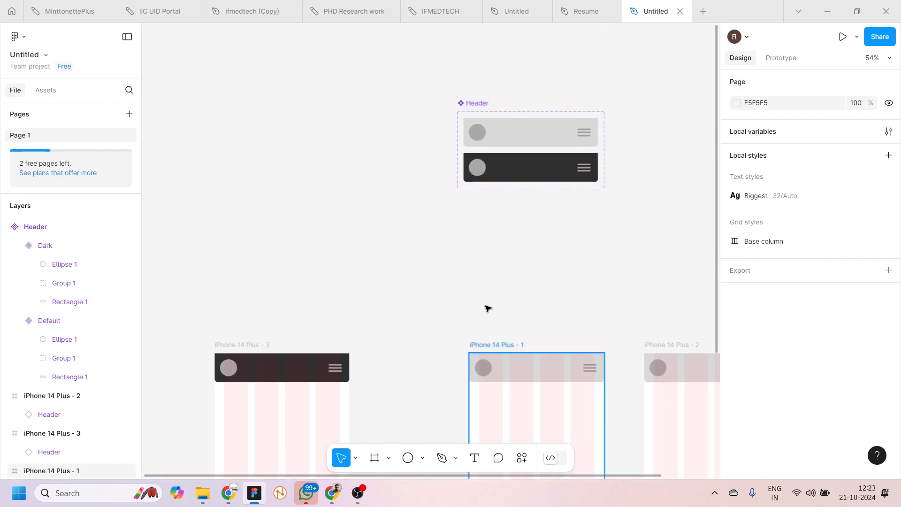
- Apply the Dull White color variable to the circle's fill in the Default header variant
{"action": "scroll", "coordinate": [590, 129], "scroll_direction": "up", "scroll_amount": 5}
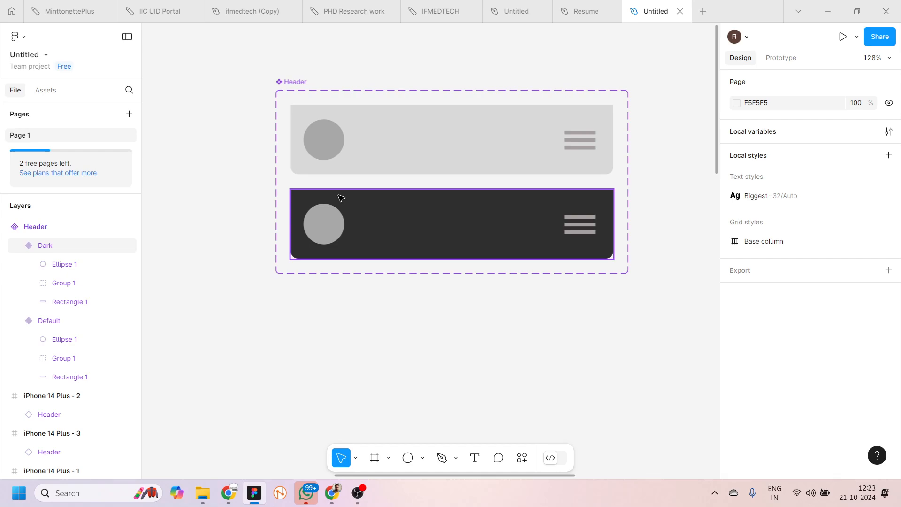
{"action": "left_click", "coordinate": [336, 137], "text": "ctrl"}
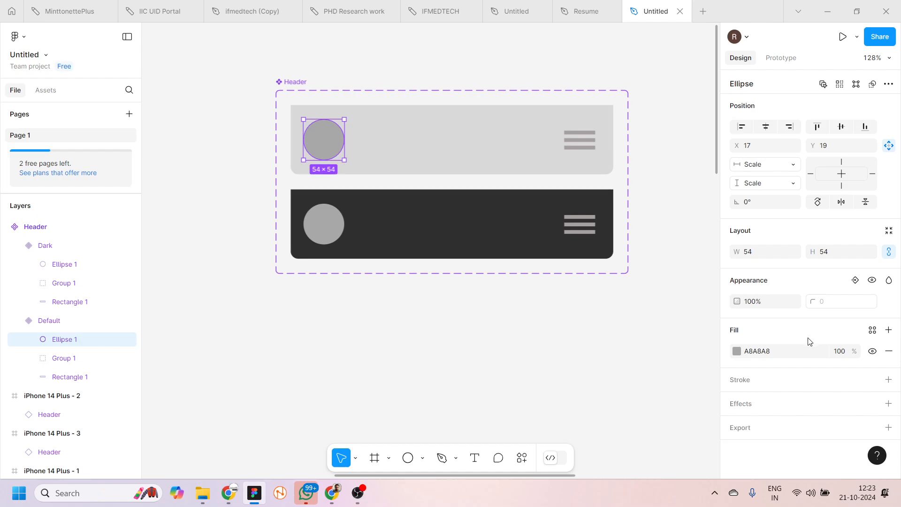
{"action": "left_click", "coordinate": [872, 331]}
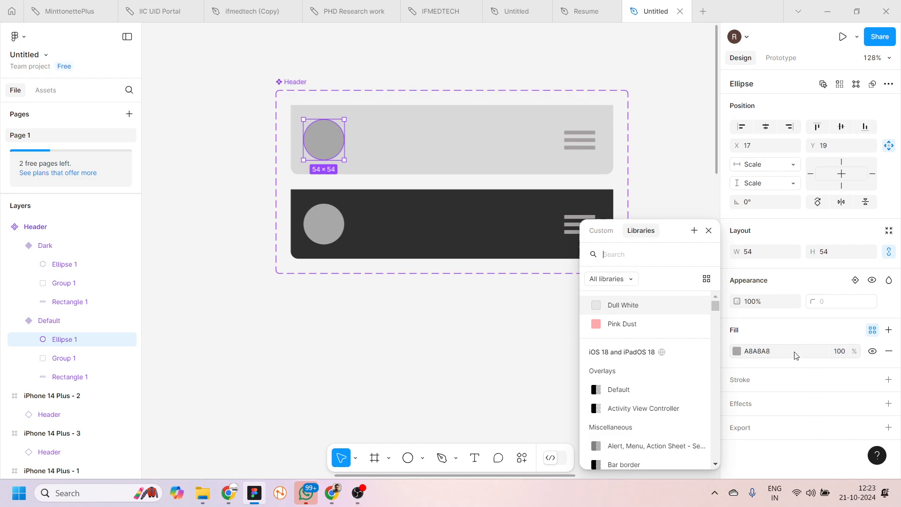
{"action": "left_click", "coordinate": [630, 306]}
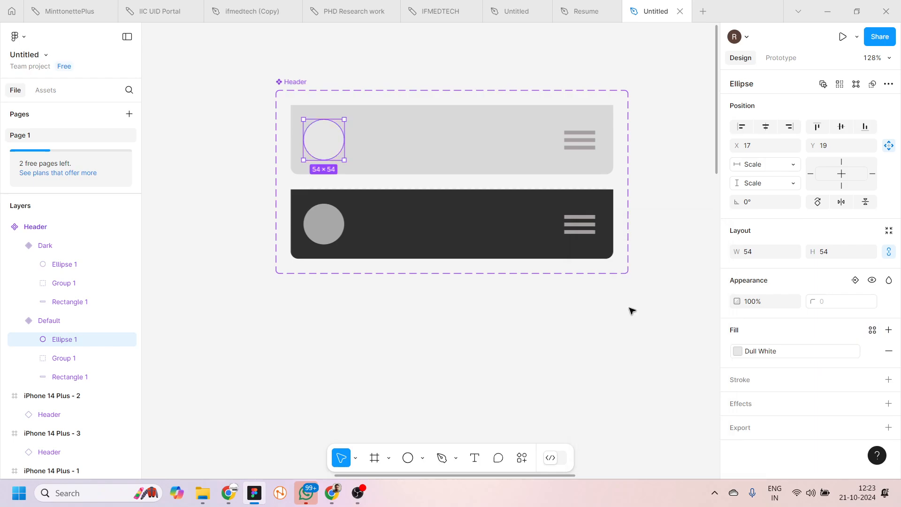
{"action": "left_click", "coordinate": [529, 318]}
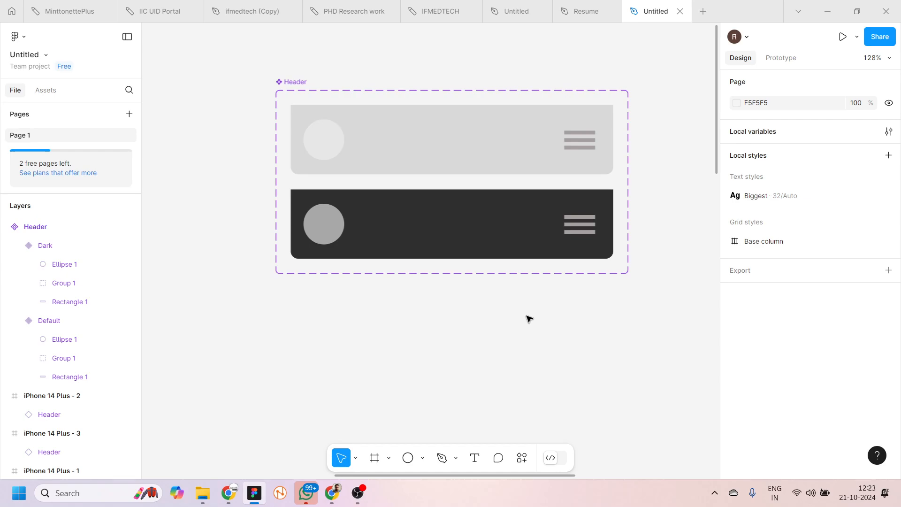
- Apply the Dull White color variable to the fill of the Default header variant's three-line menu icon
{"action": "left_click", "coordinate": [580, 144]}
{"action": "left_click", "coordinate": [580, 144]}
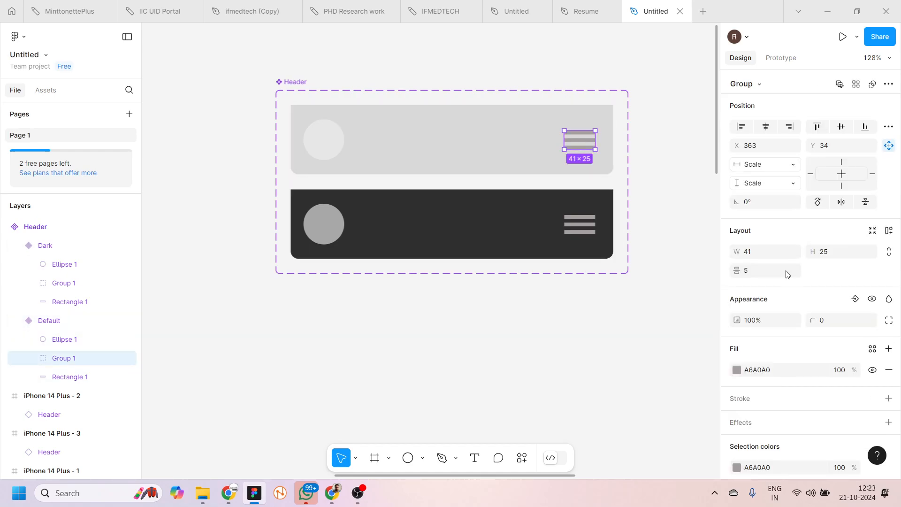
{"action": "left_click", "coordinate": [872, 350]}
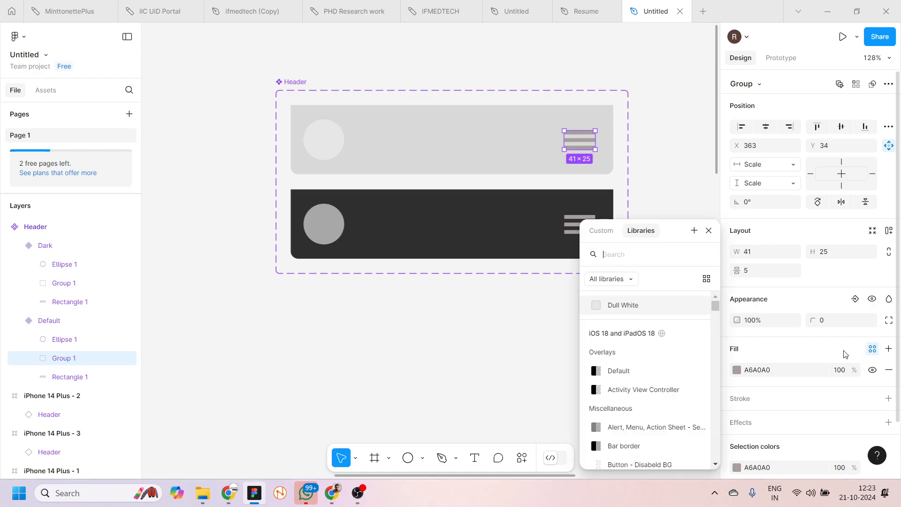
{"action": "left_click", "coordinate": [636, 313]}
{"action": "left_click", "coordinate": [547, 328]}
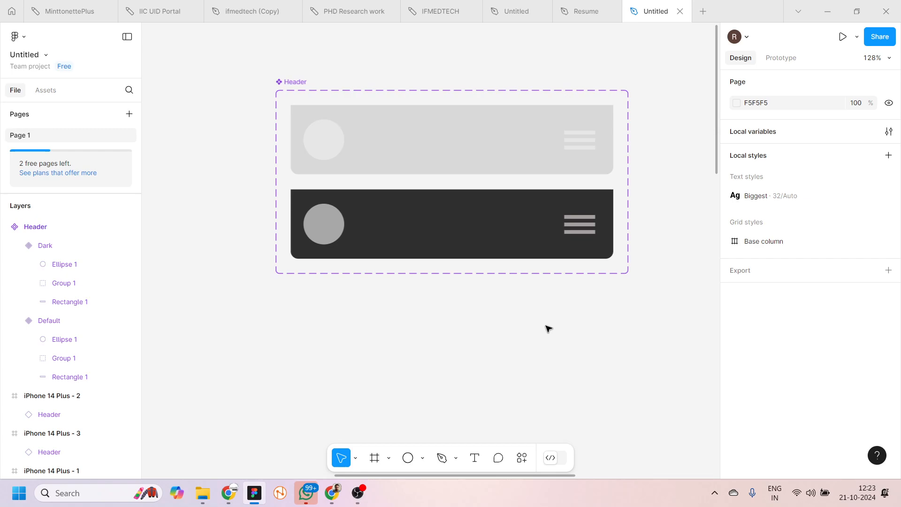
- Apply the Dull White color variable to the fills of the circle and menu icon in the Dark header variant
{"action": "left_click", "coordinate": [330, 225]}
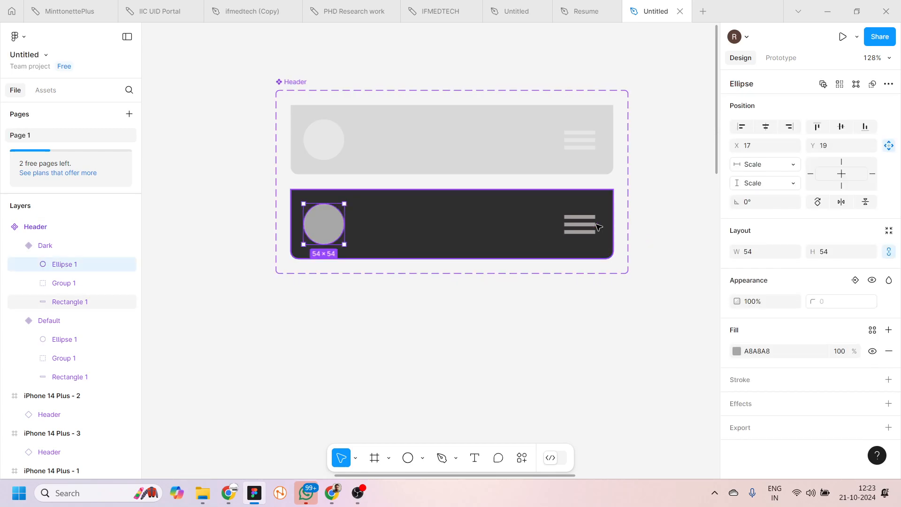
{"action": "left_click", "coordinate": [873, 331]}
{"action": "left_click", "coordinate": [634, 307]}
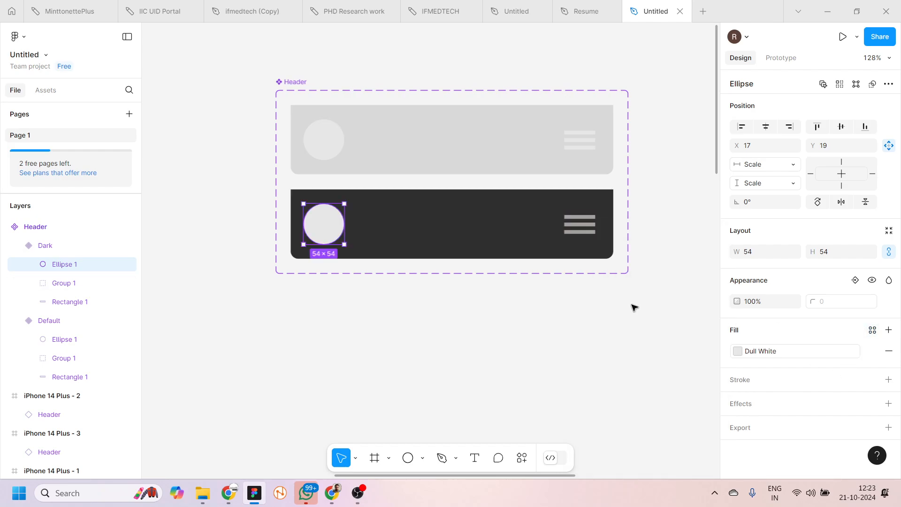
{"action": "left_click", "coordinate": [584, 228]}
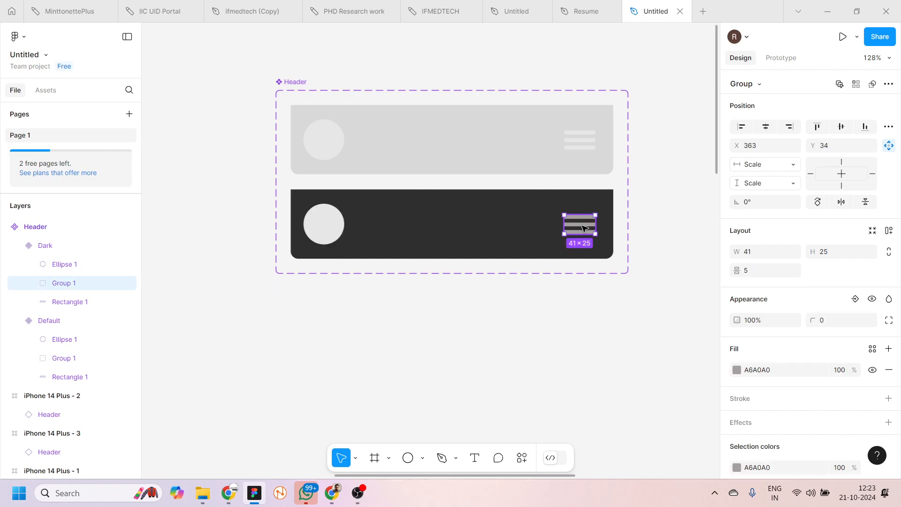
{"action": "left_click", "coordinate": [871, 351]}
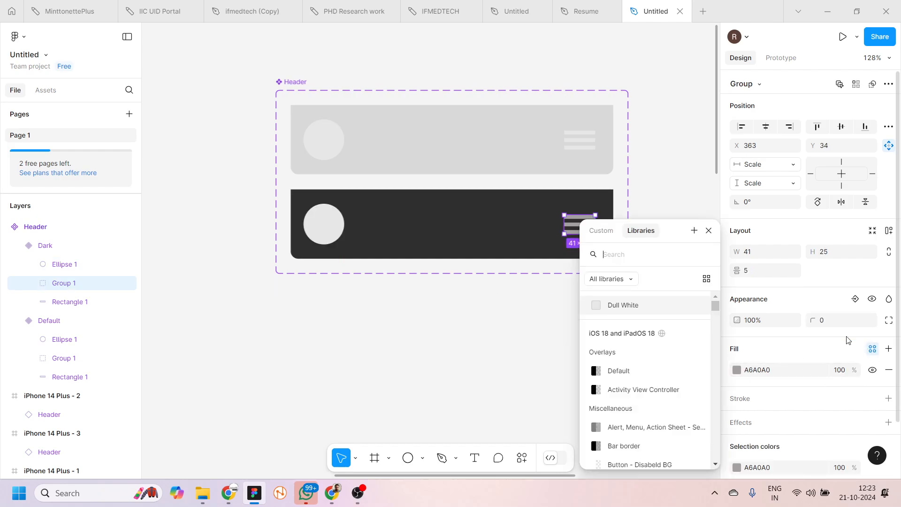
{"action": "left_click", "coordinate": [625, 308]}
{"action": "left_click", "coordinate": [544, 327]}
- Darken the Dull White color variable to gray 8E8E8E in the local variables, keeping the header component in view
{"action": "scroll", "coordinate": [544, 327], "scroll_direction": "down", "scroll_amount": 2}
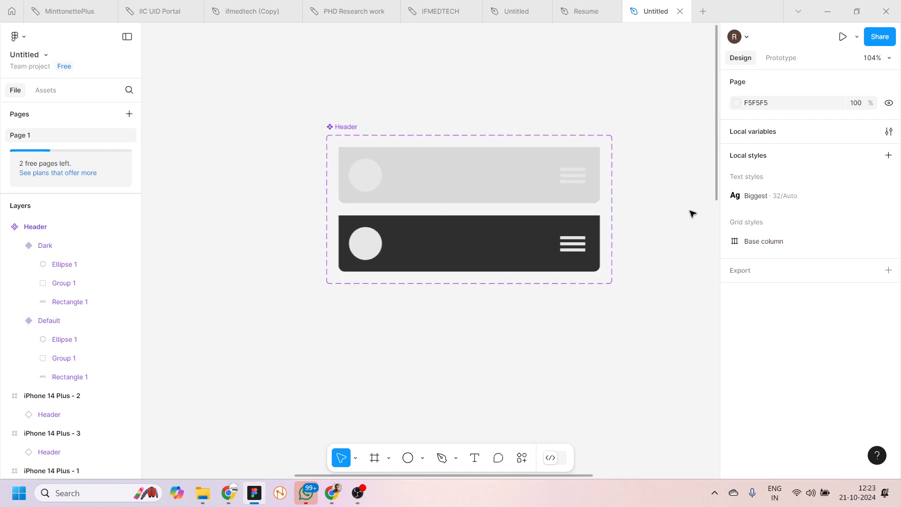
{"action": "left_click", "coordinate": [888, 132]}
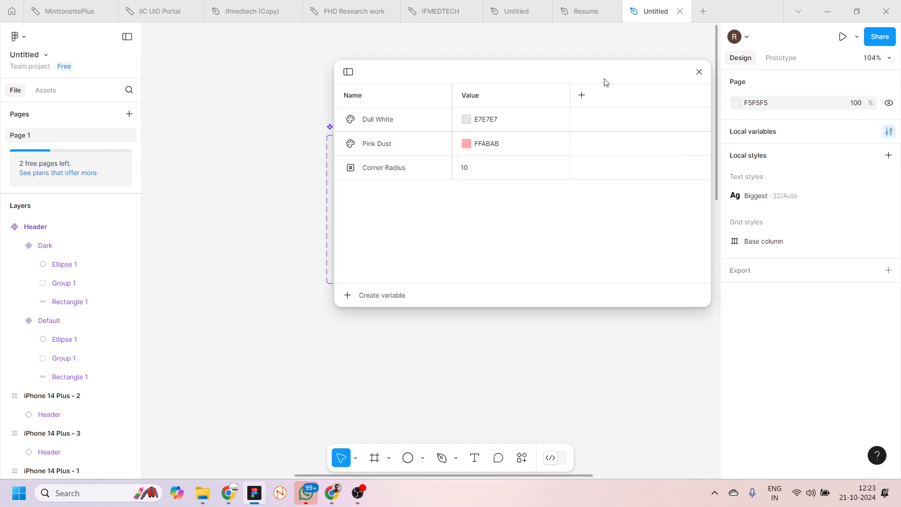
{"action": "left_click_drag", "start_coordinate": [503, 75], "coordinate": [704, 247]}
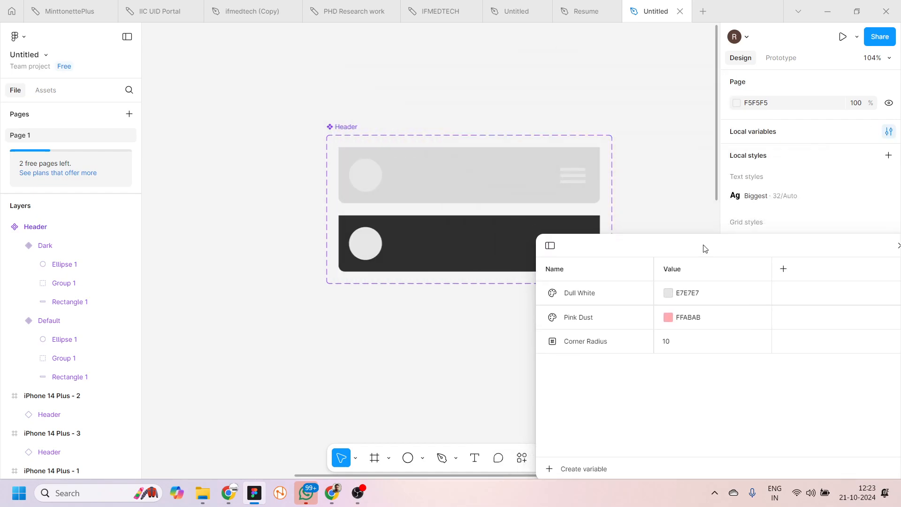
{"action": "scroll", "coordinate": [284, 229], "scroll_direction": "down", "scroll_amount": 4}
{"action": "scroll", "coordinate": [284, 231], "scroll_direction": "down", "scroll_amount": 4}
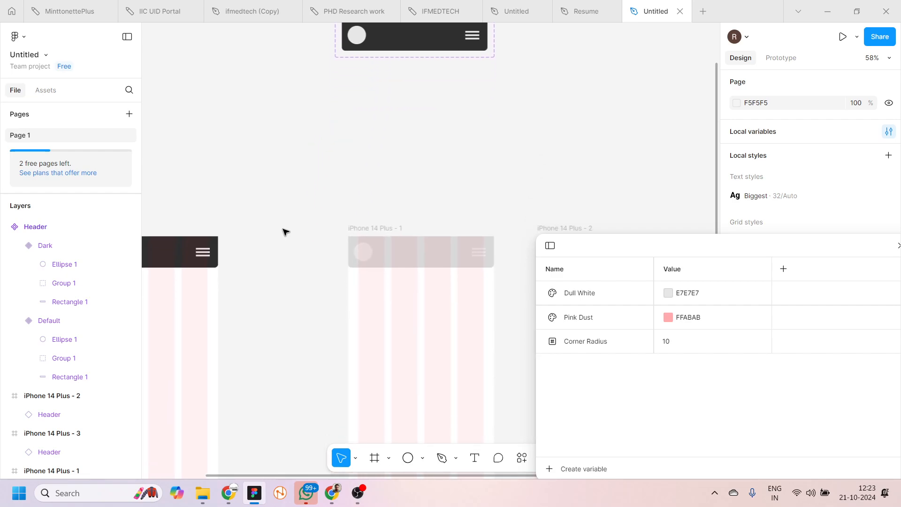
{"action": "scroll", "coordinate": [279, 235], "scroll_direction": "up", "scroll_amount": 2}
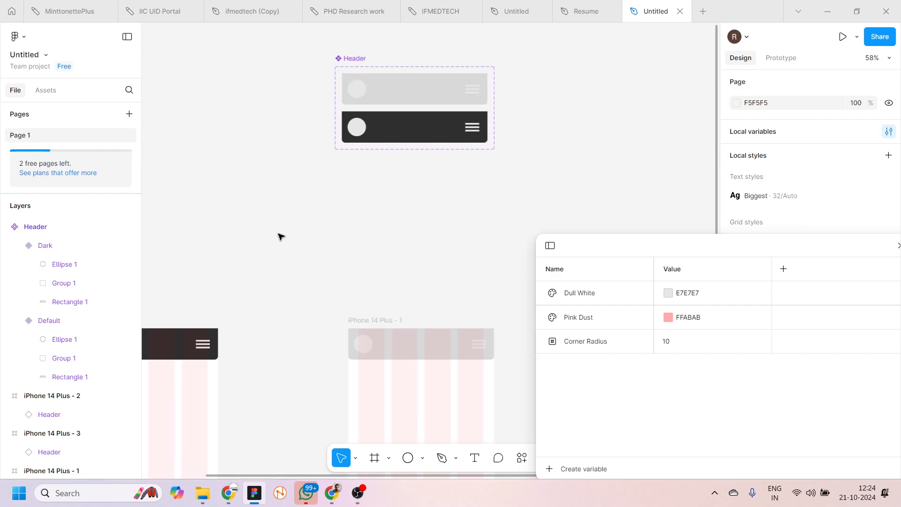
{"action": "scroll", "coordinate": [280, 237], "scroll_direction": "right", "scroll_amount": 2}
{"action": "scroll", "coordinate": [282, 237], "scroll_direction": "left", "scroll_amount": 3}
{"action": "scroll", "coordinate": [284, 237], "scroll_direction": "right", "scroll_amount": 1}
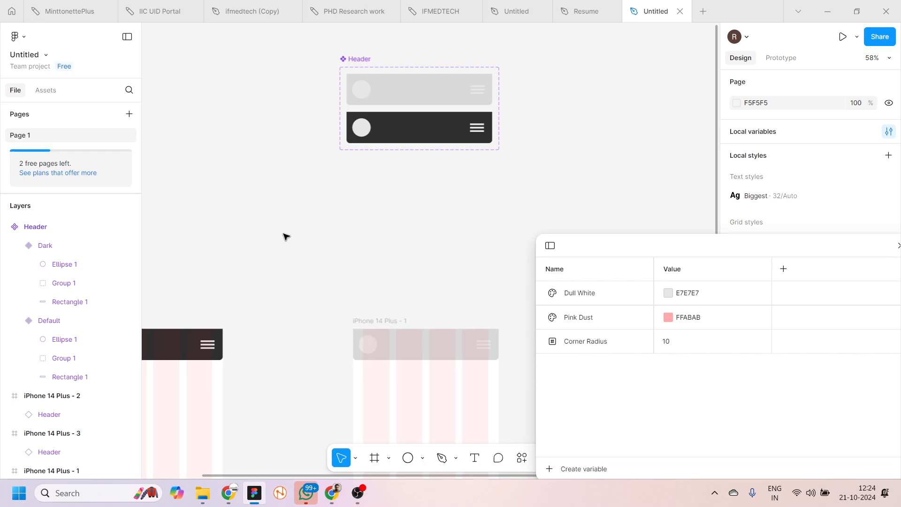
{"action": "left_click", "coordinate": [668, 294]}
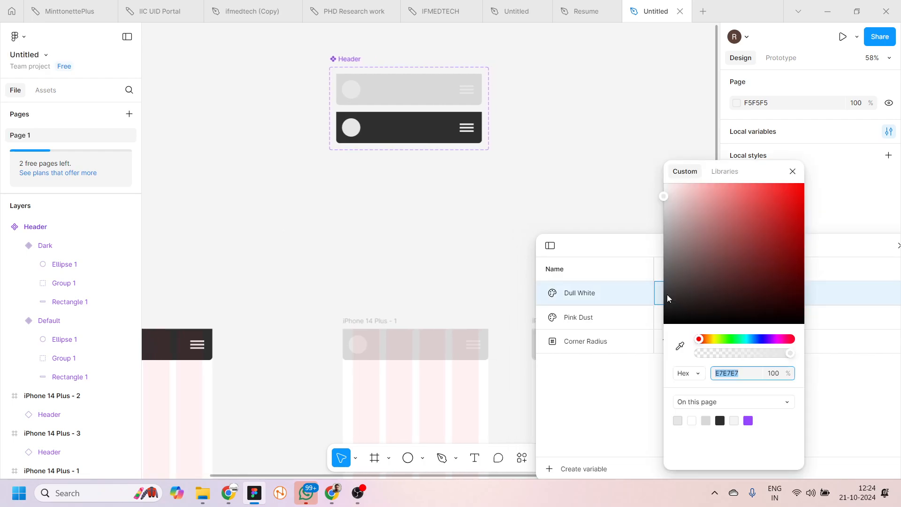
{"action": "left_click_drag", "start_coordinate": [674, 211], "coordinate": [662, 244]}
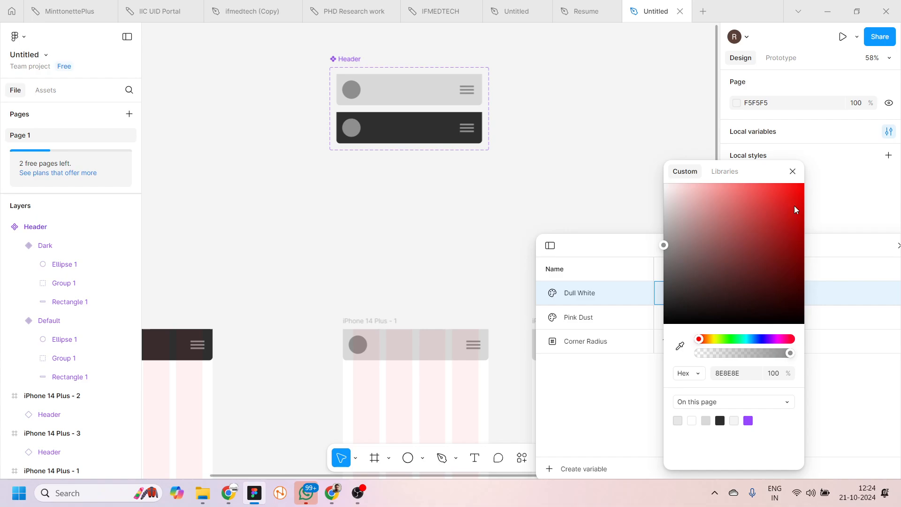
{"action": "left_click", "coordinate": [792, 172]}
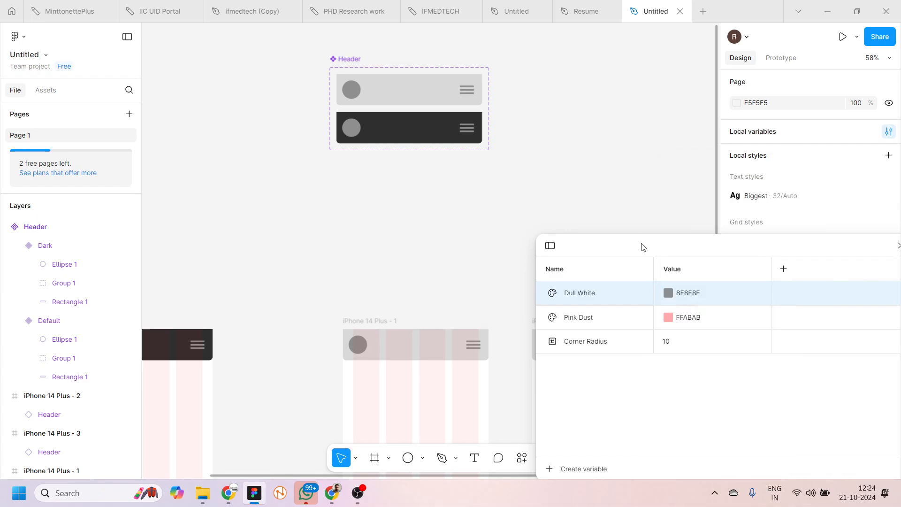
{"action": "left_click_drag", "start_coordinate": [643, 246], "coordinate": [471, 255]}
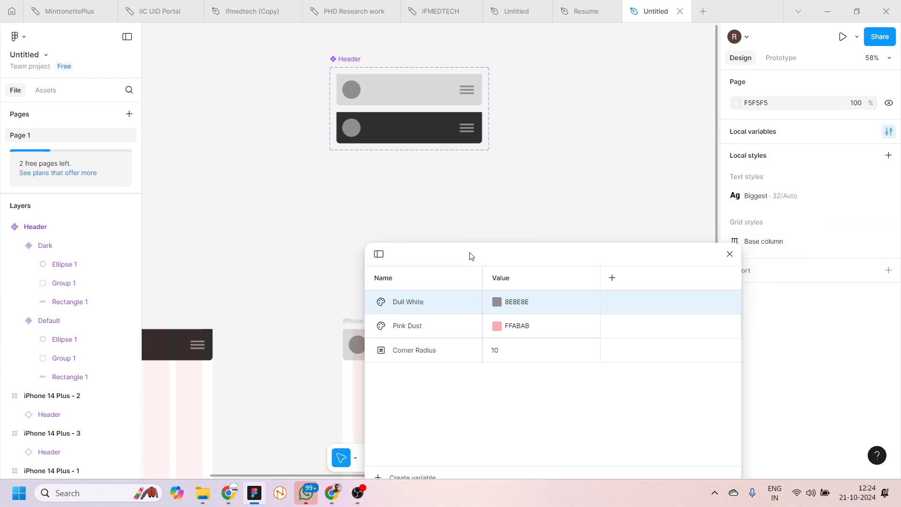
{"action": "left_click", "coordinate": [728, 255]}
{"action": "scroll", "coordinate": [523, 193], "scroll_direction": "down", "scroll_amount": 5}
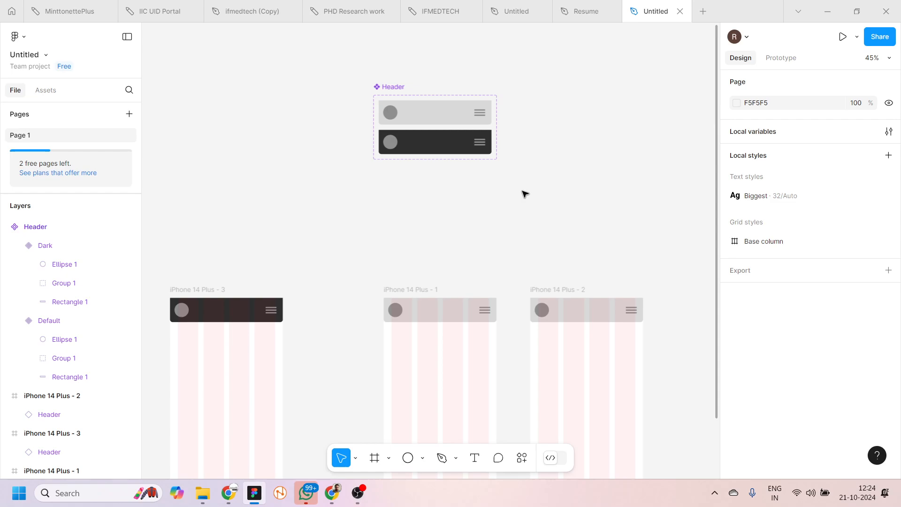
{"action": "scroll", "coordinate": [525, 194], "scroll_direction": "down", "scroll_amount": 4}
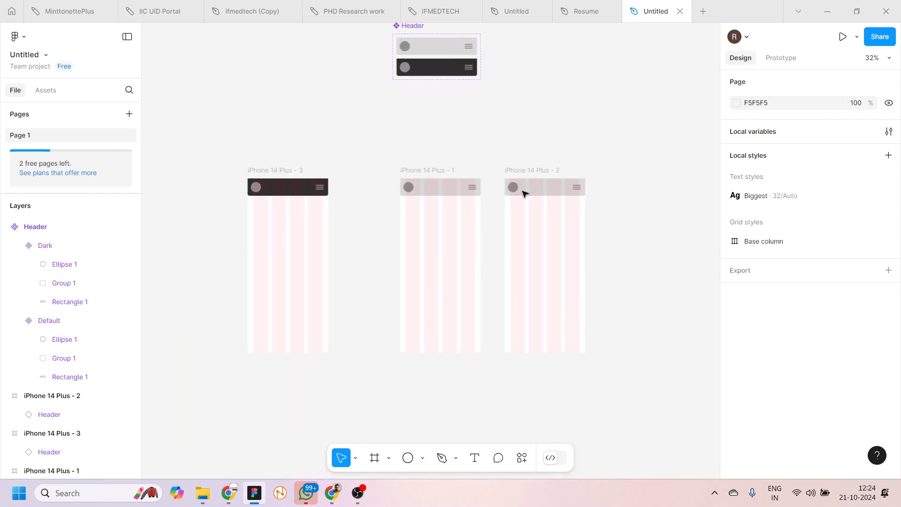
{"action": "scroll", "coordinate": [525, 194], "scroll_direction": "up", "scroll_amount": 5}
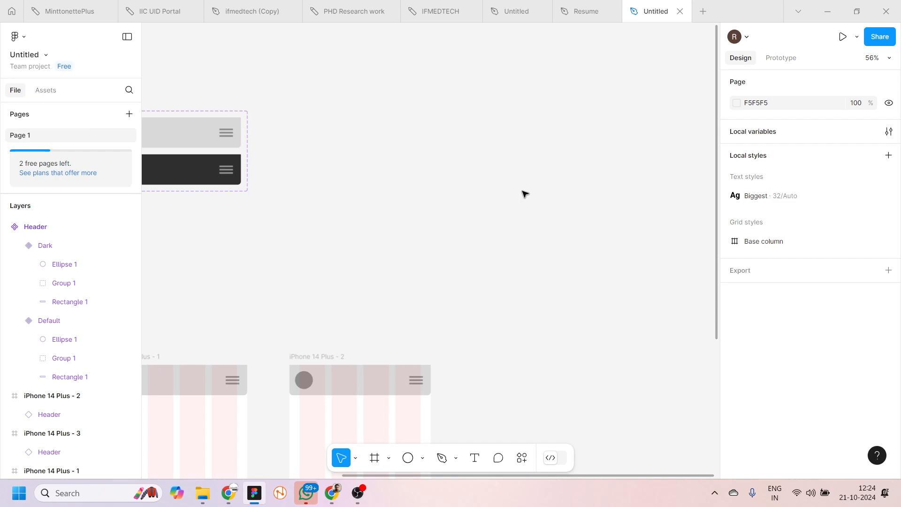
{"action": "scroll", "coordinate": [525, 194], "scroll_direction": "up", "scroll_amount": 2}
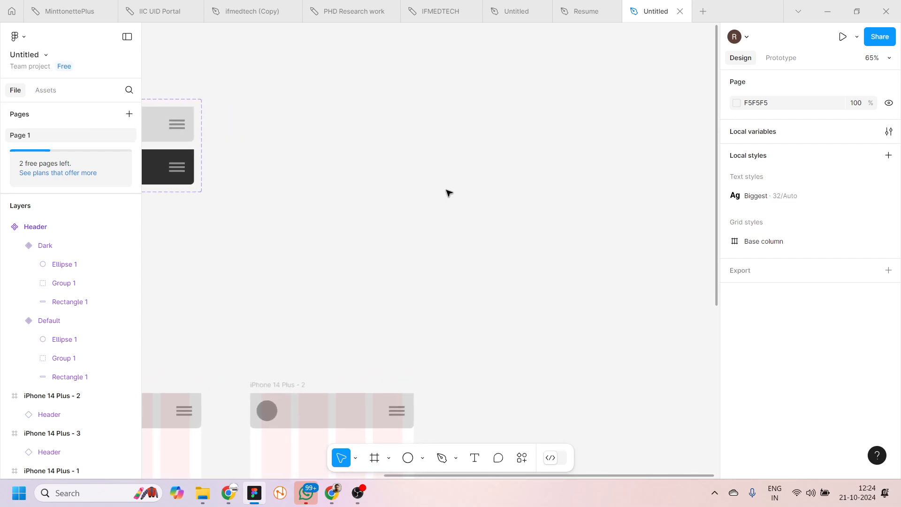
- Draw a rectangle about 341 × 54 on the empty canvas beside the Header component set
{"action": "scroll", "coordinate": [341, 212], "scroll_direction": "left", "scroll_amount": 2}
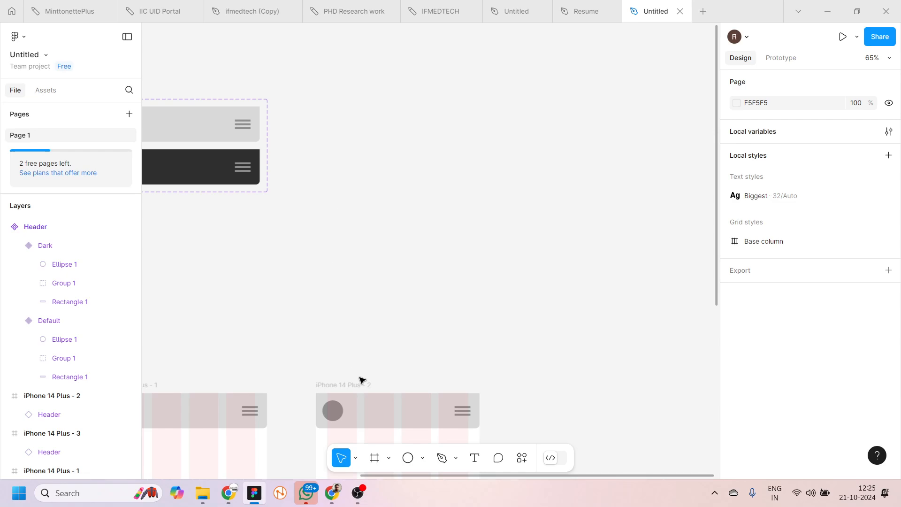
{"action": "left_click", "coordinate": [408, 458]}
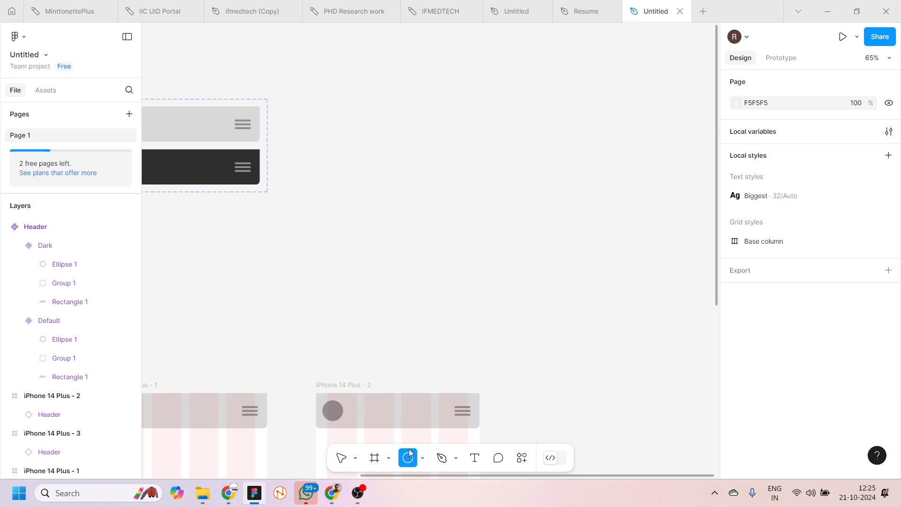
{"action": "left_click", "coordinate": [422, 454]}
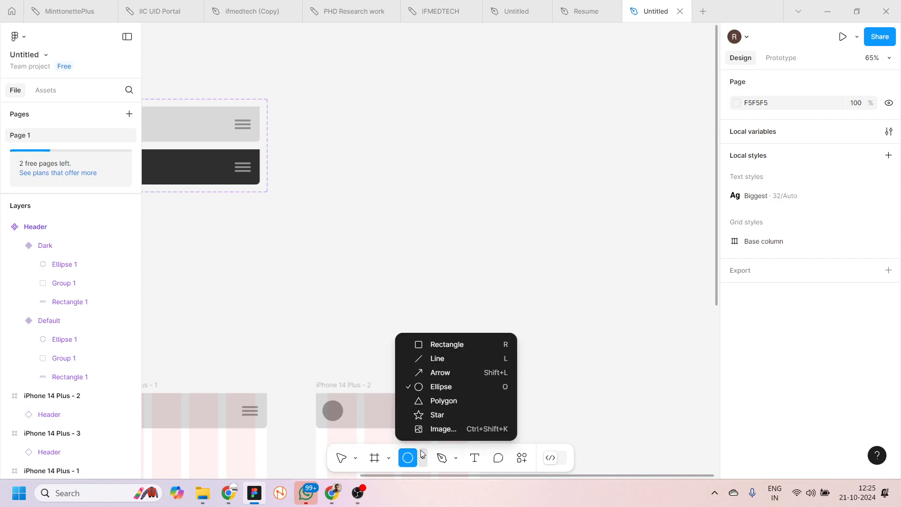
{"action": "left_click", "coordinate": [454, 342]}
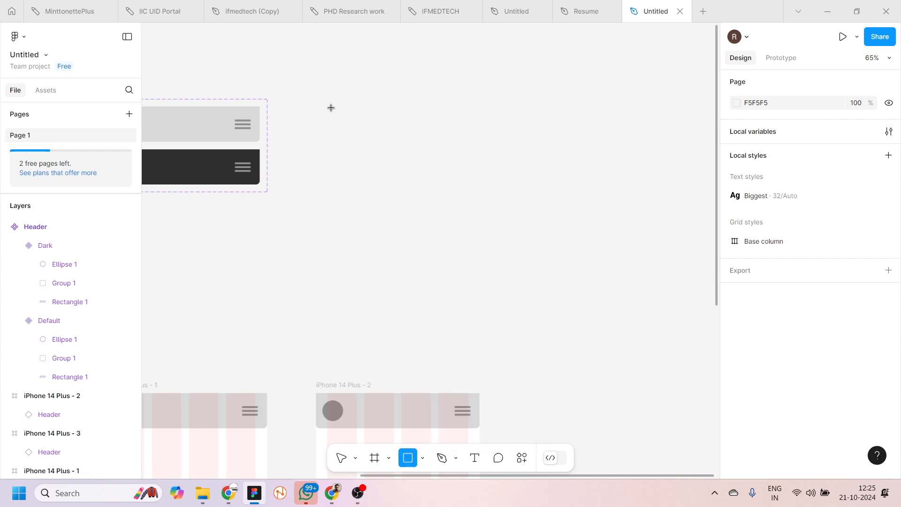
{"action": "mouse_move", "coordinate": [330, 107]}
{"action": "left_mouse_down"}
{"action": "mouse_move", "coordinate": [421, 150]}
{"action": "mouse_move", "coordinate": [497, 134]}
{"action": "mouse_move", "coordinate": [460, 127]}
{"action": "left_mouse_up"}
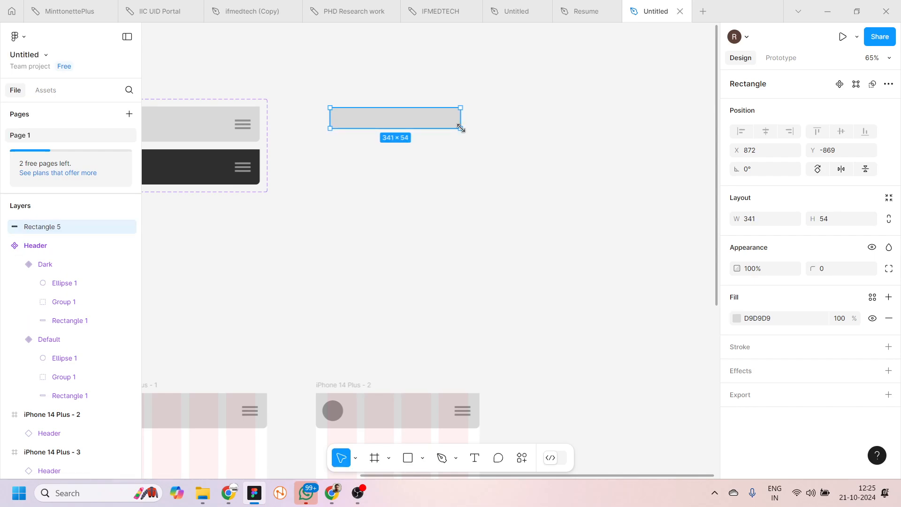
{"action": "left_click", "coordinate": [464, 153]}
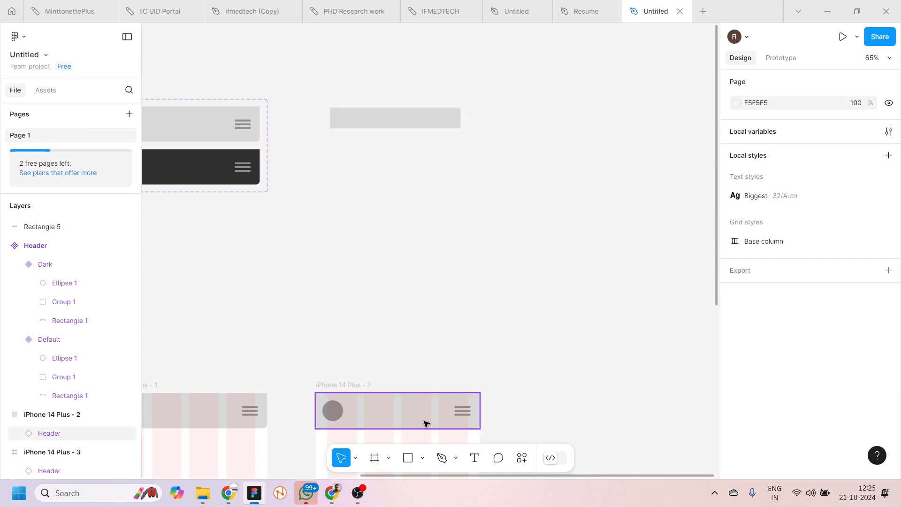
- Add the text "Label" directly above the new rectangle, aligned with the rectangle's left edge
{"action": "key", "text": "t"}
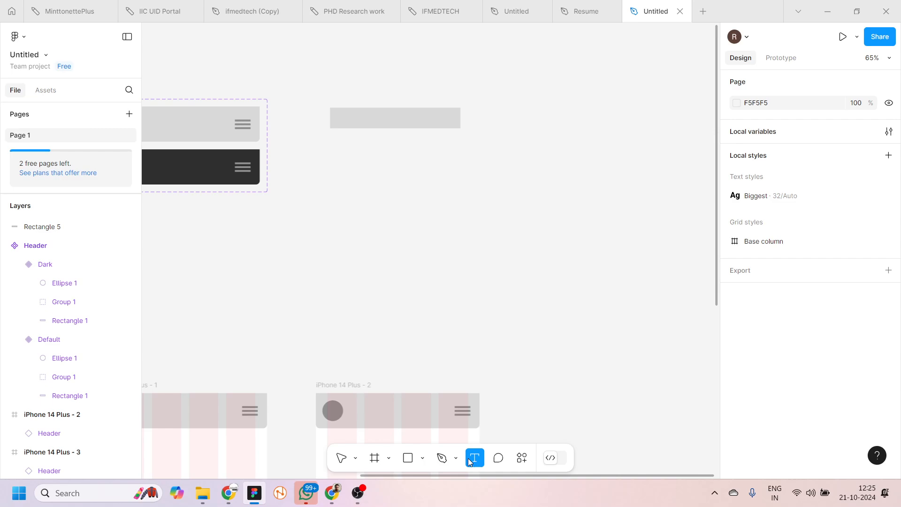
{"action": "left_click", "coordinate": [328, 99]}
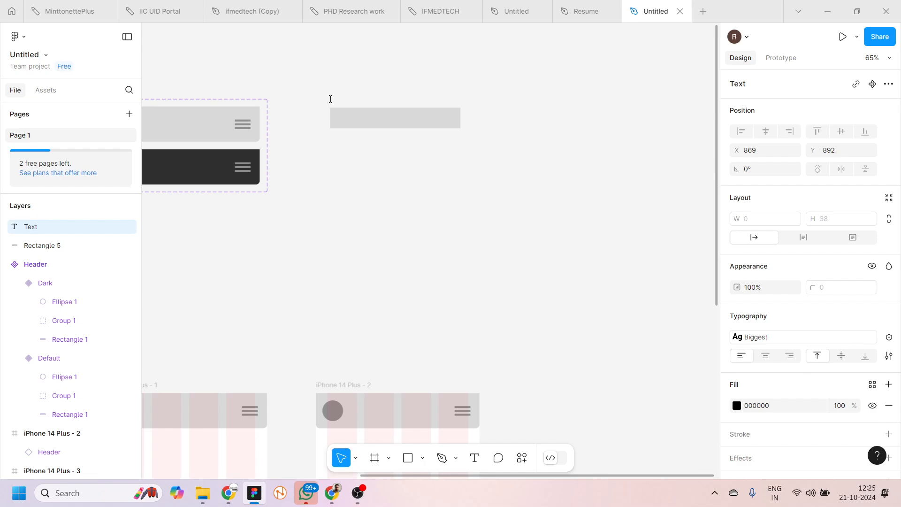
{"action": "type", "text": ":abel"}
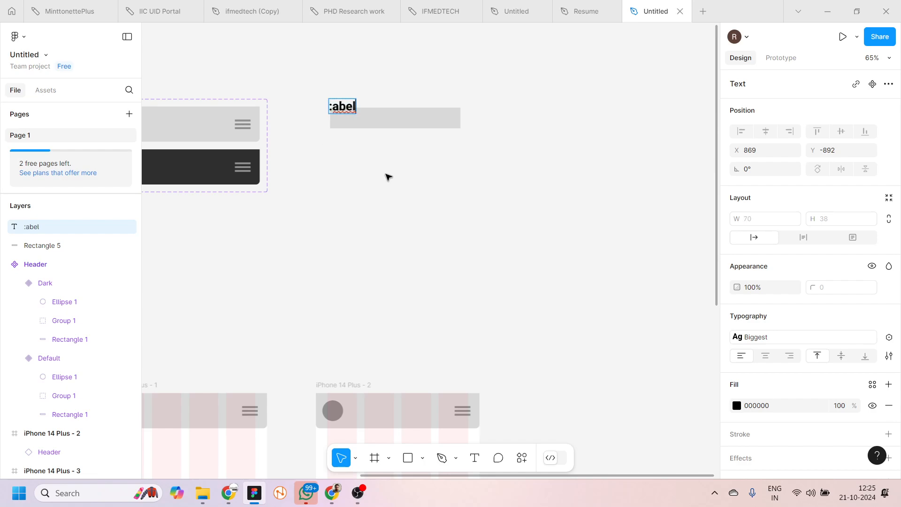
{"action": "key", "text": "ctrl+a"}
{"action": "type", "text": "Label"}
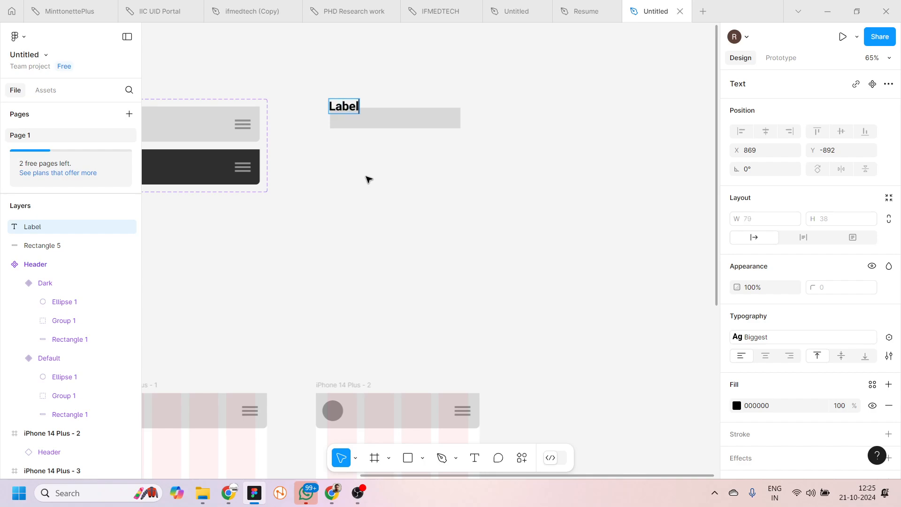
{"action": "key", "text": "Escape"}
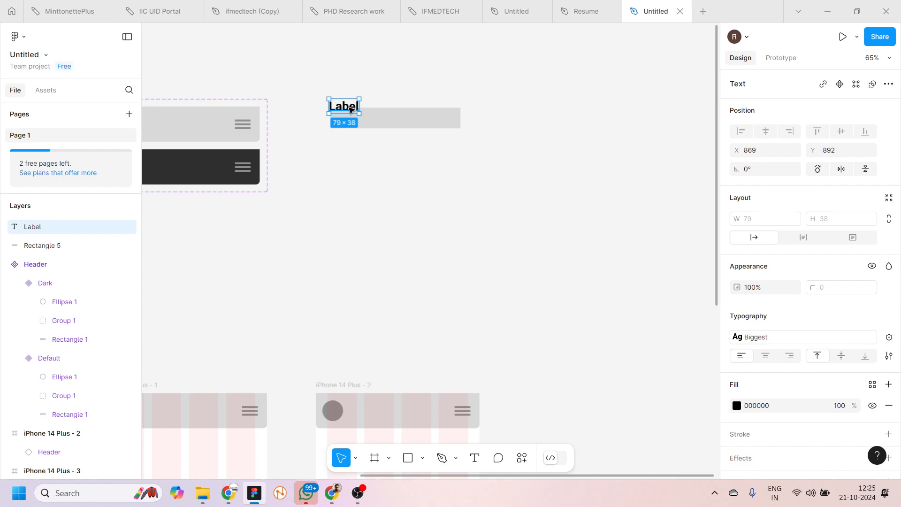
{"action": "left_click_drag", "start_coordinate": [349, 109], "coordinate": [351, 103]}
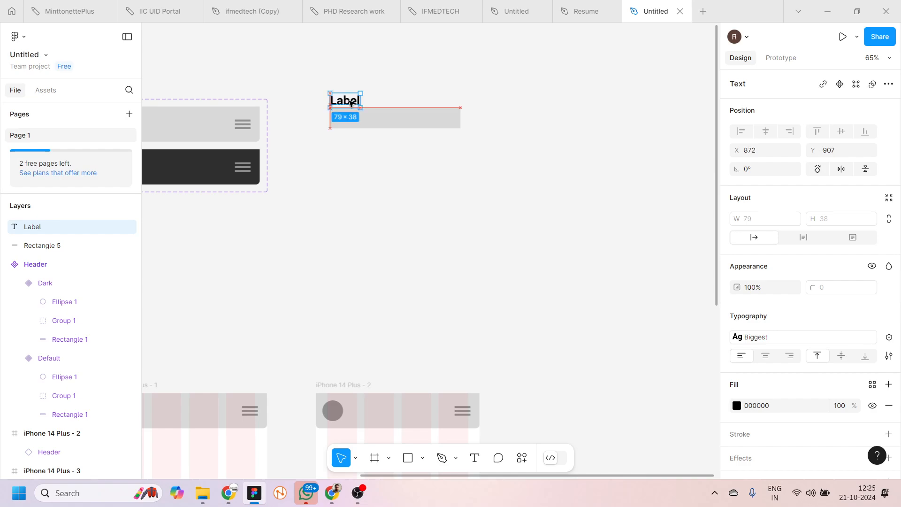
{"action": "left_click", "coordinate": [766, 347]}
{"action": "left_click", "coordinate": [670, 314]}
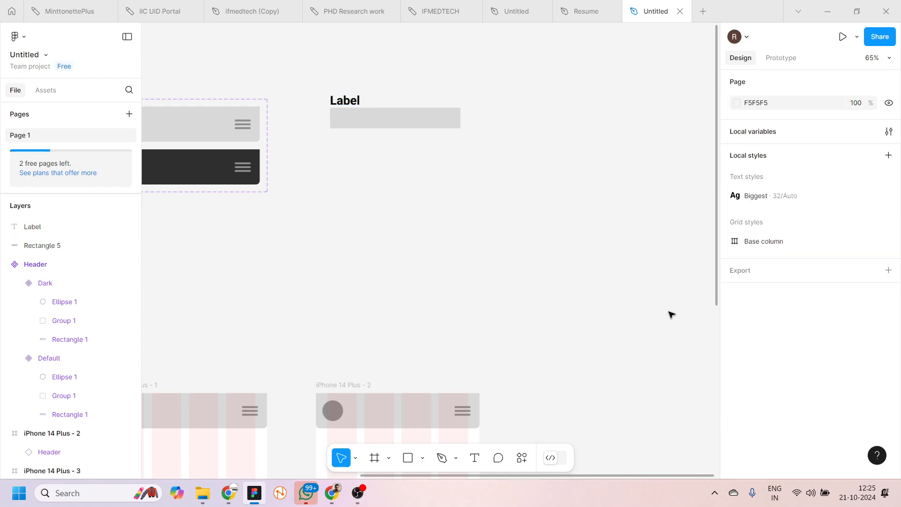
- Detach the Biggest text style from the label and set its font to Regular weight, size 16
{"action": "left_click", "coordinate": [348, 100]}
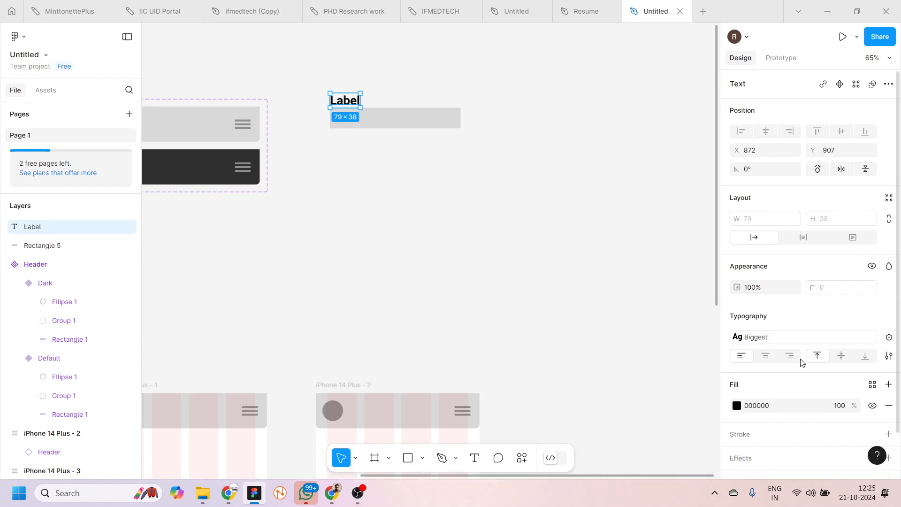
{"action": "left_click", "coordinate": [873, 339]}
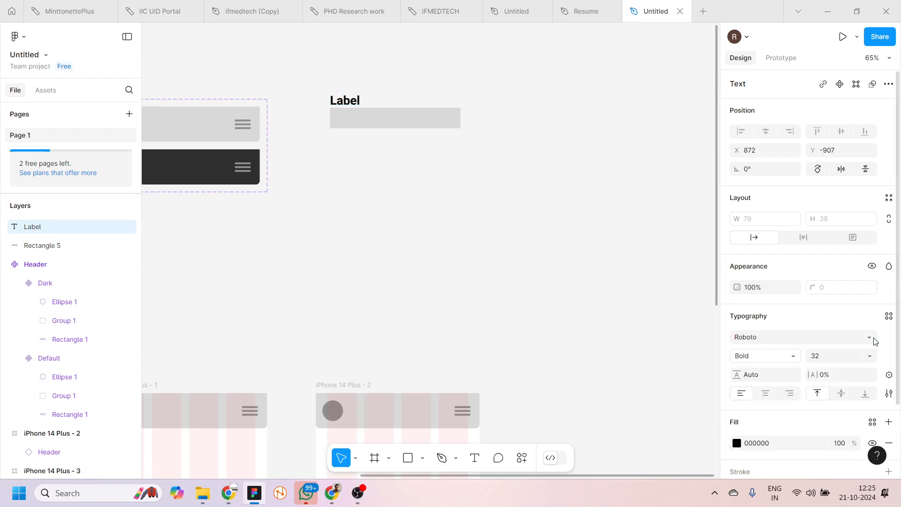
{"action": "left_click", "coordinate": [827, 357]}
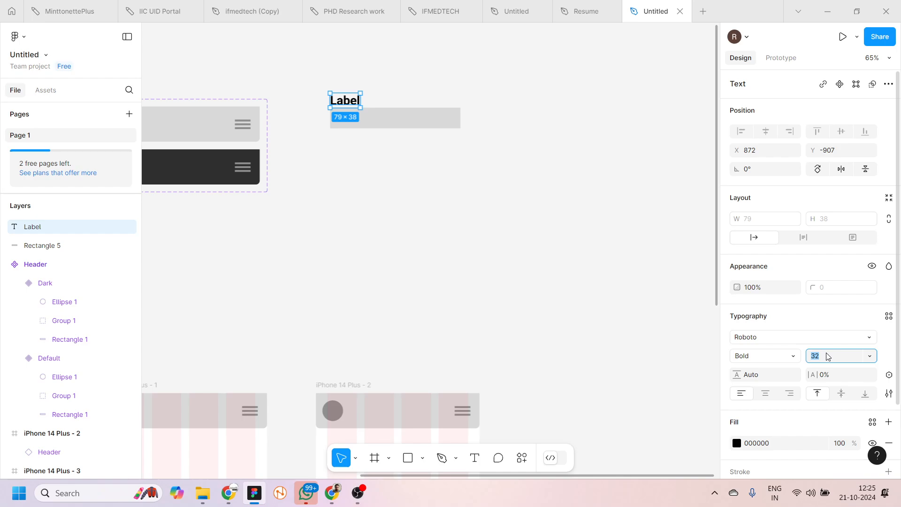
{"action": "key", "text": "Return"}
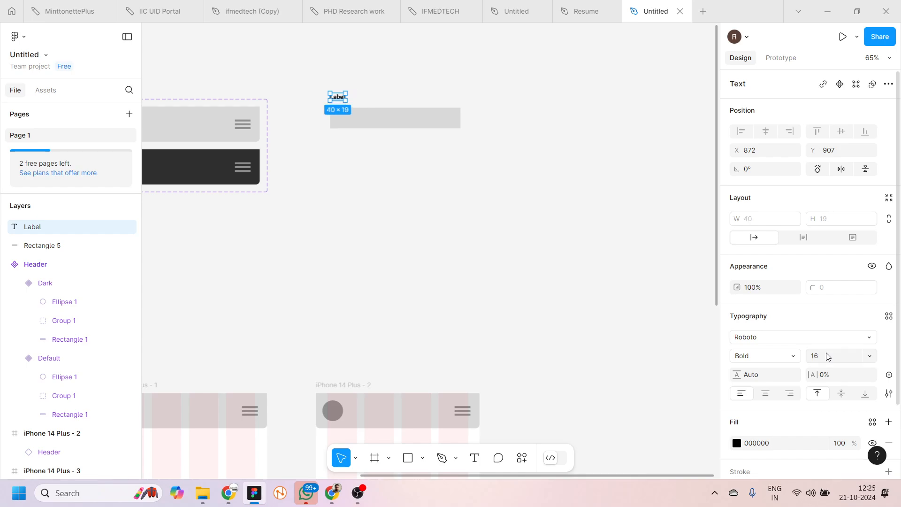
{"action": "left_click", "coordinate": [774, 361]}
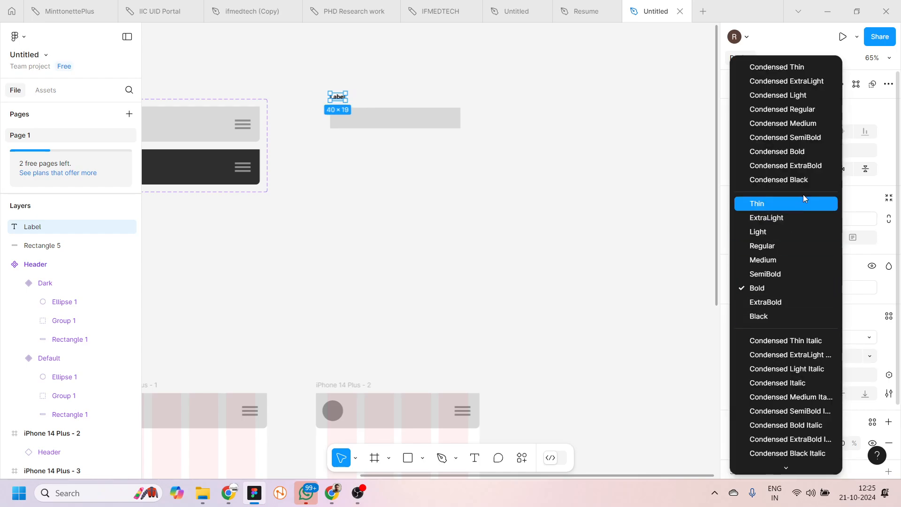
{"action": "left_click", "coordinate": [770, 246]}
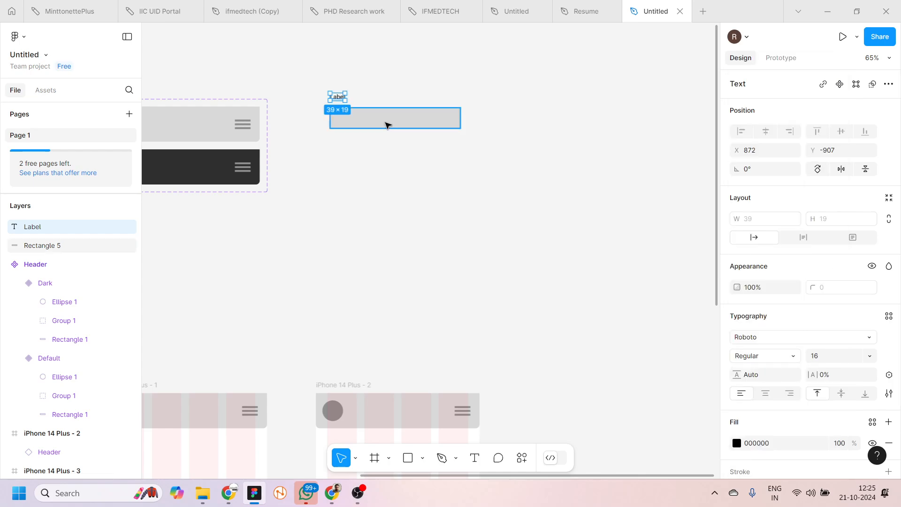
- Move the label down to sit close above the rectangle, keeping their left edges aligned
{"action": "left_click", "coordinate": [374, 192]}
{"action": "left_click_drag", "start_coordinate": [339, 98], "coordinate": [342, 104]}
{"action": "left_click", "coordinate": [356, 190]}
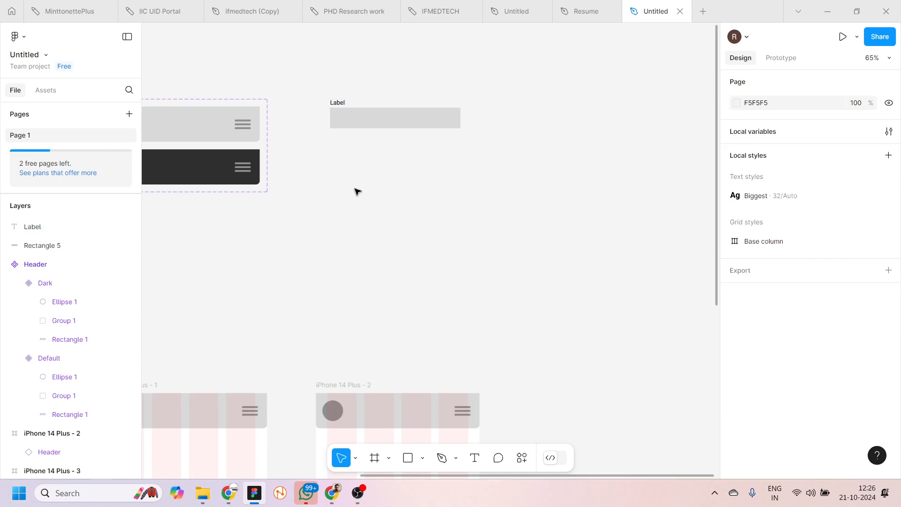
- Set the label's font size to 20 and shift it up to leave a gap of about 5 above the rectangle
{"action": "left_click", "coordinate": [337, 102]}
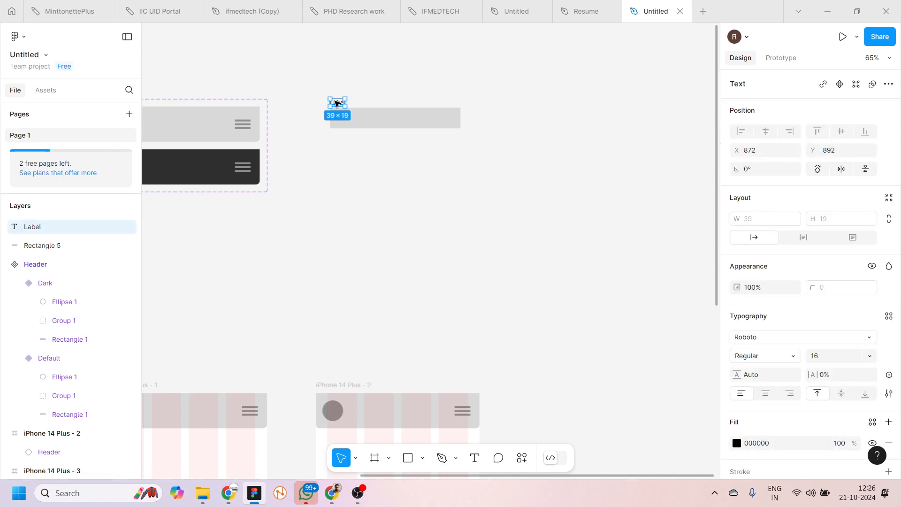
{"action": "left_click", "coordinate": [828, 361]}
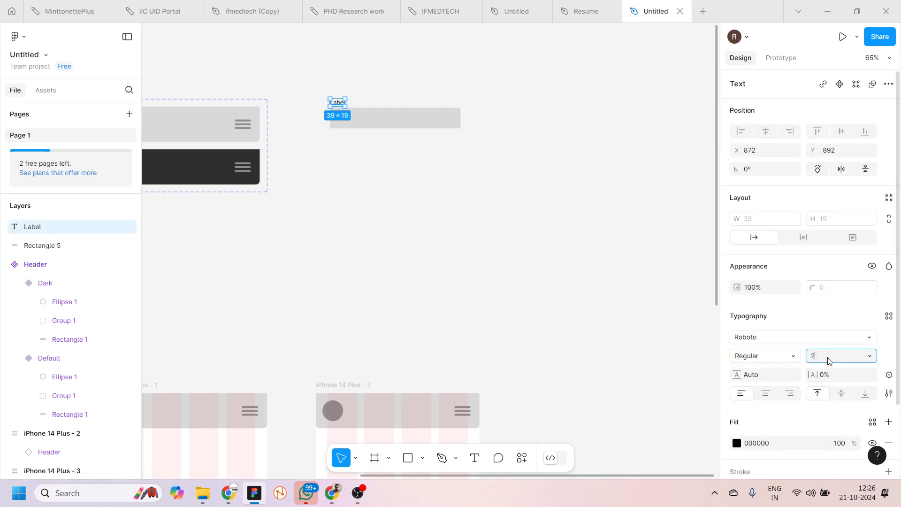
{"action": "key", "text": "Return"}
{"action": "left_click", "coordinate": [561, 302]}
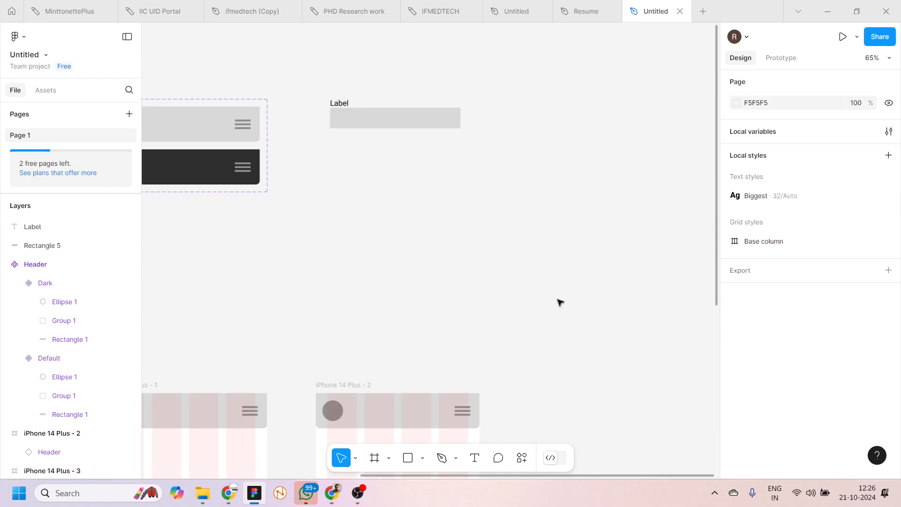
{"action": "scroll", "coordinate": [344, 72], "scroll_direction": "up", "scroll_amount": 5, "text": "ctrl"}
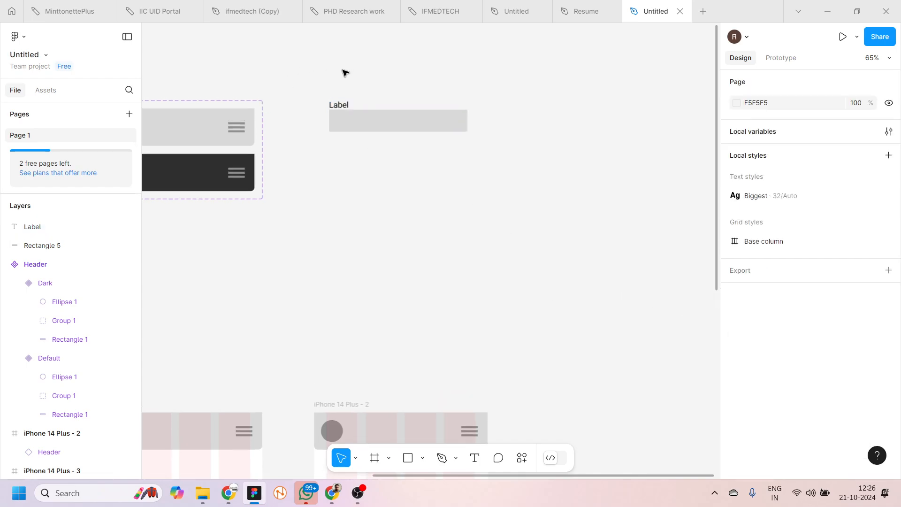
{"action": "scroll", "coordinate": [344, 71], "scroll_direction": "up", "scroll_amount": 1, "text": "ctrl"}
{"action": "left_click_drag", "start_coordinate": [314, 175], "coordinate": [313, 171]}
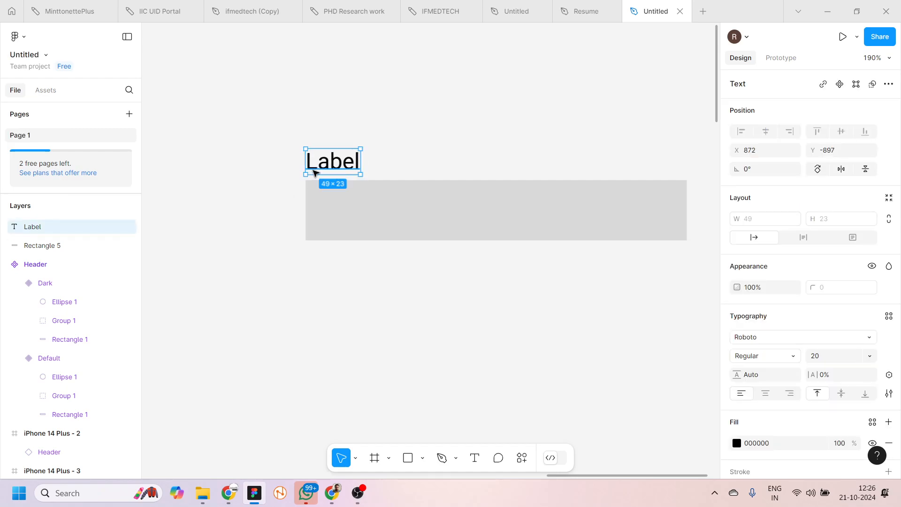
{"action": "left_click", "coordinate": [277, 291]}
{"action": "scroll", "coordinate": [277, 291], "scroll_direction": "down", "scroll_amount": 4, "text": "ctrl"}
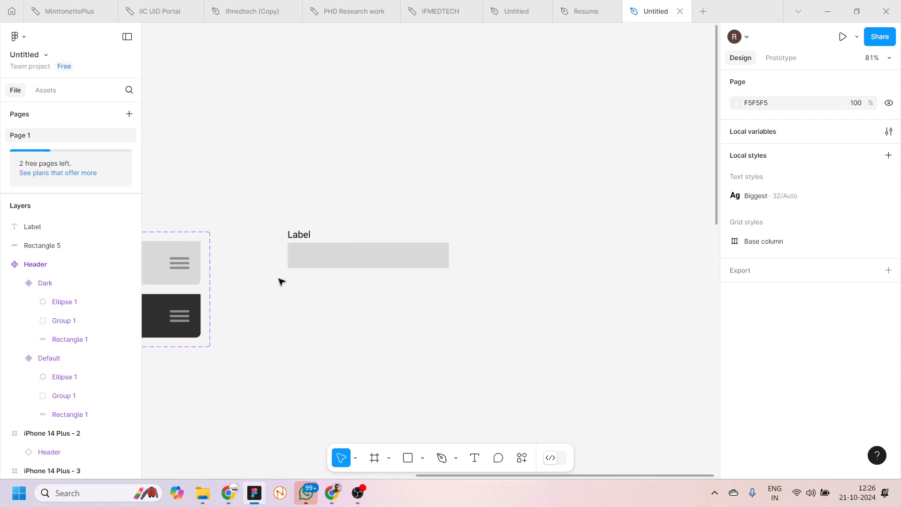
- Duplicate the label and rectangle below the originals and stretch the copied rectangle to a height of about 134
{"action": "left_click_drag", "start_coordinate": [279, 227], "coordinate": [426, 310]}
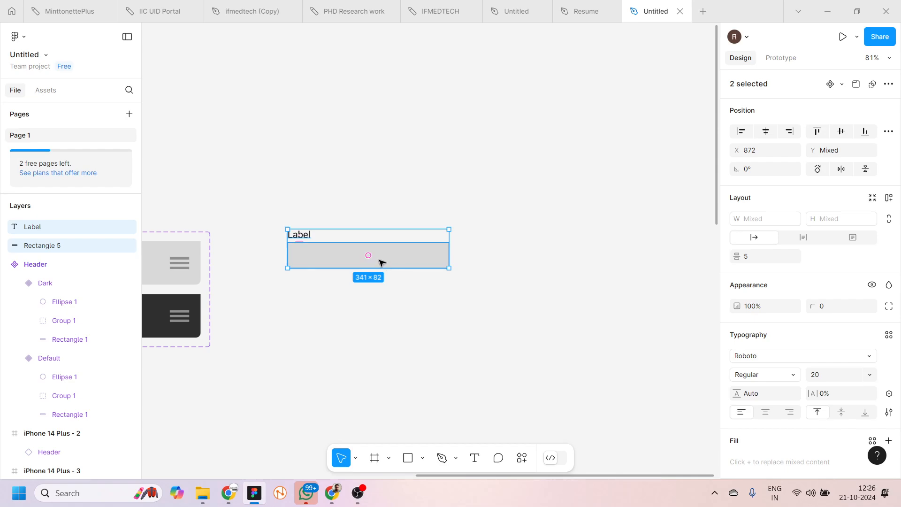
{"action": "left_click_drag", "start_coordinate": [381, 261], "coordinate": [382, 315], "text": "alt"}
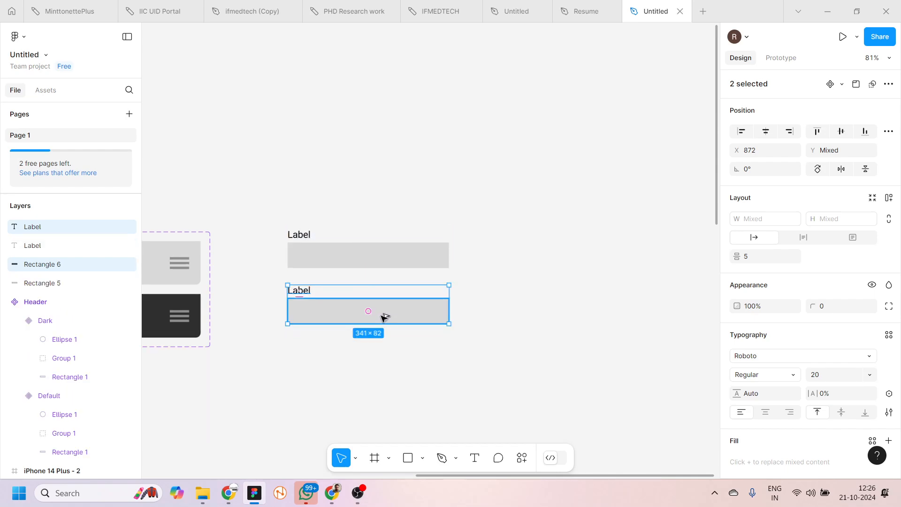
{"action": "scroll", "coordinate": [400, 356], "scroll_direction": "down", "scroll_amount": 3}
{"action": "left_click", "coordinate": [400, 356]}
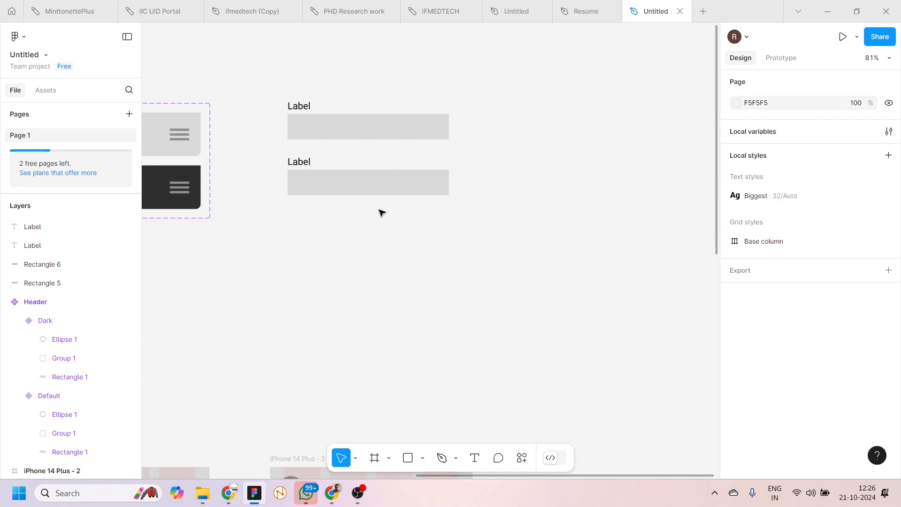
{"action": "left_click", "coordinate": [362, 181]}
{"action": "left_click_drag", "start_coordinate": [372, 197], "coordinate": [373, 234]}
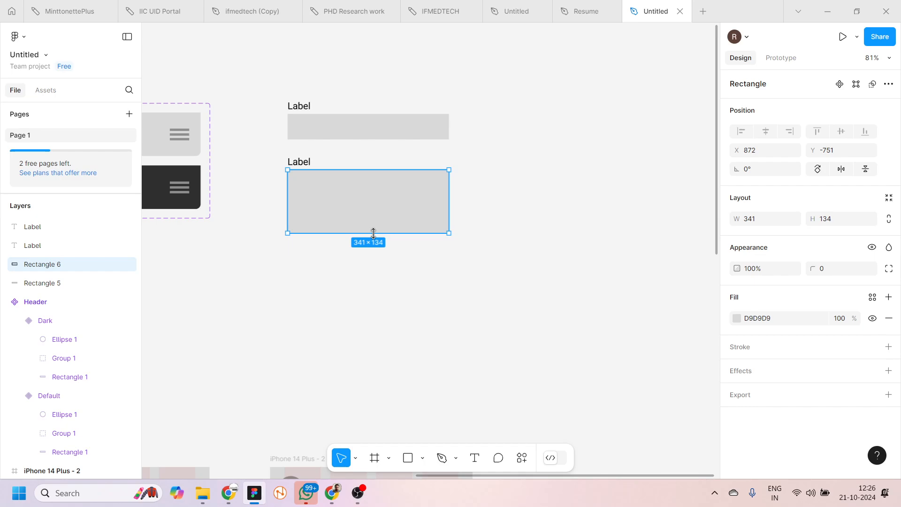
{"action": "left_click", "coordinate": [447, 274]}
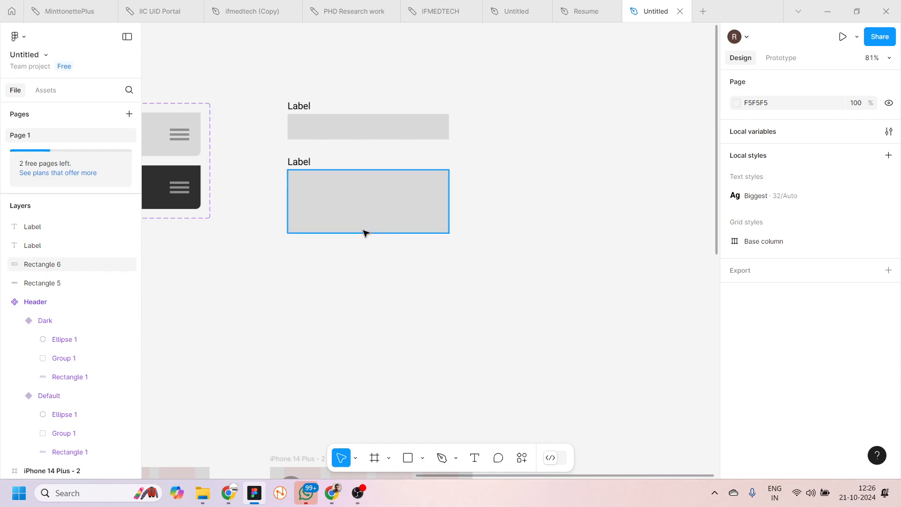
- Duplicate the tall rectangle below itself and shrink the copy to about 167 × 48
{"action": "left_click_drag", "start_coordinate": [365, 232], "coordinate": [373, 307]}
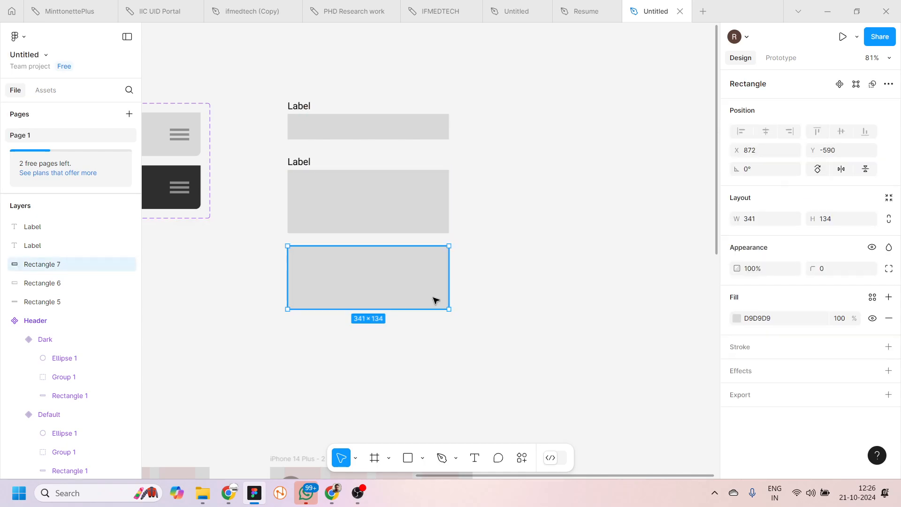
{"action": "left_click_drag", "start_coordinate": [448, 287], "coordinate": [368, 277]}
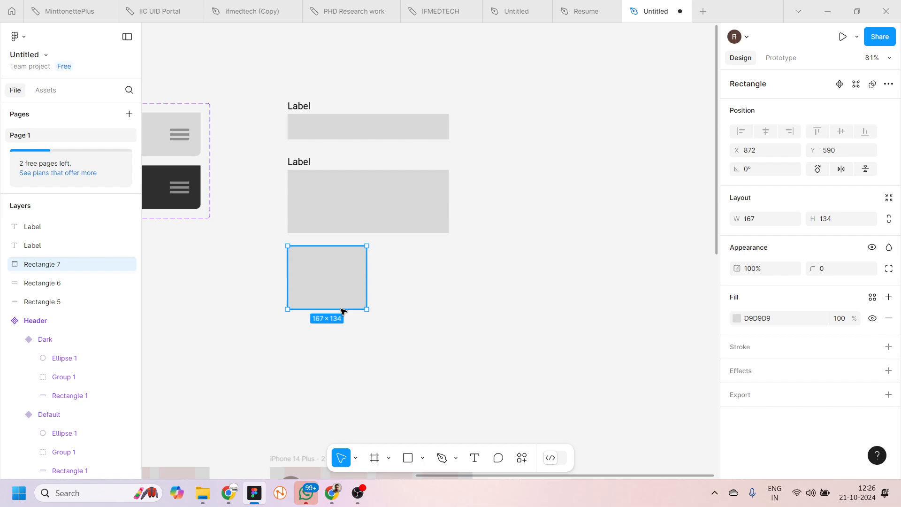
{"action": "left_click_drag", "start_coordinate": [337, 309], "coordinate": [329, 268]}
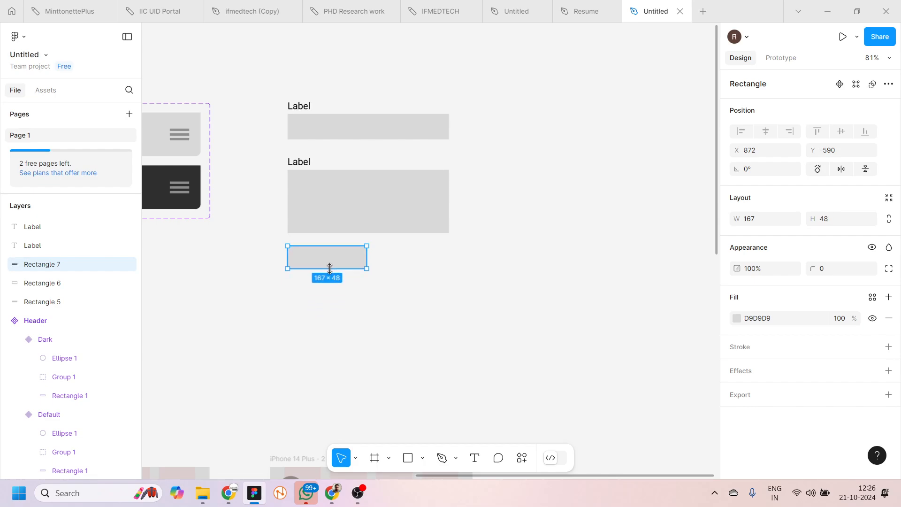
{"action": "left_click", "coordinate": [339, 311]}
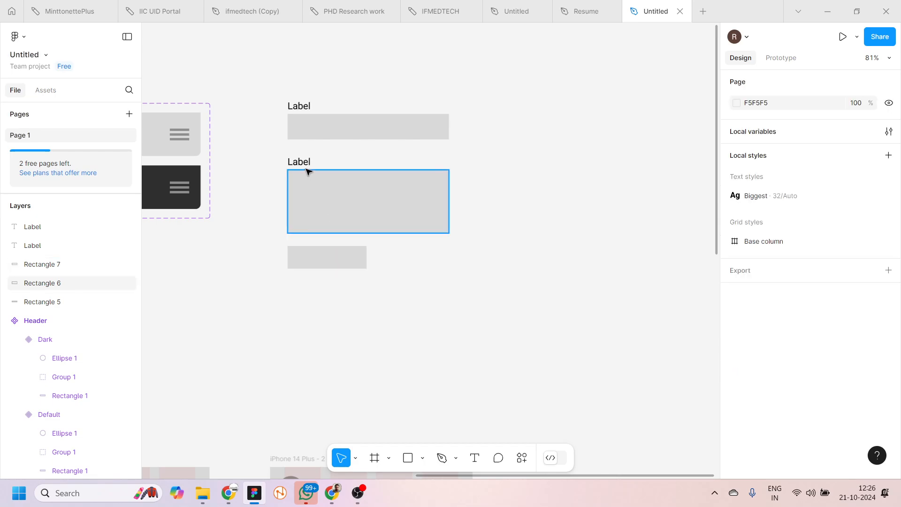
- Copy a label onto the small rectangle, change its text to Submit, and shift the resulting button slightly down
{"action": "left_click_drag", "start_coordinate": [306, 169], "coordinate": [335, 264], "text": "alt"}
{"action": "double_click", "coordinate": [327, 261]}
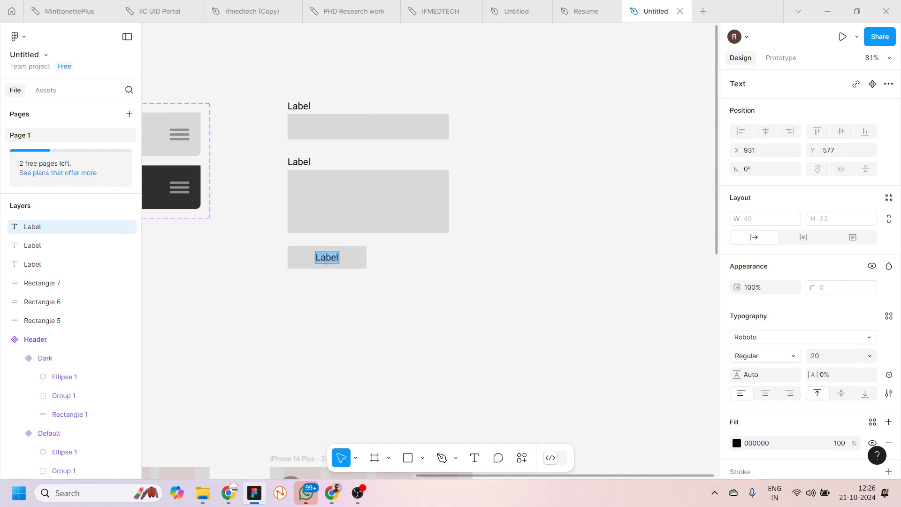
{"action": "type", "text": "Submit"}
{"action": "key", "text": "Escape"}
{"action": "left_click_drag", "start_coordinate": [324, 262], "coordinate": [323, 261]}
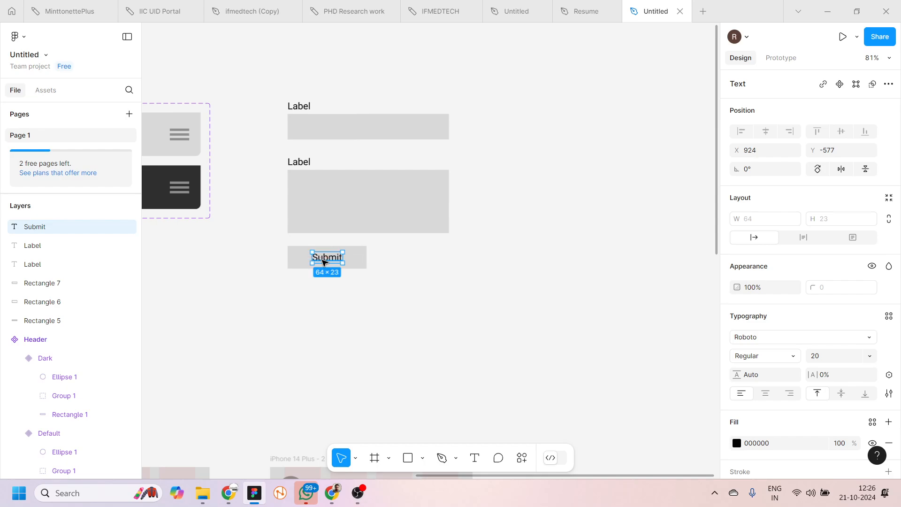
{"action": "left_click", "coordinate": [324, 306]}
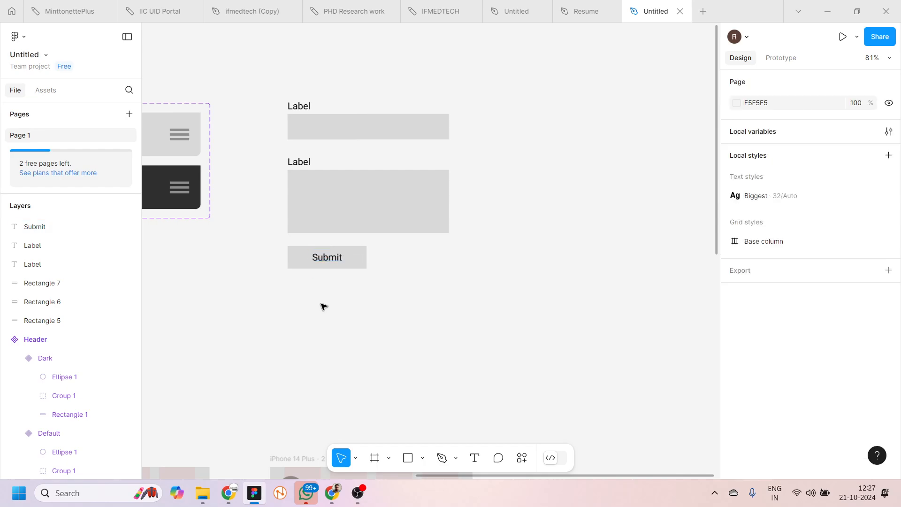
{"action": "scroll", "coordinate": [397, 153], "scroll_direction": "up", "scroll_amount": 5}
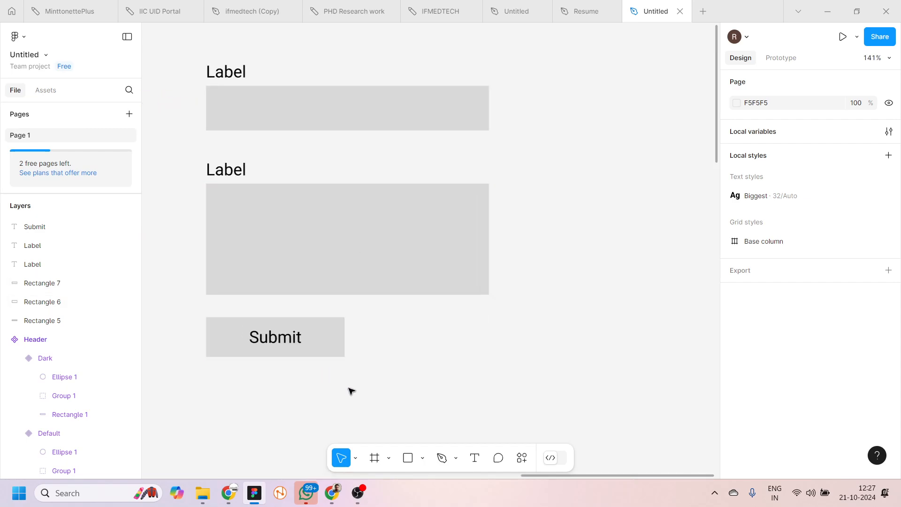
{"action": "left_click_drag", "start_coordinate": [338, 388], "coordinate": [252, 341]}
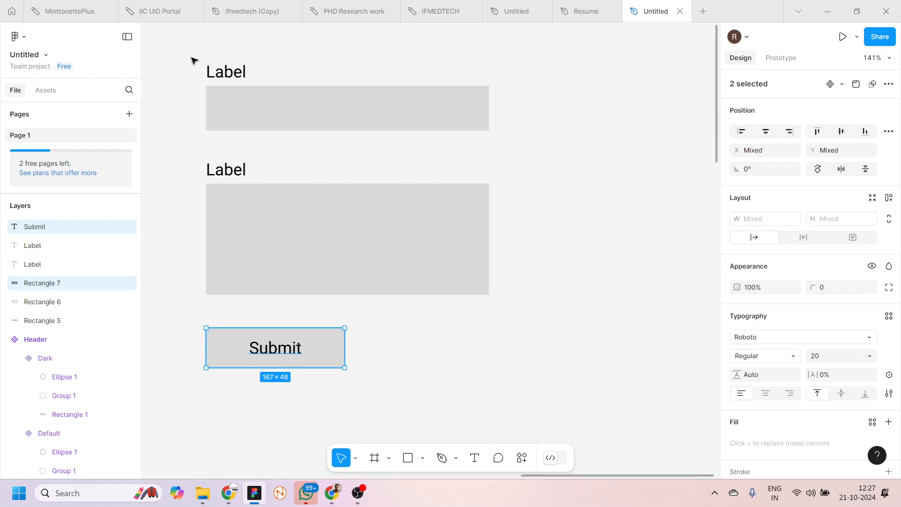
- Create a component from the upper label and its rectangle and name it Single Line Input
{"action": "left_click_drag", "start_coordinate": [193, 60], "coordinate": [356, 117]}
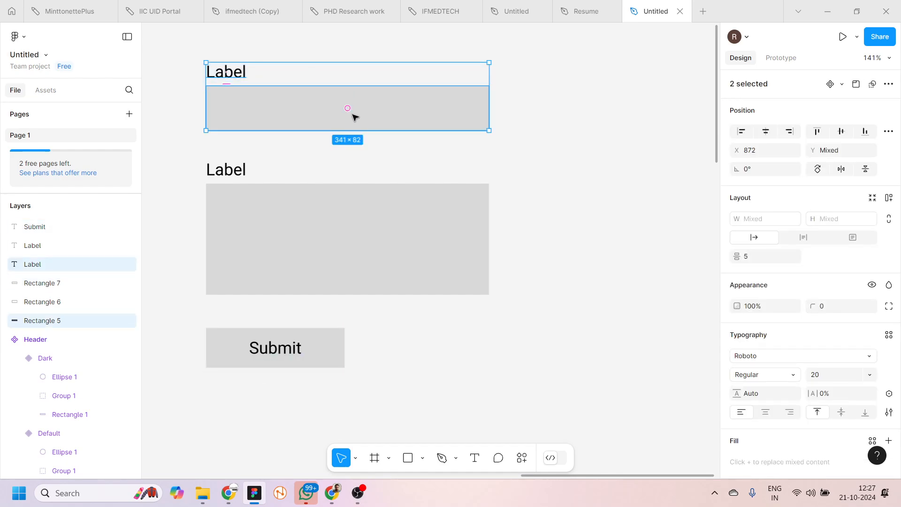
{"action": "key", "text": "ctrl+alt+k"}
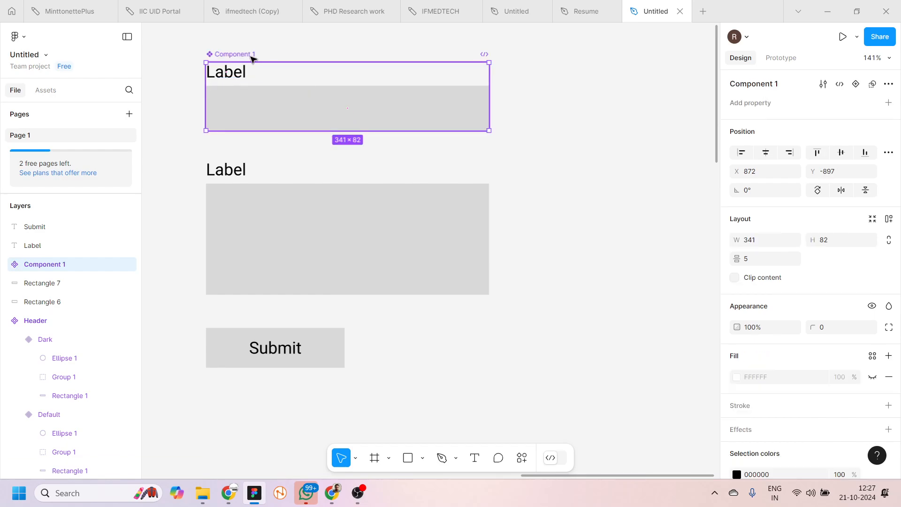
{"action": "left_click", "coordinate": [773, 85]}
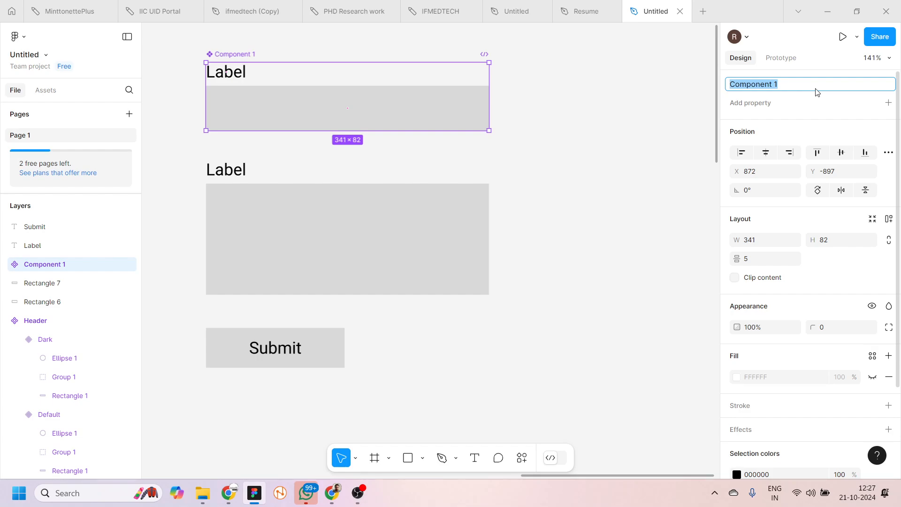
{"action": "type", "text": "Single Line"}
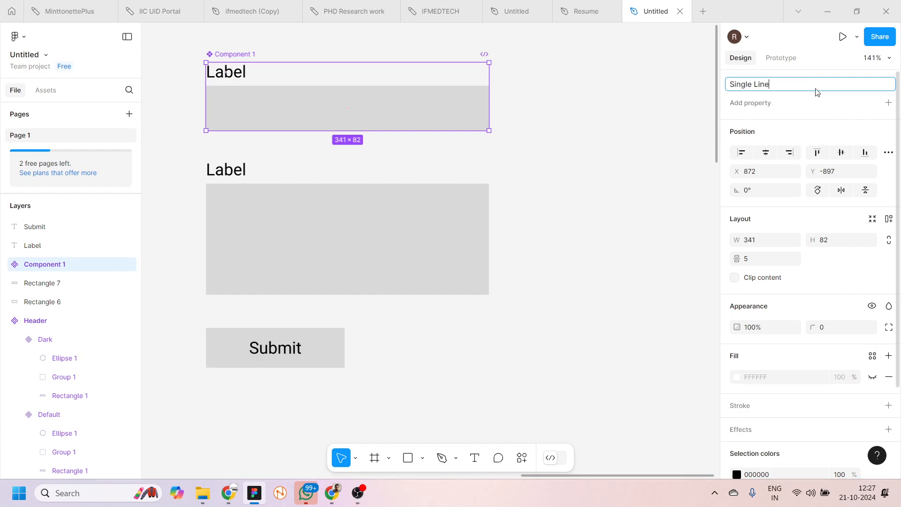
{"action": "type", "text": " Input"}
{"action": "key", "text": "Return"}
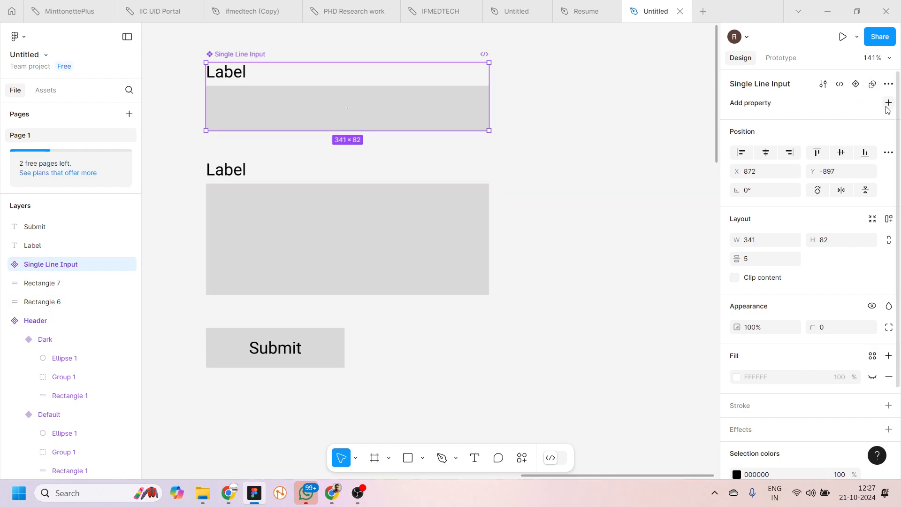
- Create a text component property named Label, with the value Label, for the label text in Single Line Input
{"action": "scroll", "coordinate": [766, 318], "scroll_direction": "down", "scroll_amount": 4}
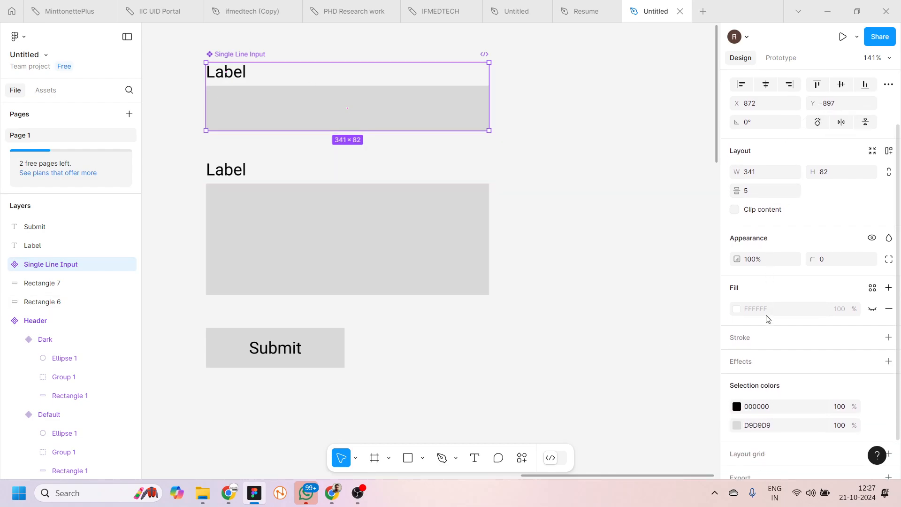
{"action": "scroll", "coordinate": [768, 319], "scroll_direction": "up", "scroll_amount": 2}
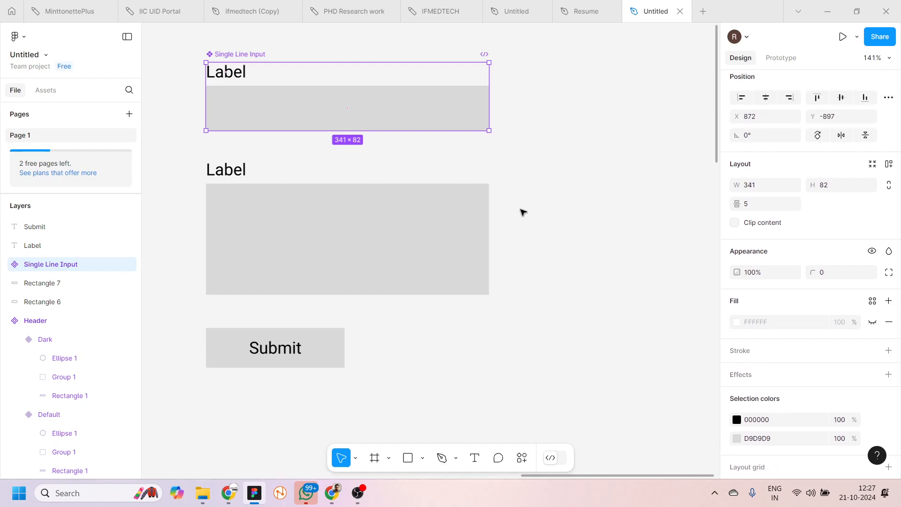
{"action": "left_click", "coordinate": [247, 73]}
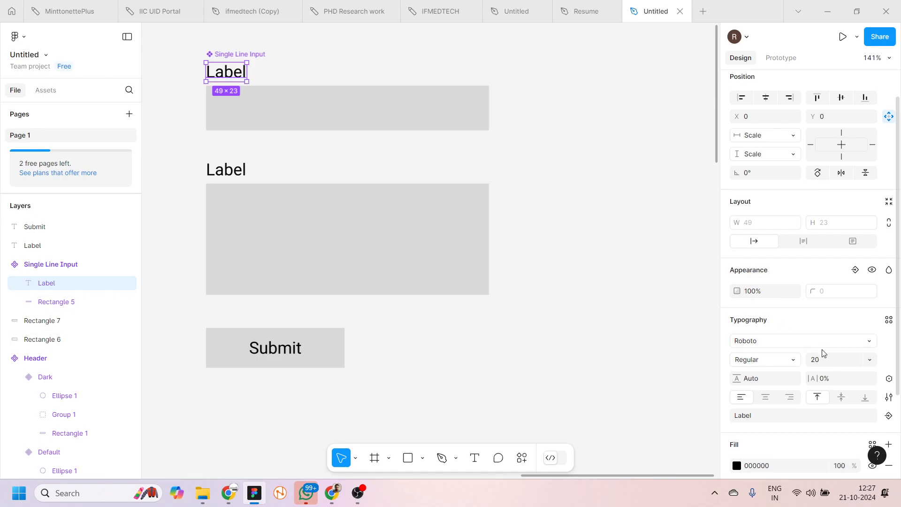
{"action": "scroll", "coordinate": [821, 353], "scroll_direction": "down", "scroll_amount": 3}
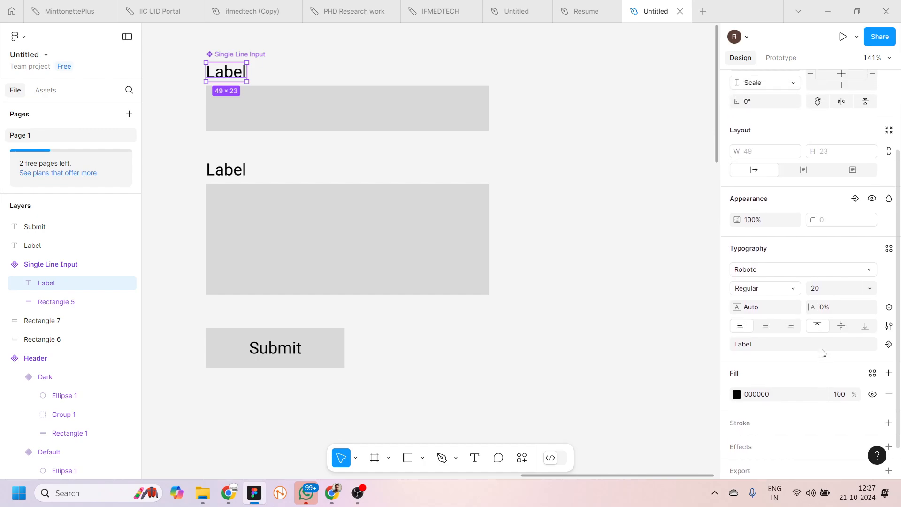
{"action": "scroll", "coordinate": [822, 352], "scroll_direction": "up", "scroll_amount": 1}
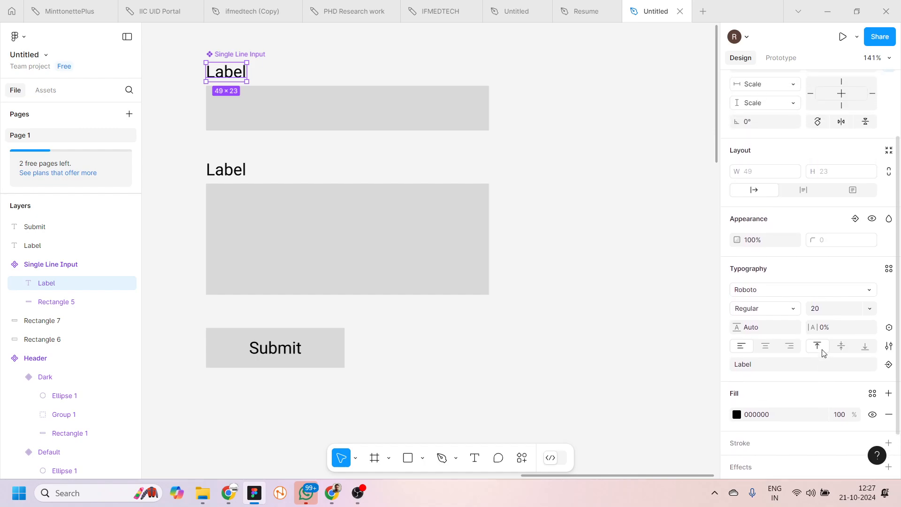
{"action": "scroll", "coordinate": [821, 352], "scroll_direction": "up", "scroll_amount": 4}
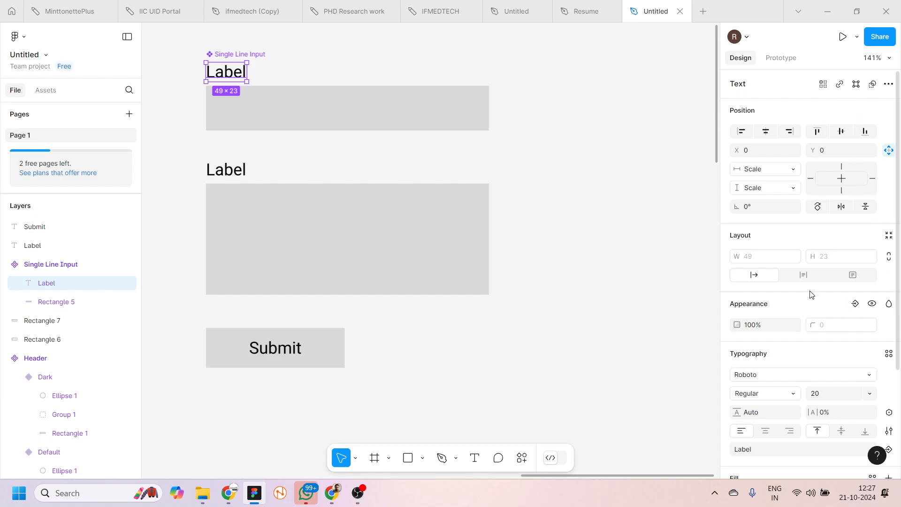
{"action": "scroll", "coordinate": [818, 347], "scroll_direction": "down", "scroll_amount": 5}
{"action": "scroll", "coordinate": [819, 347], "scroll_direction": "down", "scroll_amount": 1}
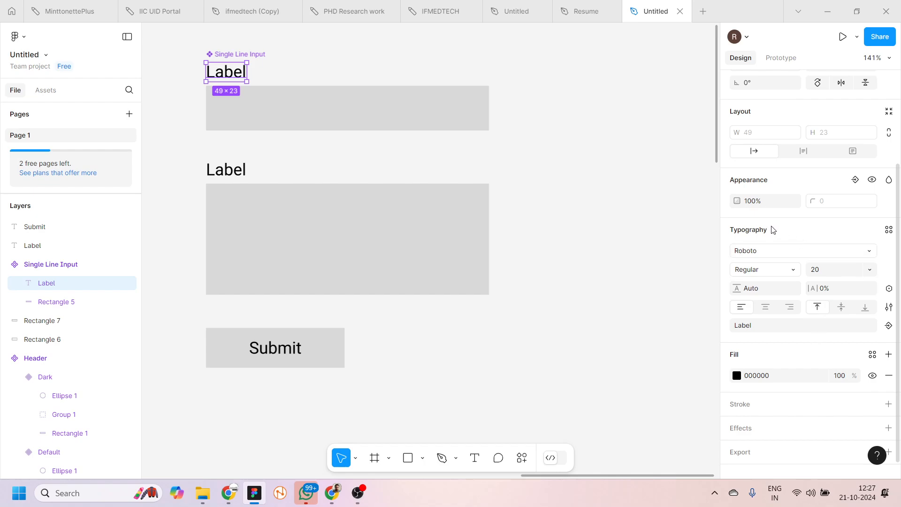
{"action": "left_click", "coordinate": [887, 328]}
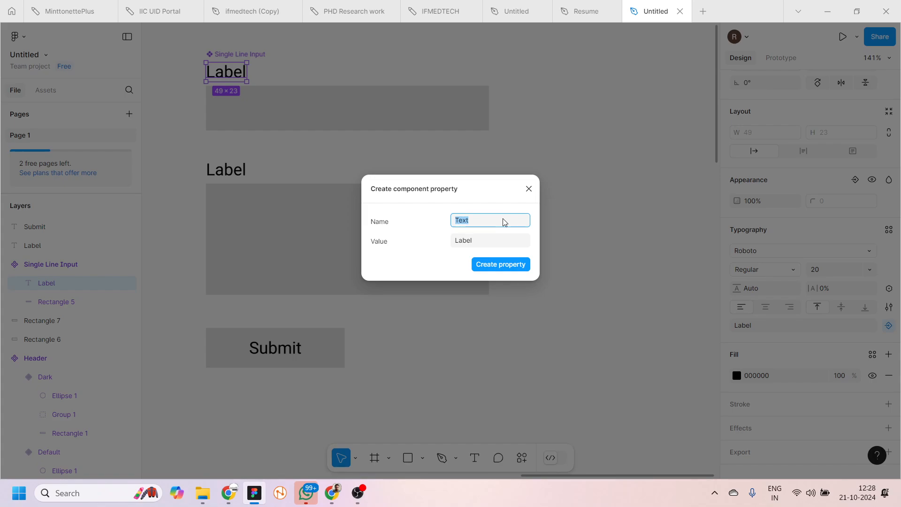
{"action": "type", "text": "Label"}
{"action": "left_click", "coordinate": [492, 265]}
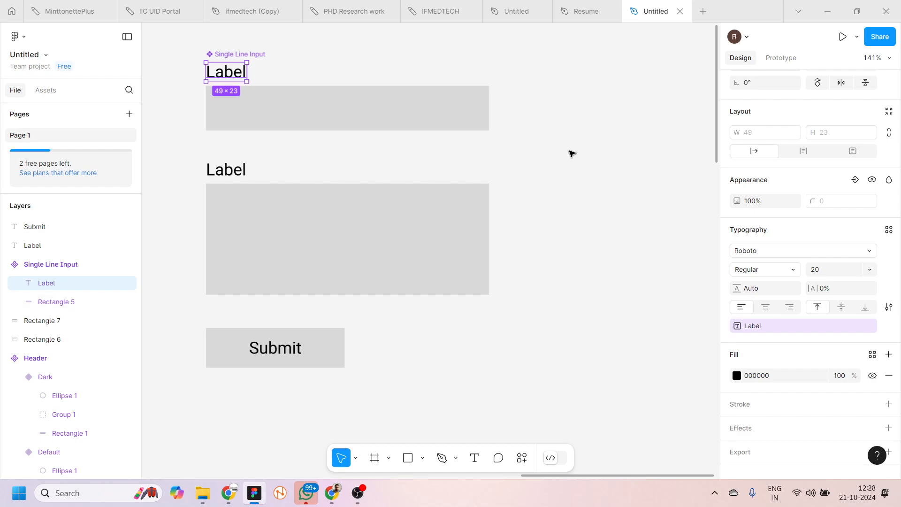
- Check the Label text property on the Single Line Input component
{"action": "scroll", "coordinate": [579, 154], "scroll_direction": "up", "scroll_amount": 3}
{"action": "scroll", "coordinate": [761, 172], "scroll_direction": "up", "scroll_amount": 3}
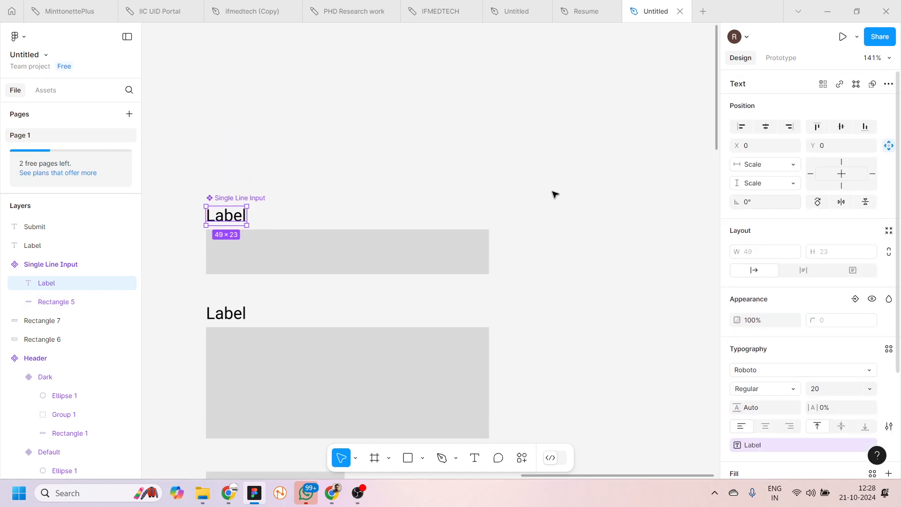
{"action": "left_click", "coordinate": [217, 199]}
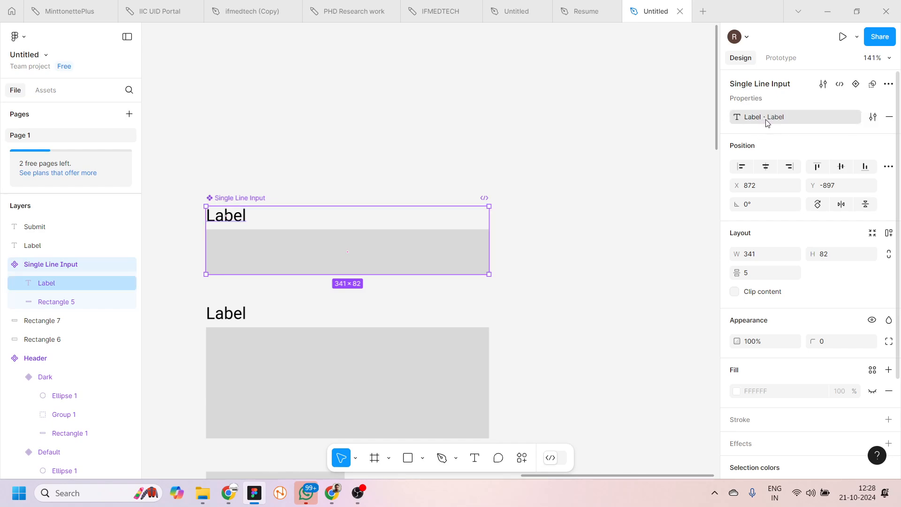
{"action": "left_click", "coordinate": [794, 123]}
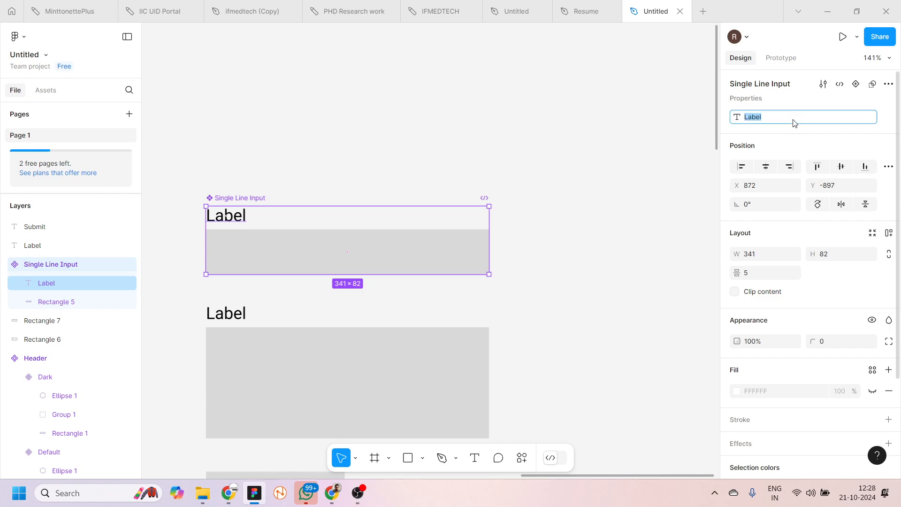
{"action": "left_click", "coordinate": [469, 64]}
- Place an instance of Single Line Input in the empty canvas to the right of the form, at about X 1327, Y -903
{"action": "scroll", "coordinate": [239, 252], "scroll_direction": "down", "scroll_amount": 4}
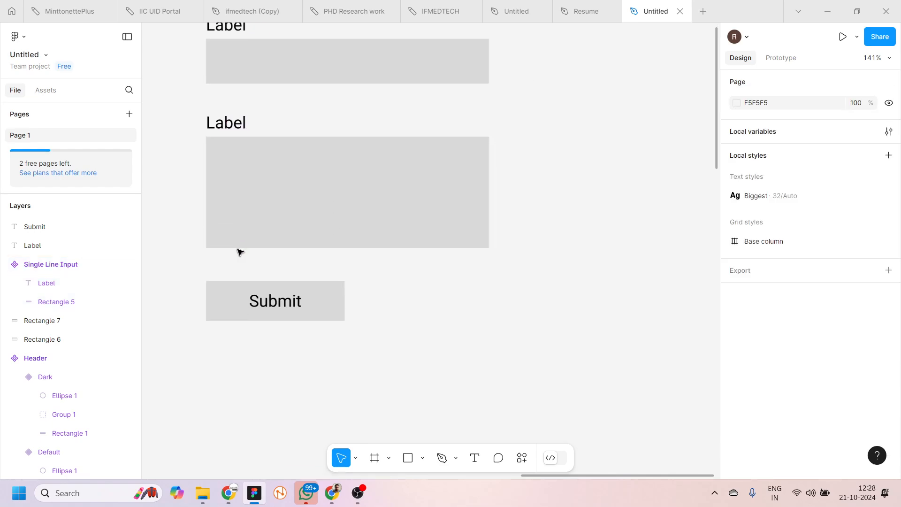
{"action": "left_click", "coordinate": [342, 58]}
{"action": "left_click_drag", "start_coordinate": [341, 55], "coordinate": [618, 326], "text": "alt+shift"}
{"action": "scroll", "coordinate": [554, 192], "scroll_direction": "right", "scroll_amount": 5}
{"action": "scroll", "coordinate": [554, 193], "scroll_direction": "up", "scroll_amount": 2}
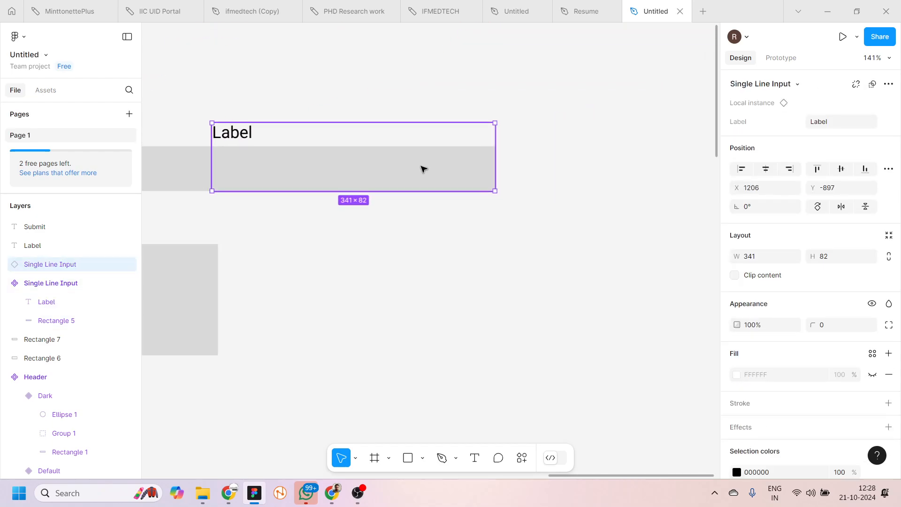
{"action": "left_click_drag", "start_coordinate": [422, 168], "coordinate": [522, 163]}
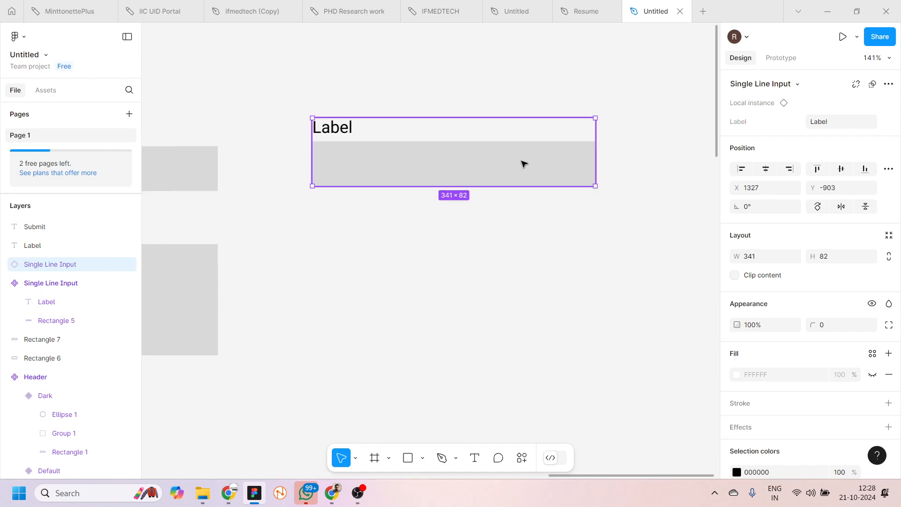
- Set the Label property of the new Single Line Input instance to Name
{"action": "left_click", "coordinate": [831, 123]}
{"action": "double_click", "coordinate": [831, 123]}
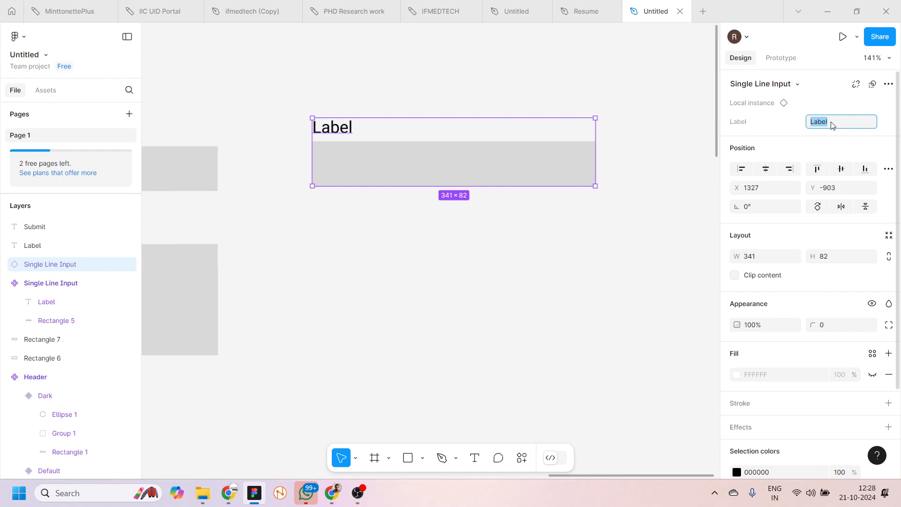
{"action": "type", "text": "NAme"}
{"action": "type", "text": "me"}
{"action": "key", "text": "Return"}
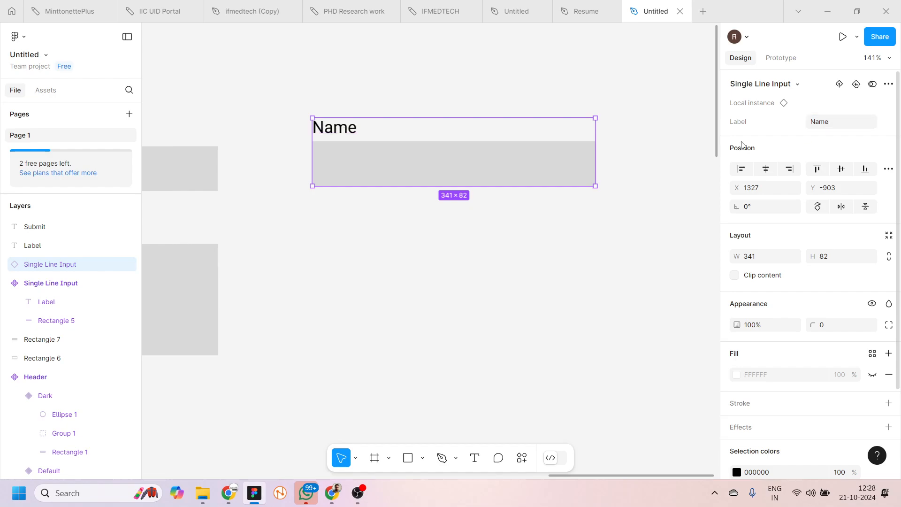
- Duplicate the Name instance below itself with a gap of about 17 and set the copy's Label property to Password
{"action": "left_click_drag", "start_coordinate": [461, 181], "coordinate": [474, 253]}
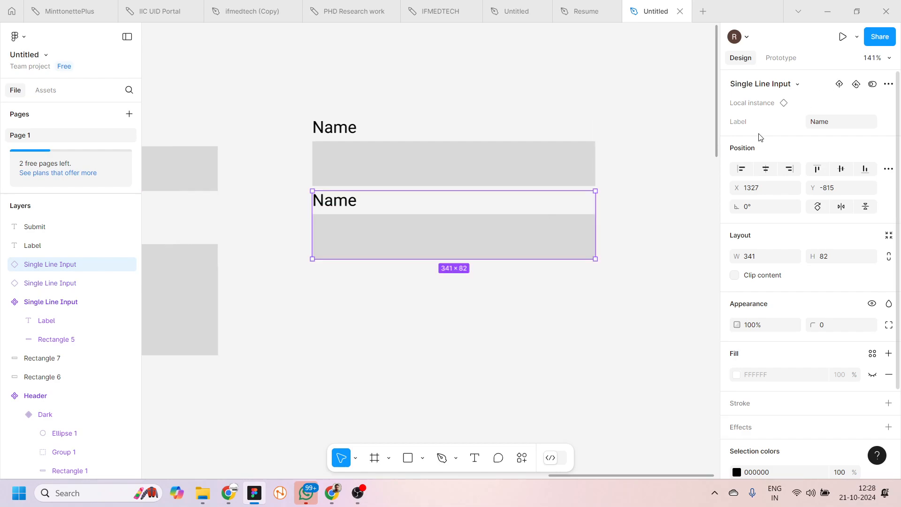
{"action": "left_click", "coordinate": [830, 124]}
{"action": "type", "text": "Password"}
{"action": "key", "text": "Return"}
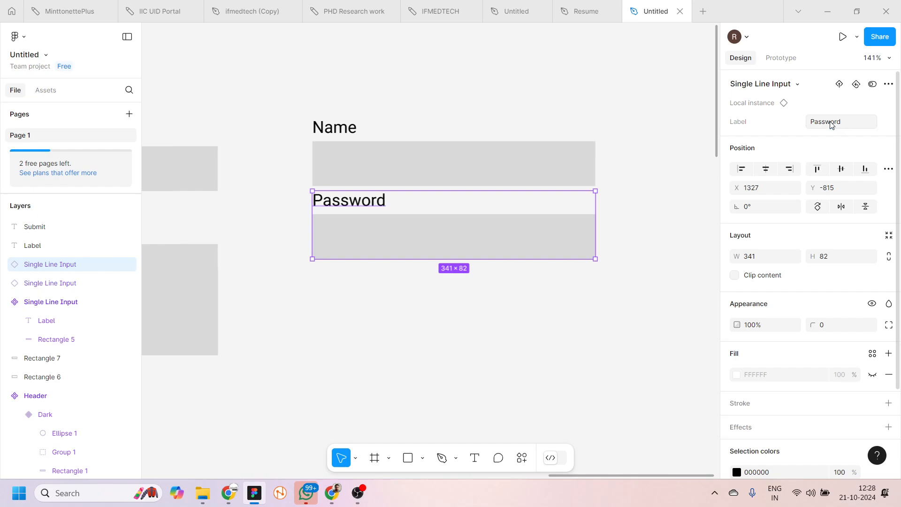
{"action": "left_click", "coordinate": [369, 310]}
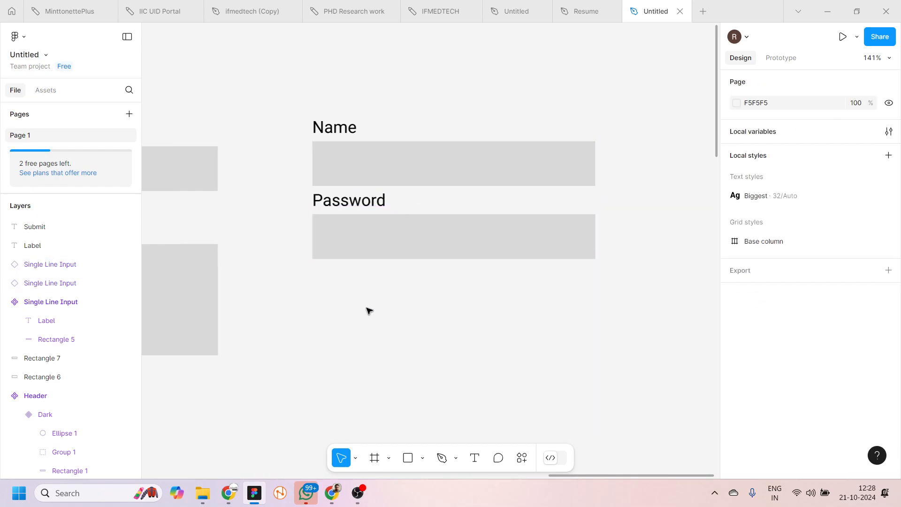
{"action": "left_click", "coordinate": [376, 253]}
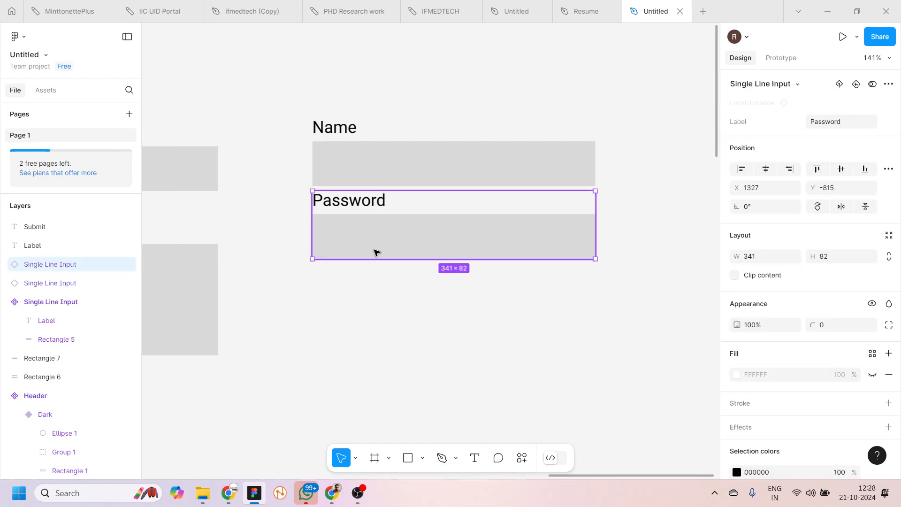
{"action": "left_click_drag", "start_coordinate": [376, 252], "coordinate": [376, 262]}
- Delete the Name and Password instances beside the form
{"action": "scroll", "coordinate": [298, 309], "scroll_direction": "left", "scroll_amount": 5}
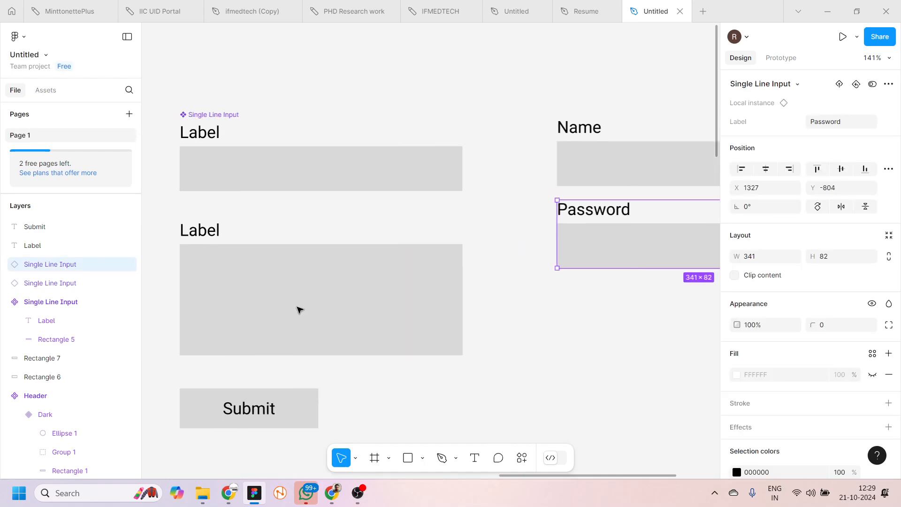
{"action": "scroll", "coordinate": [298, 309], "scroll_direction": "down", "scroll_amount": 5}
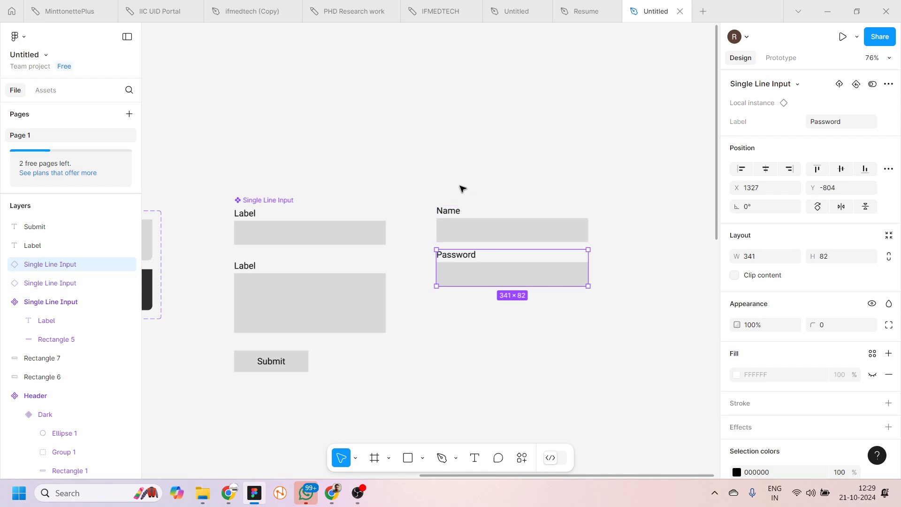
{"action": "left_click_drag", "start_coordinate": [460, 186], "coordinate": [518, 330]}
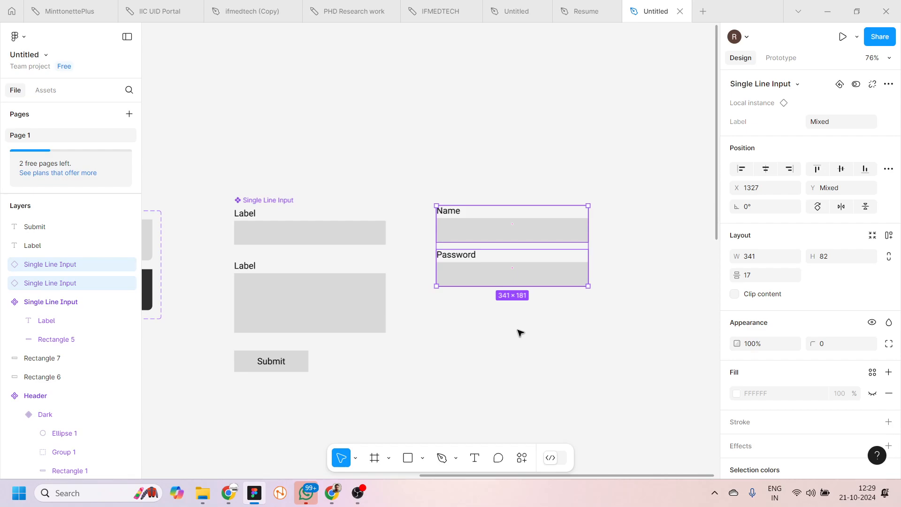
{"action": "key", "text": "Delete"}
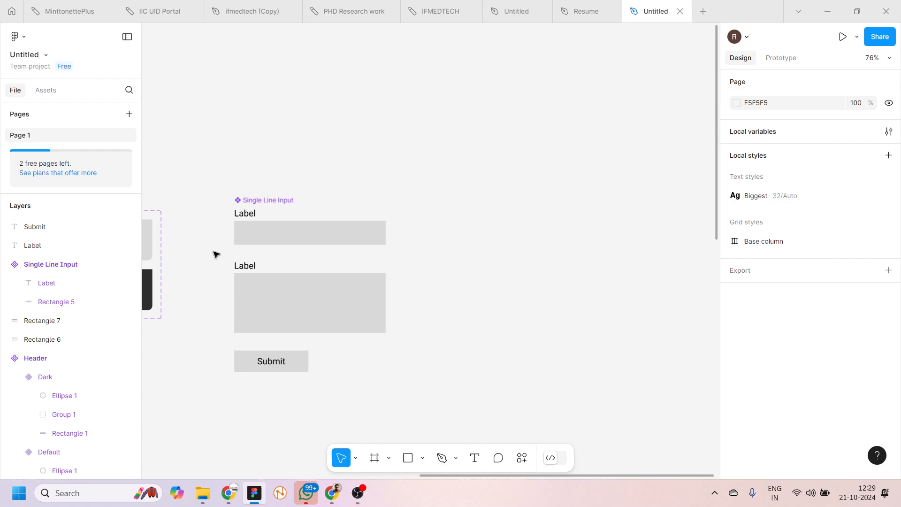
- Create a component from the lower Label text and the large rectangle beneath it, naming it Message Input
{"action": "left_click_drag", "start_coordinate": [221, 260], "coordinate": [353, 325]}
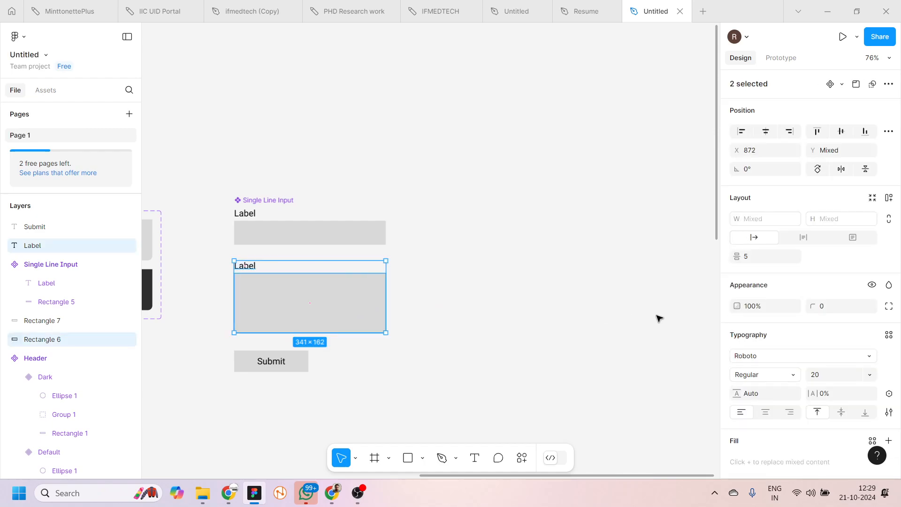
{"action": "key", "text": "ctrl+alt+k"}
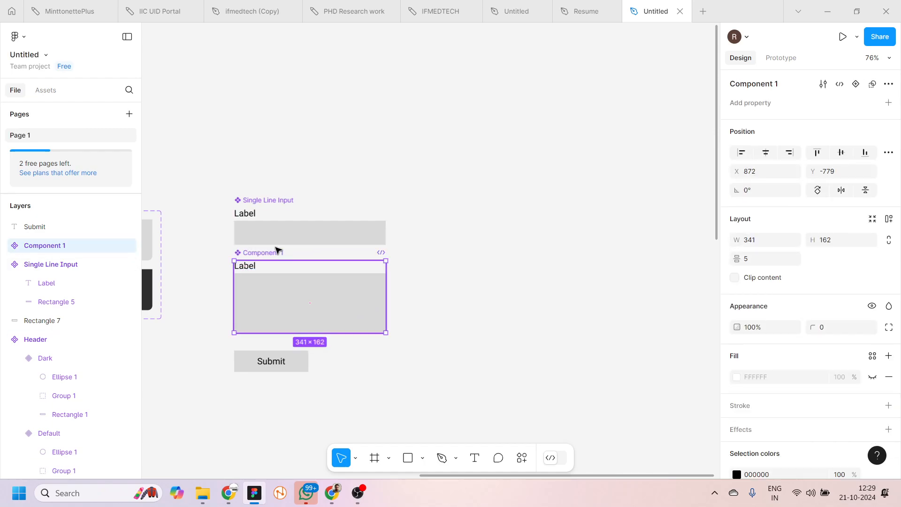
{"action": "double_click", "coordinate": [271, 253]}
{"action": "type", "text": "Message Input"}
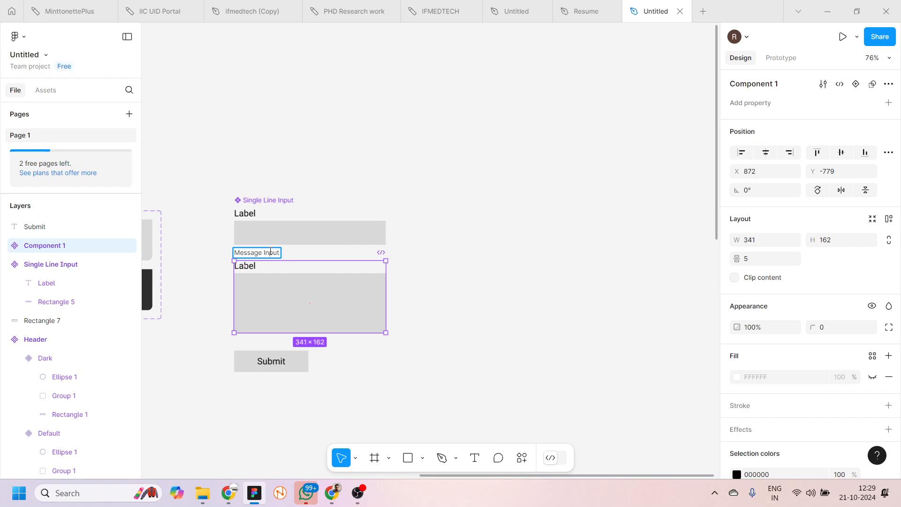
{"action": "key", "text": "Return"}
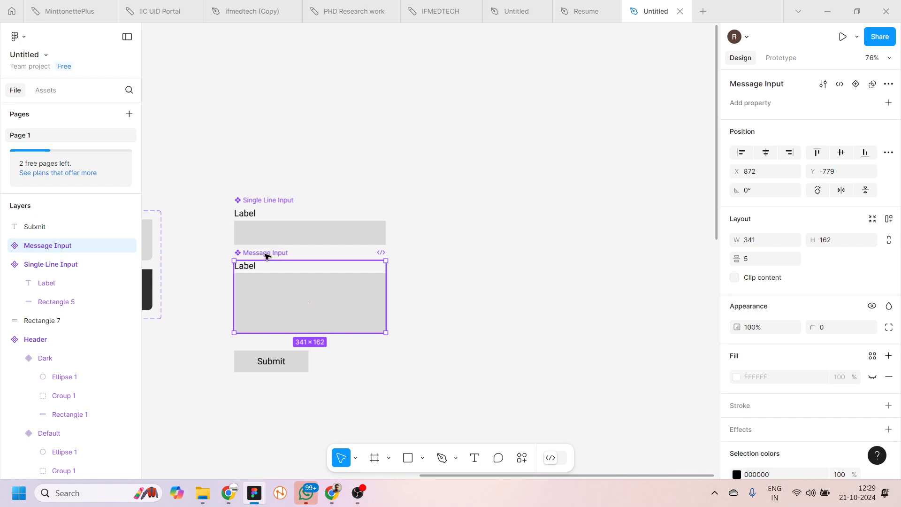
- Rename the Message Input component to Multiline Input
{"action": "double_click", "coordinate": [265, 254]}
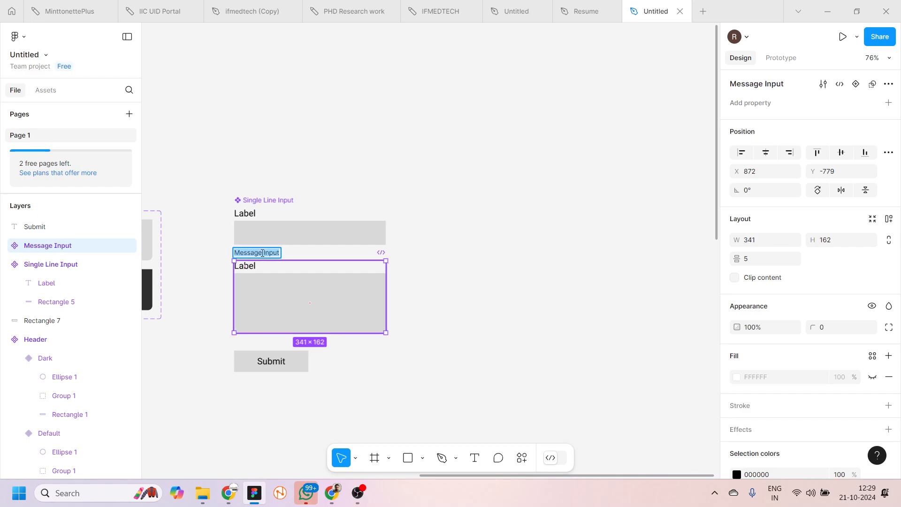
{"action": "double_click", "coordinate": [262, 253]}
{"action": "type", "text": "Mult"}
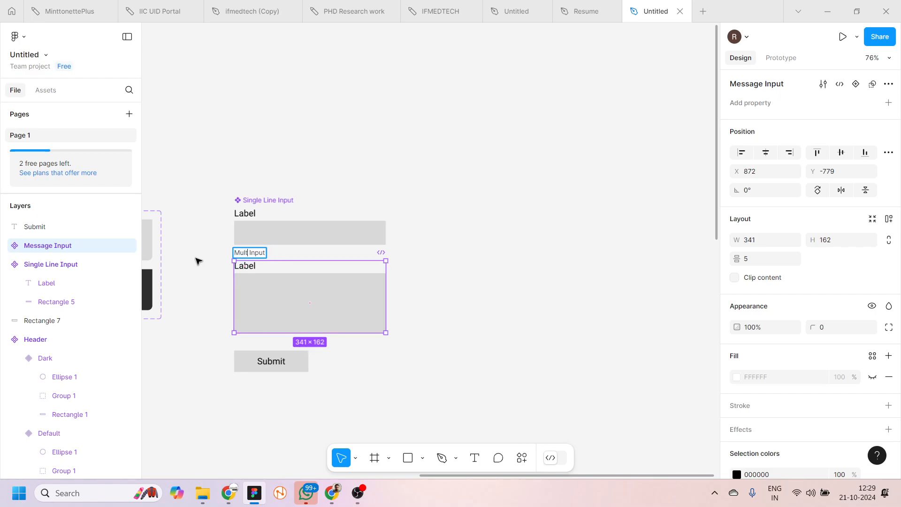
{"action": "type", "text": "iline"}
{"action": "left_click", "coordinate": [203, 287]}
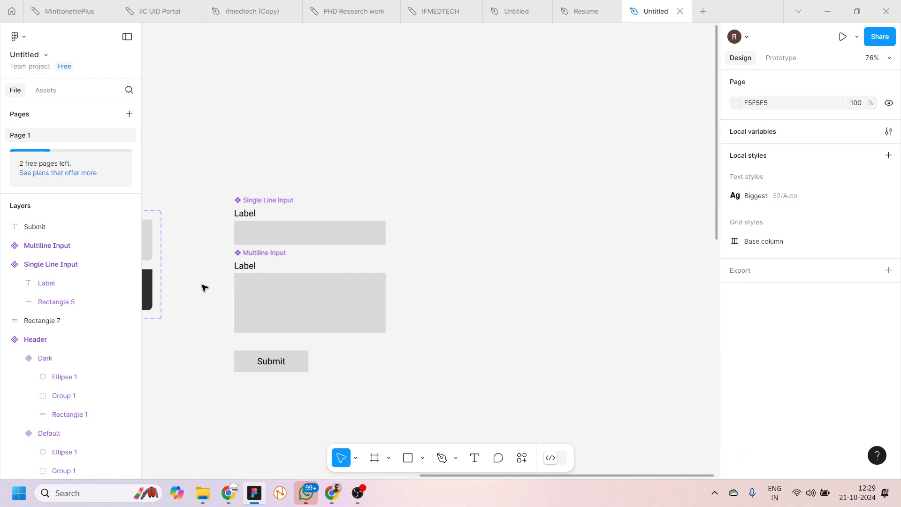
- Create a text property named Multiline Text for the Label text inside the Multiline Input component
{"action": "left_click", "coordinate": [281, 255]}
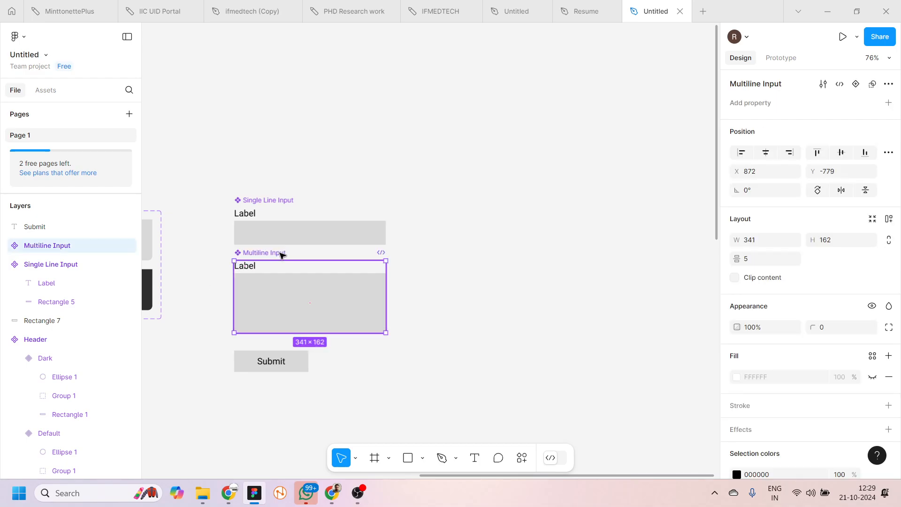
{"action": "scroll", "coordinate": [875, 347], "scroll_direction": "down", "scroll_amount": 3}
{"action": "double_click", "coordinate": [245, 266]}
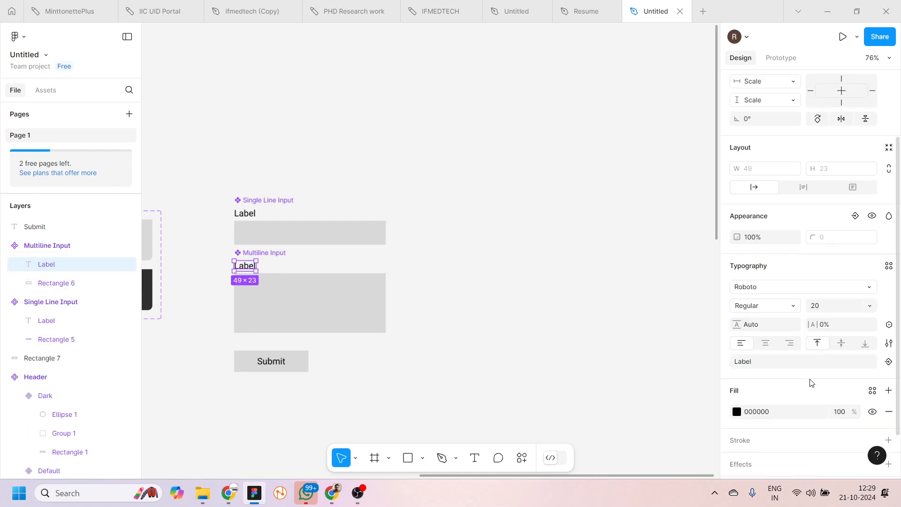
{"action": "scroll", "coordinate": [810, 382], "scroll_direction": "down", "scroll_amount": 2}
{"action": "left_click", "coordinate": [888, 310]}
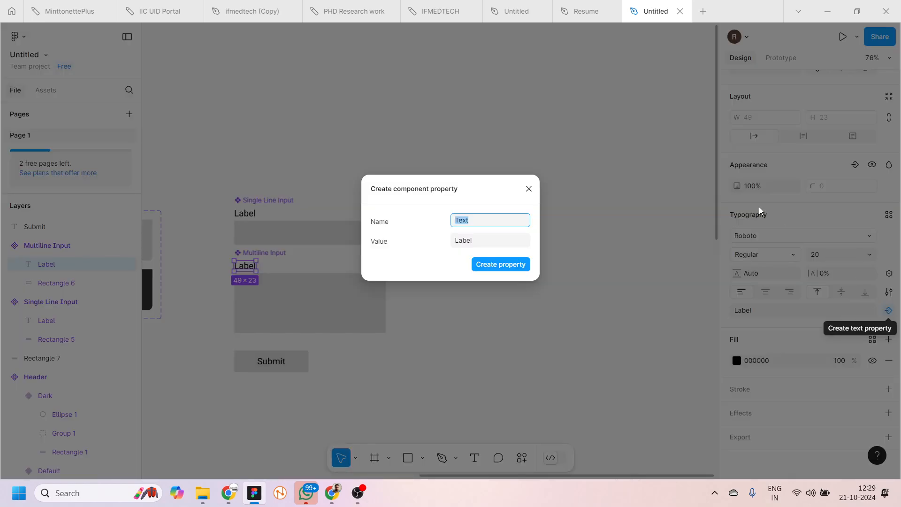
{"action": "type", "text": "Multi"}
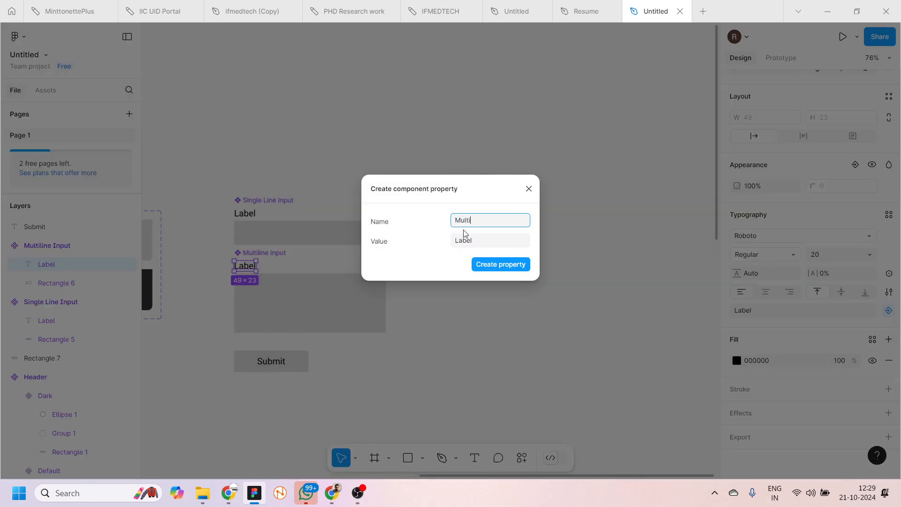
{"action": "type", "text": "line y"}
{"action": "key", "text": "BackSpace"}
{"action": "key", "text": "BackSpace"}
{"action": "left_click", "coordinate": [495, 265]}
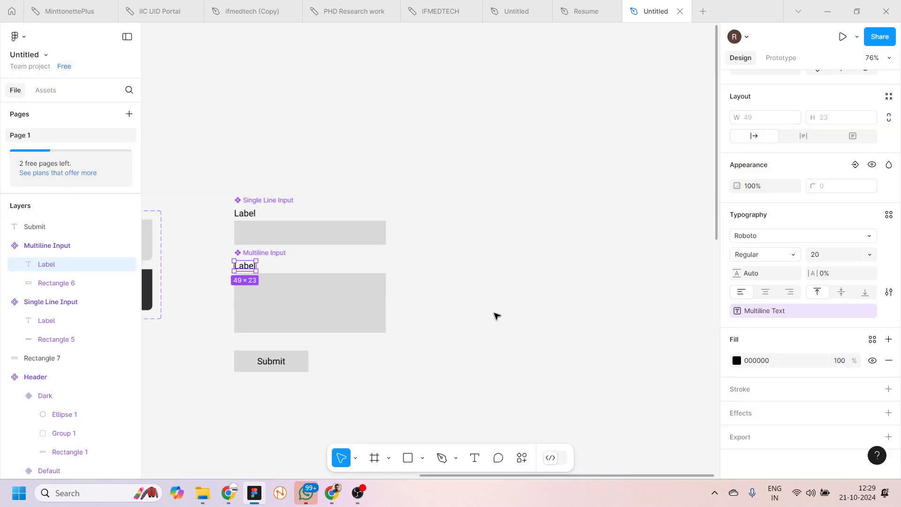
{"action": "left_click", "coordinate": [497, 315]}
- Create a component from the Submit text and its rectangle, naming it Submit
{"action": "scroll", "coordinate": [495, 315], "scroll_direction": "down", "scroll_amount": 3}
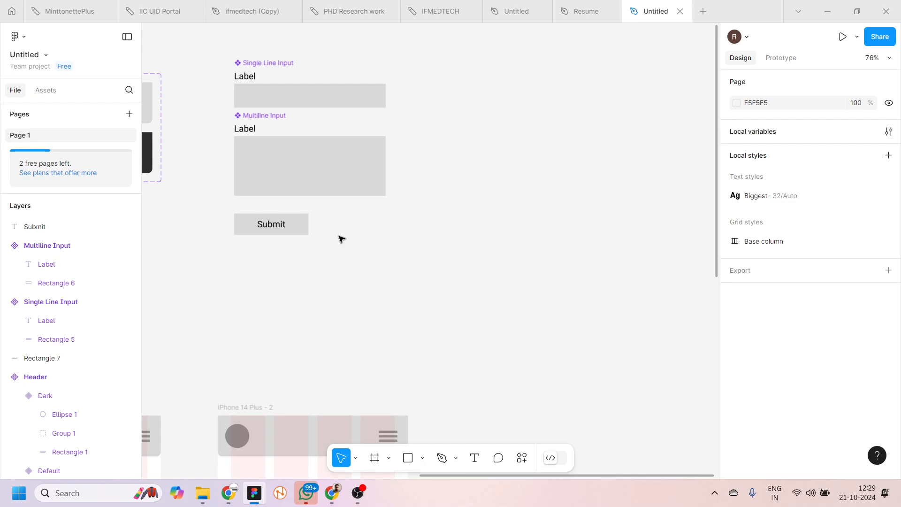
{"action": "left_click_drag", "start_coordinate": [339, 237], "coordinate": [203, 211]}
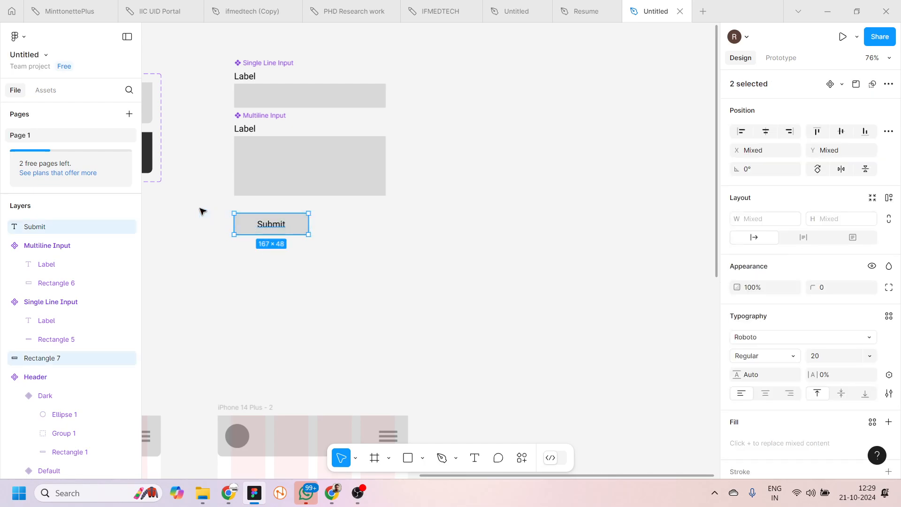
{"action": "key", "text": "ctrl+alt+k"}
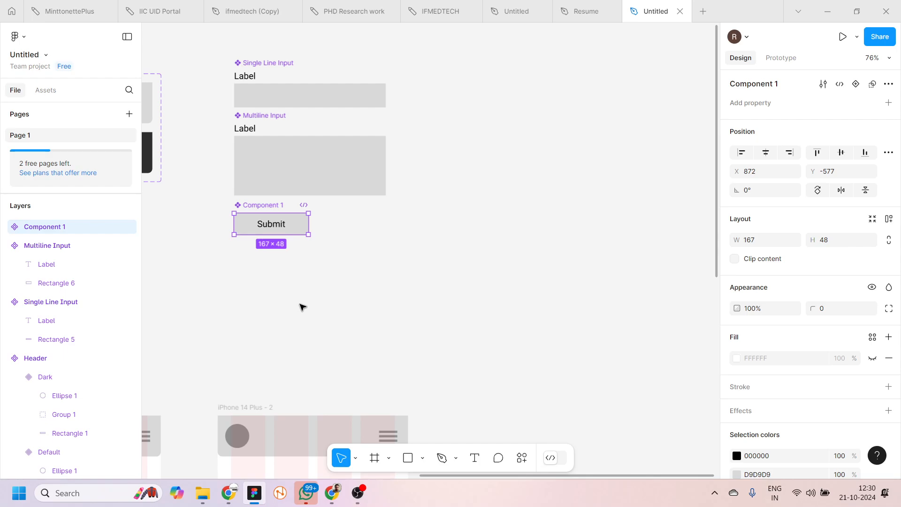
{"action": "double_click", "coordinate": [269, 204]}
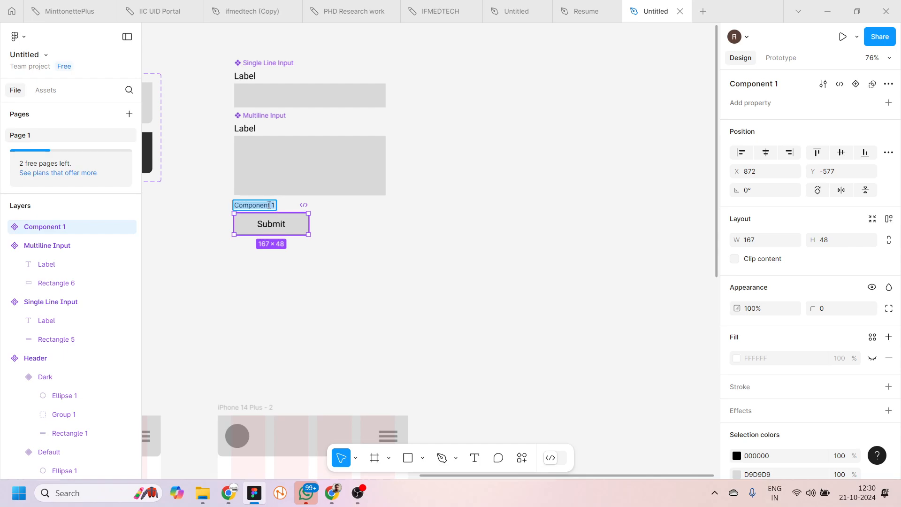
{"action": "type", "text": "Submit"}
{"action": "key", "text": "Return"}
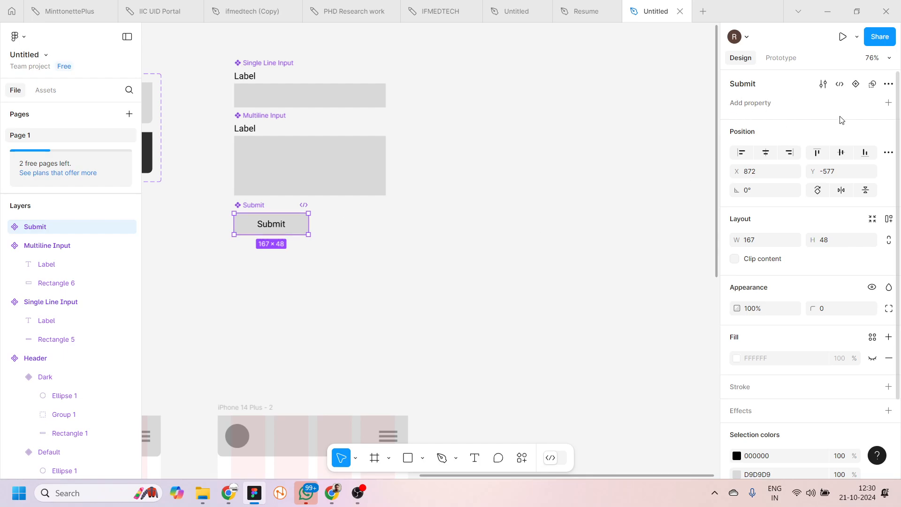
{"action": "scroll", "coordinate": [790, 328], "scroll_direction": "down", "scroll_amount": 2}
{"action": "left_click", "coordinate": [399, 297]}
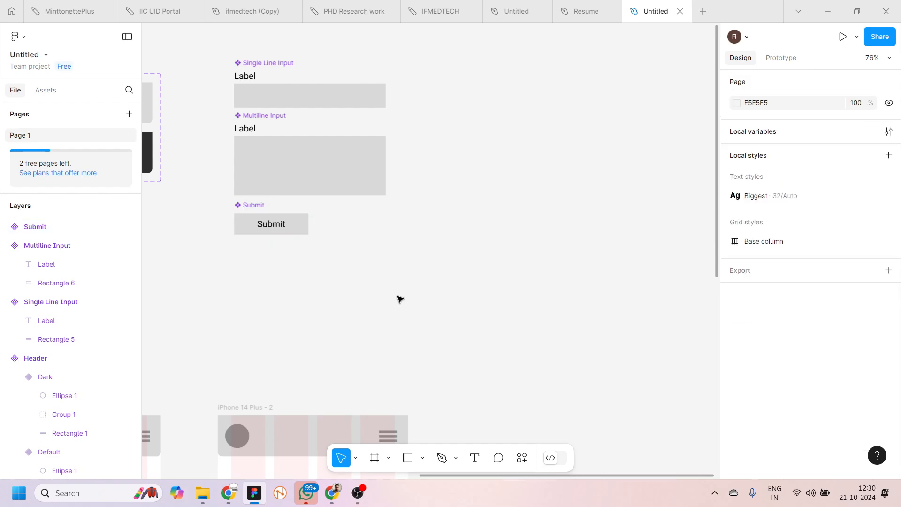
- Create a text property named Submit for the text inside the Submit button component
{"action": "double_click", "coordinate": [283, 227]}
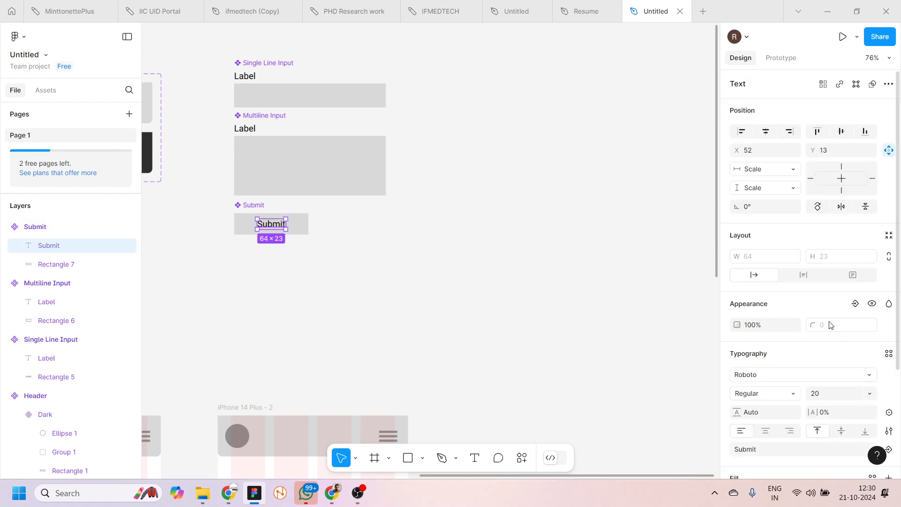
{"action": "scroll", "coordinate": [828, 325], "scroll_direction": "down", "scroll_amount": 3}
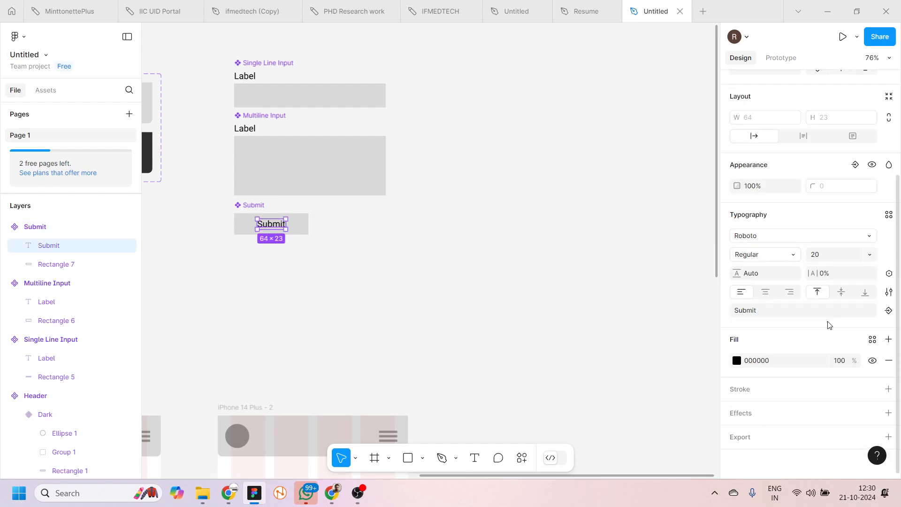
{"action": "left_click", "coordinate": [889, 310]}
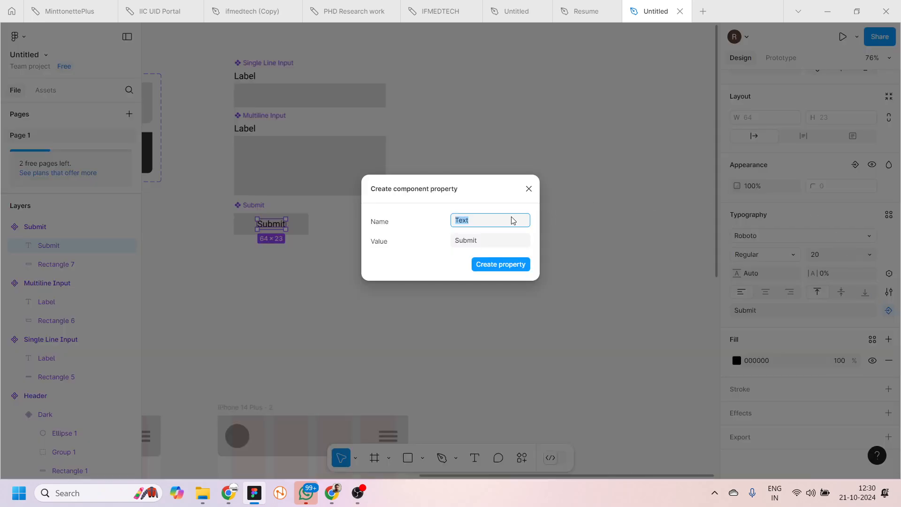
{"action": "type", "text": "Submit"}
{"action": "left_click", "coordinate": [506, 266]}
{"action": "left_click", "coordinate": [380, 252]}
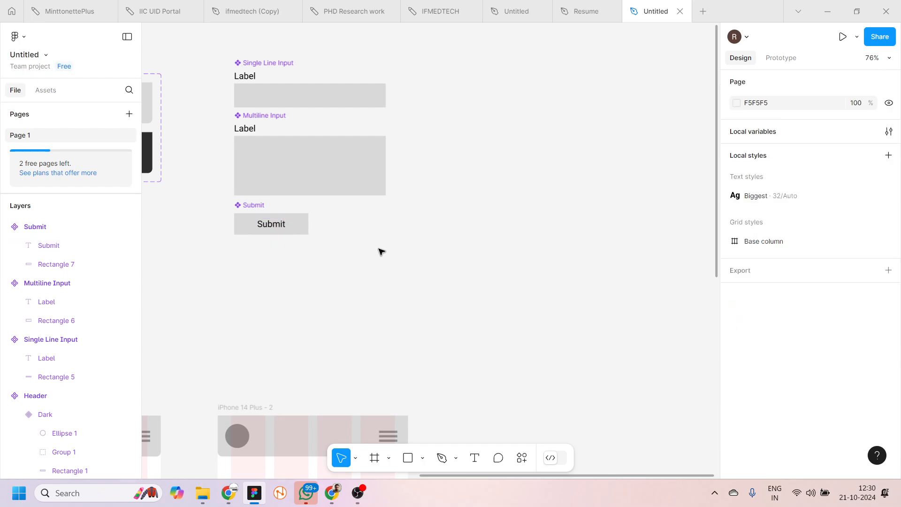
{"action": "scroll", "coordinate": [380, 252], "scroll_direction": "up", "scroll_amount": 3}
{"action": "scroll", "coordinate": [380, 252], "scroll_direction": "down", "scroll_amount": 4}
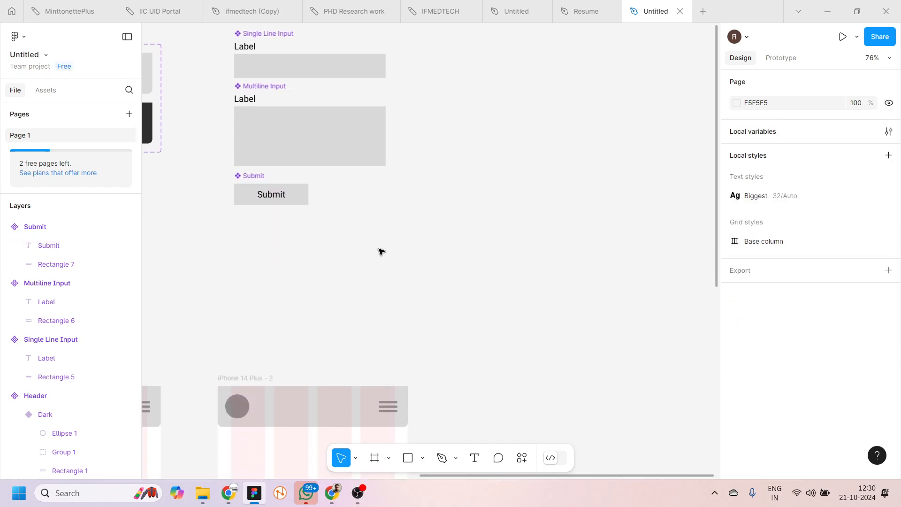
{"action": "scroll", "coordinate": [380, 252], "scroll_direction": "up", "scroll_amount": 2}
{"action": "scroll", "coordinate": [380, 252], "scroll_direction": "right", "scroll_amount": 1}
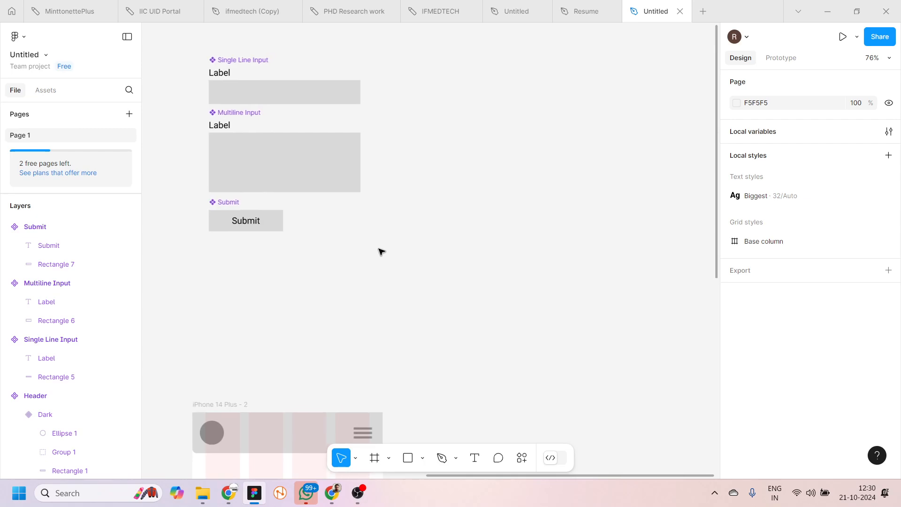
{"action": "scroll", "coordinate": [380, 252], "scroll_direction": "down", "scroll_amount": 4}
{"action": "scroll", "coordinate": [380, 251], "scroll_direction": "down", "scroll_amount": 3}
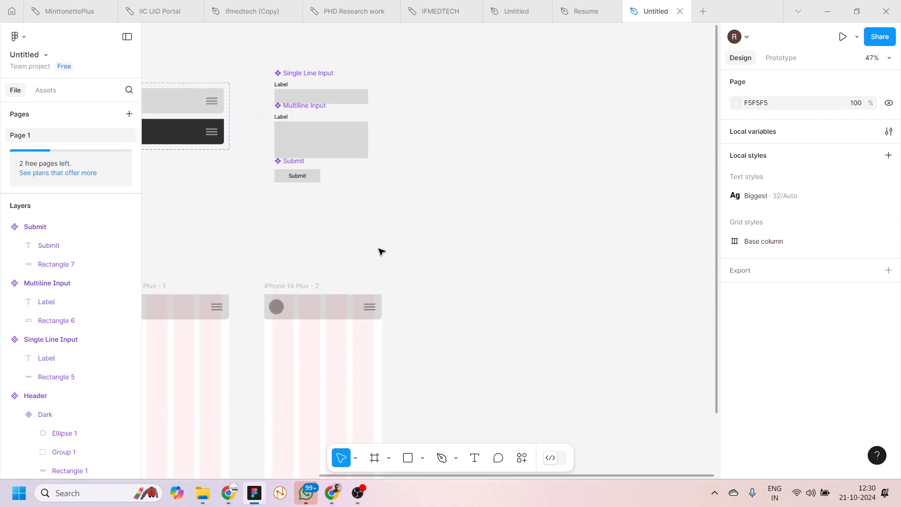
{"action": "scroll", "coordinate": [380, 252], "scroll_direction": "right", "scroll_amount": 3}
{"action": "scroll", "coordinate": [380, 252], "scroll_direction": "up", "scroll_amount": 2}
{"action": "scroll", "coordinate": [380, 251], "scroll_direction": "left", "scroll_amount": 2}
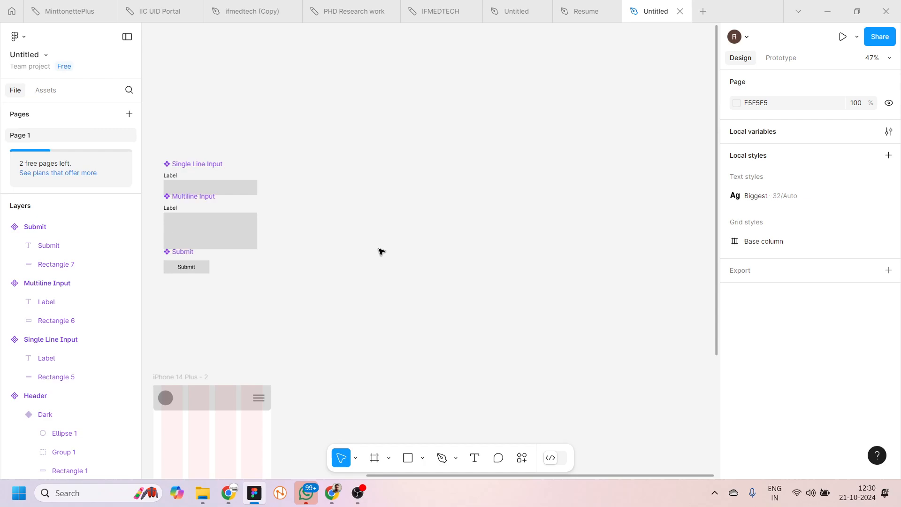
- Add the text Sign Up in the empty canvas to the right of the components, at about X 1468, Y -924
{"action": "scroll", "coordinate": [159, 199], "scroll_direction": "up", "scroll_amount": 3}
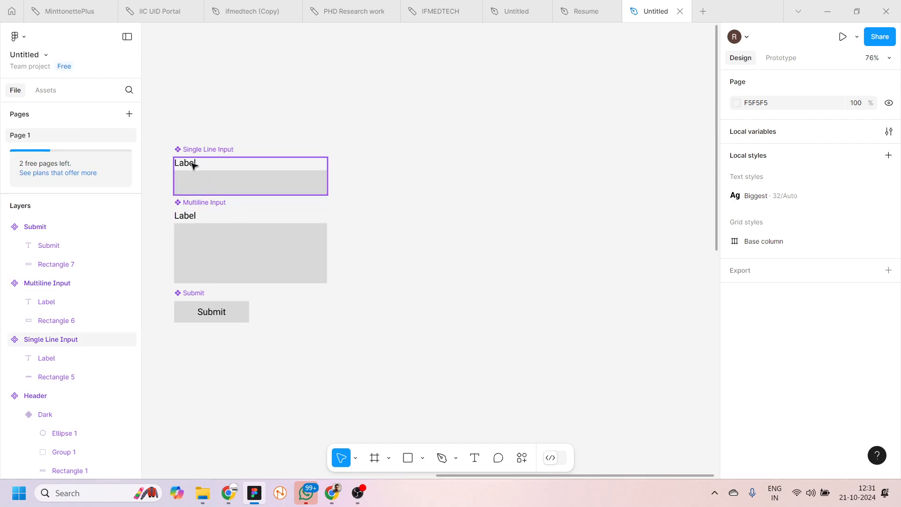
{"action": "left_click", "coordinate": [475, 459]}
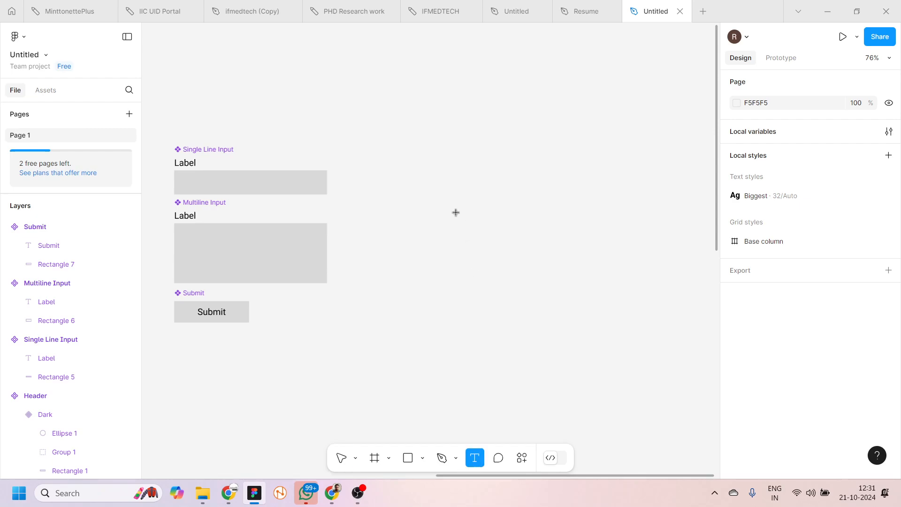
{"action": "left_click", "coordinate": [441, 146]}
{"action": "type", "text": "Sing"}
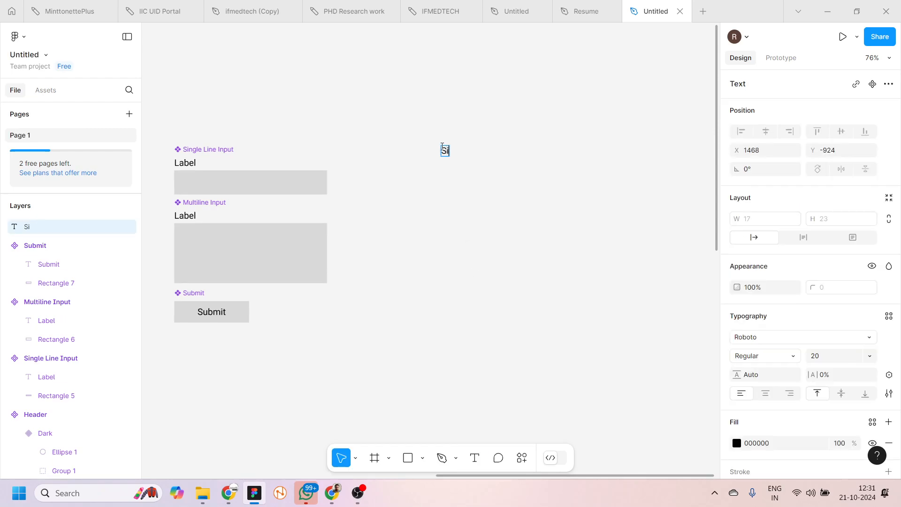
{"action": "key", "text": "BackSpace"}
{"action": "key", "text": "BackSpace"}
{"action": "type", "text": "gn Up"}
- Apply the Biggest text style to the Sign Up heading
{"action": "key", "text": "ctrl+a"}
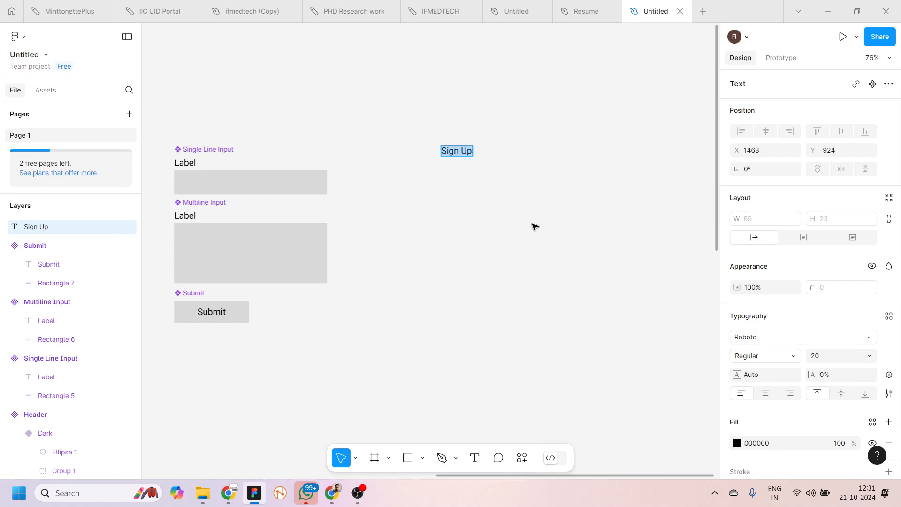
{"action": "scroll", "coordinate": [746, 425], "scroll_direction": "down", "scroll_amount": 2}
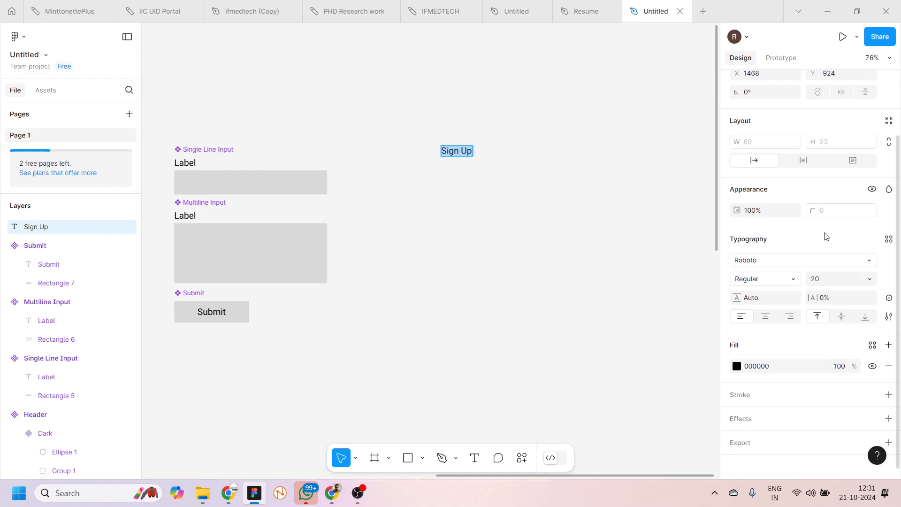
{"action": "left_click", "coordinate": [888, 239]}
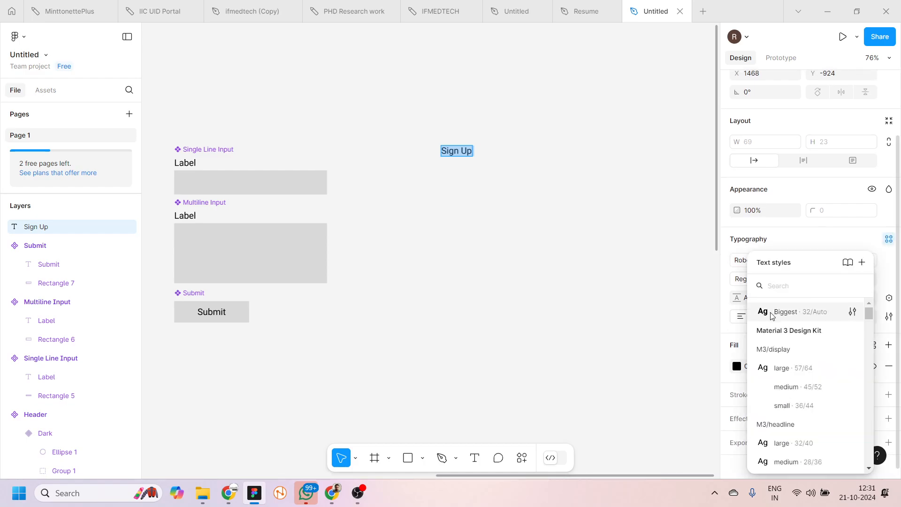
{"action": "left_click", "coordinate": [770, 312]}
{"action": "key", "text": "Escape"}
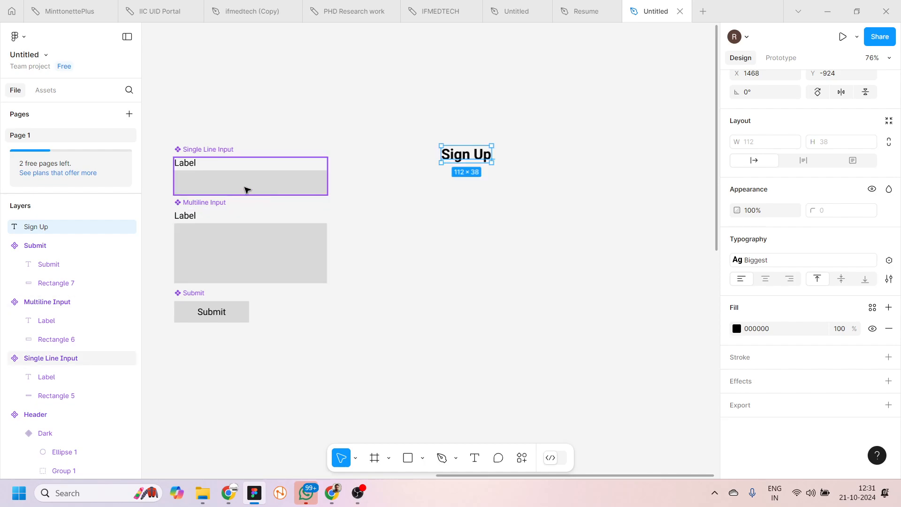
- Place three Single Line Input instances in a column below the Sign Up heading and a Multiline Input instance under them at about X 1460, Y -553
{"action": "left_click_drag", "start_coordinate": [215, 183], "coordinate": [499, 260]}
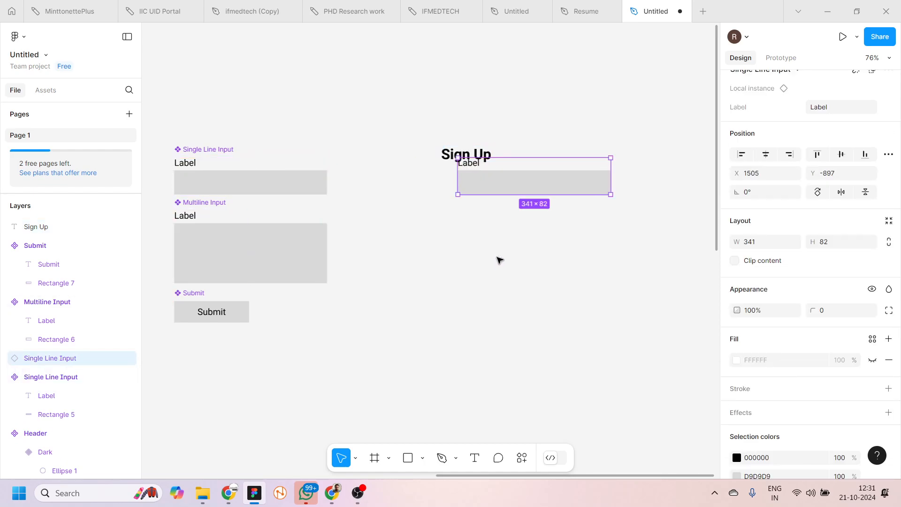
{"action": "left_click_drag", "start_coordinate": [474, 188], "coordinate": [468, 288]}
{"action": "left_click_drag", "start_coordinate": [239, 255], "coordinate": [505, 355]}
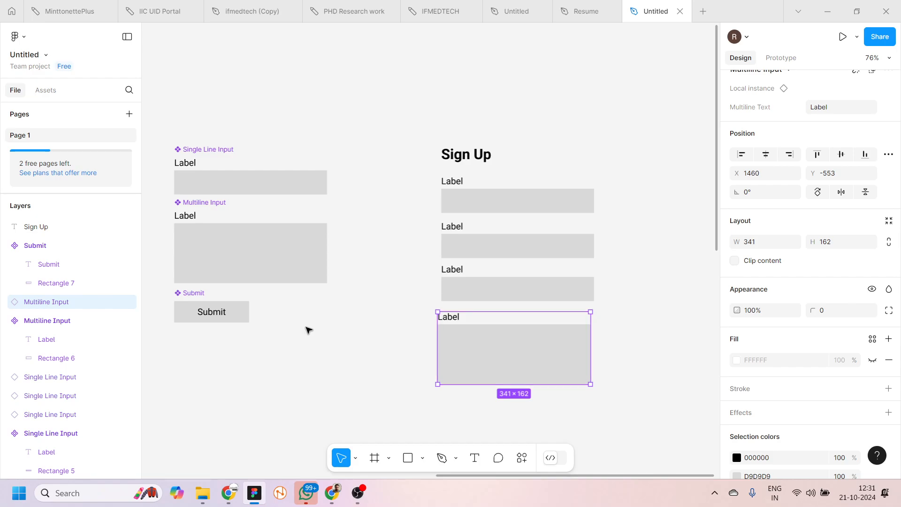
- Align the form's Multiline Input instance at X 1468 and place a Submit instance below it at X 1468, Y -361
{"action": "scroll", "coordinate": [305, 330], "scroll_direction": "down", "scroll_amount": 3}
{"action": "left_click", "coordinate": [371, 329]}
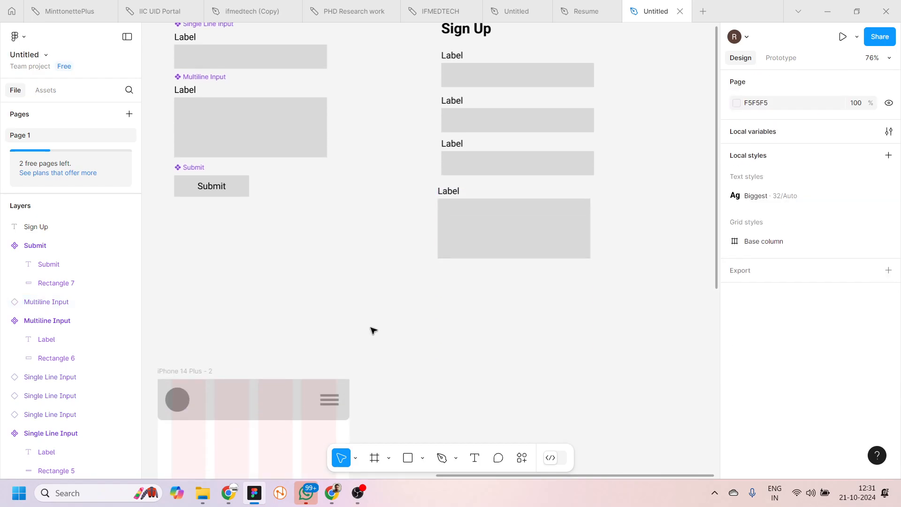
{"action": "left_click", "coordinate": [519, 227]}
{"action": "left_click_drag", "start_coordinate": [507, 229], "coordinate": [511, 229]}
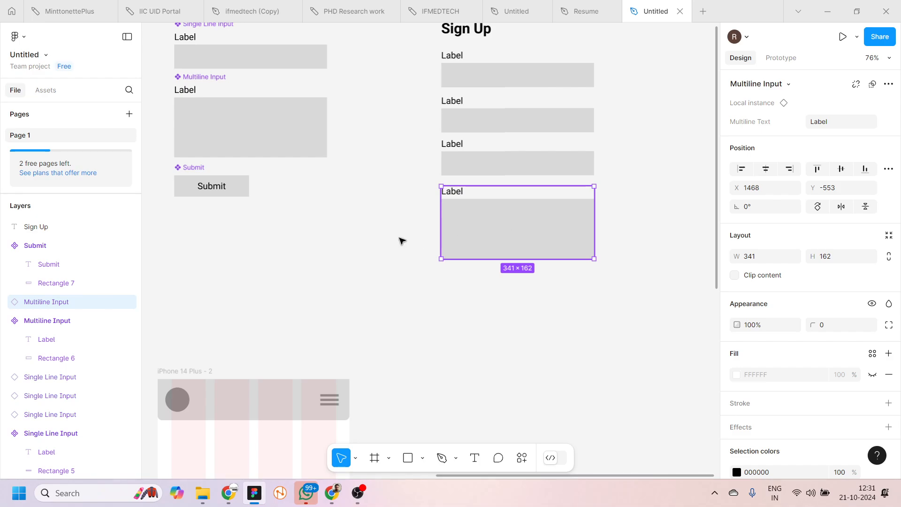
{"action": "left_click_drag", "start_coordinate": [221, 185], "coordinate": [489, 283]}
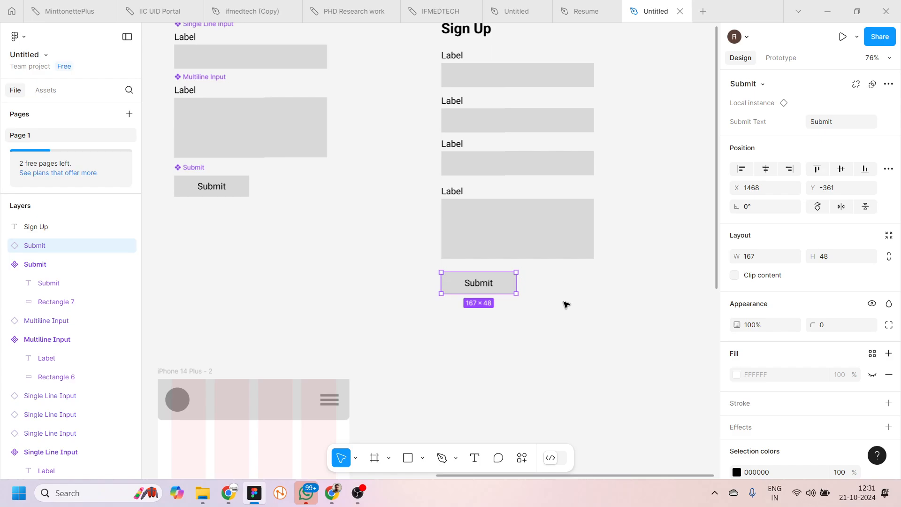
- Set the label of the first Single Line Input instance under the Sign Up heading to Your Name
{"action": "scroll", "coordinate": [566, 305], "scroll_direction": "up", "scroll_amount": 2}
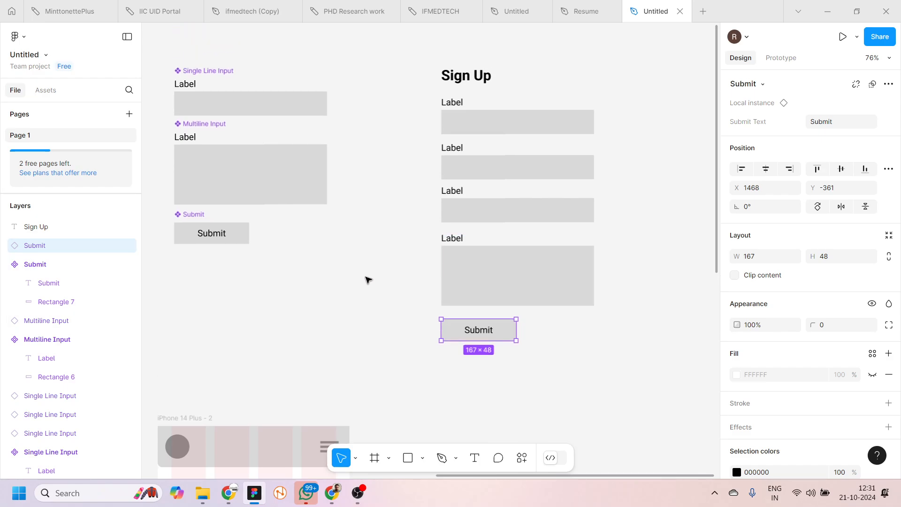
{"action": "scroll", "coordinate": [617, 175], "scroll_direction": "up", "scroll_amount": 3}
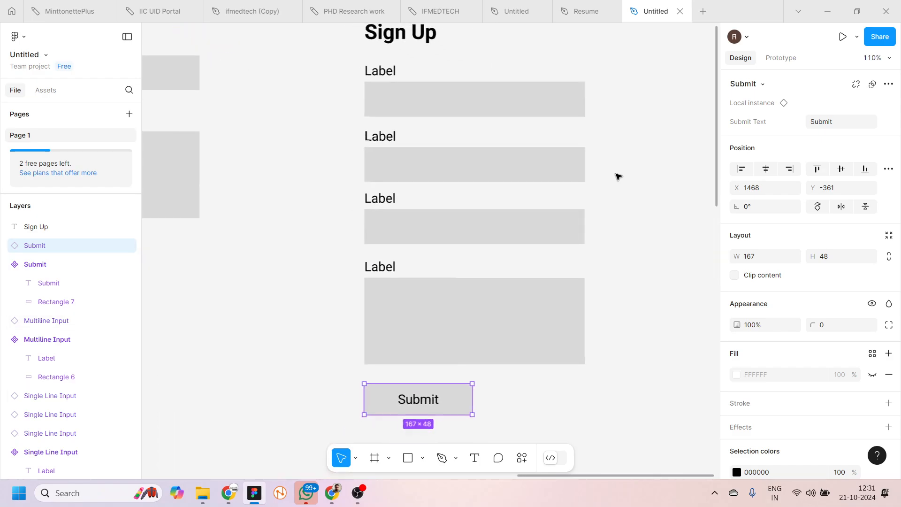
{"action": "scroll", "coordinate": [616, 176], "scroll_direction": "down", "scroll_amount": 1}
{"action": "left_click", "coordinate": [466, 88]}
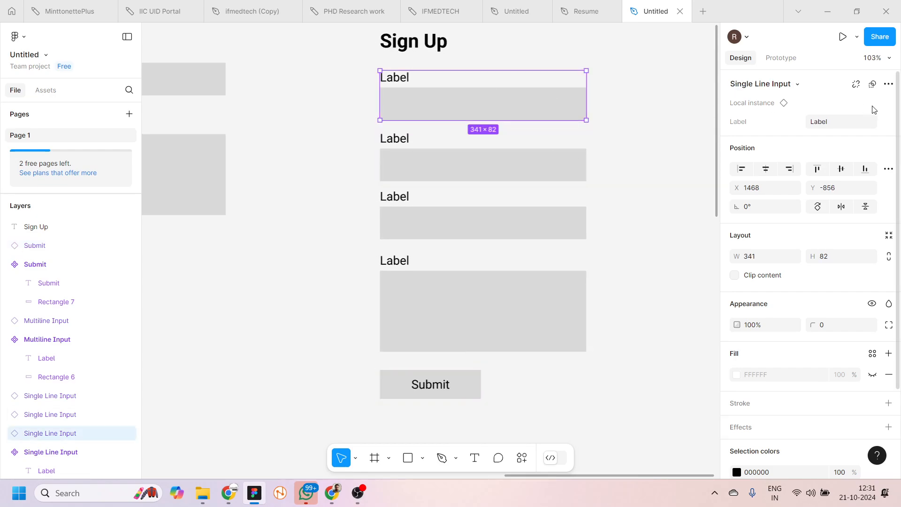
{"action": "left_click", "coordinate": [843, 127]}
{"action": "type", "text": "Your NAme"}
{"action": "key", "text": "BackSpace"}
{"action": "key", "text": "Return"}
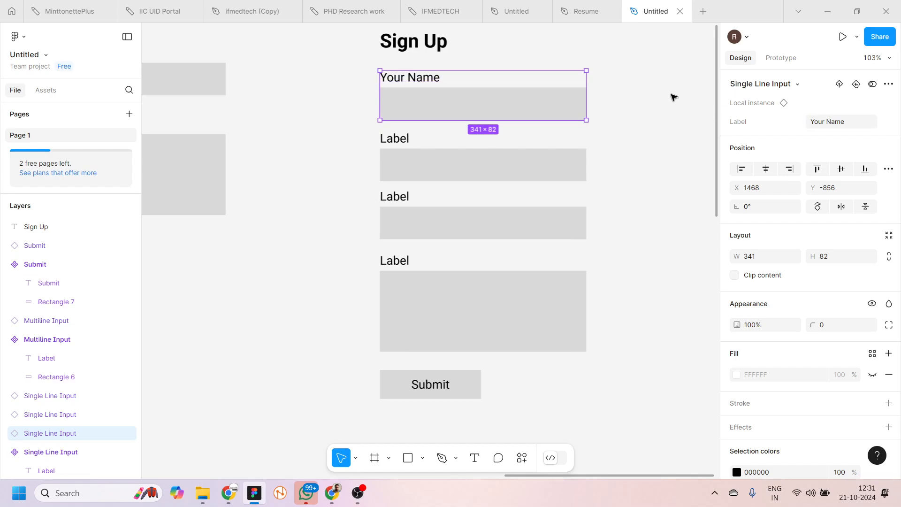
- Set the label of the form's second Single Line Input instance to Password
{"action": "left_click", "coordinate": [553, 156]}
{"action": "left_click", "coordinate": [837, 126]}
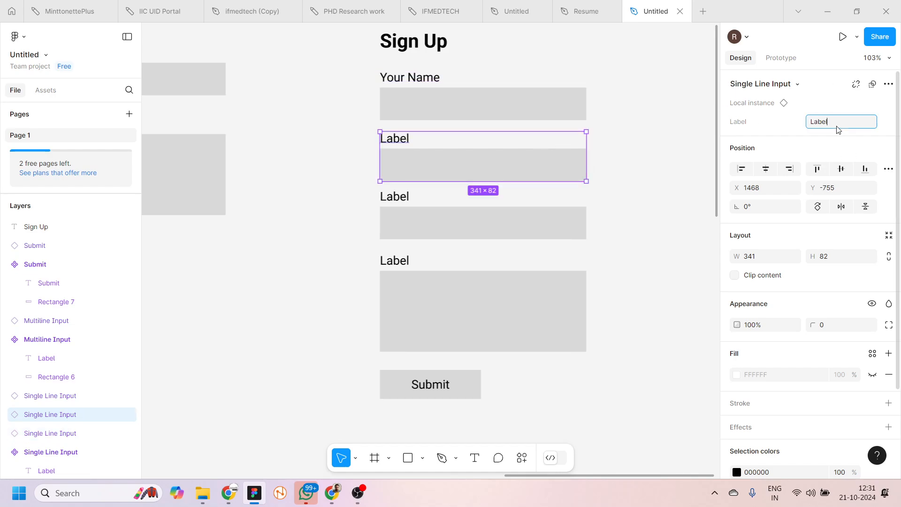
{"action": "type", "text": "Password"}
{"action": "key", "text": "Return"}
- Set the label of the form's third Single Line Input instance to Confirm Password
{"action": "left_click", "coordinate": [533, 221]}
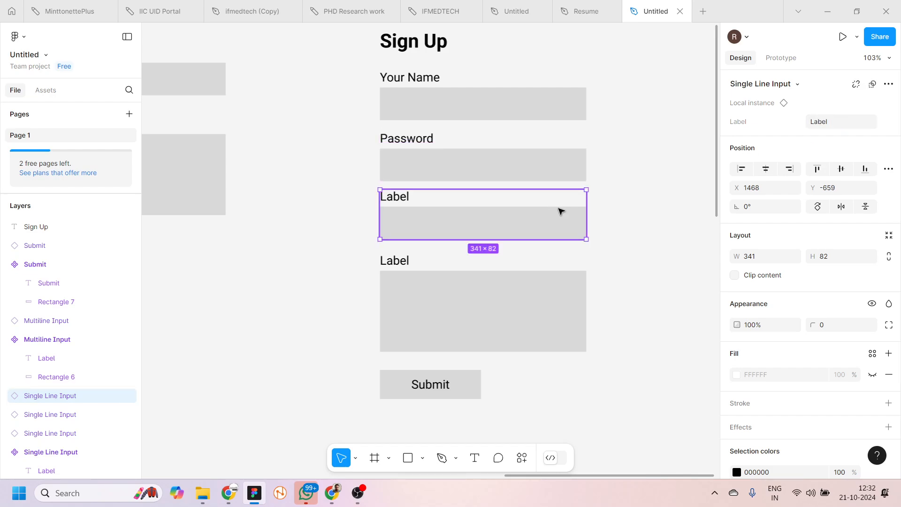
{"action": "left_click", "coordinate": [836, 123]}
{"action": "type", "text": "Con"}
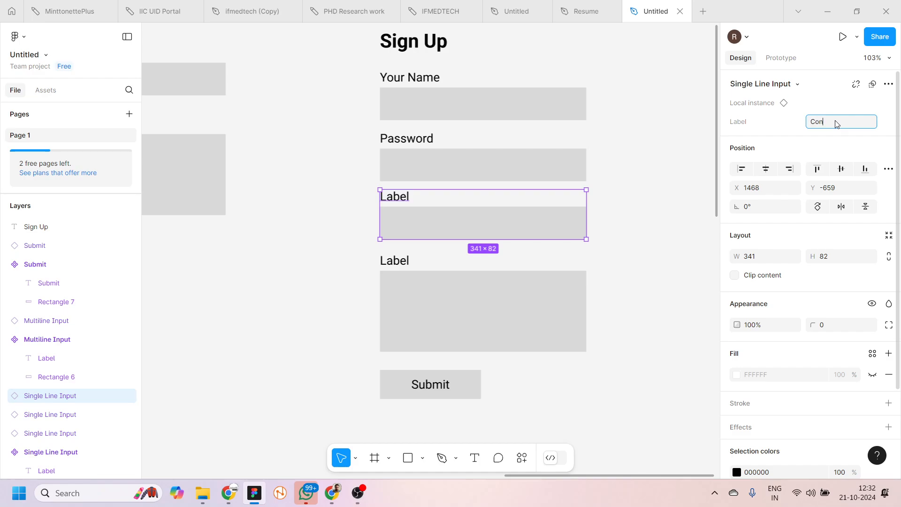
{"action": "type", "text": "firm Passowrdword"}
{"action": "key", "text": "Return"}
- Set the text property of the form's Multiline Input instance to Message
{"action": "left_click", "coordinate": [519, 279]}
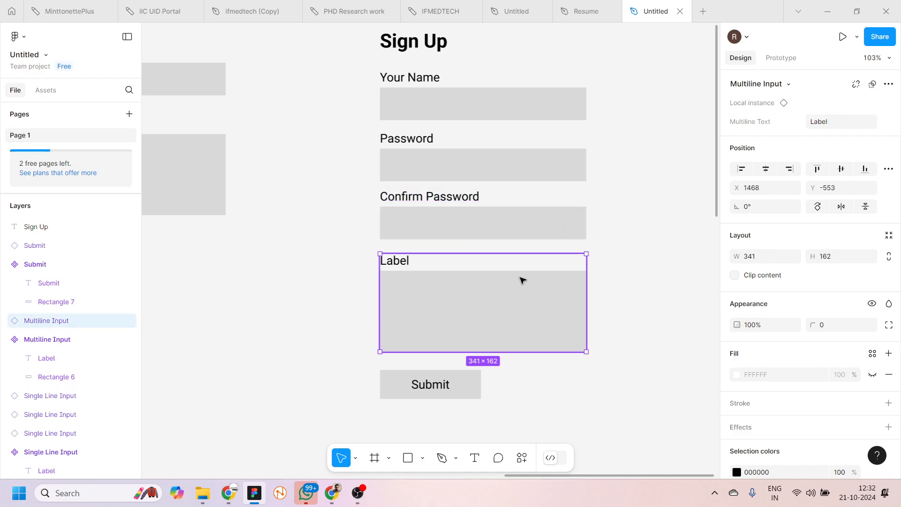
{"action": "double_click", "coordinate": [839, 123]}
{"action": "type", "text": "Me"}
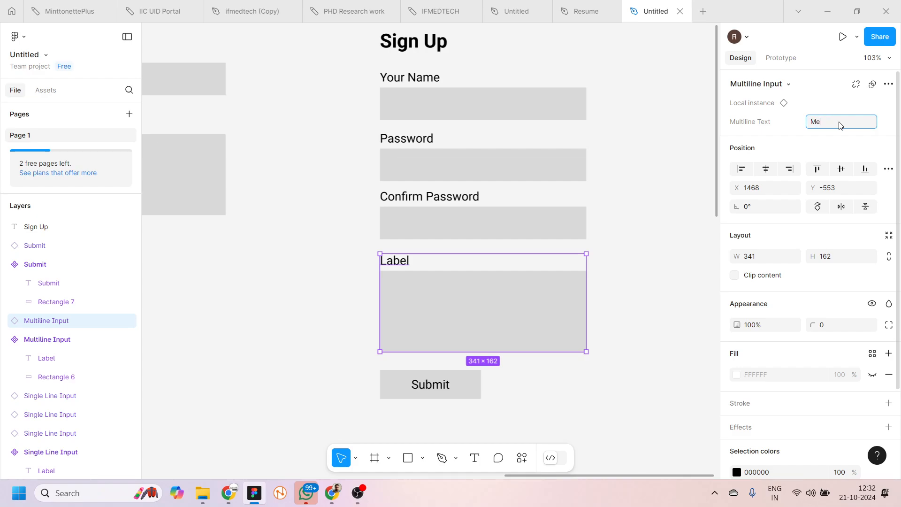
{"action": "type", "text": "ssage"}
{"action": "key", "text": "Return"}
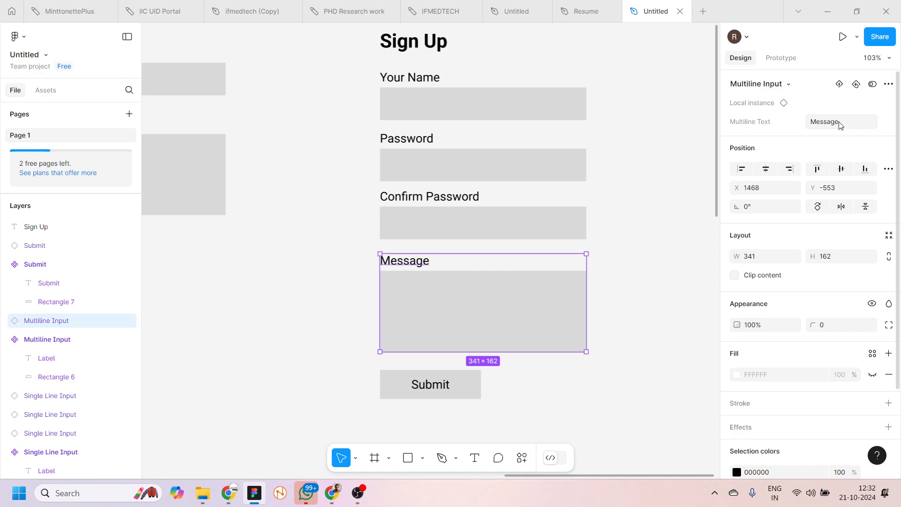
- Set the text of the form's Submit button instance to Register
{"action": "left_click", "coordinate": [438, 376]}
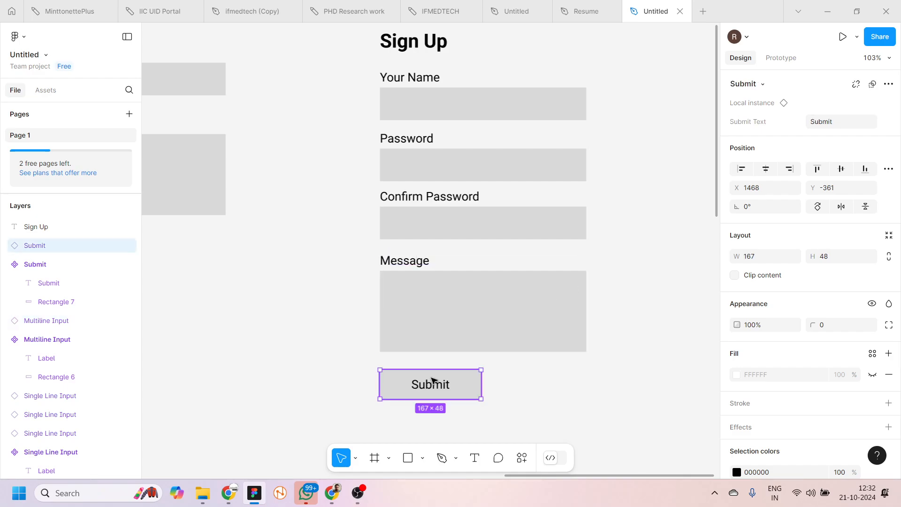
{"action": "left_click", "coordinate": [820, 121]}
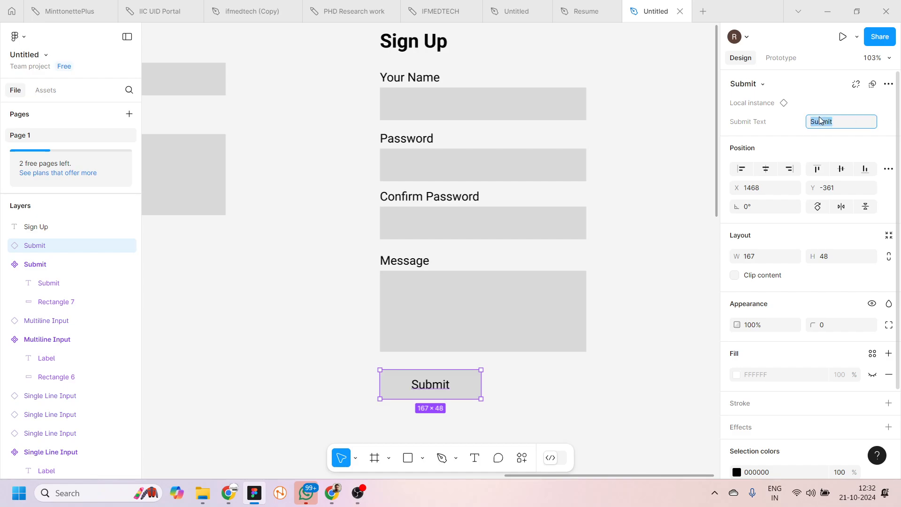
{"action": "type", "text": "Su"}
{"action": "key", "text": "Return"}
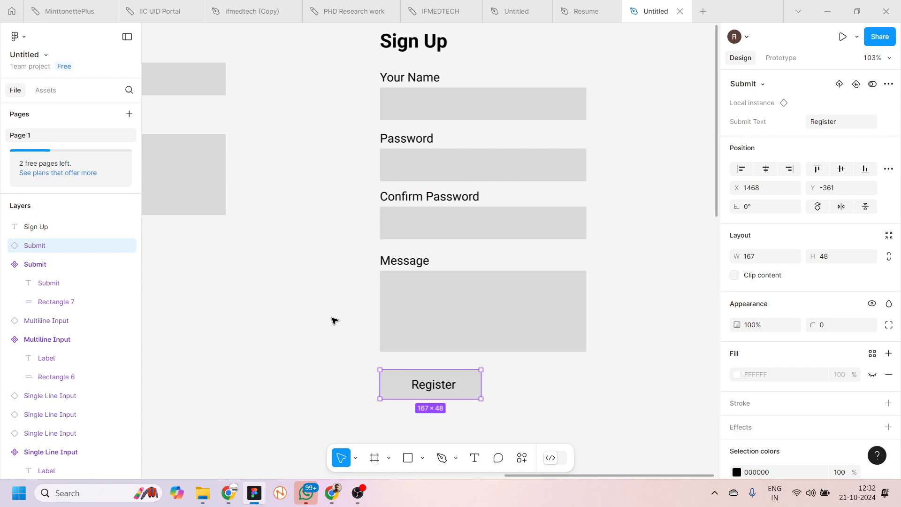
{"action": "left_click", "coordinate": [555, 361]}
- Apply the Corner Radius variable to the grey rectangle inside the main Single Line Input component
{"action": "scroll", "coordinate": [331, 277], "scroll_direction": "down", "scroll_amount": 2}
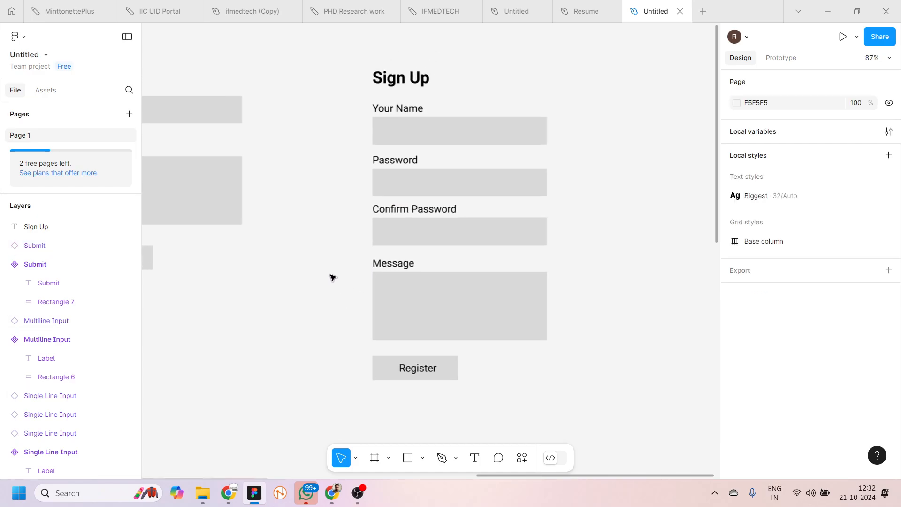
{"action": "scroll", "coordinate": [332, 278], "scroll_direction": "left", "scroll_amount": 5}
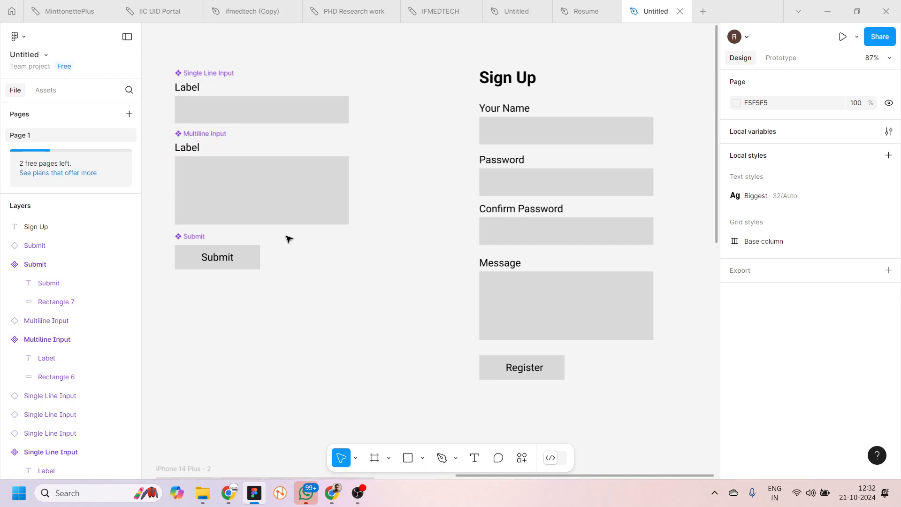
{"action": "left_click", "coordinate": [265, 116]}
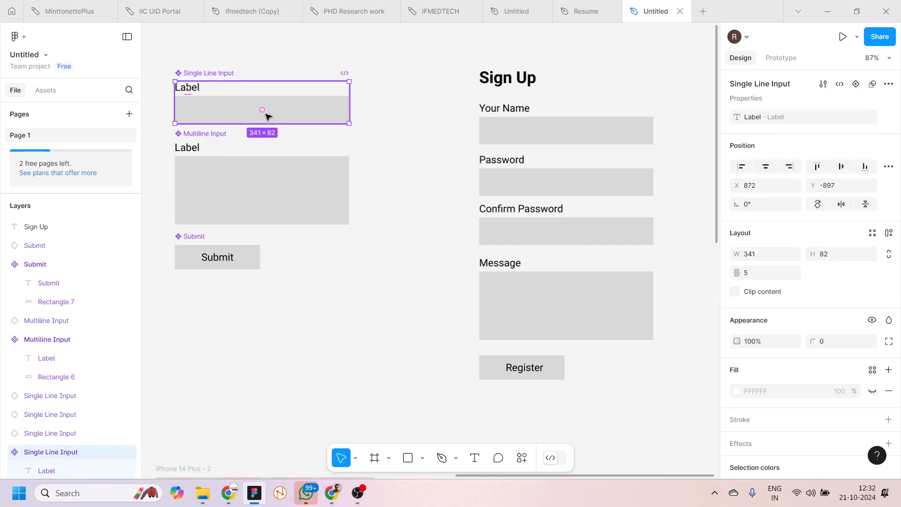
{"action": "double_click", "coordinate": [305, 117]}
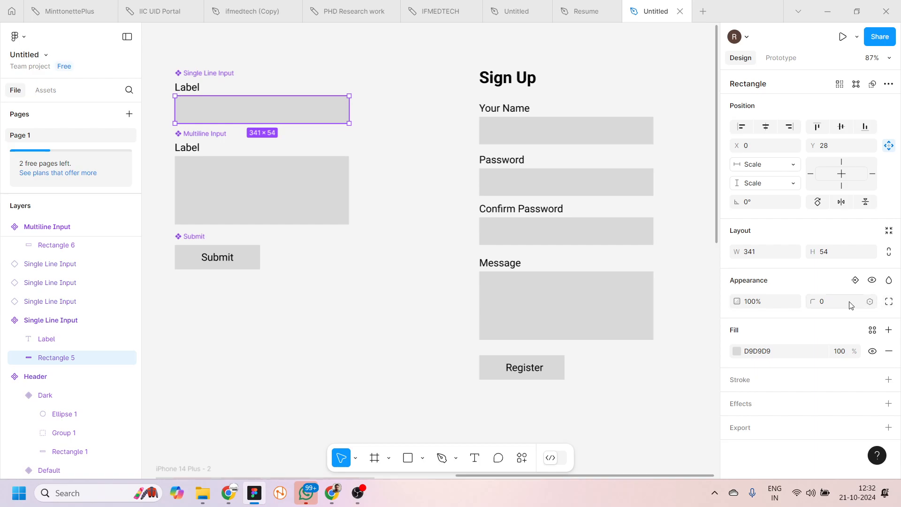
{"action": "left_click", "coordinate": [869, 302]}
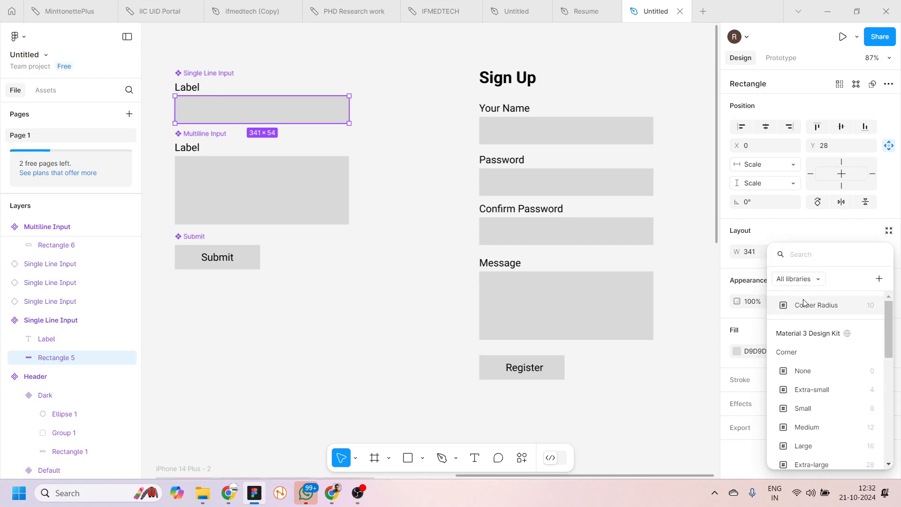
{"action": "left_click", "coordinate": [804, 303]}
- Apply the Corner Radius variable to the grey rectangle inside the main Multiline Input component
{"action": "left_click", "coordinate": [328, 210]}
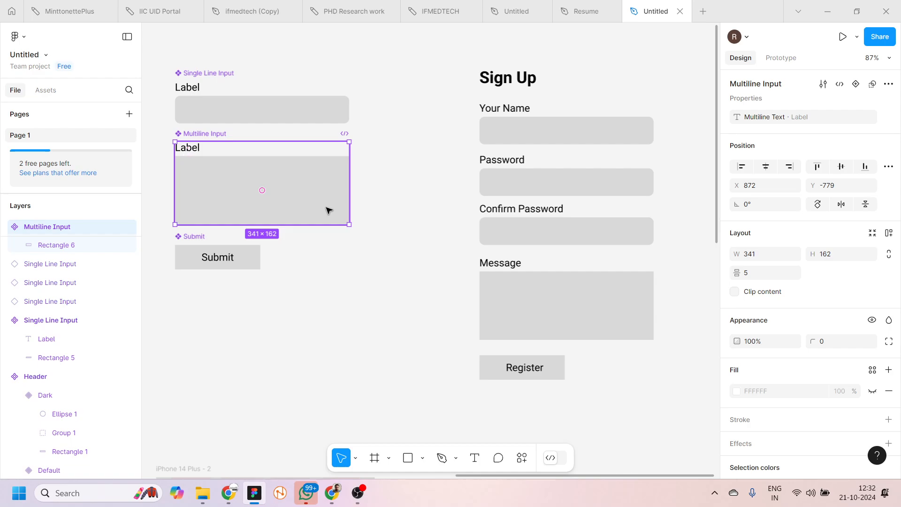
{"action": "double_click", "coordinate": [328, 210]}
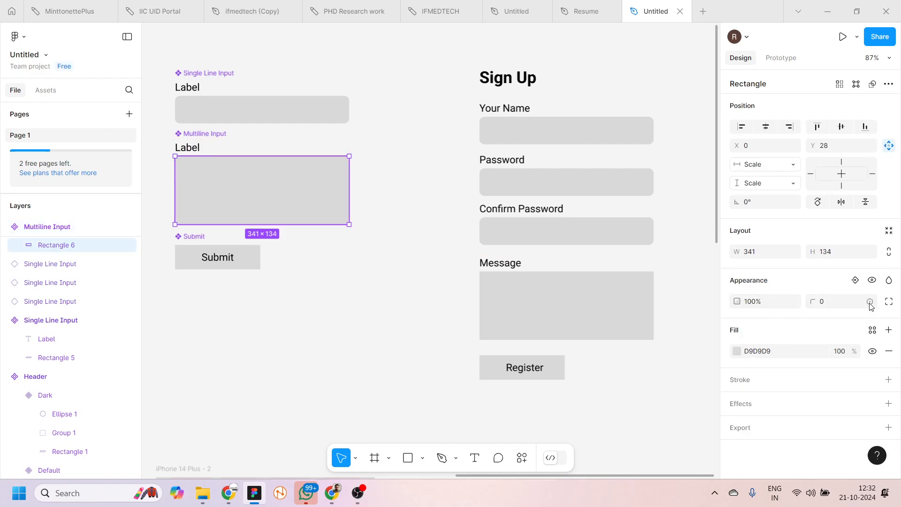
{"action": "left_click", "coordinate": [869, 302]}
{"action": "left_click", "coordinate": [805, 309]}
- Apply the Corner Radius variable to the main Submit component as a whole
{"action": "left_click", "coordinate": [251, 265]}
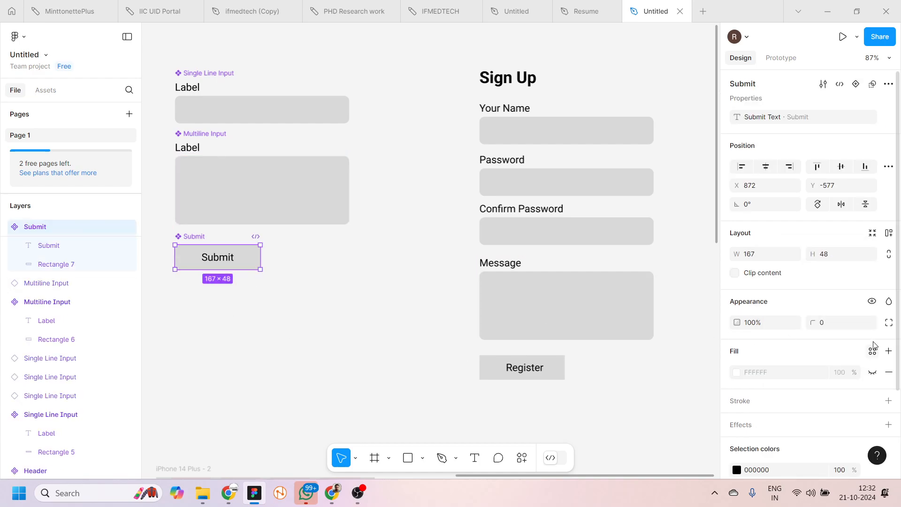
{"action": "left_click", "coordinate": [870, 323]}
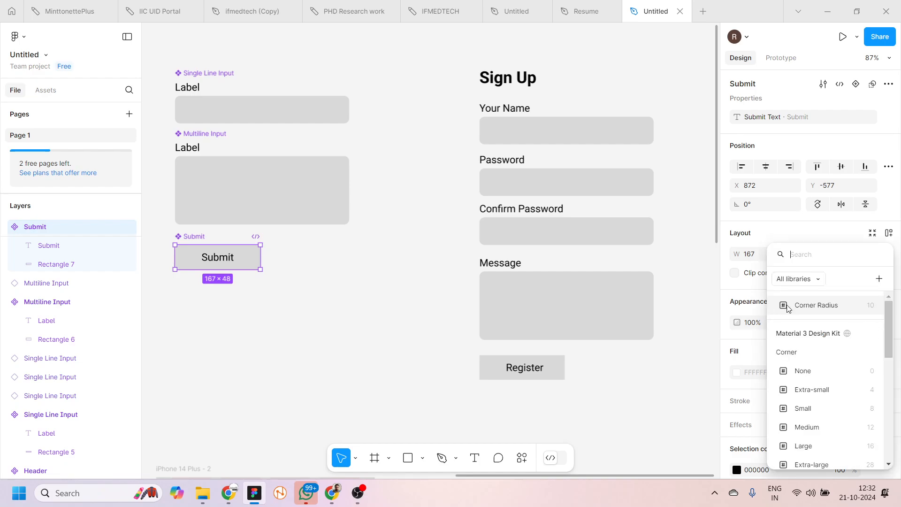
{"action": "left_click", "coordinate": [816, 304]}
{"action": "left_click", "coordinate": [332, 300]}
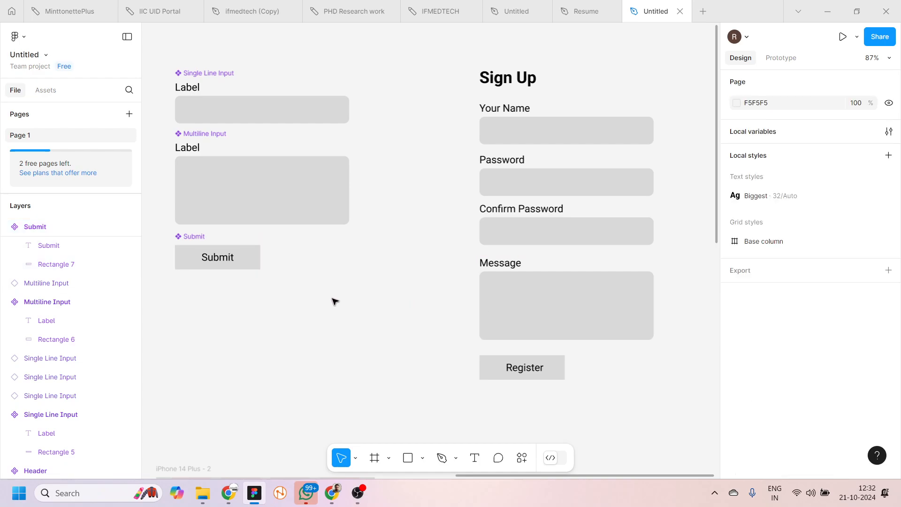
- Apply the Corner Radius variable to the background rectangle inside the main Submit component
{"action": "left_click", "coordinate": [258, 262]}
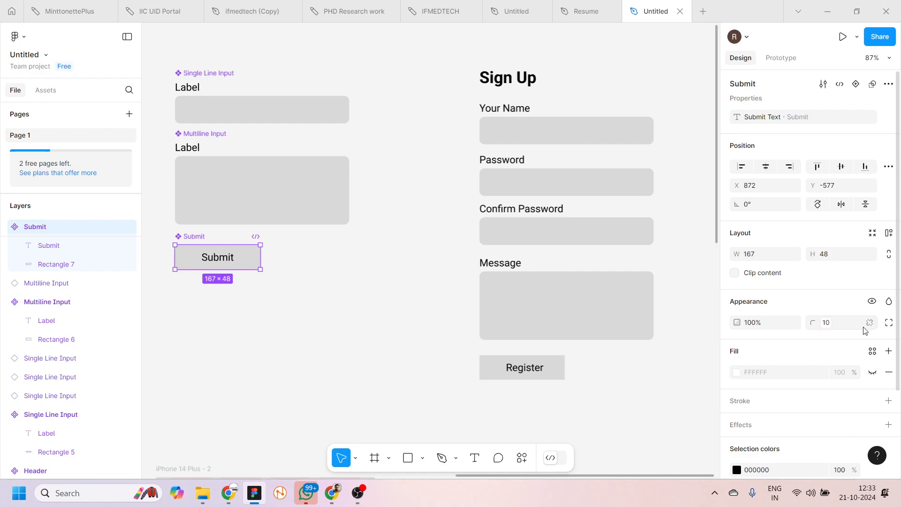
{"action": "left_click", "coordinate": [309, 314]}
{"action": "left_click", "coordinate": [261, 259]}
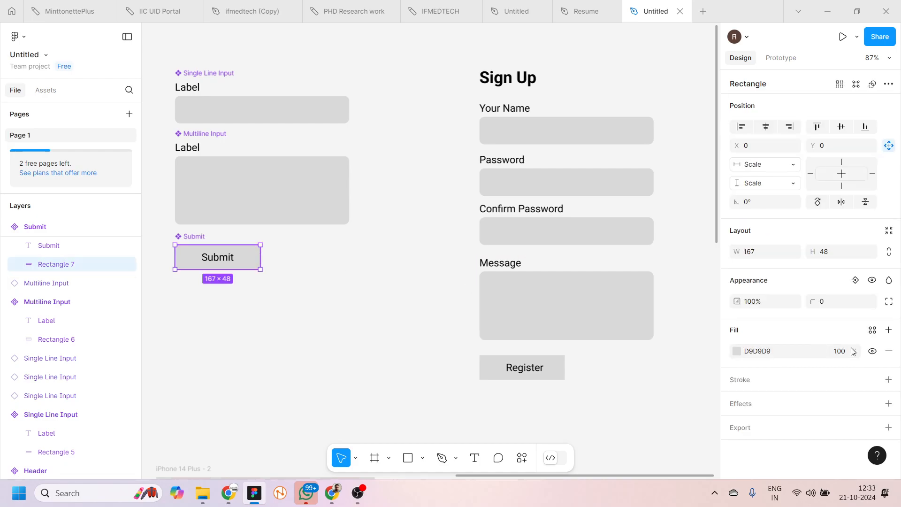
{"action": "left_click", "coordinate": [871, 302]}
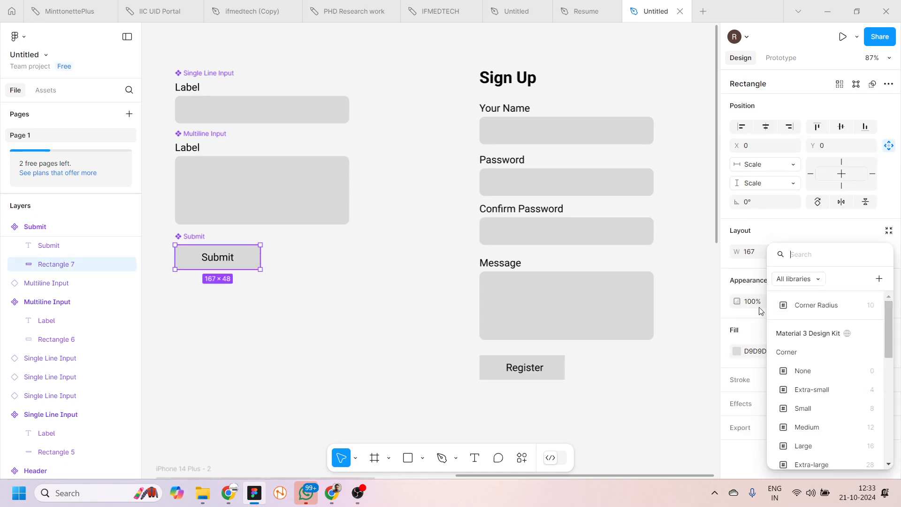
{"action": "left_click", "coordinate": [800, 306]}
{"action": "left_click", "coordinate": [296, 315]}
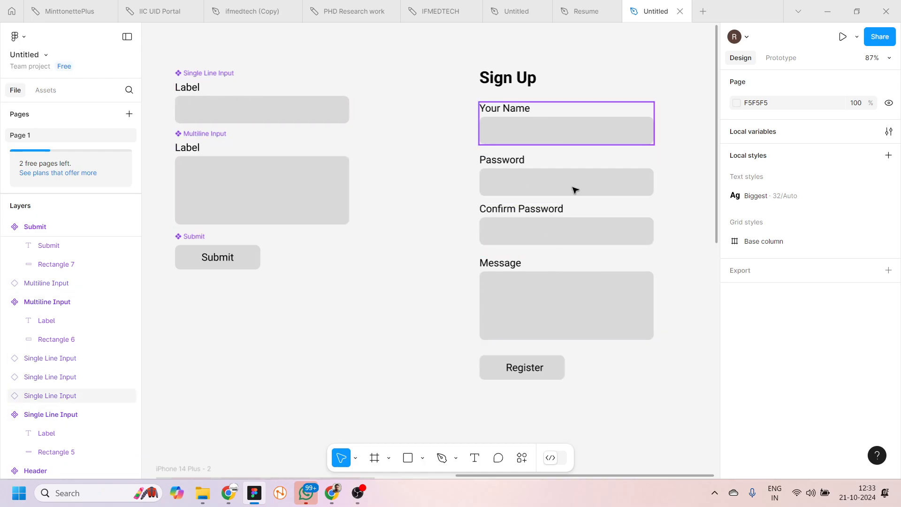
- Inspect the corner radius of the Single Line Input component's rectangle and open the file's local variables
{"action": "double_click", "coordinate": [298, 116]}
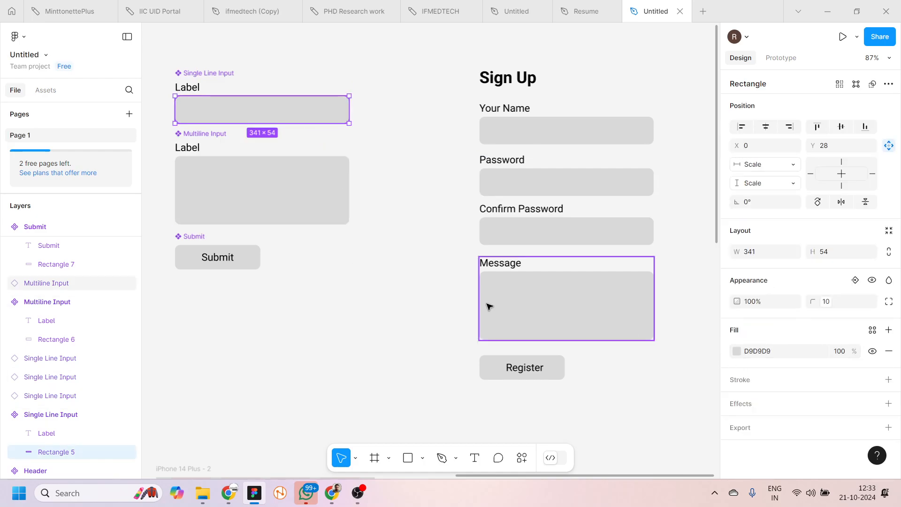
{"action": "left_click", "coordinate": [416, 283]}
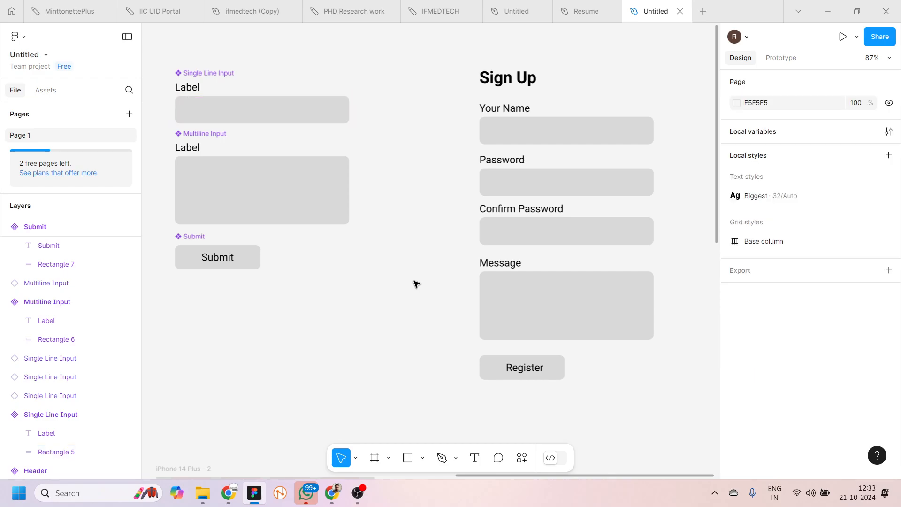
{"action": "scroll", "coordinate": [416, 284], "scroll_direction": "up", "scroll_amount": 1}
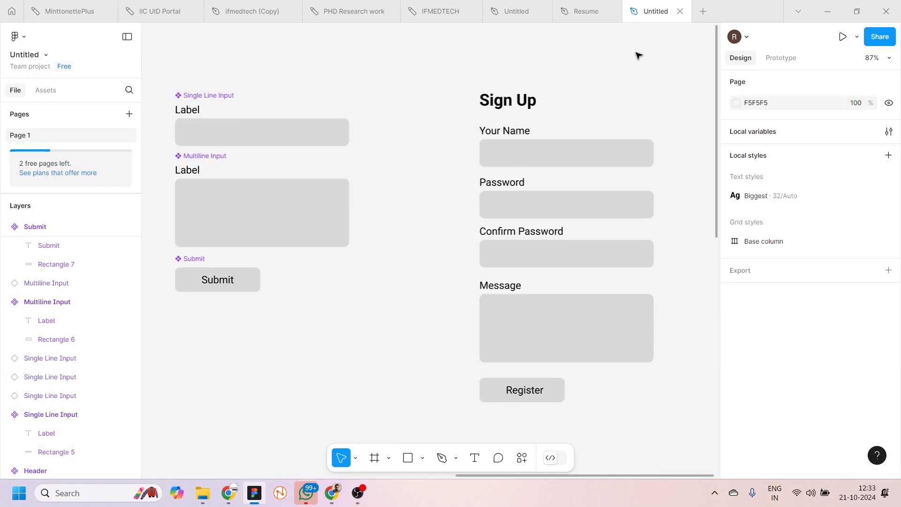
{"action": "left_click", "coordinate": [886, 134]}
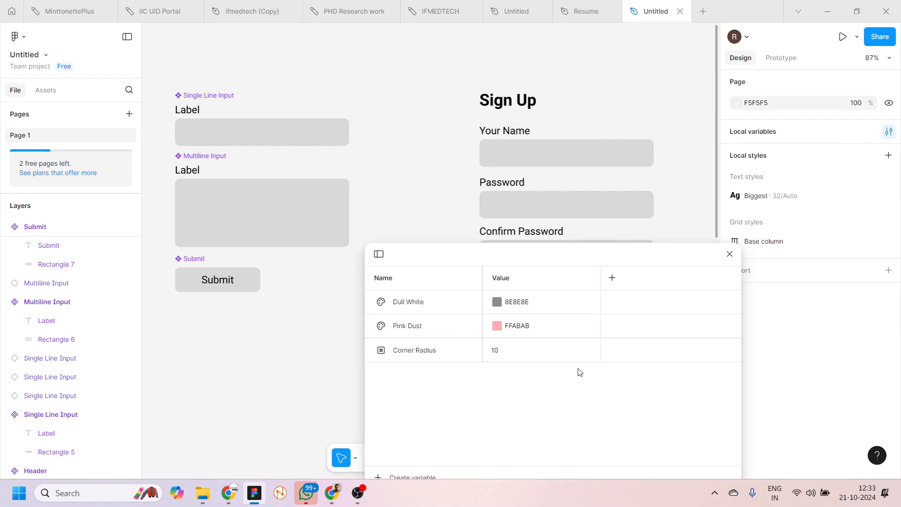
{"action": "scroll", "coordinate": [428, 198], "scroll_direction": "down", "scroll_amount": 6}
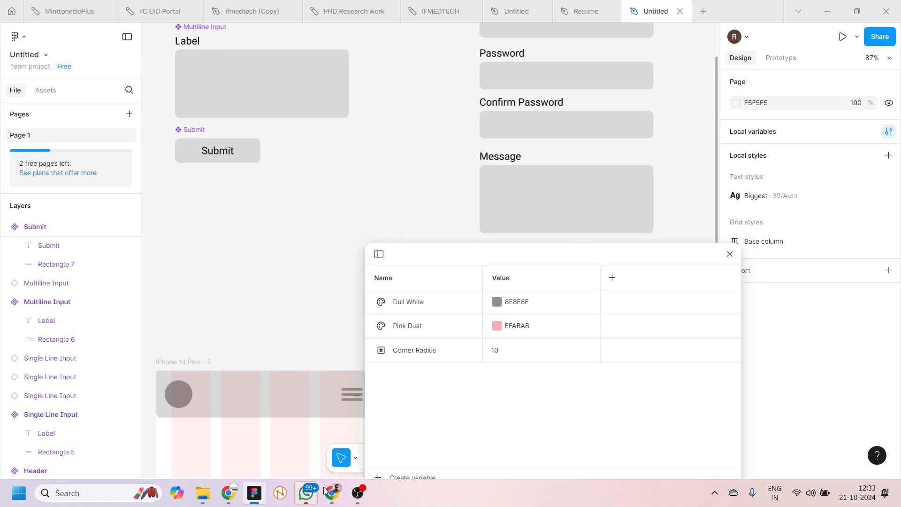
- Close the local variables and start a new effect style named Inset Shadow with the description "Use for Form Fields"
{"action": "left_click", "coordinate": [729, 254]}
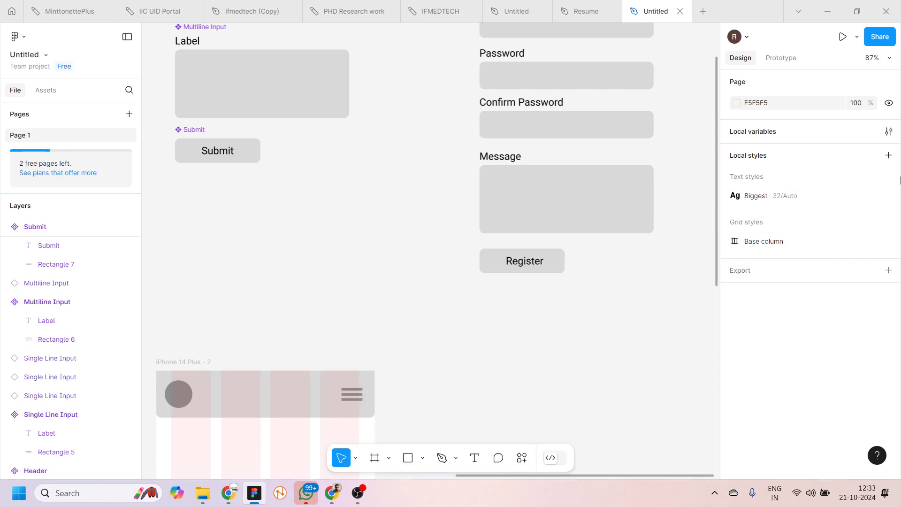
{"action": "left_click", "coordinate": [889, 155]}
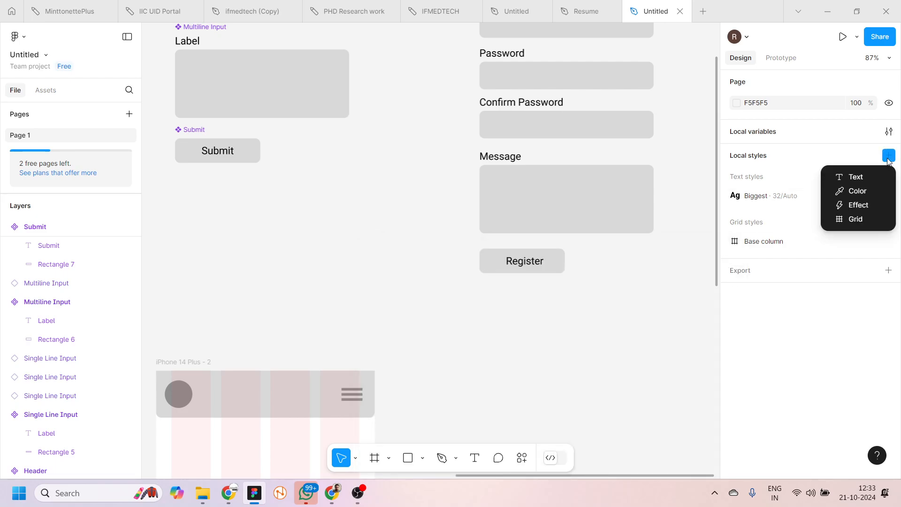
{"action": "left_click", "coordinate": [853, 207]}
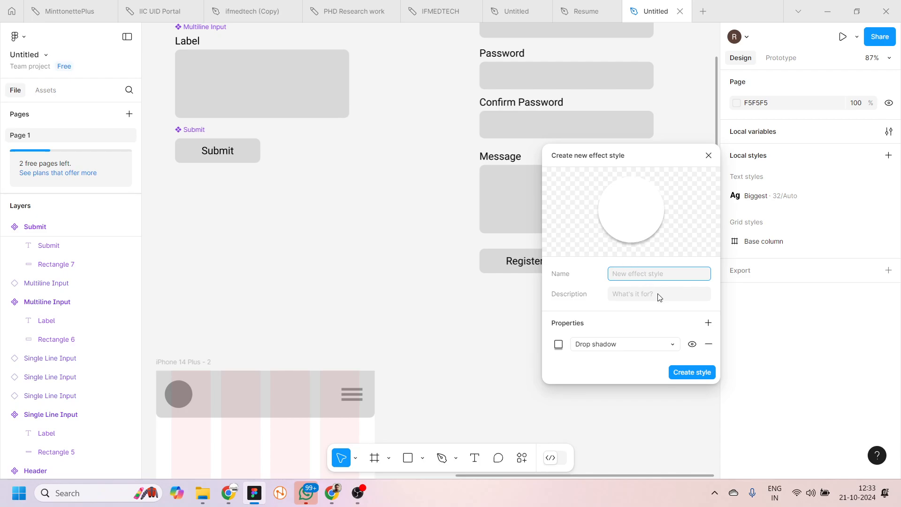
{"action": "type", "text": "Inset Shadow"}
{"action": "left_click", "coordinate": [623, 303]}
{"action": "type", "text": "USe"}
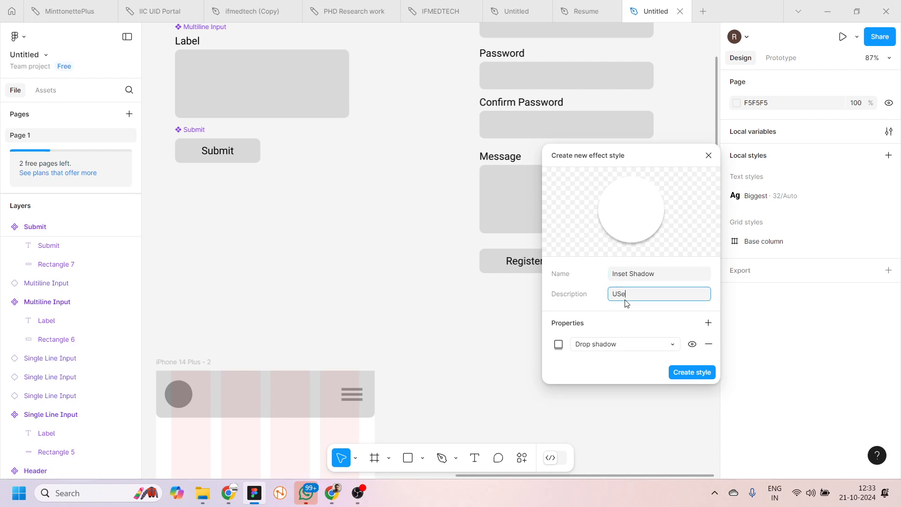
{"action": "type", "text": " for"}
{"action": "key", "text": "BackSpace"}
{"action": "key", "text": "BackSpace"}
{"action": "key", "text": "BackSpace"}
{"action": "key", "text": "BackSpace"}
{"action": "type", "text": "e for Form"}
- Make the style's effect an inner shadow with an X offset of 4 and create the effect style
{"action": "left_click", "coordinate": [596, 345]}
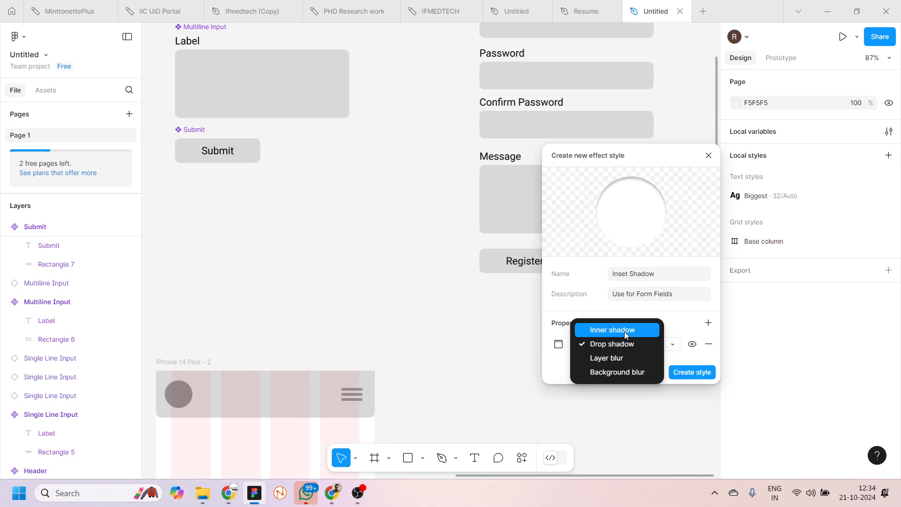
{"action": "left_click", "coordinate": [624, 331]}
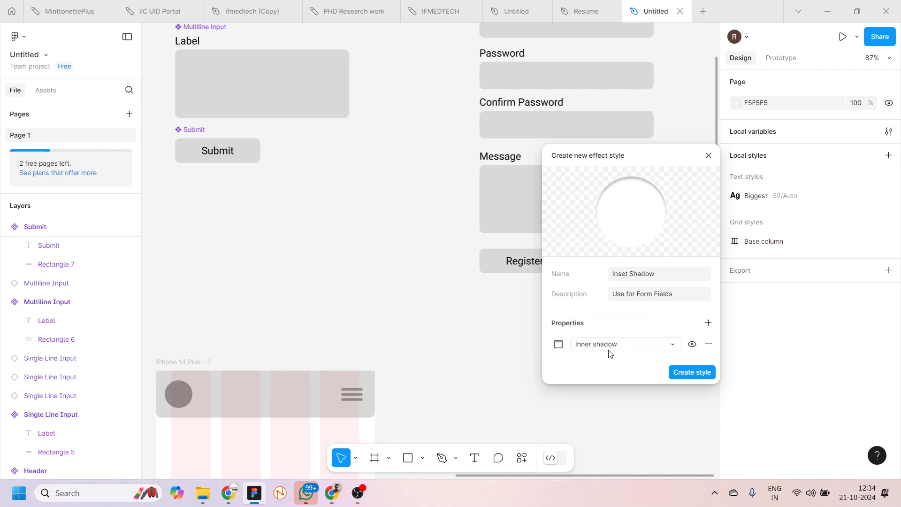
{"action": "left_click", "coordinate": [558, 344]}
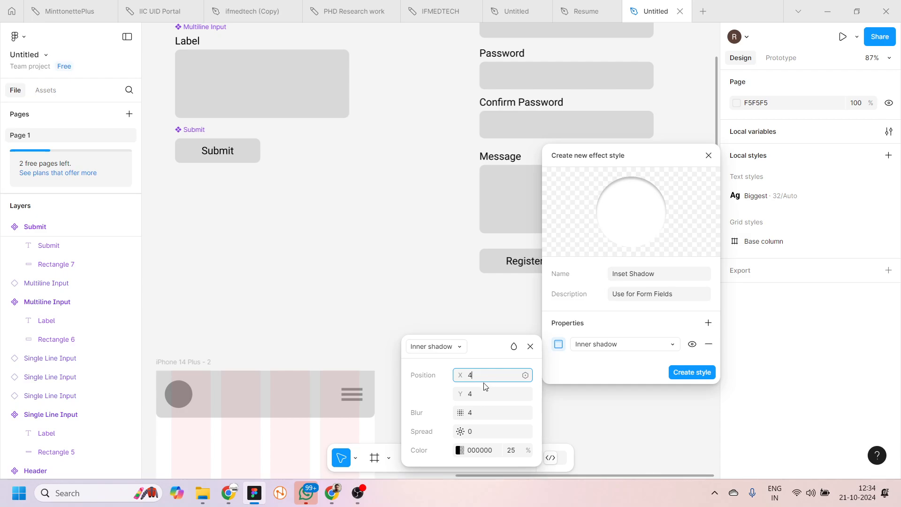
{"action": "left_click", "coordinate": [485, 397]}
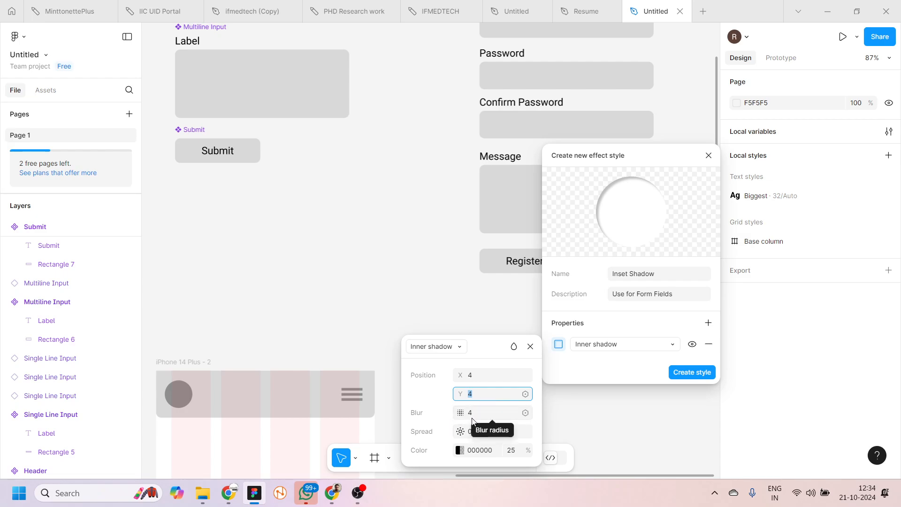
{"action": "left_click", "coordinate": [531, 347]}
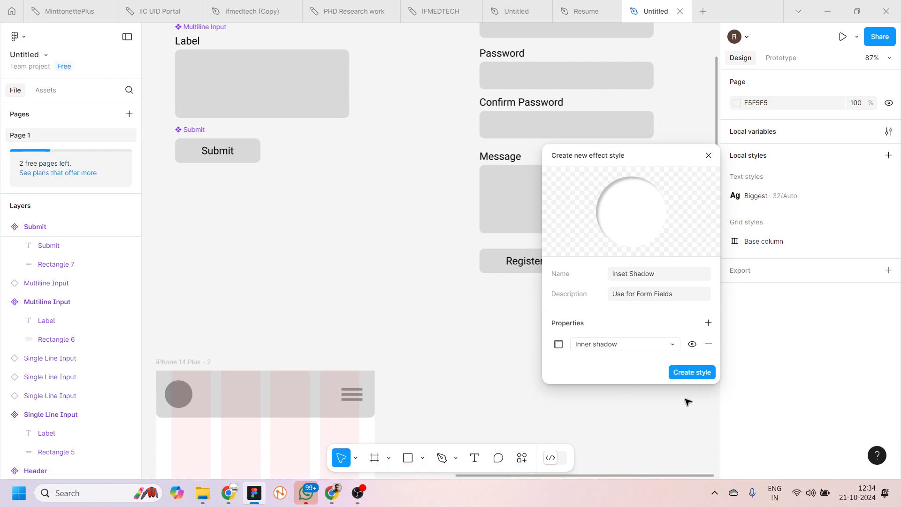
{"action": "left_click", "coordinate": [691, 372]}
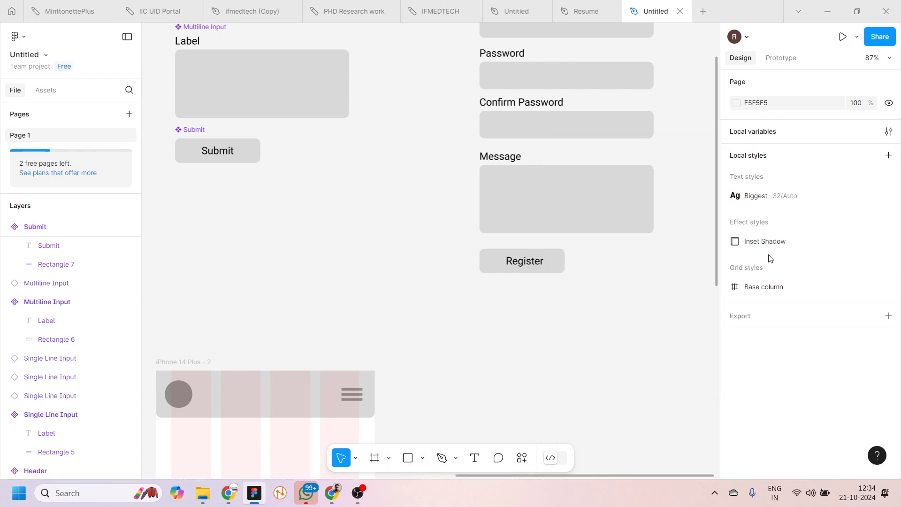
- Apply the Inset Shadow style to the rectangle in the main Single Line Input component and select the rectangle in the main Multiline Input
{"action": "scroll", "coordinate": [372, 207], "scroll_direction": "up", "scroll_amount": 4}
{"action": "left_click", "coordinate": [314, 202]}
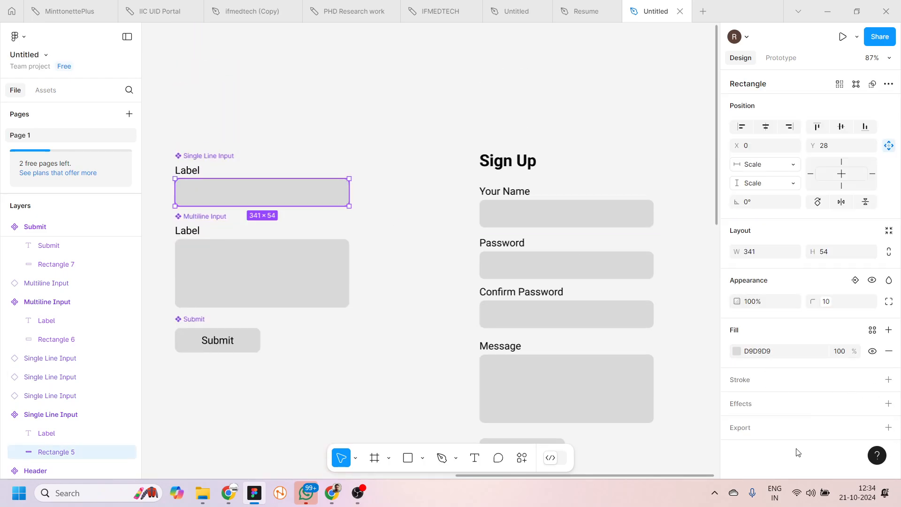
{"action": "left_click", "coordinate": [872, 404]}
{"action": "left_click", "coordinate": [647, 315]}
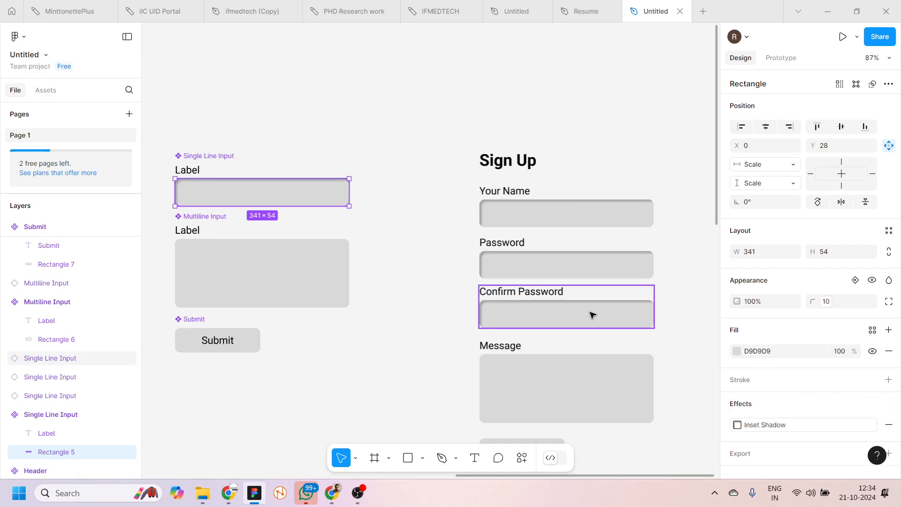
{"action": "left_click", "coordinate": [331, 292]}
{"action": "left_click", "coordinate": [331, 292]}
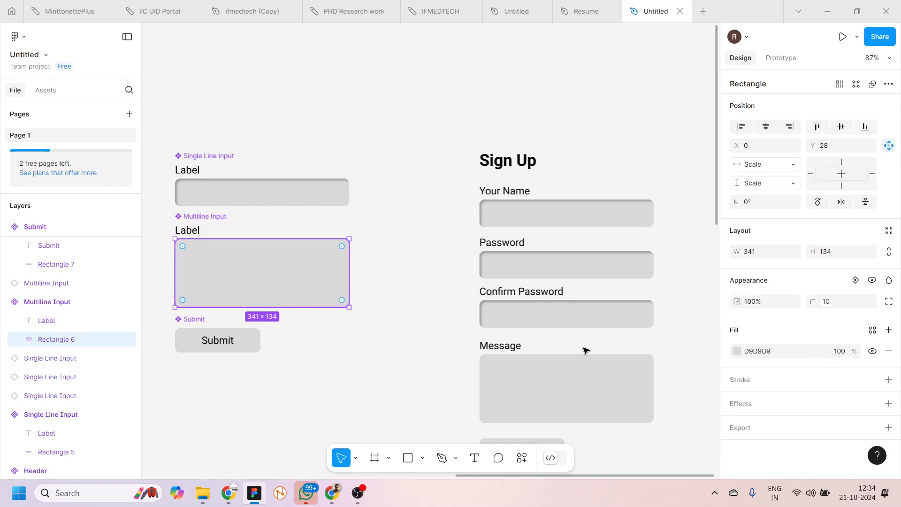
{"action": "left_click", "coordinate": [820, 404]}
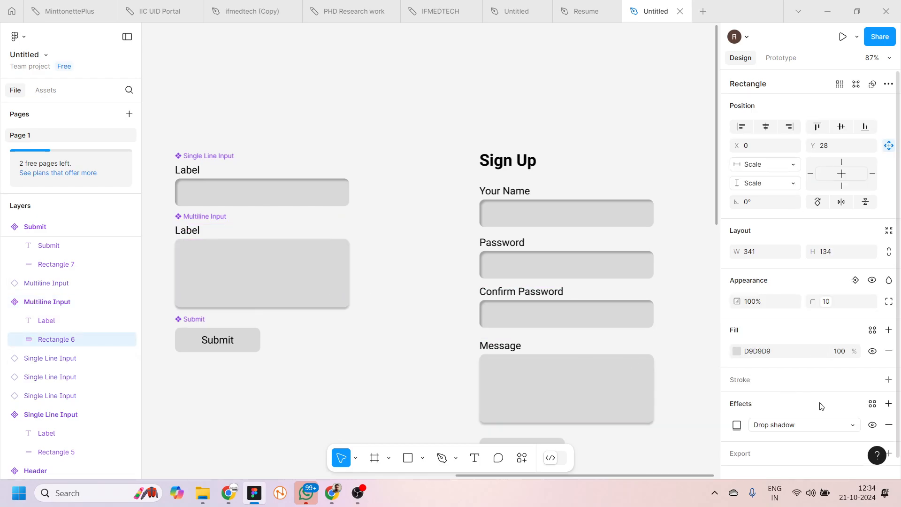
{"action": "left_click", "coordinate": [834, 430]}
{"action": "left_click", "coordinate": [884, 425]}
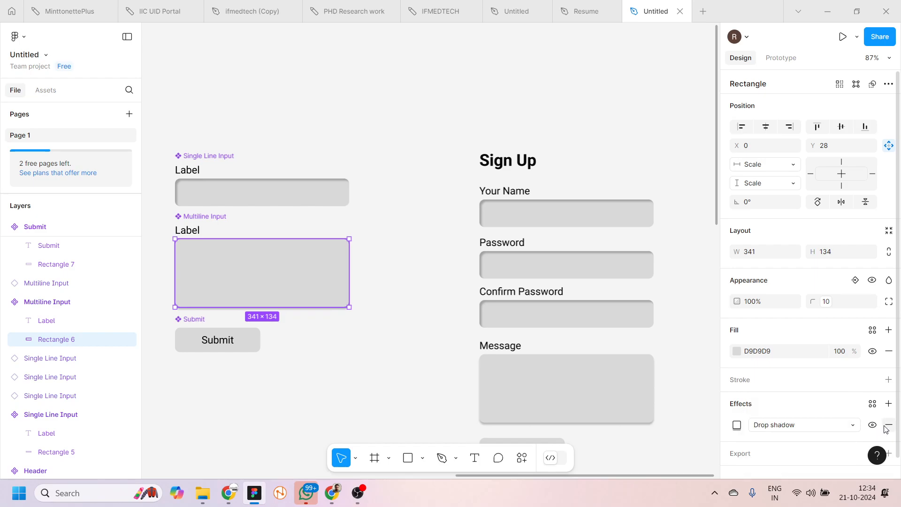
{"action": "left_click", "coordinate": [884, 425]}
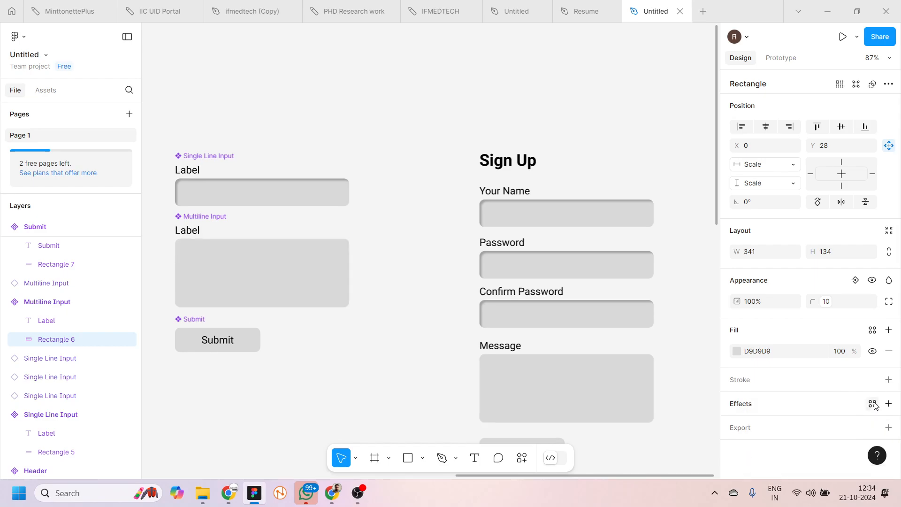
- Apply the Inset Shadow style to the rectangle in the main Multiline Input component and clear the selection
{"action": "left_click", "coordinate": [872, 403]}
{"action": "left_click", "coordinate": [650, 316]}
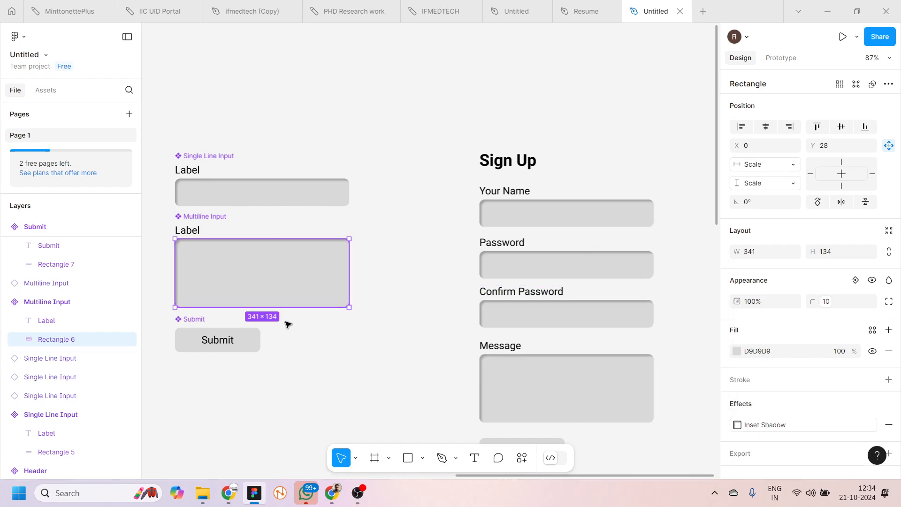
{"action": "left_click", "coordinate": [305, 368]}
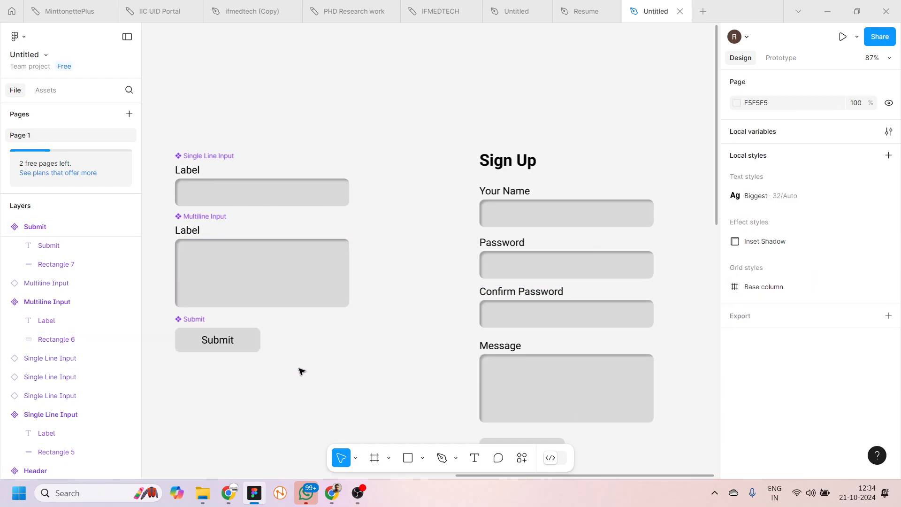
- Group the Sign Up heading, its four input fields and the Register button
{"action": "scroll", "coordinate": [300, 370], "scroll_direction": "down", "scroll_amount": 5}
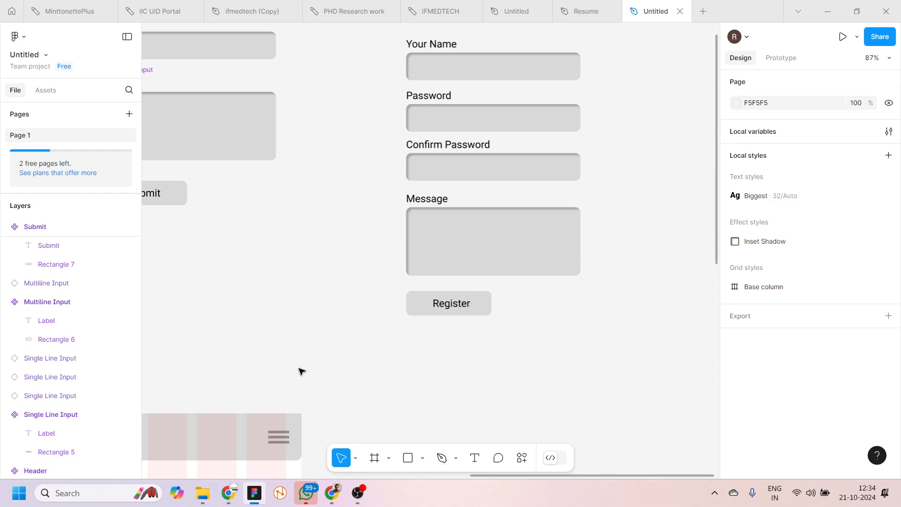
{"action": "scroll", "coordinate": [302, 371], "scroll_direction": "up", "scroll_amount": 3}
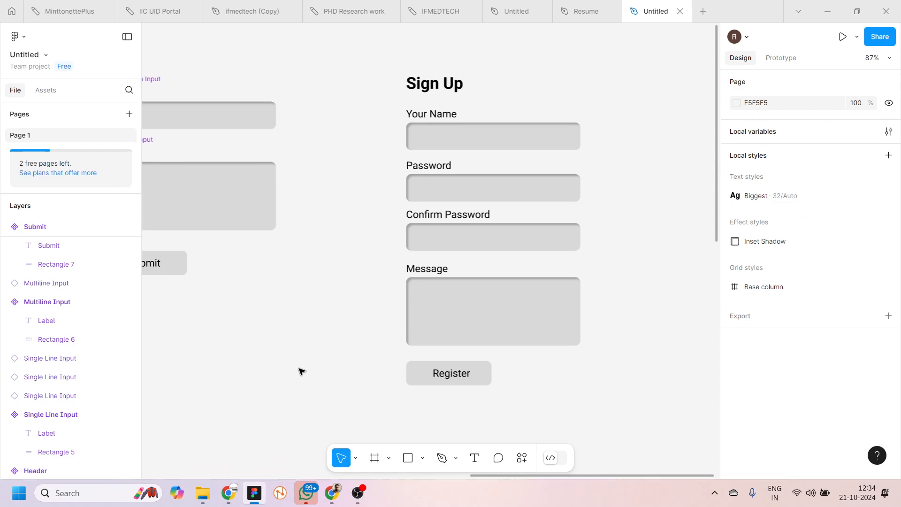
{"action": "scroll", "coordinate": [302, 371], "scroll_direction": "down", "scroll_amount": 3}
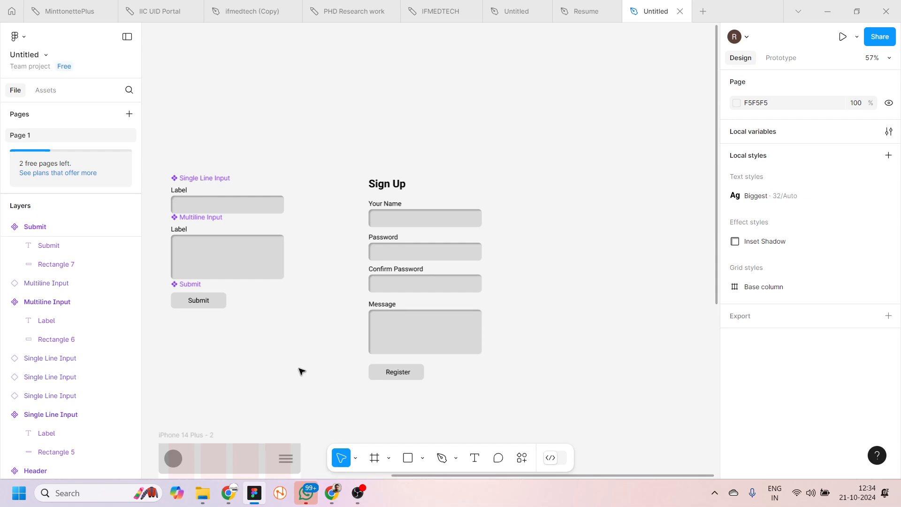
{"action": "scroll", "coordinate": [301, 371], "scroll_direction": "down", "scroll_amount": 2}
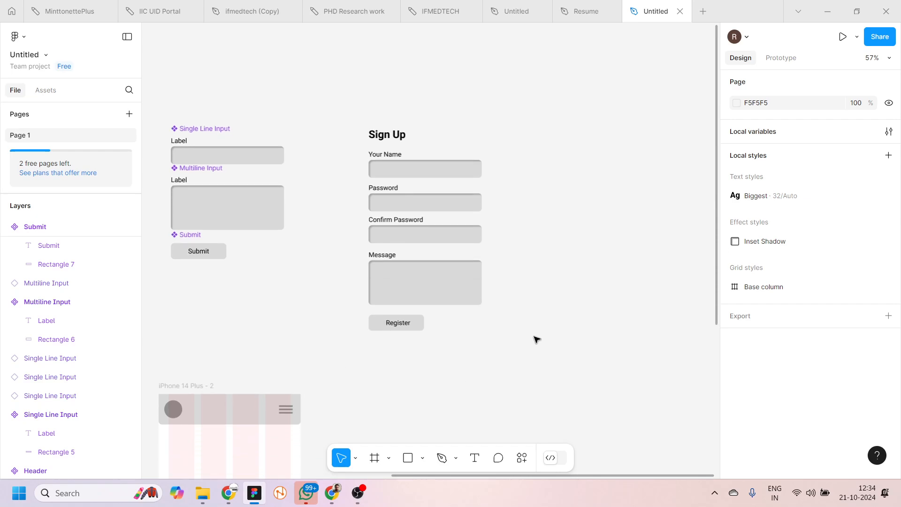
{"action": "left_click_drag", "start_coordinate": [535, 338], "coordinate": [391, 111]}
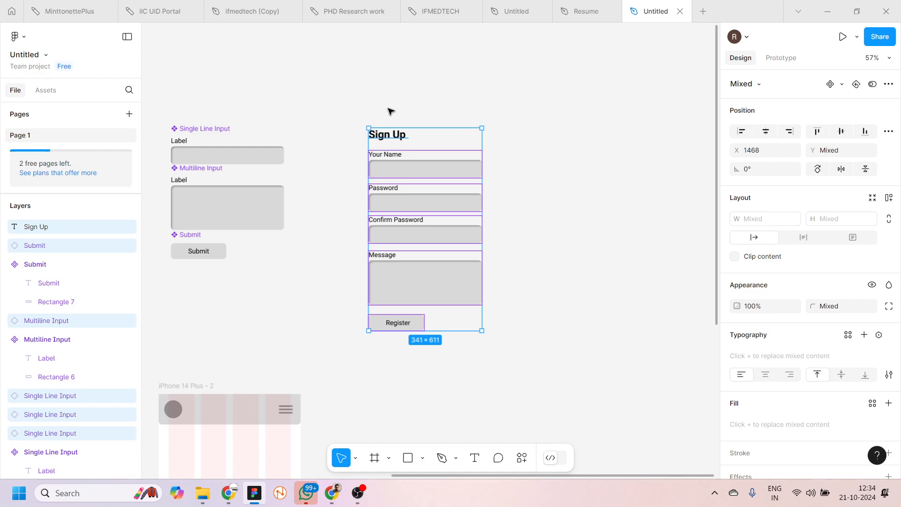
{"action": "key", "text": "ctrl+g"}
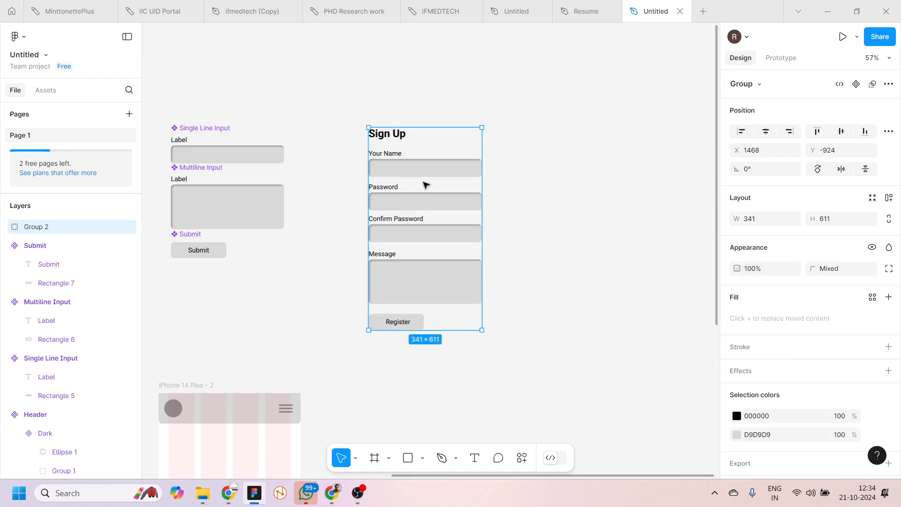
- Move the Sign Up form group into the iPhone 14 Plus - 2 frame below its header, at X 30 and Y 157
{"action": "scroll", "coordinate": [426, 184], "scroll_direction": "down", "scroll_amount": 8}
{"action": "left_click_drag", "start_coordinate": [437, 92], "coordinate": [238, 413]}
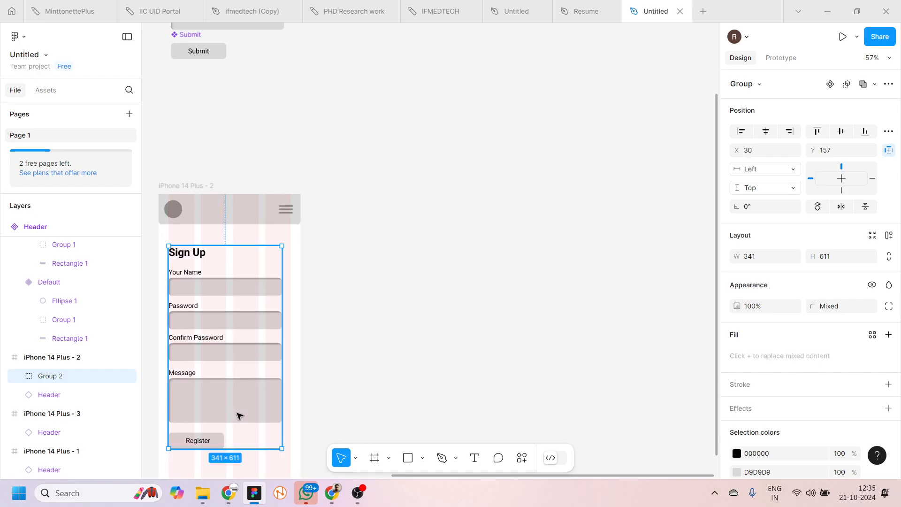
{"action": "left_click", "coordinate": [398, 434]}
{"action": "scroll", "coordinate": [392, 405], "scroll_direction": "down", "scroll_amount": 5}
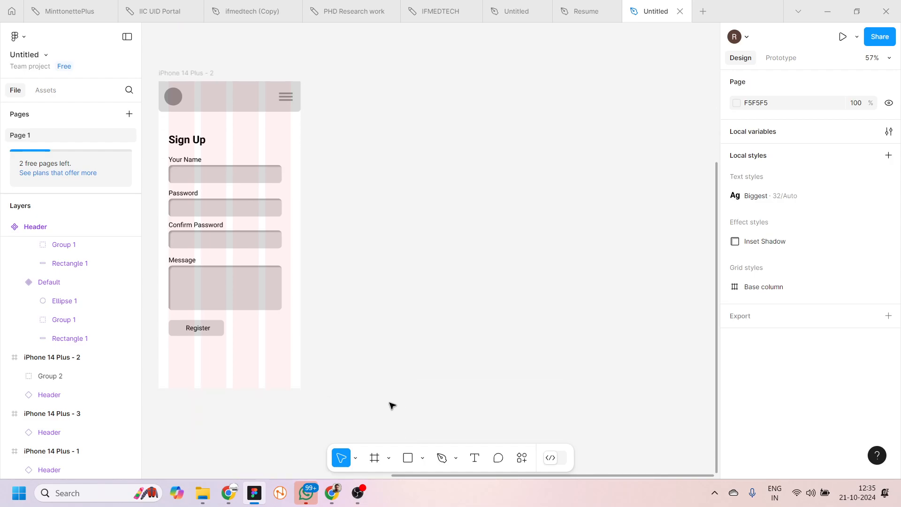
{"action": "scroll", "coordinate": [391, 405], "scroll_direction": "up", "scroll_amount": 5}
{"action": "scroll", "coordinate": [392, 405], "scroll_direction": "left", "scroll_amount": 2}
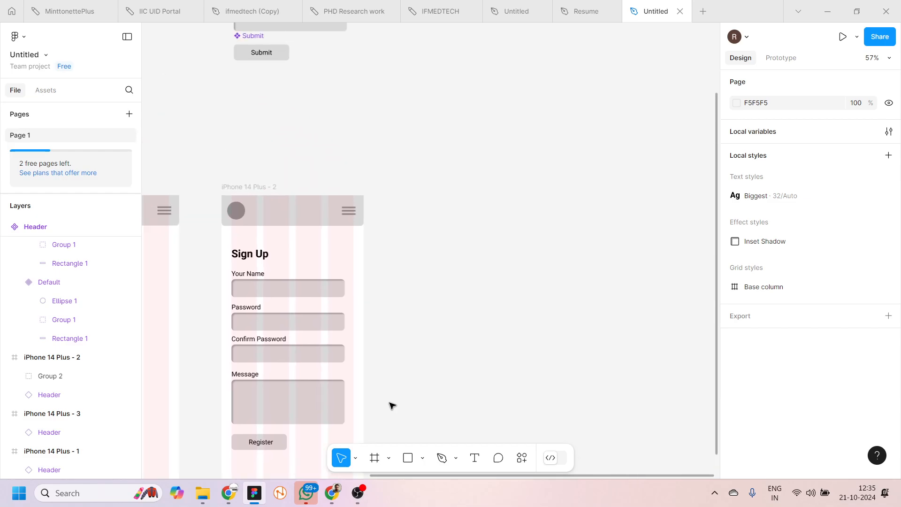
{"action": "scroll", "coordinate": [392, 404], "scroll_direction": "up", "scroll_amount": 3}
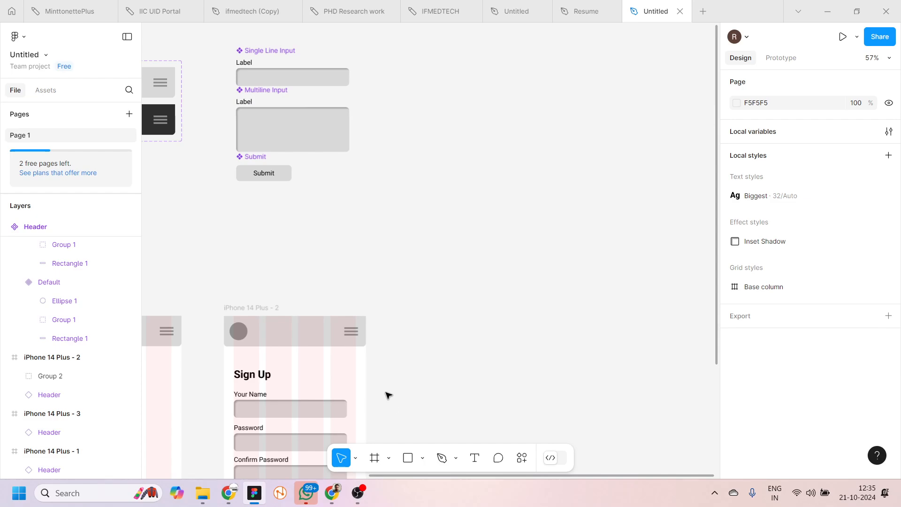
{"action": "left_click", "coordinate": [315, 80]}
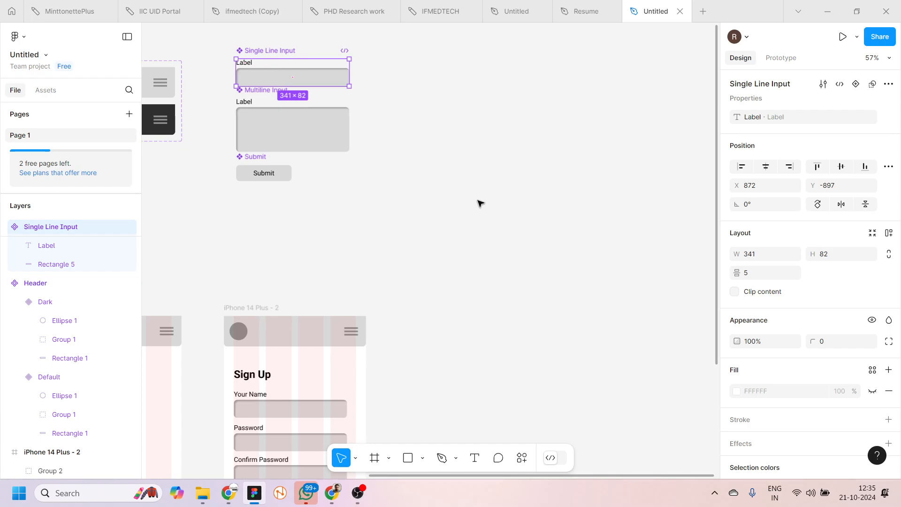
{"action": "left_click_drag", "start_coordinate": [307, 83], "coordinate": [452, 95]}
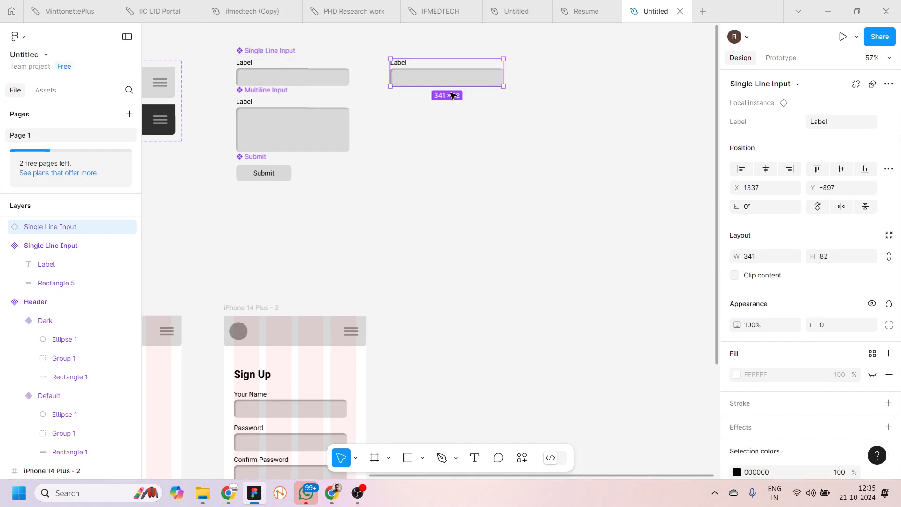
{"action": "double_click", "coordinate": [398, 64]}
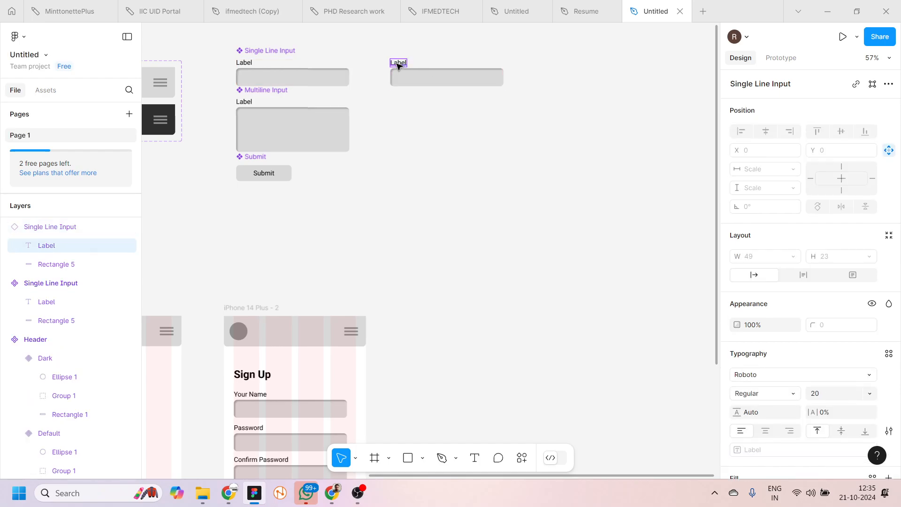
{"action": "left_click", "coordinate": [418, 193]}
{"action": "left_click", "coordinate": [442, 80]}
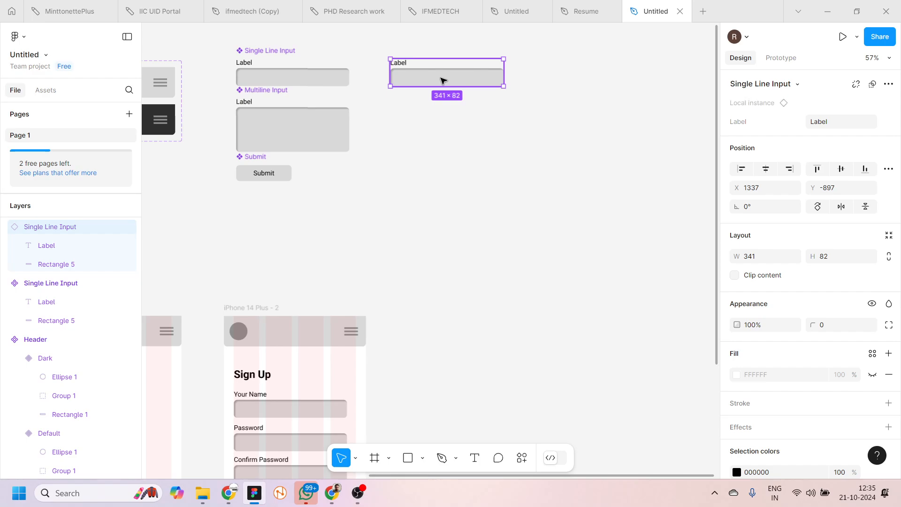
{"action": "key", "text": "Delete"}
- Duplicate the main Single Line Input component onto the empty canvas beside it and change the instance's label to "Name"
{"action": "left_click_drag", "start_coordinate": [310, 73], "coordinate": [507, 126]}
{"action": "left_click", "coordinate": [454, 129]}
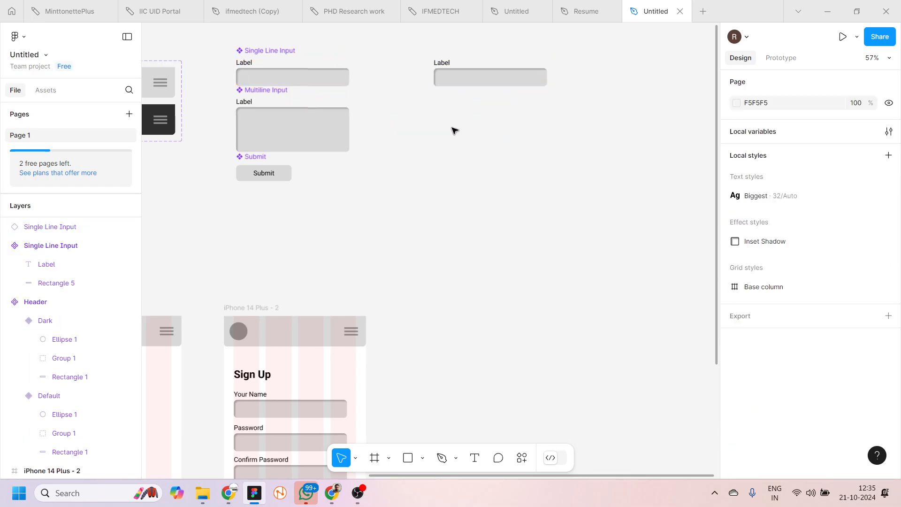
{"action": "double_click", "coordinate": [446, 64]}
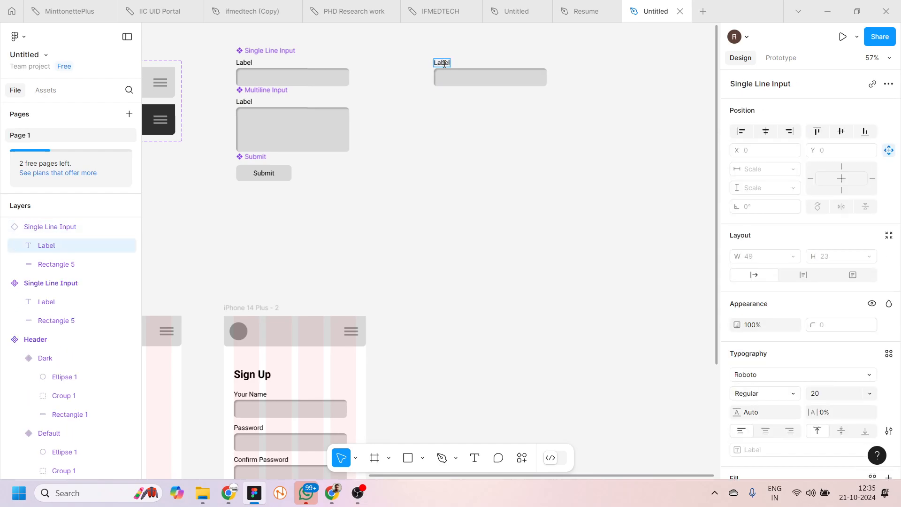
{"action": "double_click", "coordinate": [444, 64]}
{"action": "key", "text": "BackSpace"}
{"action": "type", "text": "Name"}
{"action": "key", "text": "Escape"}
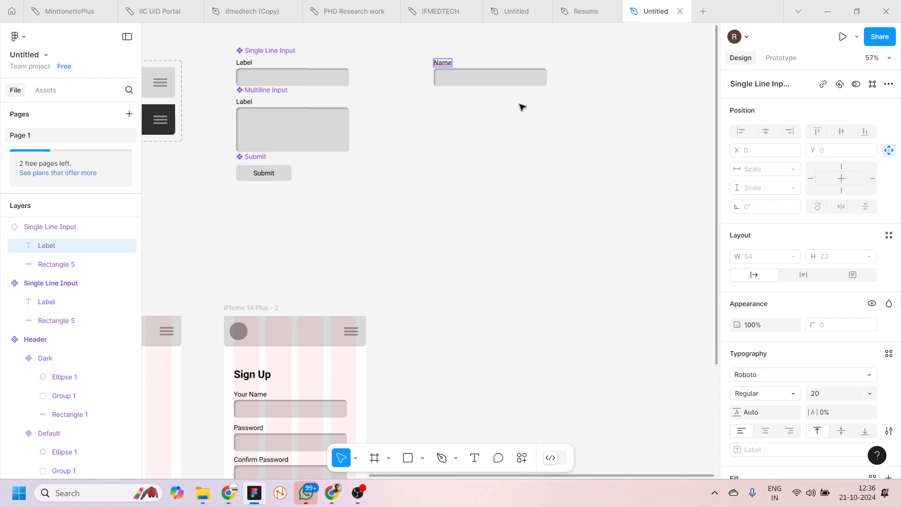
- Inspect the label and rectangle layers inside the Name instance, and select the whole instance
{"action": "left_click", "coordinate": [501, 76]}
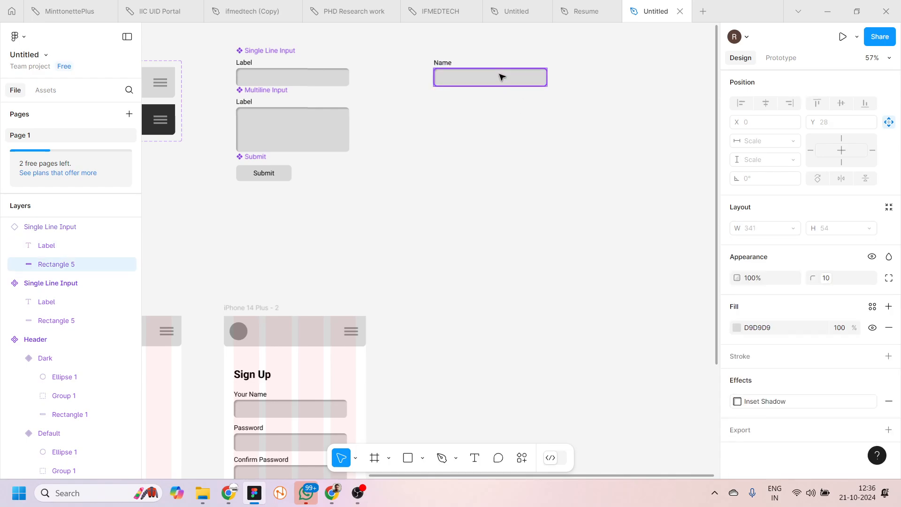
{"action": "left_click", "coordinate": [446, 64]}
{"action": "left_click", "coordinate": [468, 80]}
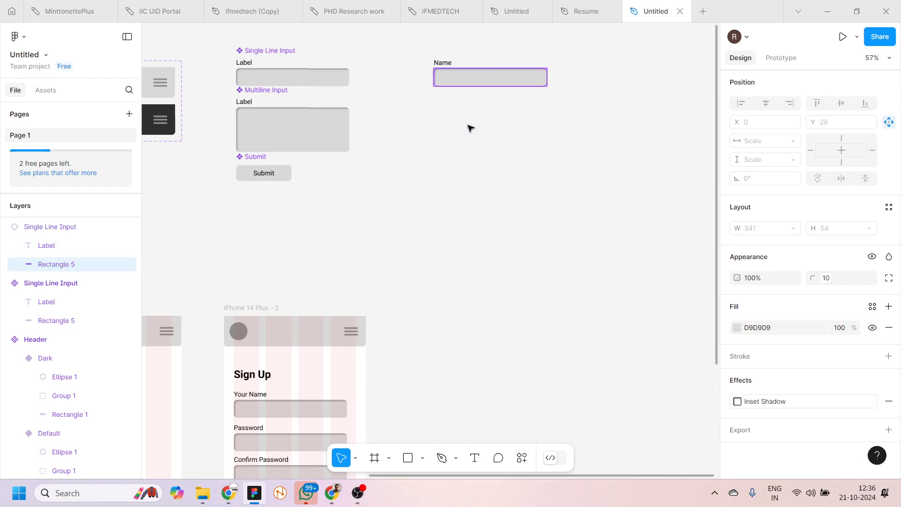
{"action": "left_click", "coordinate": [470, 127]}
{"action": "left_click", "coordinate": [477, 82]}
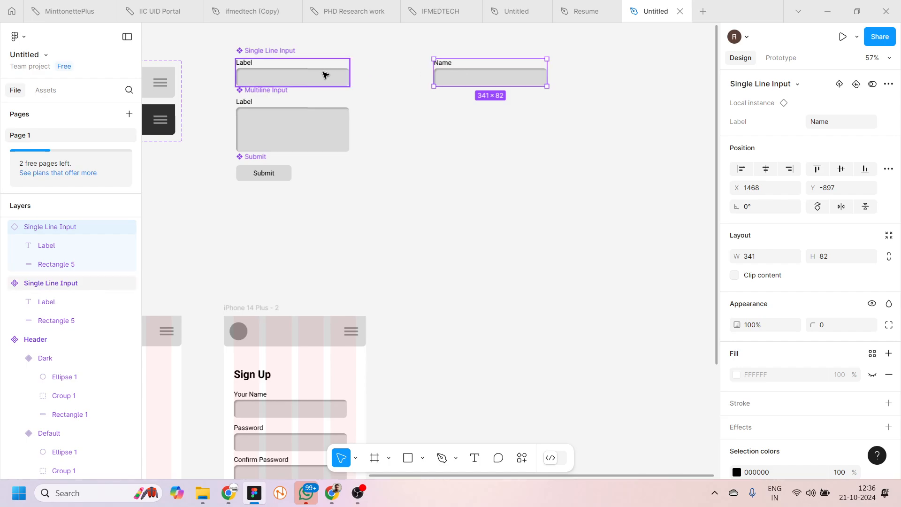
- Duplicate the main Single Line Input component onto the canvas beside the Name instance and set the duplicate's label to "Your Name"
{"action": "left_click_drag", "start_coordinate": [329, 74], "coordinate": [664, 204]}
{"action": "left_click", "coordinate": [826, 130]}
{"action": "double_click", "coordinate": [826, 127]}
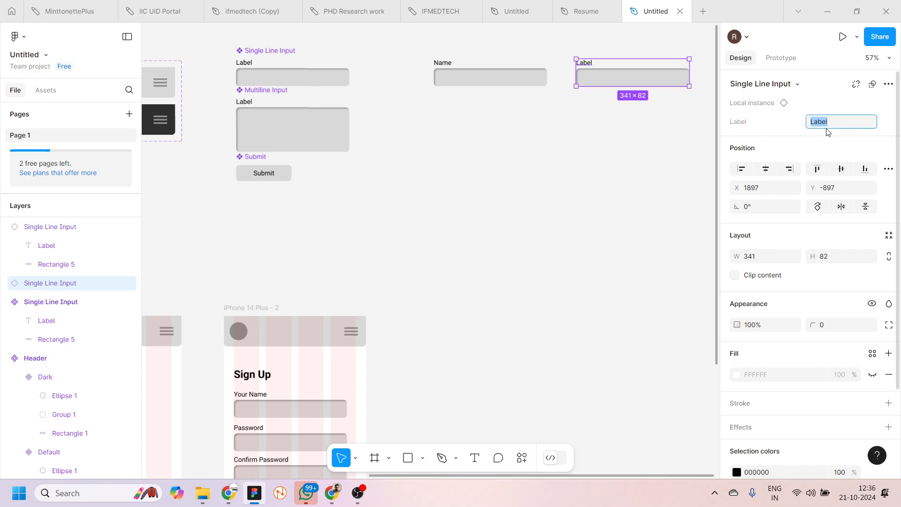
{"action": "type", "text": "Yourn Nam"}
{"action": "key", "text": "BackSpace"}
{"action": "key", "text": "BackSpace"}
{"action": "key", "text": "BackSpace"}
{"action": "key", "text": "BackSpace"}
{"action": "key", "text": "BackSpace"}
{"action": "type", "text": "Na,me"}
{"action": "key", "text": "Return"}
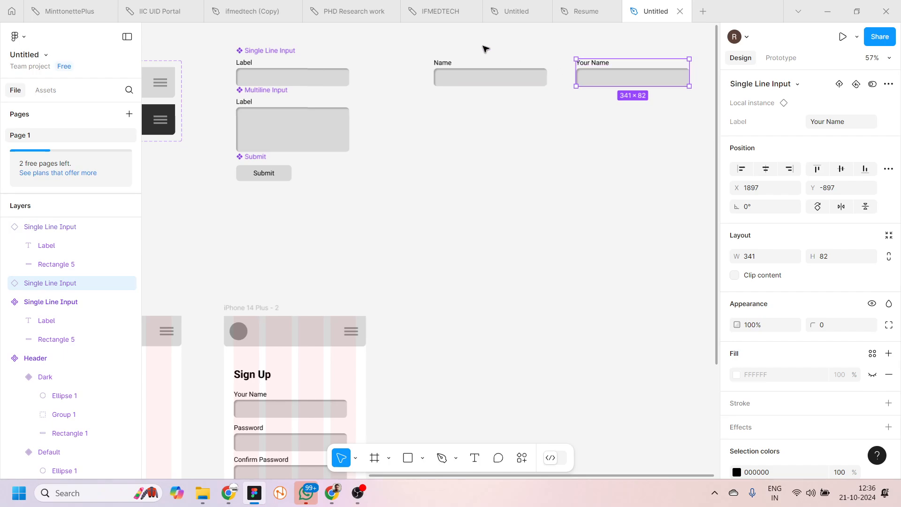
- Delete the Name and Your Name instances from the canvas beside the main components
{"action": "left_click_drag", "start_coordinate": [483, 119], "coordinate": [423, 77]}
{"action": "key", "text": "Delete"}
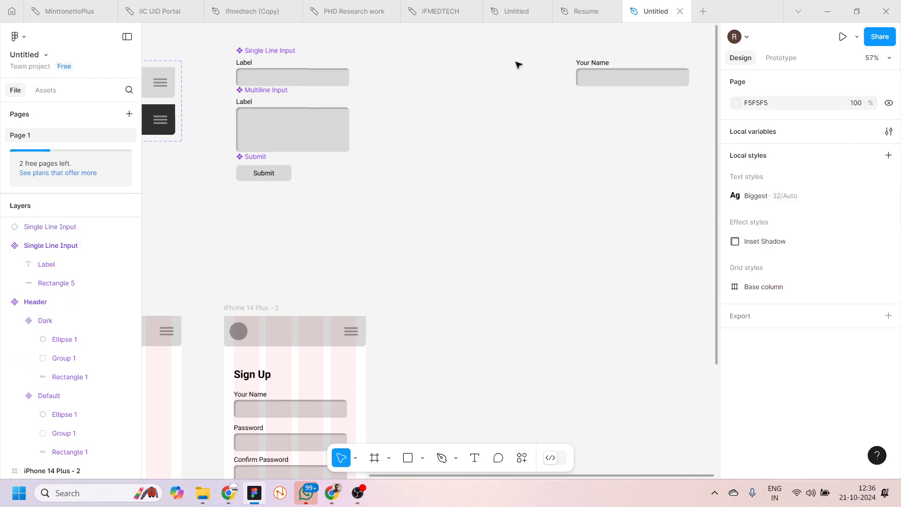
{"action": "left_click_drag", "start_coordinate": [539, 58], "coordinate": [646, 121]}
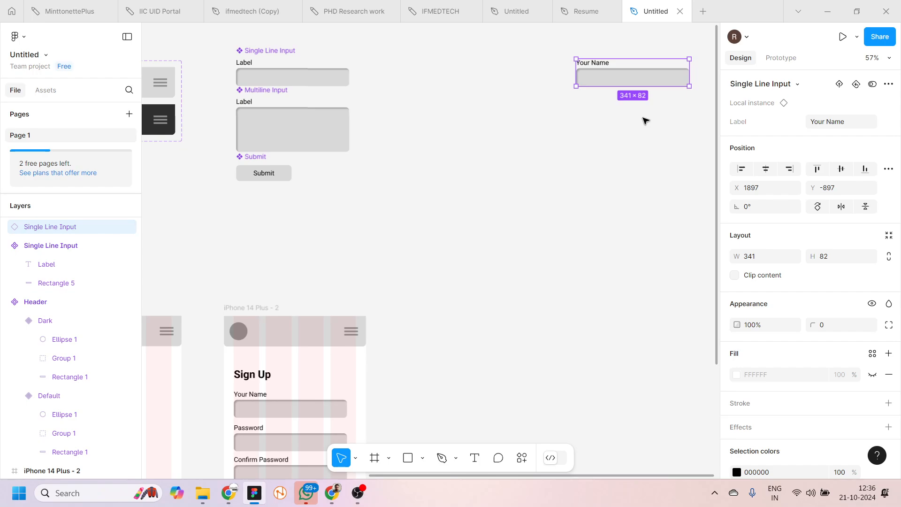
{"action": "key", "text": "Delete"}
- Examine the main header, input and Submit components and the phone frames with the Sign Up form
{"action": "scroll", "coordinate": [252, 247], "scroll_direction": "down", "scroll_amount": 5}
{"action": "scroll", "coordinate": [252, 247], "scroll_direction": "left", "scroll_amount": 5}
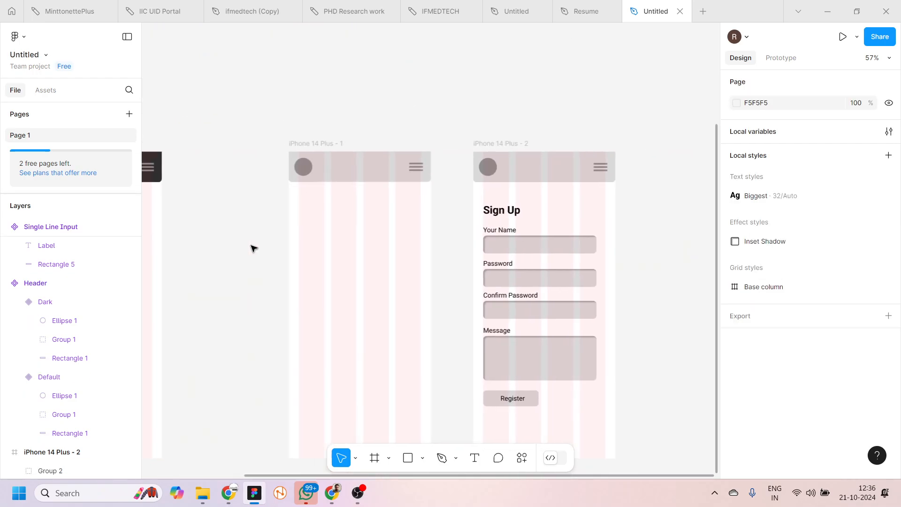
{"action": "scroll", "coordinate": [252, 248], "scroll_direction": "up", "scroll_amount": 5}
{"action": "scroll", "coordinate": [251, 247], "scroll_direction": "right", "scroll_amount": 3}
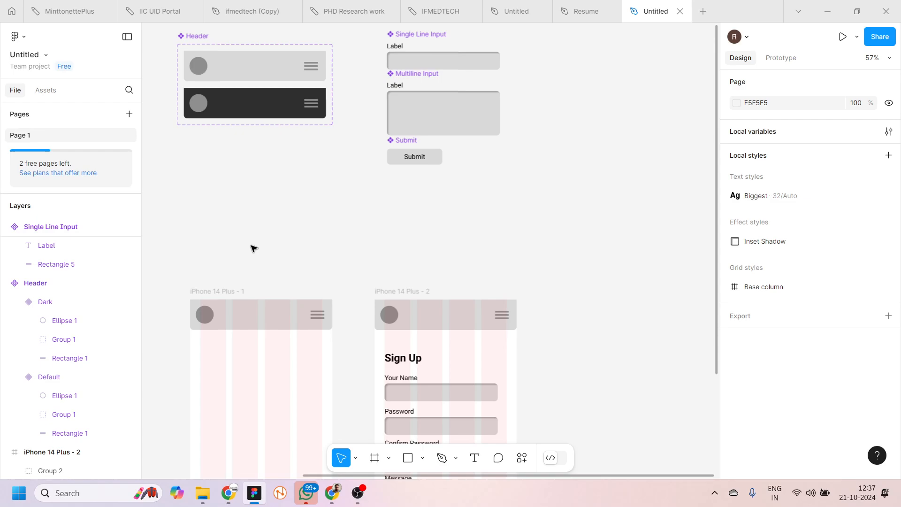
{"action": "scroll", "coordinate": [253, 248], "scroll_direction": "up", "scroll_amount": 2}
{"action": "scroll", "coordinate": [253, 247], "scroll_direction": "down", "scroll_amount": 5}
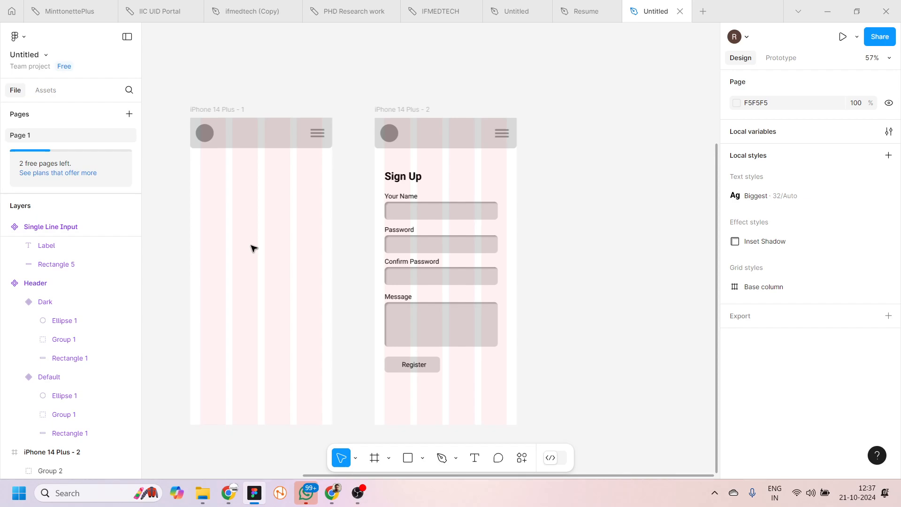
{"action": "scroll", "coordinate": [253, 248], "scroll_direction": "up", "scroll_amount": 4}
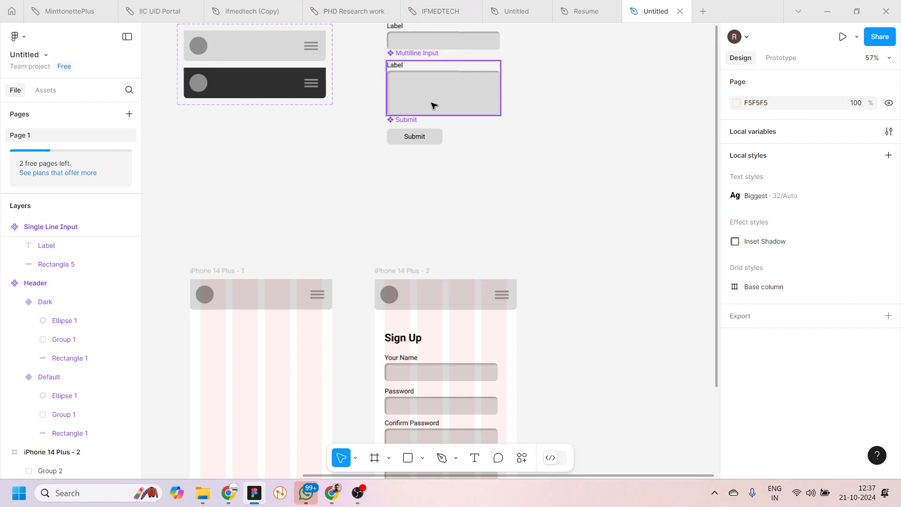
{"action": "scroll", "coordinate": [432, 105], "scroll_direction": "up", "scroll_amount": 5}
- Inspect the background rectangle of the main Submit component and its appearance properties, and clear the selection
{"action": "left_click", "coordinate": [457, 210], "text": "ctrl"}
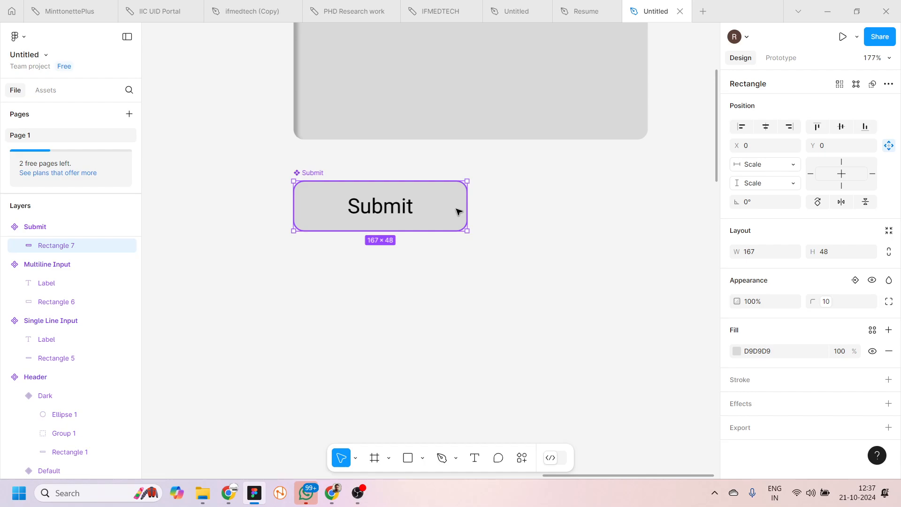
{"action": "scroll", "coordinate": [458, 211], "scroll_direction": "down", "scroll_amount": 2}
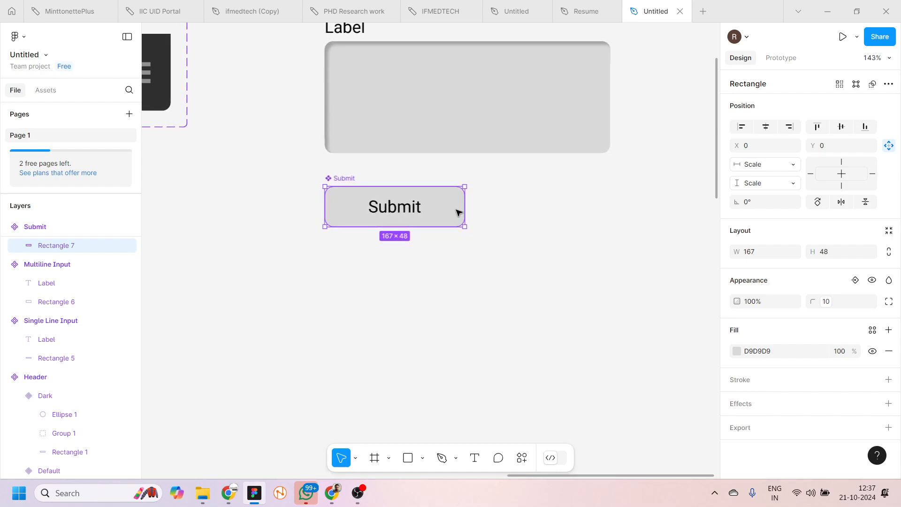
{"action": "scroll", "coordinate": [458, 211], "scroll_direction": "up", "scroll_amount": 3}
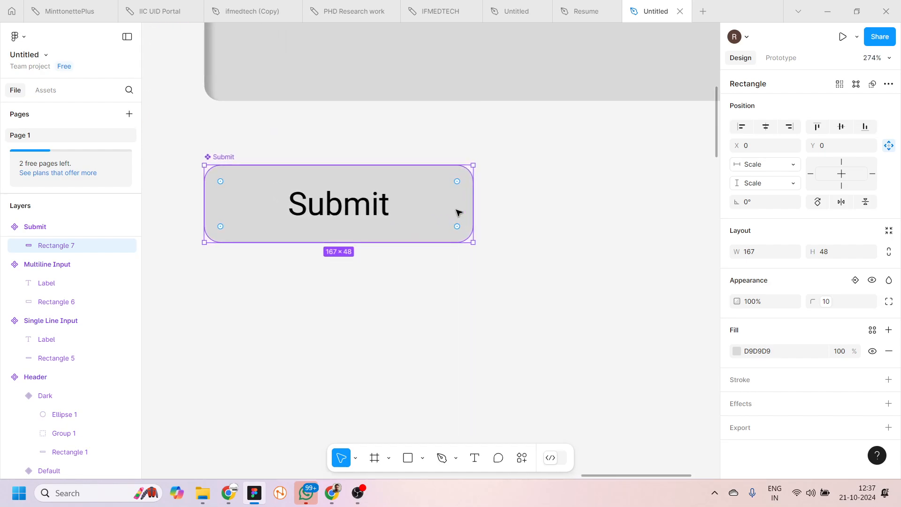
{"action": "scroll", "coordinate": [457, 211], "scroll_direction": "down", "scroll_amount": 3}
{"action": "left_click", "coordinate": [497, 308]}
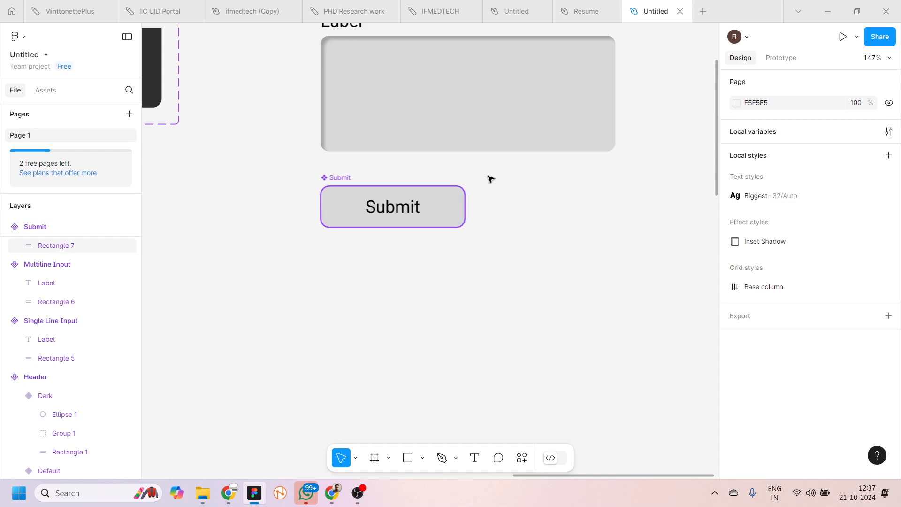
{"action": "left_click", "coordinate": [458, 191]}
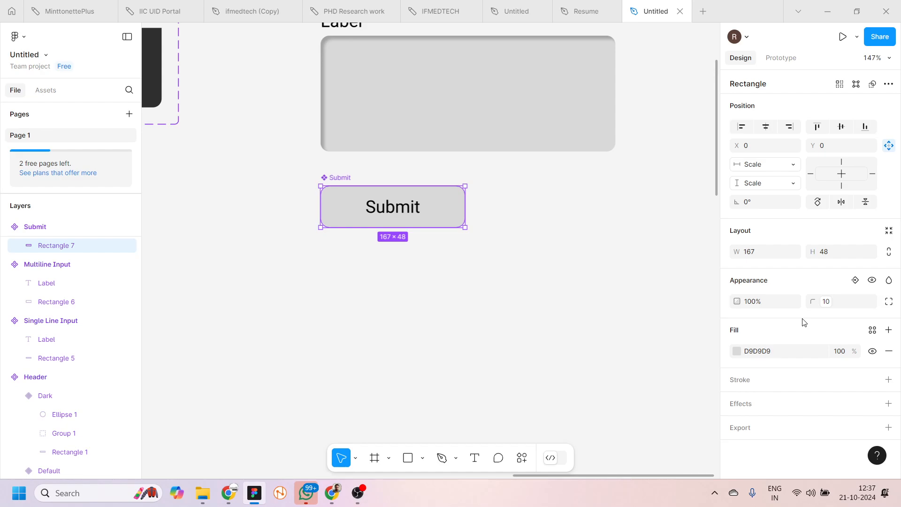
{"action": "left_click", "coordinate": [635, 213]}
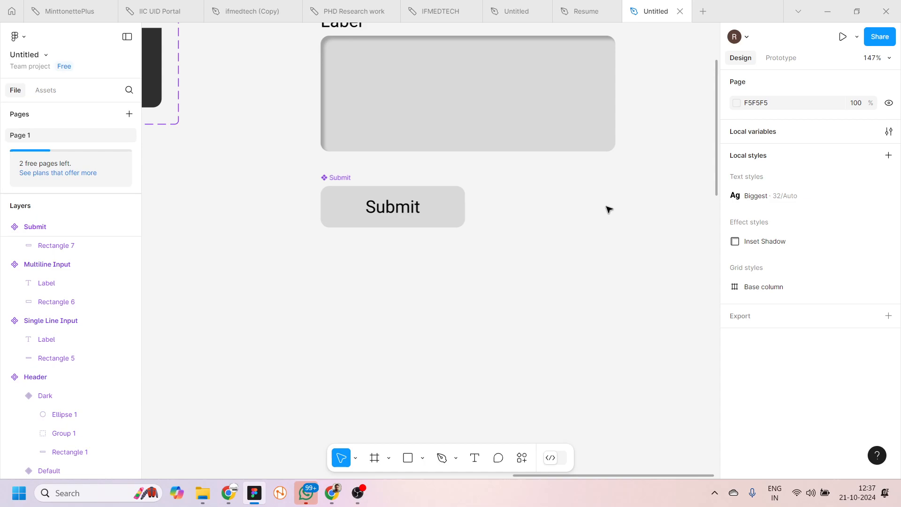
- Apply auto layout to the Sign Up form group in the iPhone 14 Plus - 2 frame and clear the selection
{"action": "scroll", "coordinate": [577, 212], "scroll_direction": "down", "scroll_amount": 5}
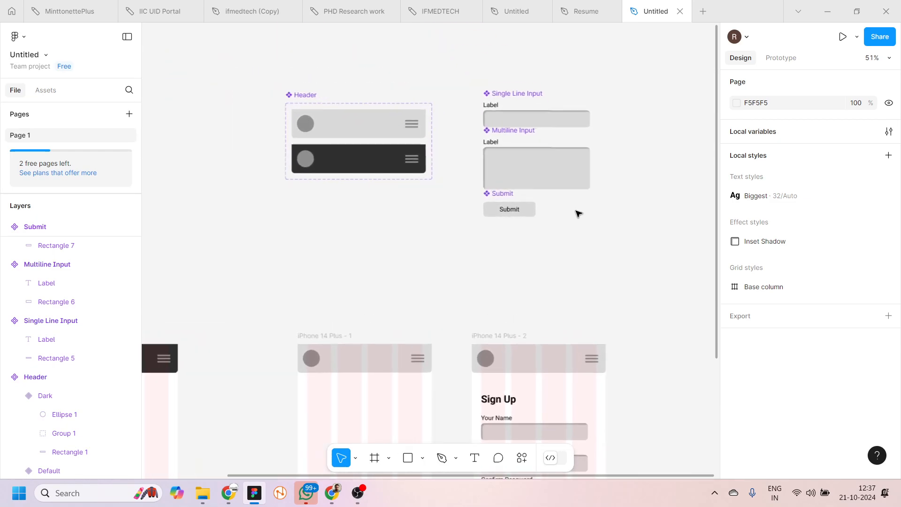
{"action": "scroll", "coordinate": [579, 213], "scroll_direction": "up", "scroll_amount": 3}
{"action": "scroll", "coordinate": [579, 214], "scroll_direction": "down", "scroll_amount": 2}
{"action": "scroll", "coordinate": [579, 213], "scroll_direction": "up", "scroll_amount": 2}
{"action": "scroll", "coordinate": [578, 214], "scroll_direction": "right", "scroll_amount": 4}
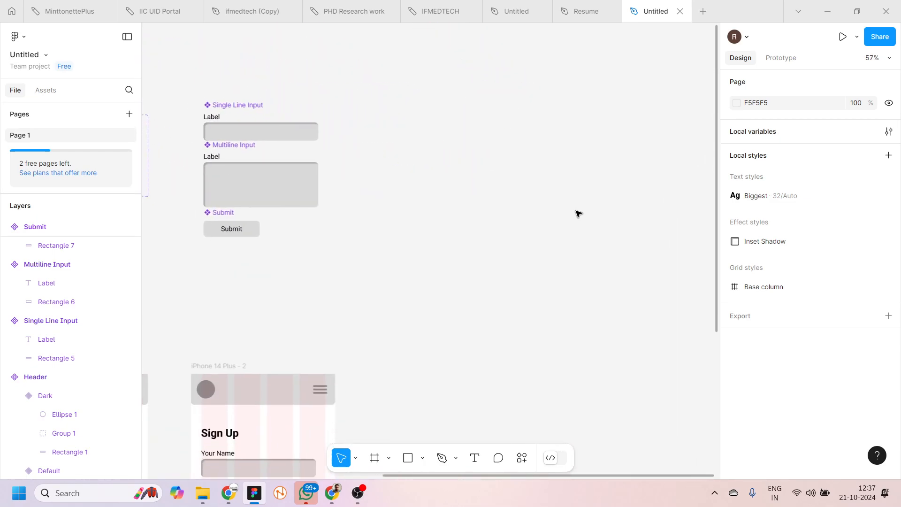
{"action": "scroll", "coordinate": [578, 214], "scroll_direction": "down", "scroll_amount": 5}
{"action": "left_click", "coordinate": [275, 263]}
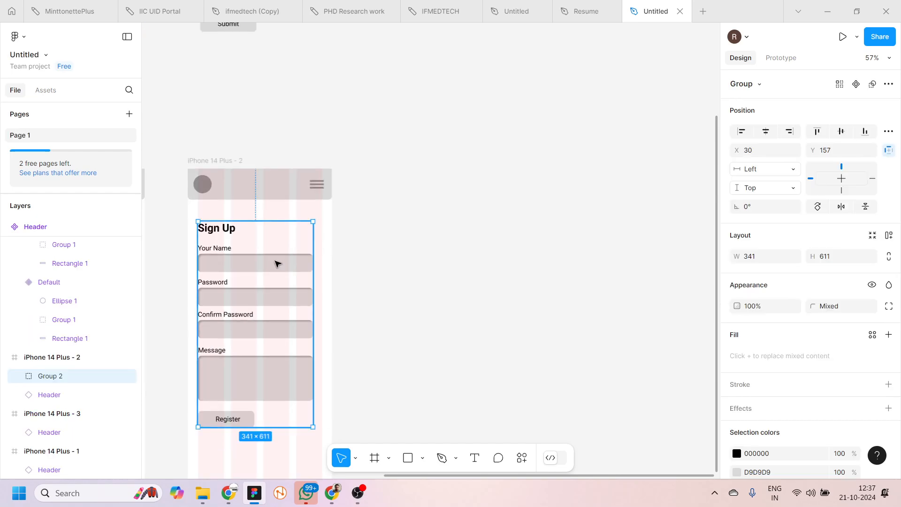
{"action": "left_click", "coordinate": [888, 236]}
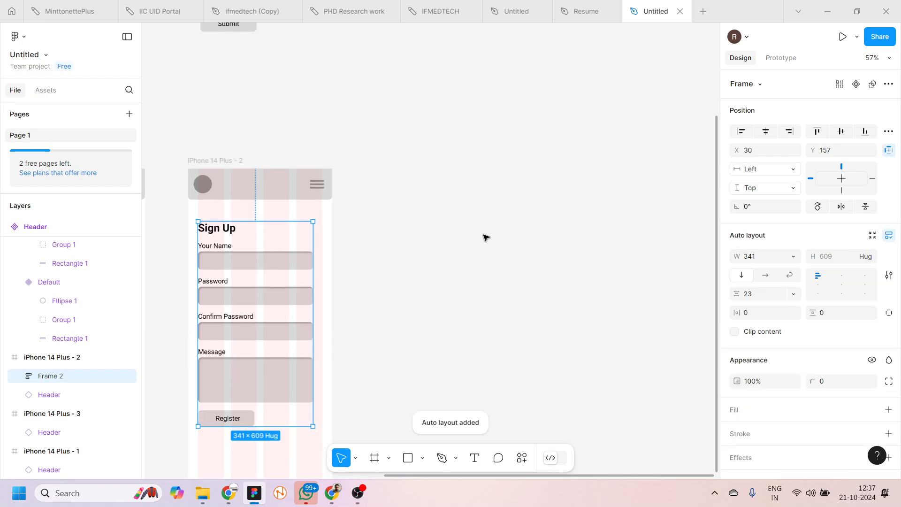
{"action": "left_click", "coordinate": [482, 282]}
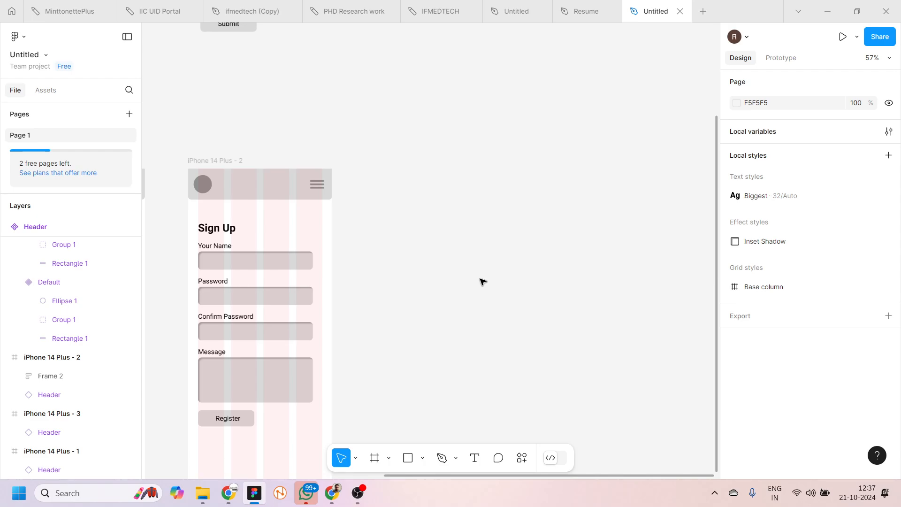
{"action": "scroll", "coordinate": [482, 281], "scroll_direction": "down", "scroll_amount": 5}
{"action": "scroll", "coordinate": [482, 281], "scroll_direction": "up", "scroll_amount": 3}
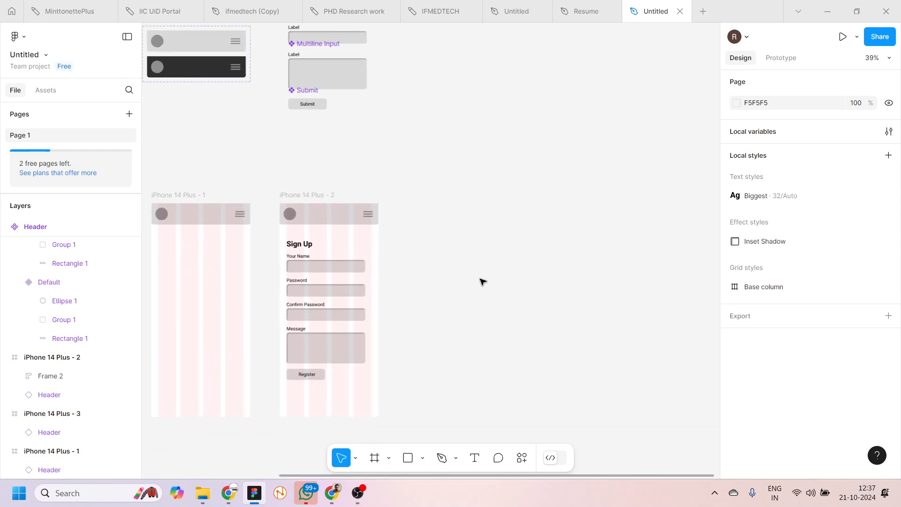
{"action": "scroll", "coordinate": [482, 282], "scroll_direction": "left", "scroll_amount": 3}
{"action": "scroll", "coordinate": [482, 282], "scroll_direction": "up", "scroll_amount": 1}
{"action": "scroll", "coordinate": [482, 282], "scroll_direction": "down", "scroll_amount": 3}
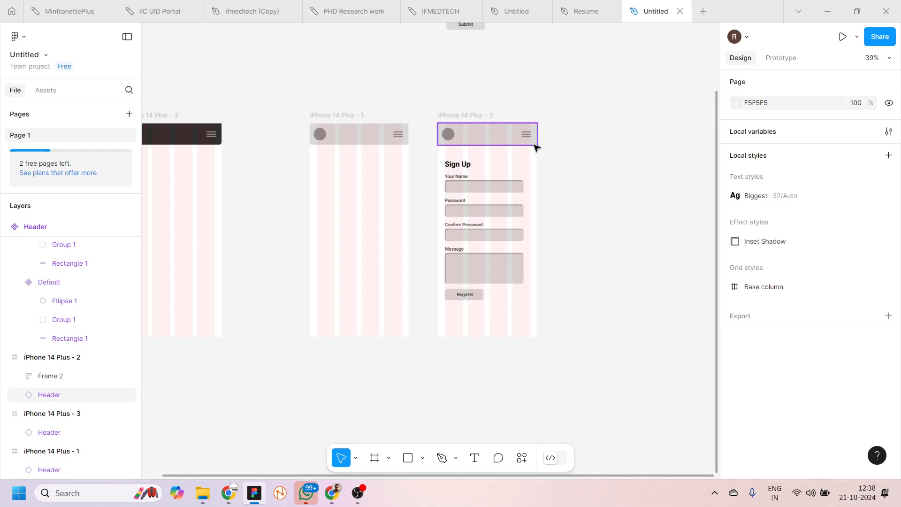
{"action": "scroll", "coordinate": [539, 179], "scroll_direction": "up", "scroll_amount": 5}
{"action": "scroll", "coordinate": [540, 180], "scroll_direction": "down", "scroll_amount": 3}
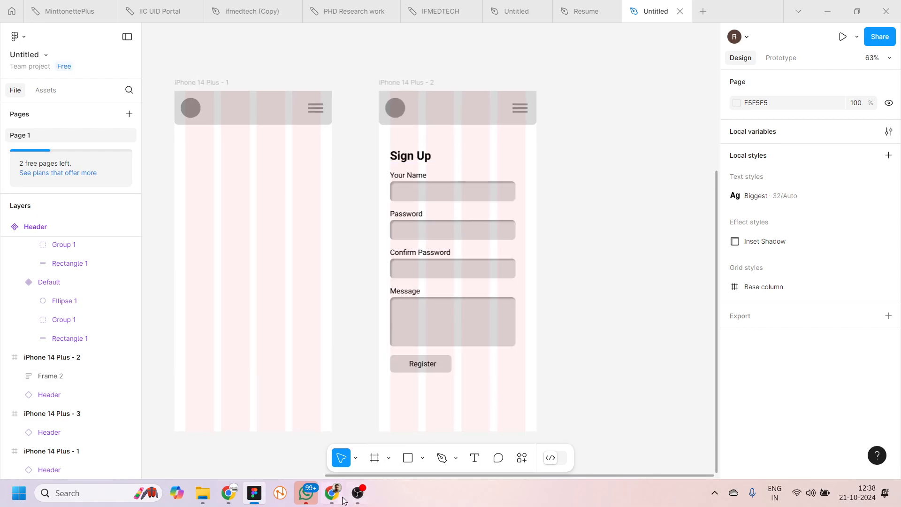
{"action": "left_click", "coordinate": [357, 493]}
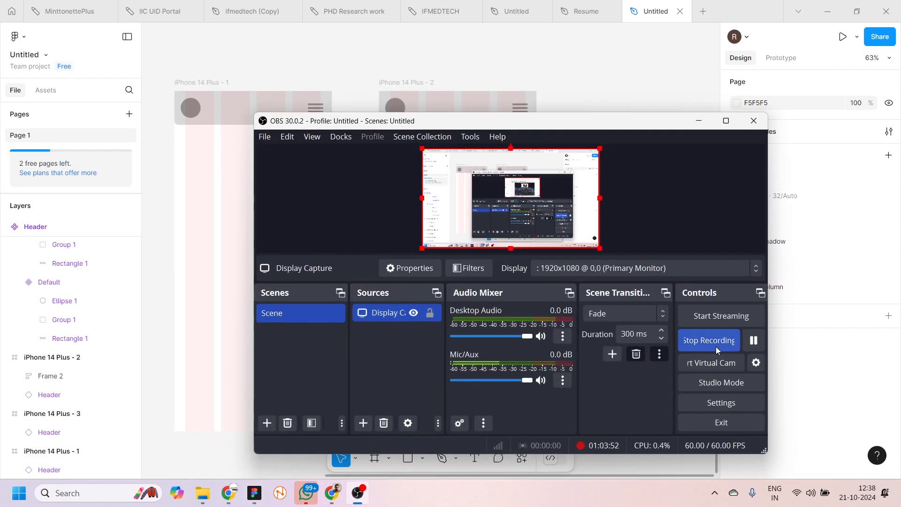